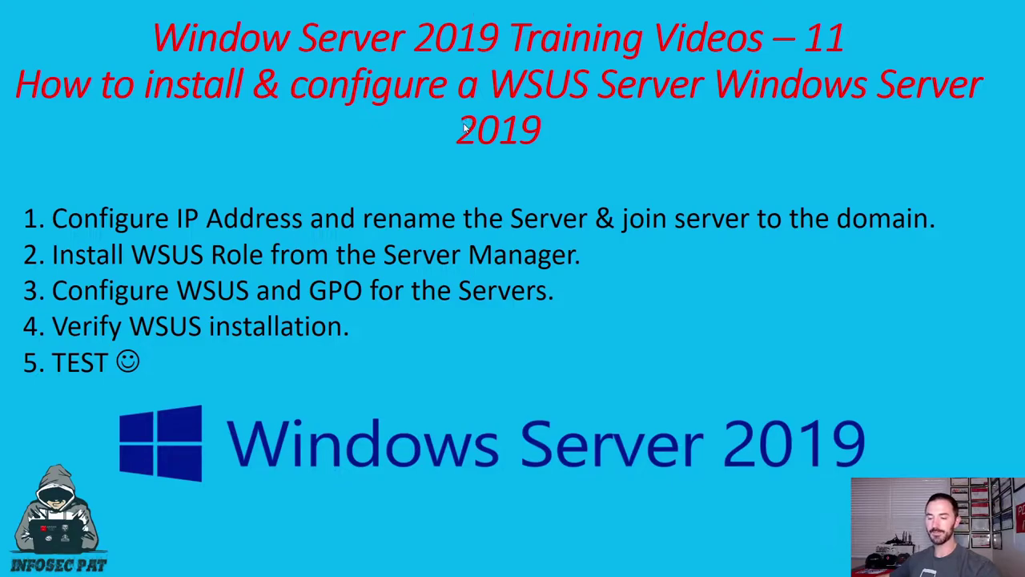
# Step: End the PowerPoint slide show and minimize it to reveal Server Manager's Local Server page
pyautogui.press('Escape')
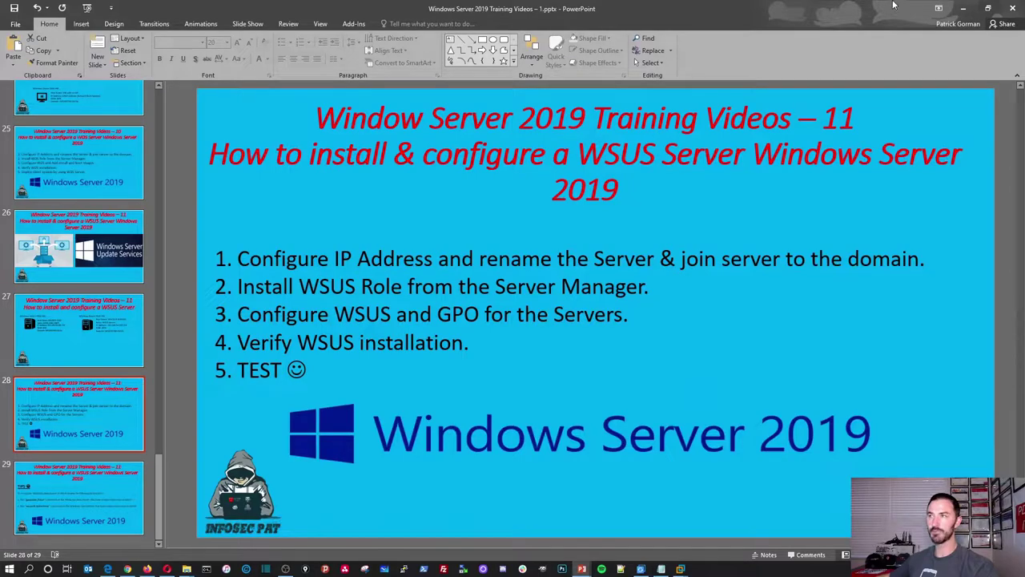
pyautogui.click(963, 7)
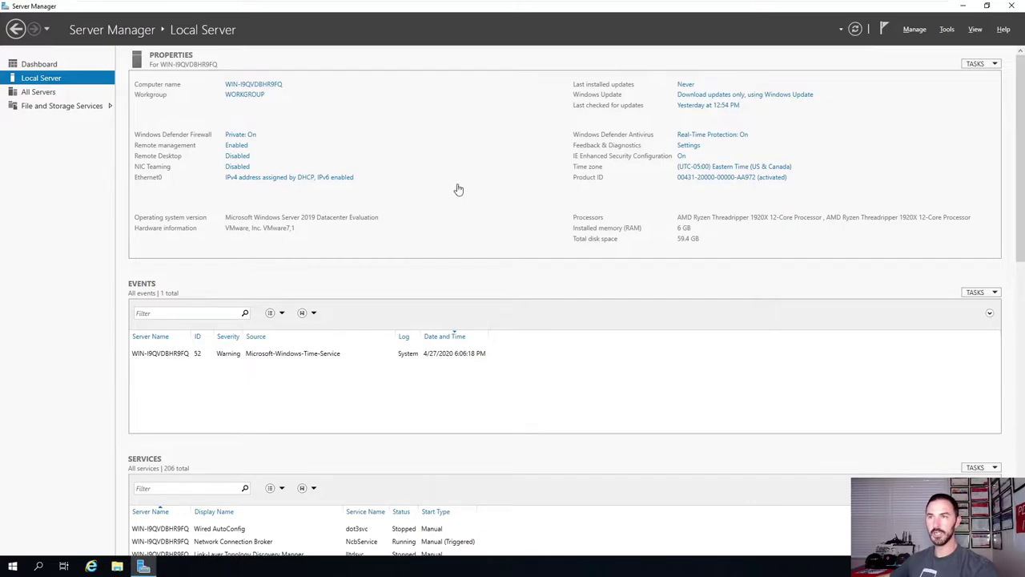
# Step: Switch to the Win2k19-CORE VM, unlock it and sign in with the Administrator password
pyautogui.moveTo(497, 6)
pyautogui.click(594, 11)
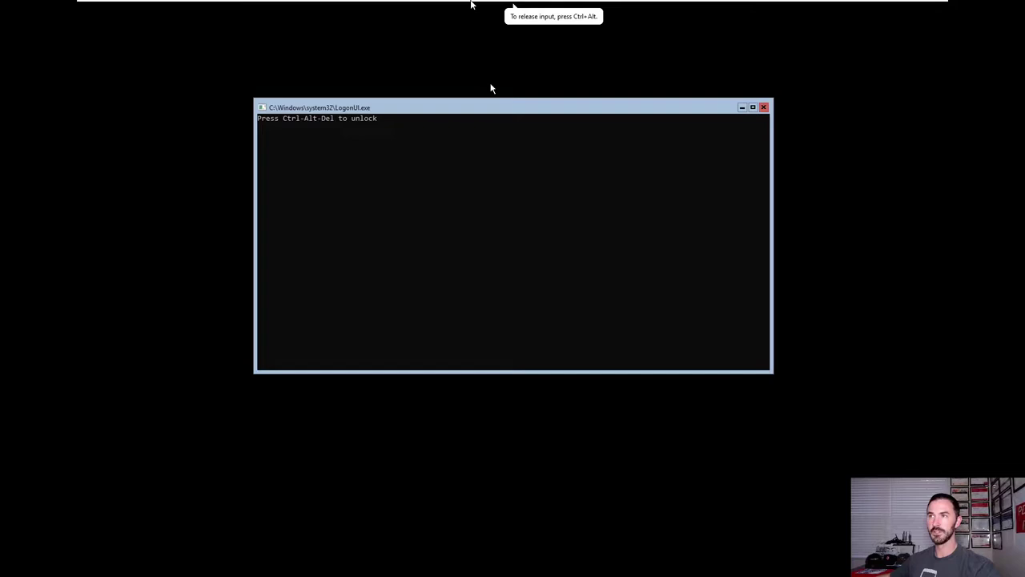
pyautogui.moveTo(471, 4)
pyautogui.click(271, 10)
pyautogui.click(385, 152)
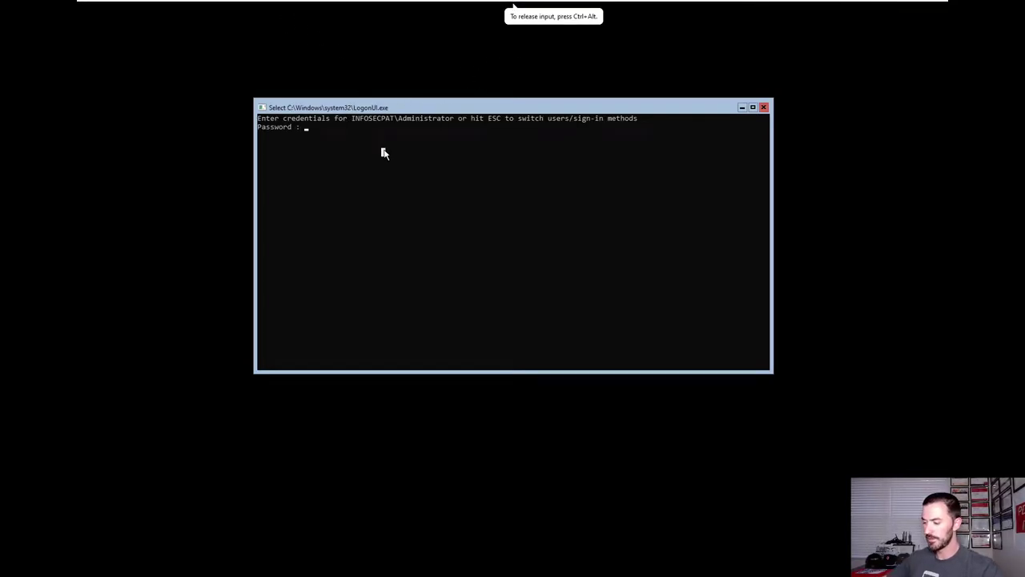
pyautogui.write('**********')
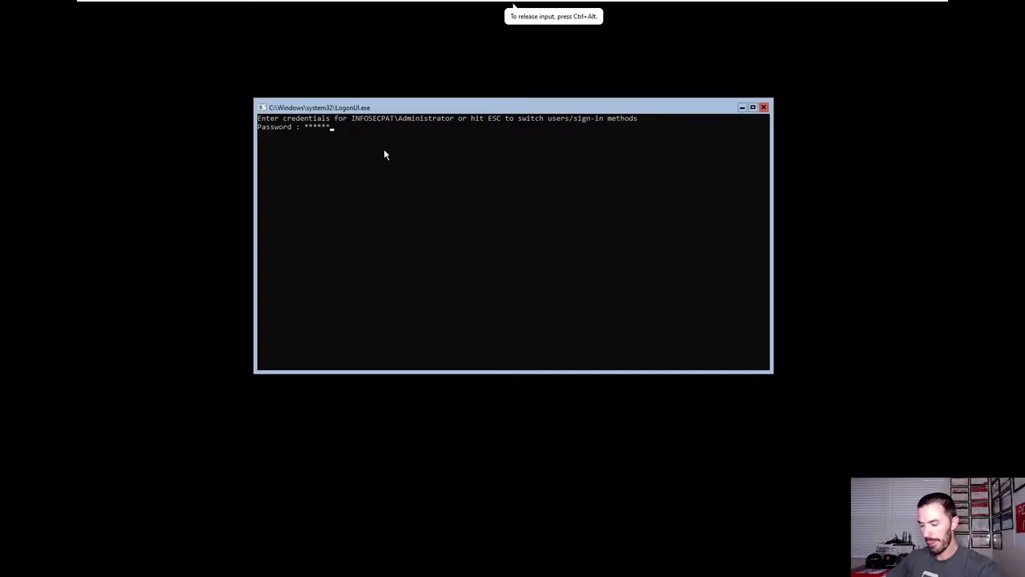
pyautogui.press('Return')
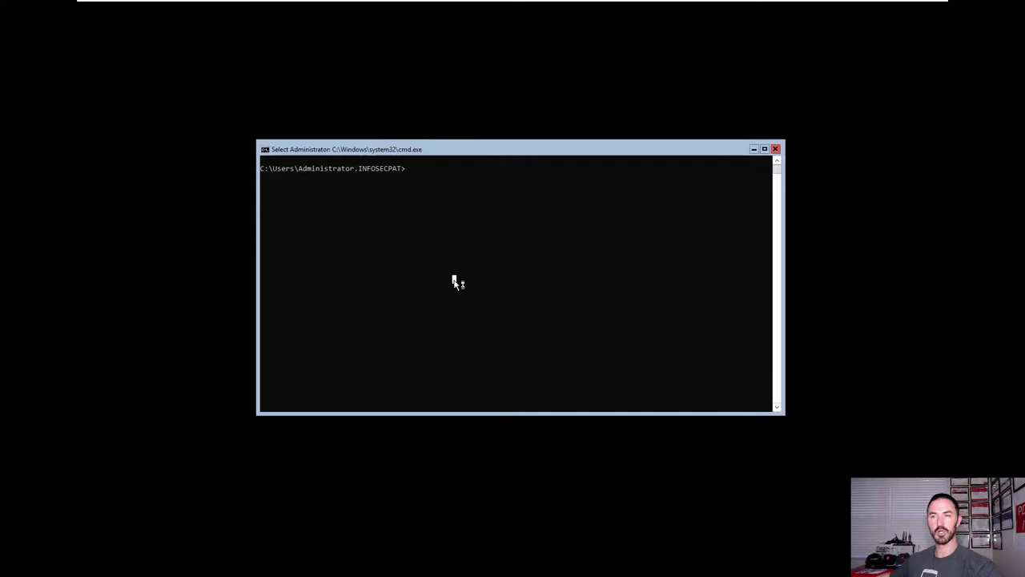
# Step: Run ipconfig to show IPv4 192.168.50.205, mask 255.255.255.0, gateway 192.168.50.1
pyautogui.write('ipconfig')
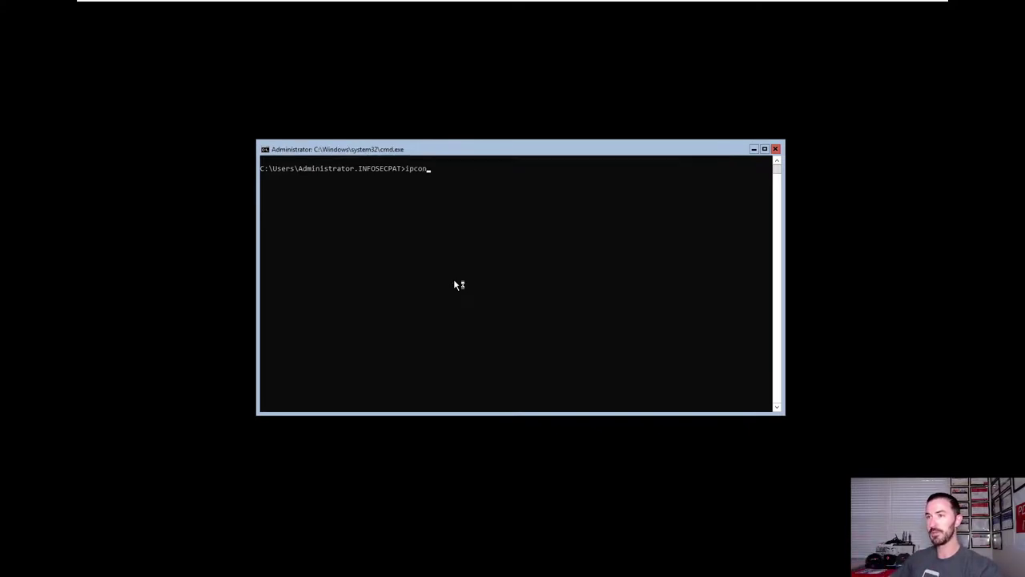
pyautogui.press('Return')
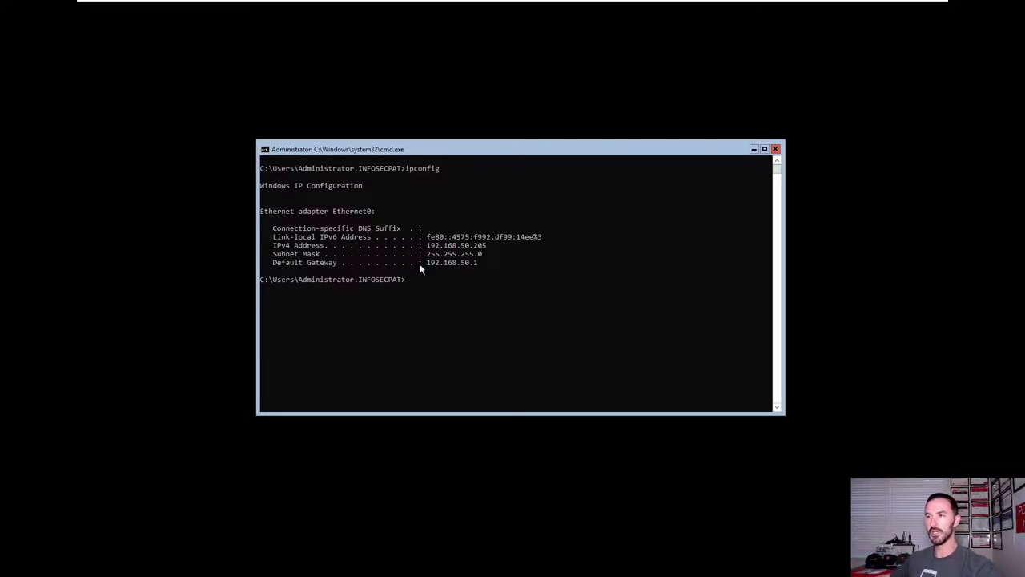
pyautogui.moveTo(621, 4)
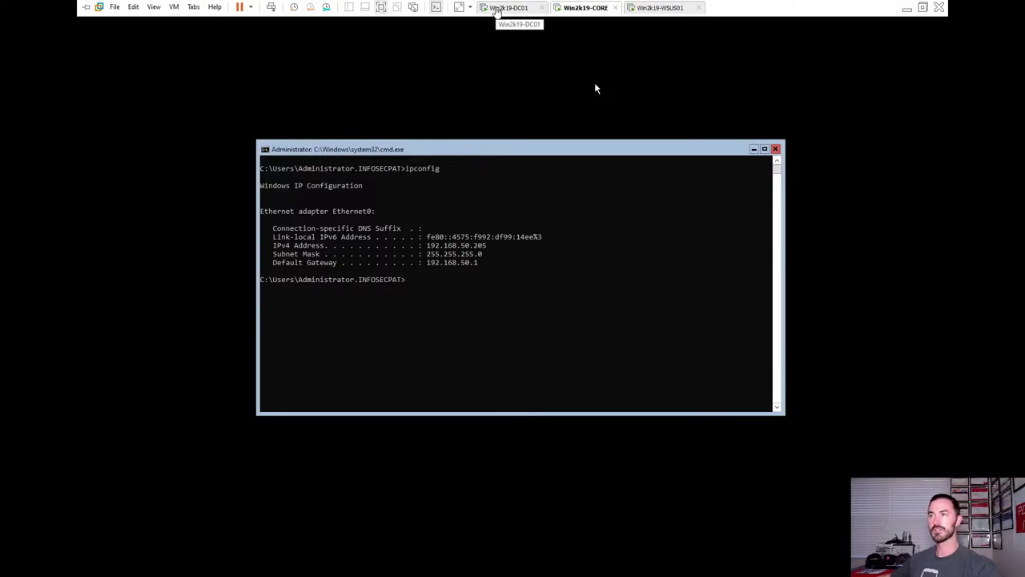
# Step: On DC01, check that WIN2K19-CORE is in WSUS-Servers, then list the domain's Group Policy Objects
pyautogui.click(497, 8)
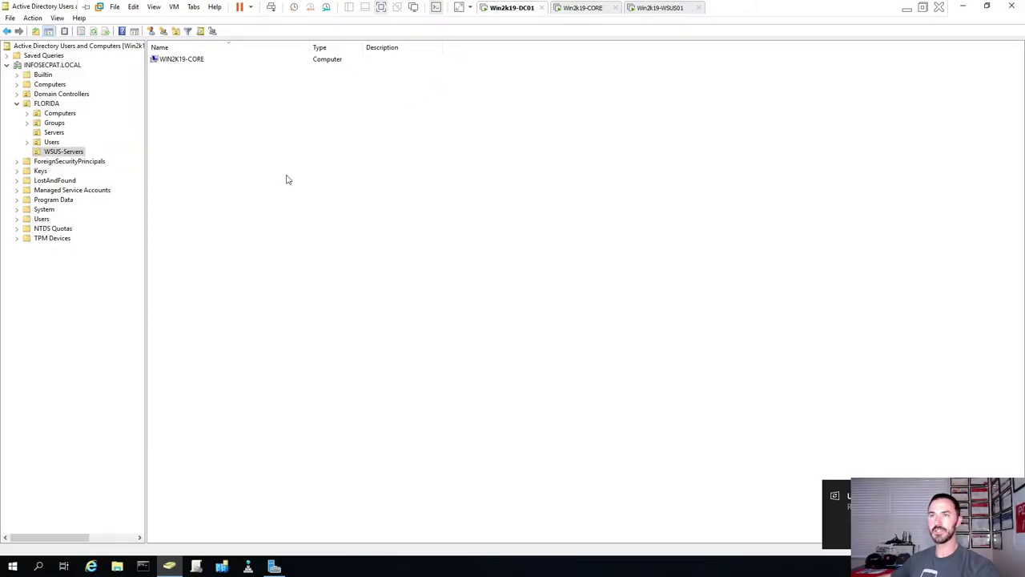
pyautogui.click(52, 153)
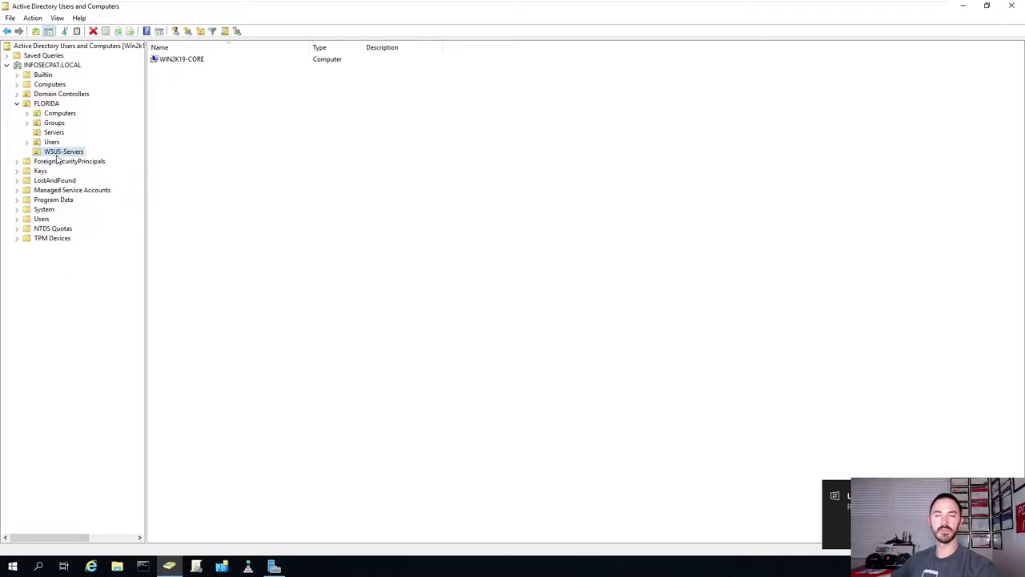
pyautogui.click(195, 63)
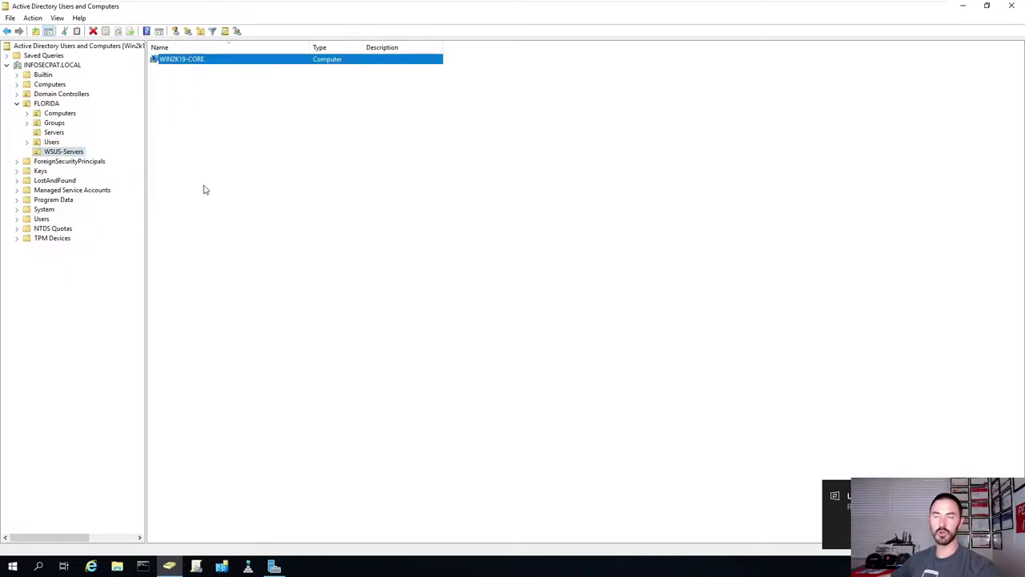
pyautogui.click(196, 566)
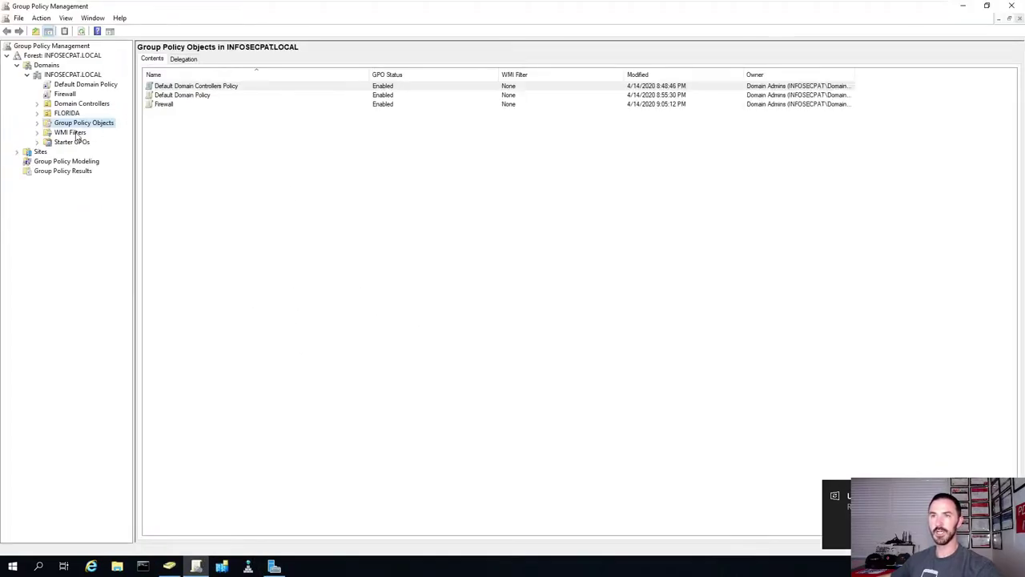
pyautogui.click(37, 123)
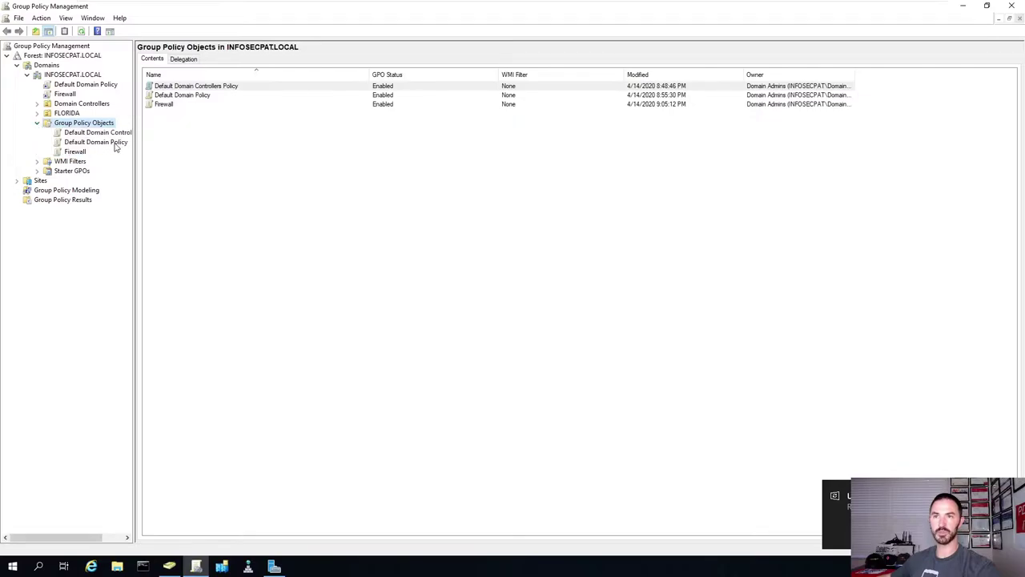
# Step: On Win2k19-WSUS01, open Ethernet0's adapter properties and disable IPv6
pyautogui.moveTo(766, 4)
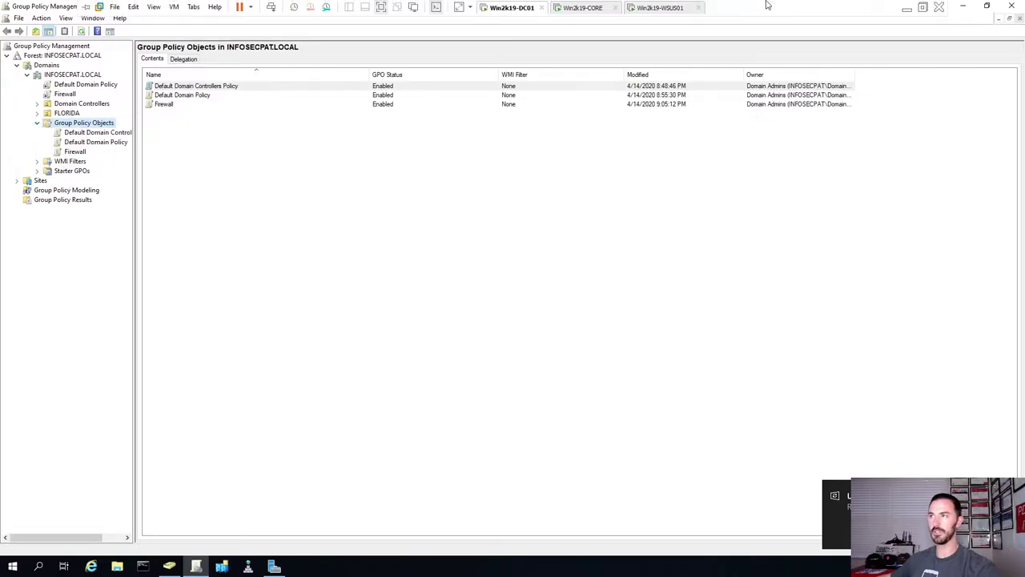
pyautogui.click(651, 9)
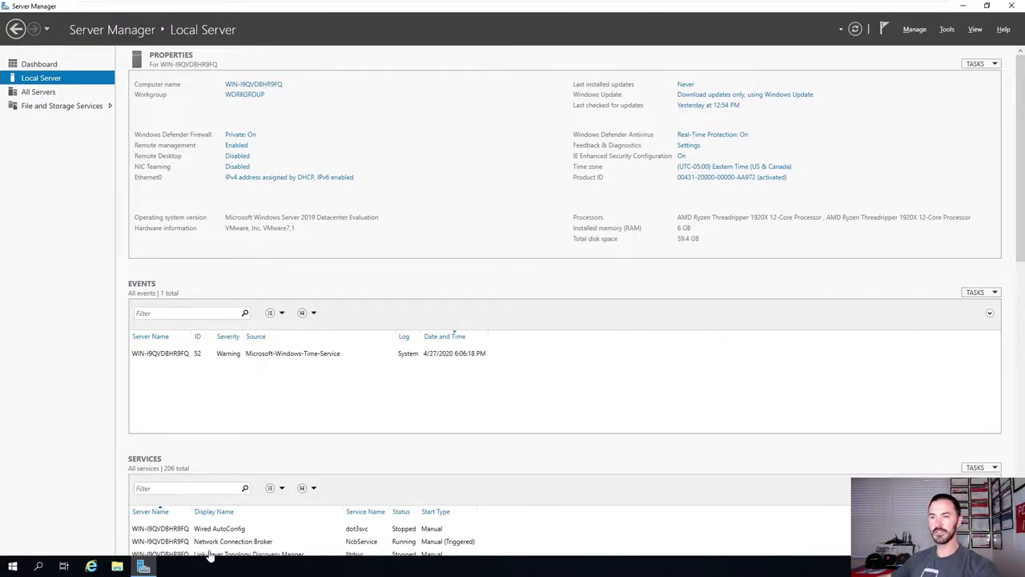
pyautogui.moveTo(552, 3)
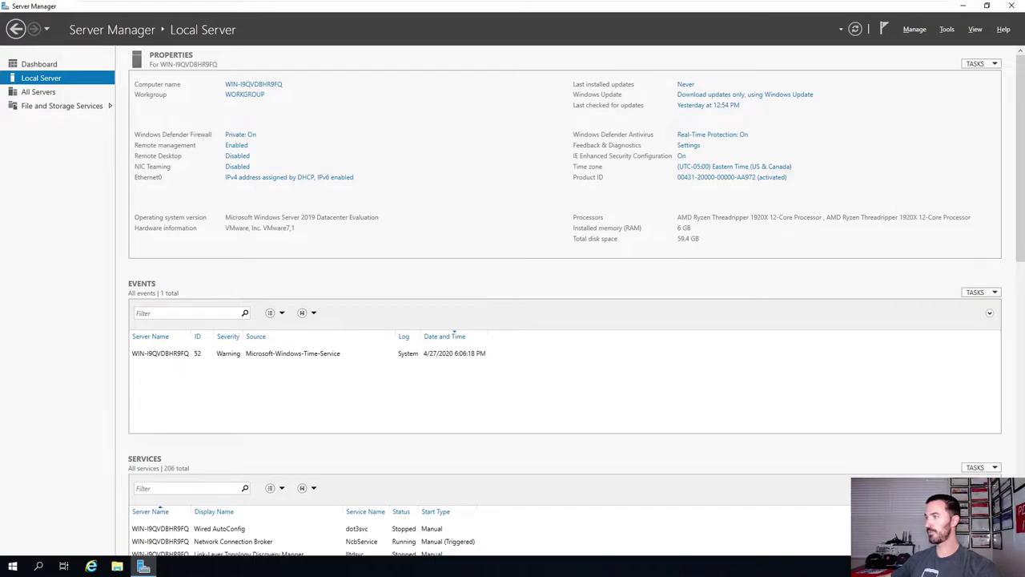
pyautogui.click(269, 179)
pyautogui.doubleClick(239, 182)
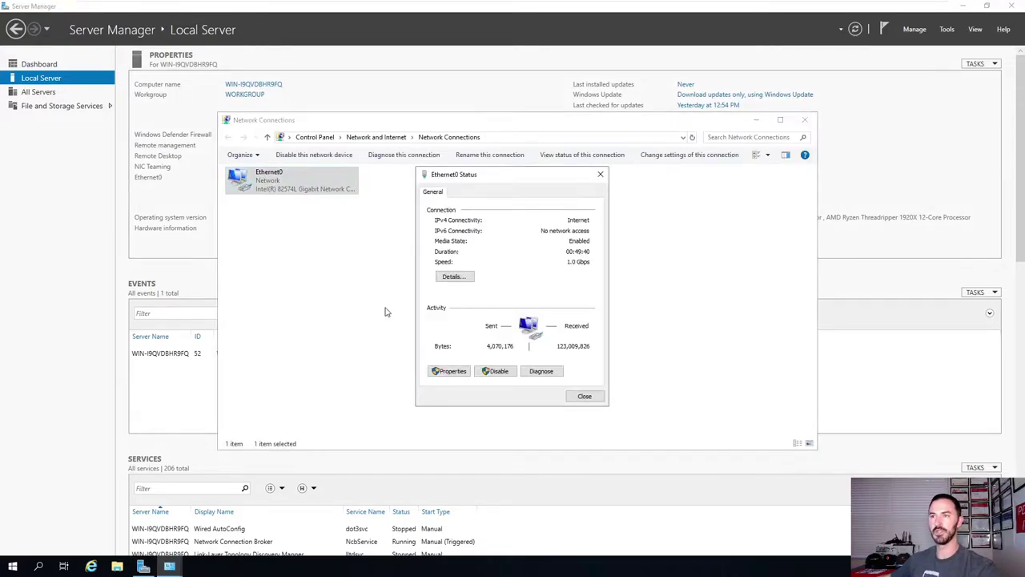
pyautogui.click(450, 371)
pyautogui.click(443, 324)
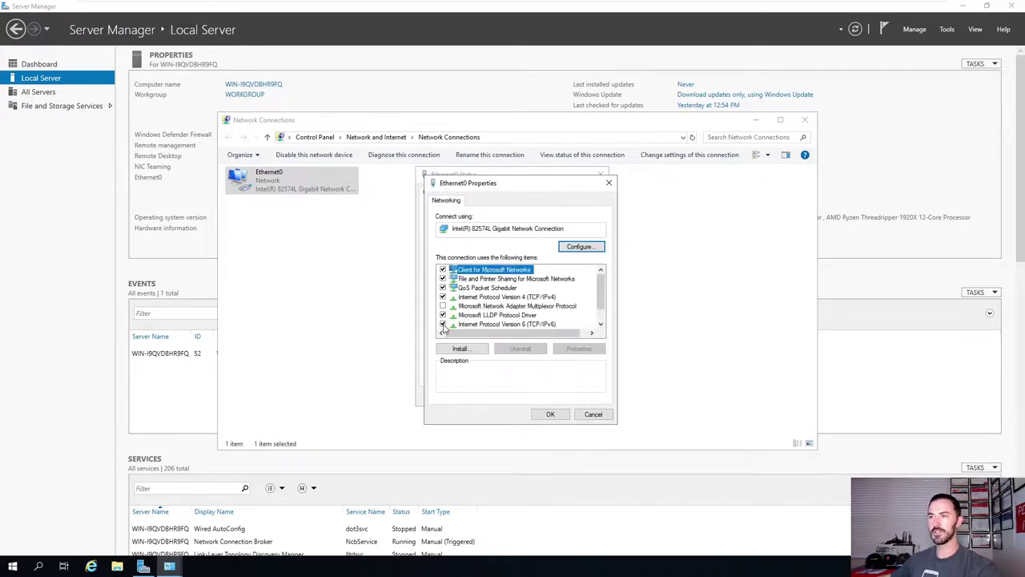
# Step: Set static IPv4 192.168.50.209/24, gateway 192.168.50.1, DNS 192.168.50.201 and save
pyautogui.click(514, 298)
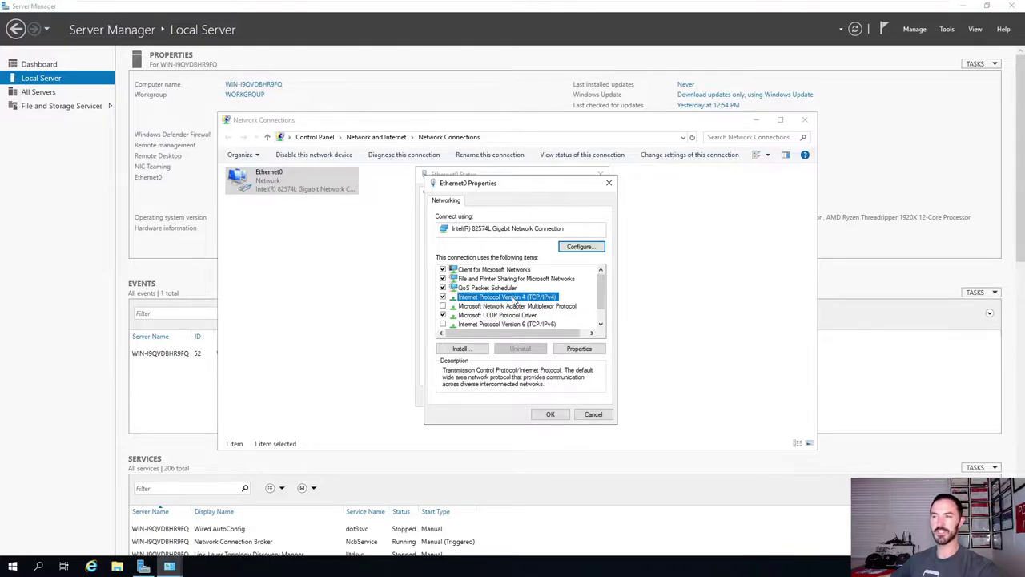
pyautogui.doubleClick(513, 298)
pyautogui.click(504, 301)
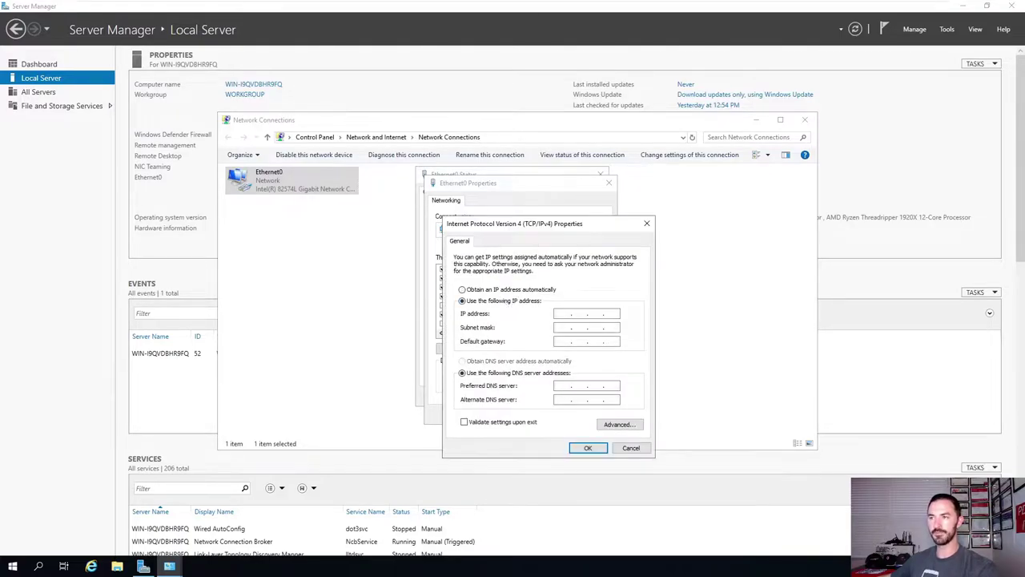
pyautogui.write('192 . ')
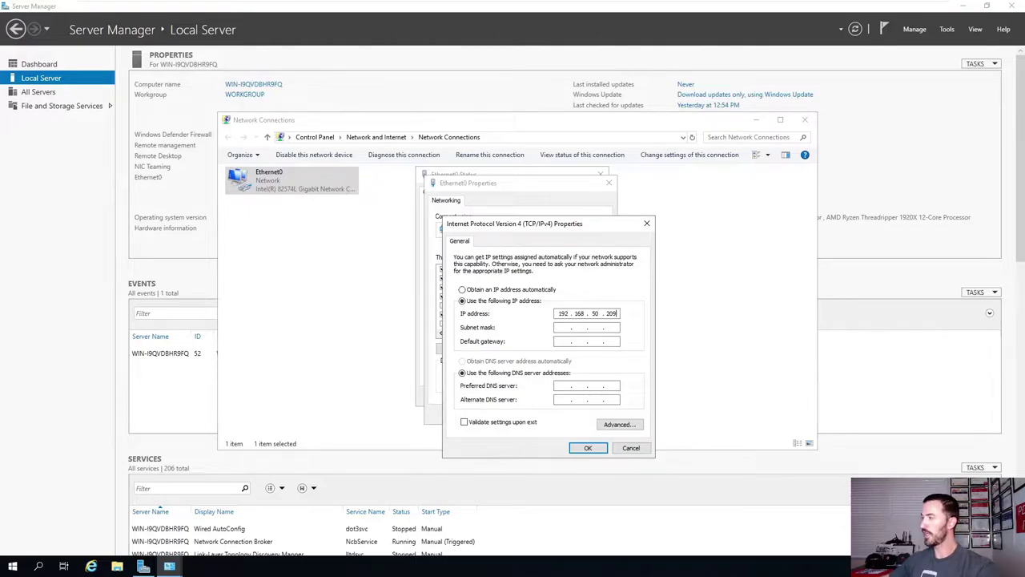
pyautogui.write('168 . 50 . 209')
pyautogui.press('Tab')
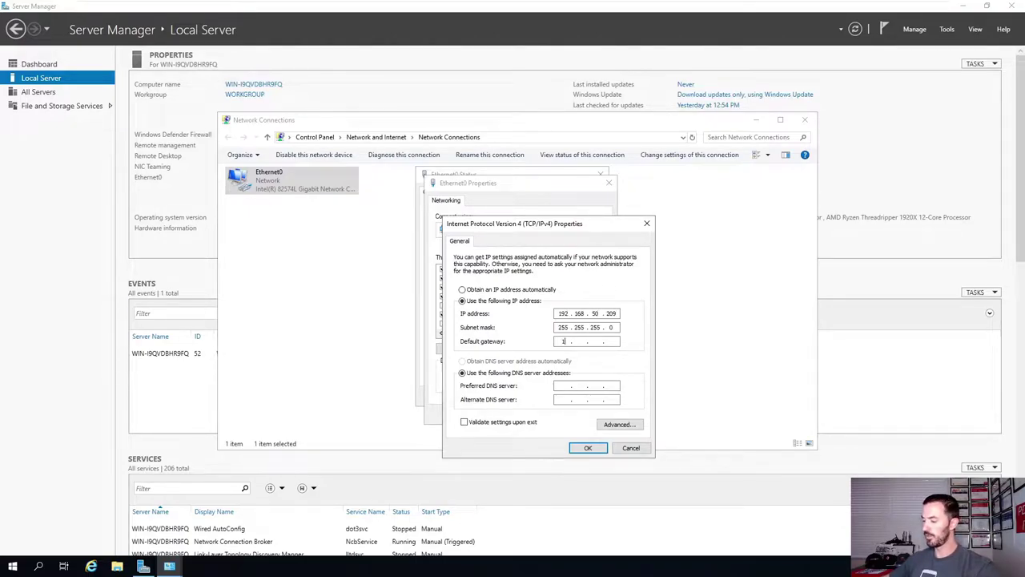
pyautogui.write('192 . 168 . 50 . 1')
pyautogui.press('Tab')
pyautogui.press('Tab')
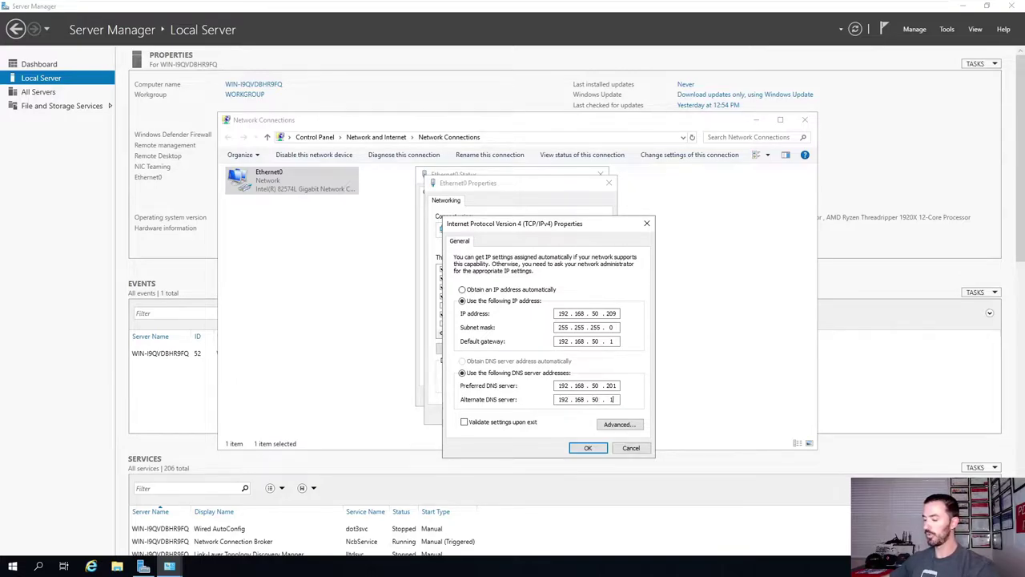
pyautogui.click(587, 448)
pyautogui.click(543, 414)
# Step: Show network connections in Details view to check Ethernet0, then close Network Connections
pyautogui.click(584, 396)
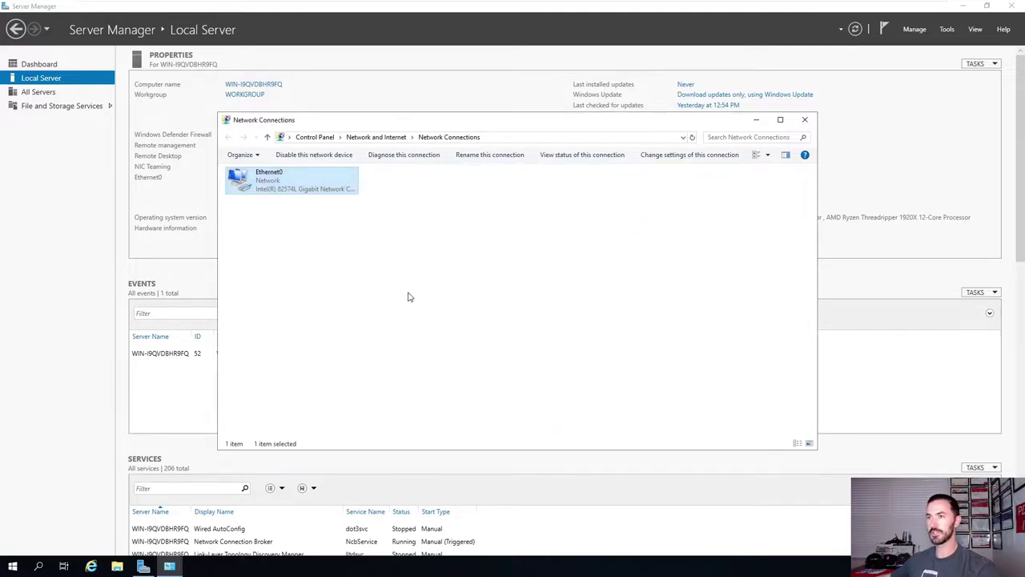
pyautogui.rightClick(407, 294)
pyautogui.moveTo(437, 302)
pyautogui.click(532, 359)
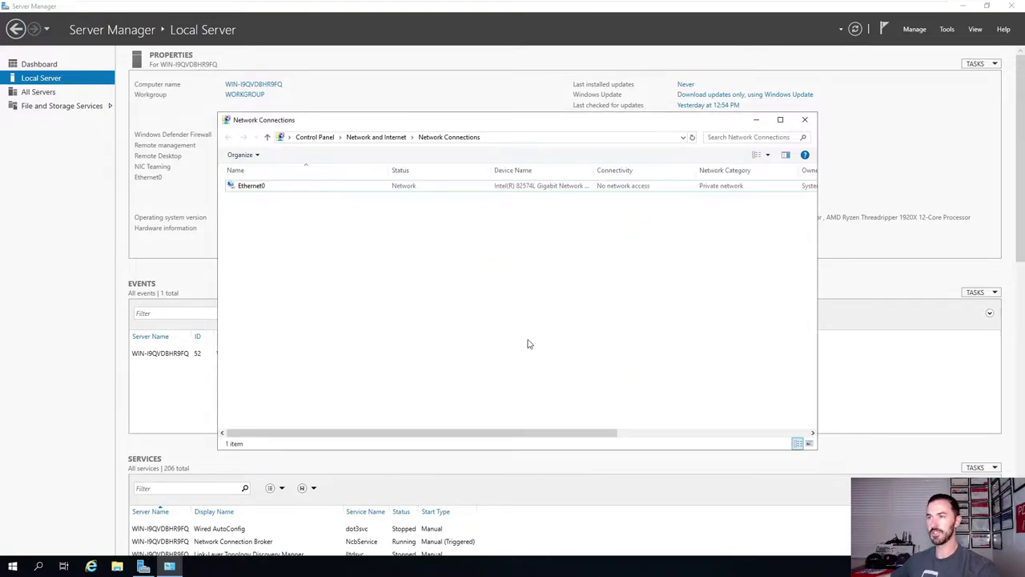
pyautogui.click(503, 190)
pyautogui.click(805, 119)
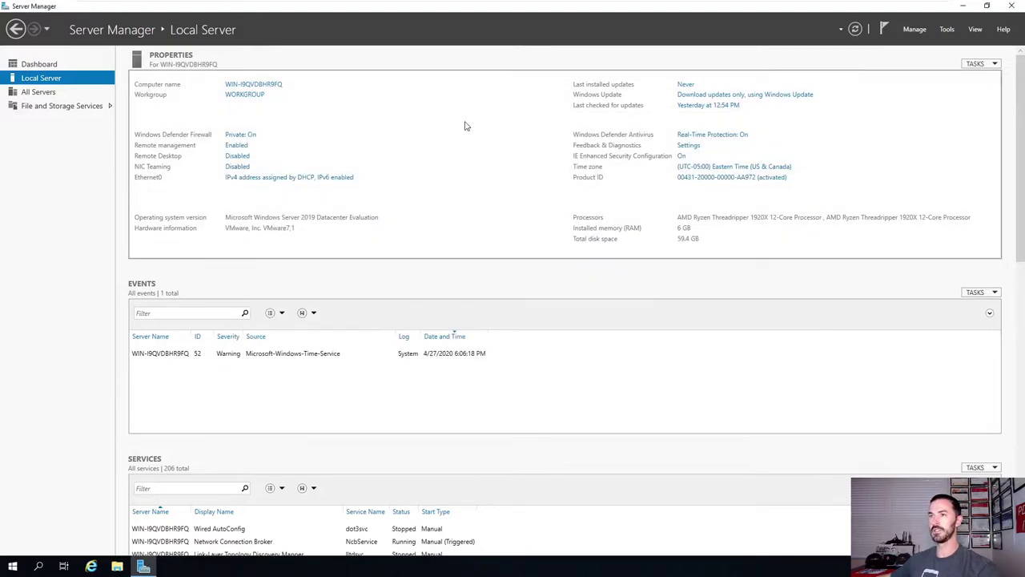
# Step: Refresh Local Server and turn off IE Enhanced Security Configuration for administrators
pyautogui.click(854, 29)
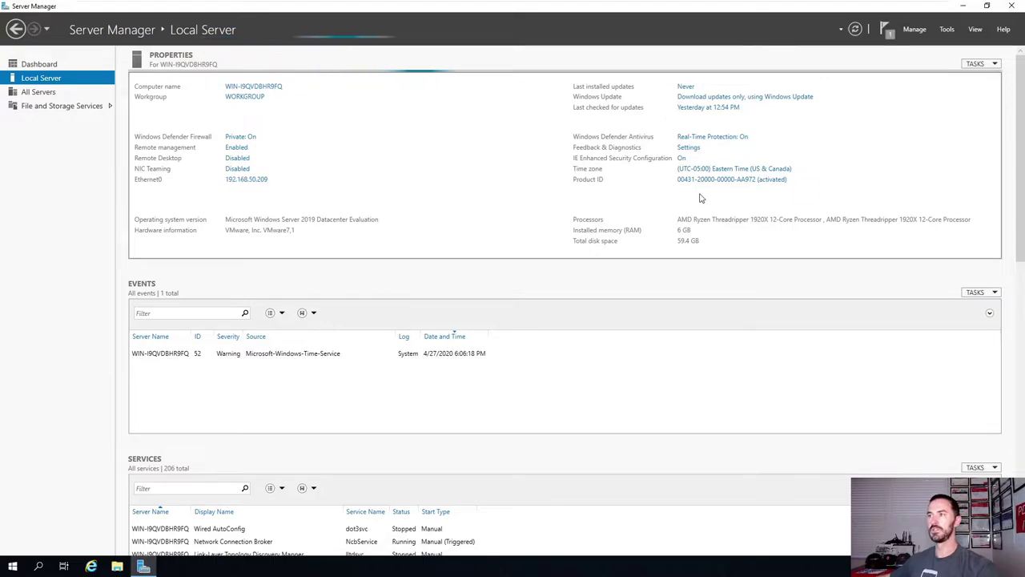
pyautogui.click(682, 157)
pyautogui.click(444, 268)
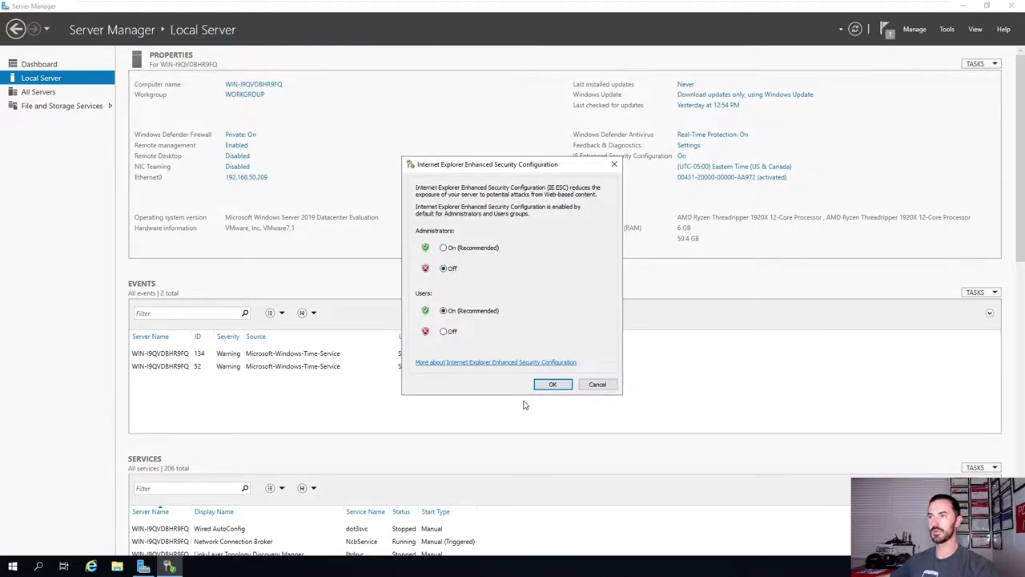
pyautogui.click(542, 385)
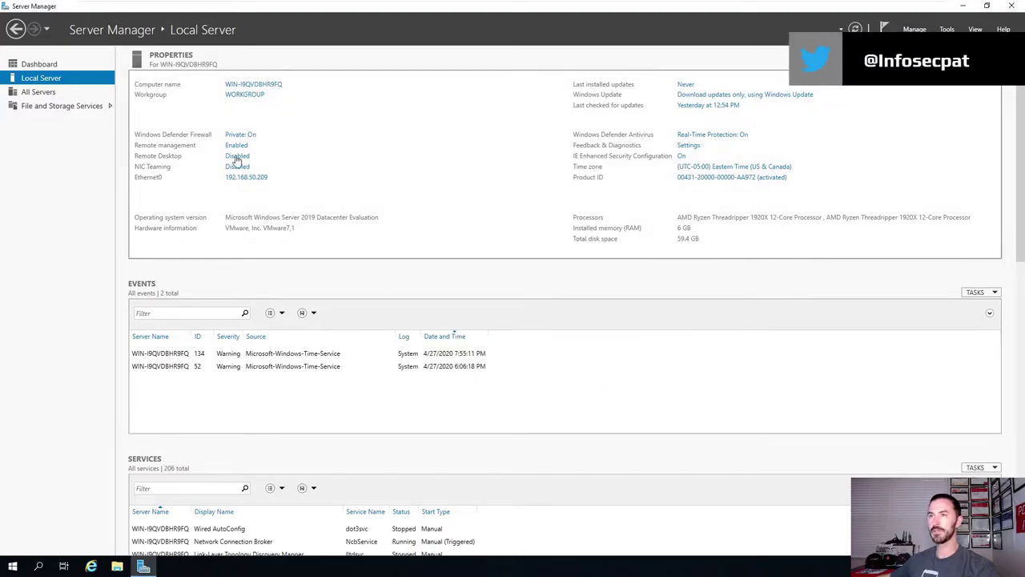
# Step: Rename the computer to Win2k19-WSUS01 and make it a member of domain infosecpat.local
pyautogui.click(259, 95)
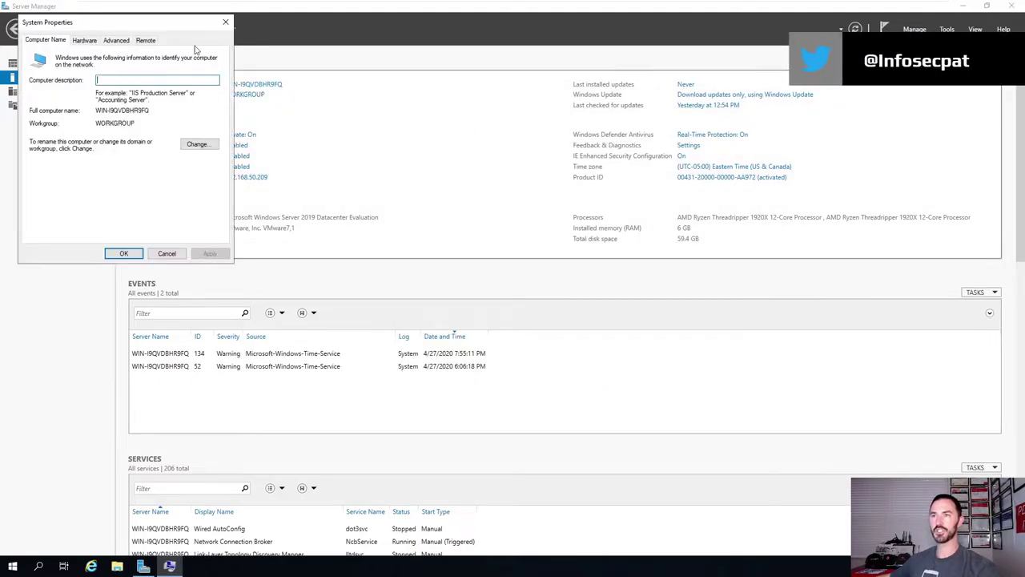
pyautogui.click(593, 324)
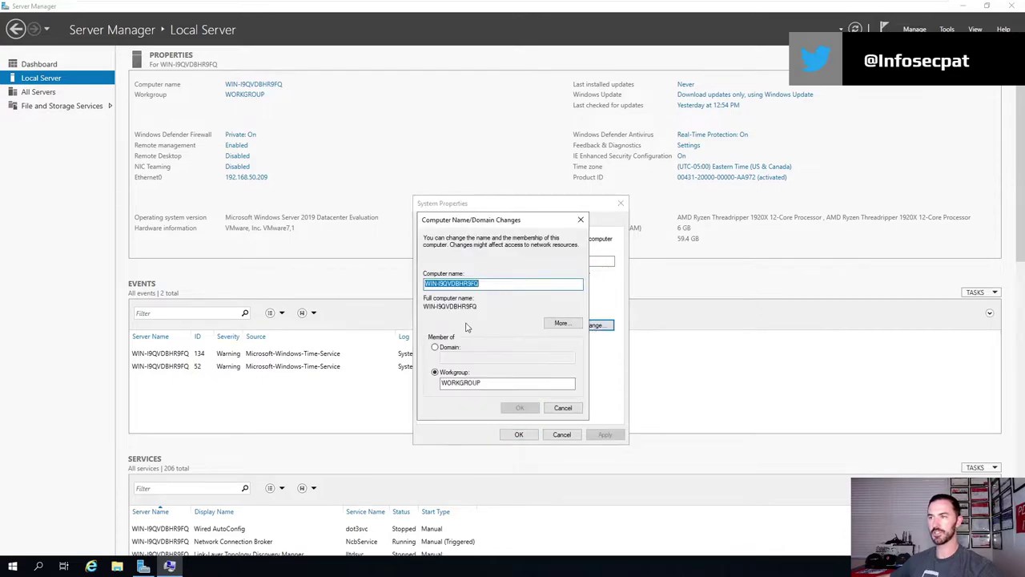
pyautogui.write('Win')
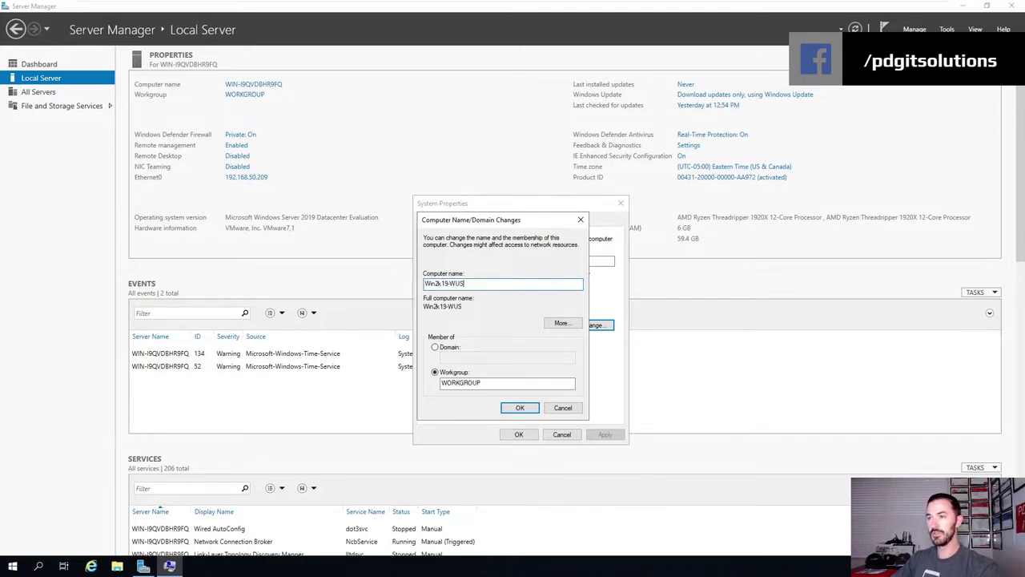
pyautogui.write('2k19-WUS')
pyautogui.press('BackSpace')
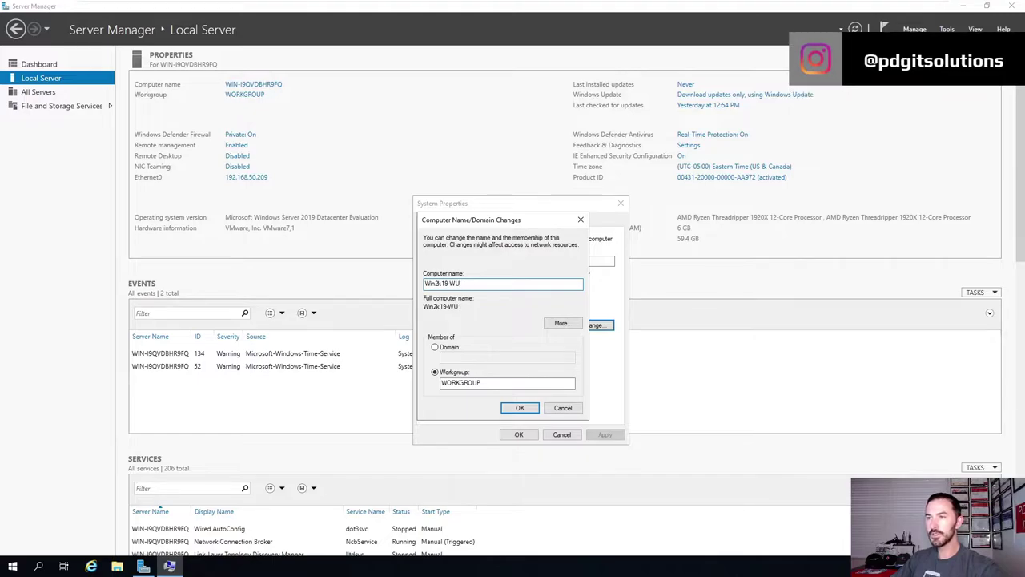
pyautogui.write('US')
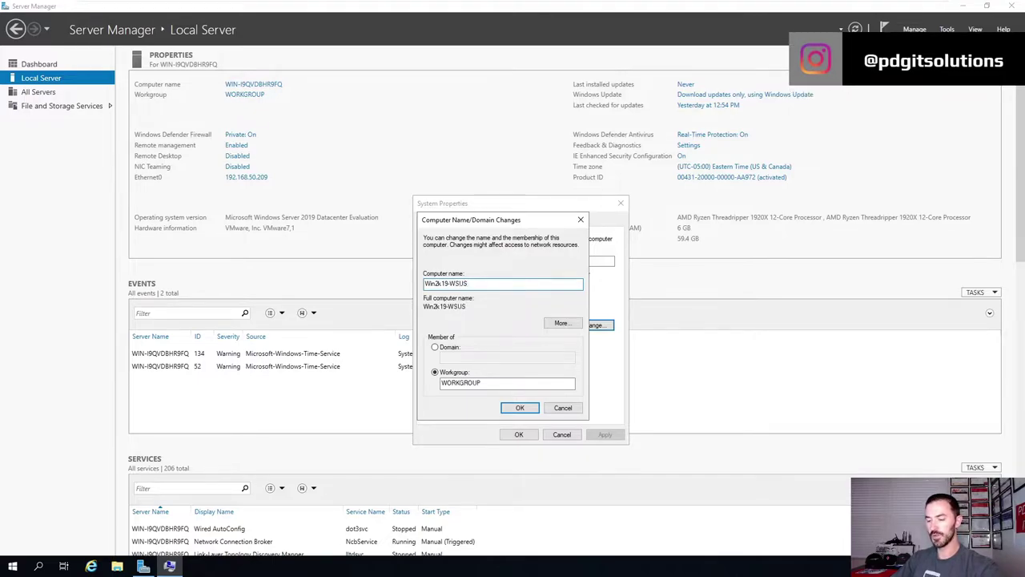
pyautogui.press('BackSpace')
pyautogui.press('BackSpace')
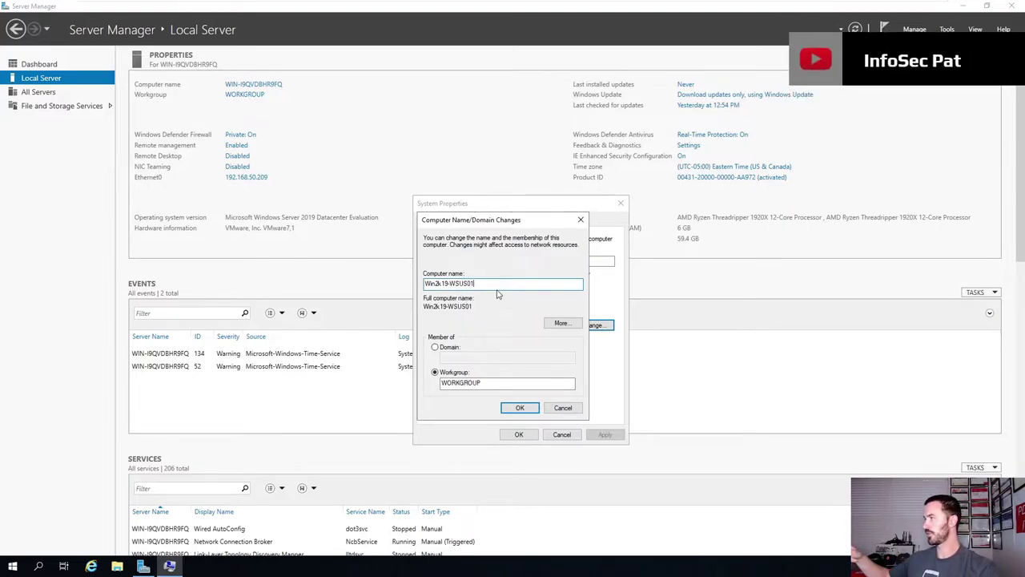
pyautogui.click(450, 347)
pyautogui.write('infosecpat.lo')
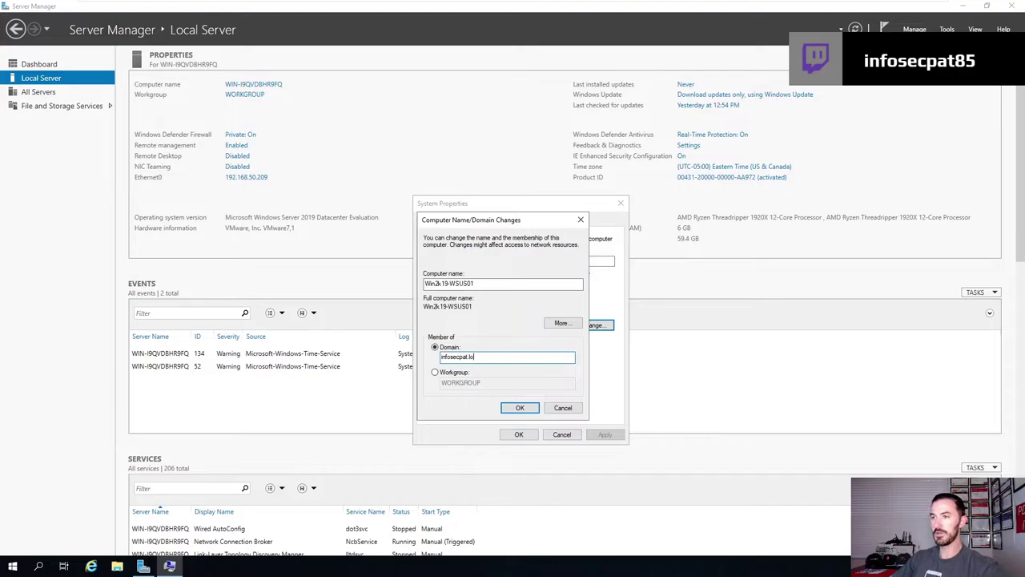
pyautogui.write('cal')
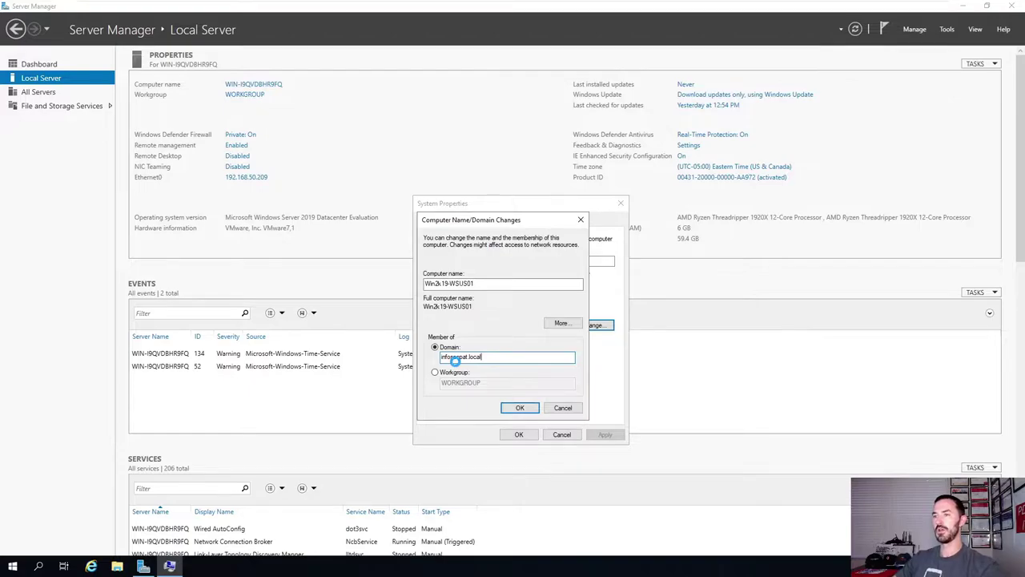
pyautogui.press('Return')
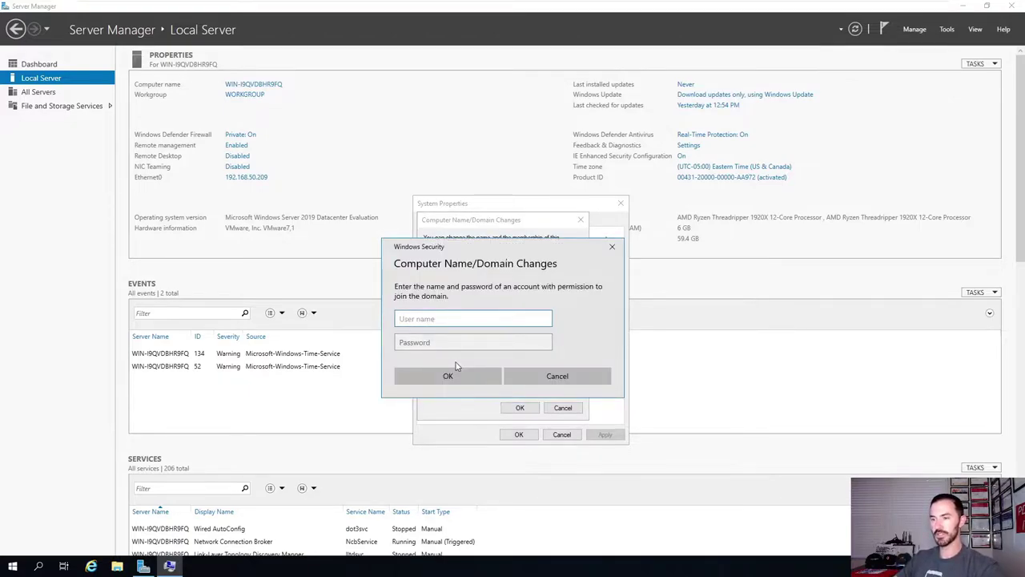
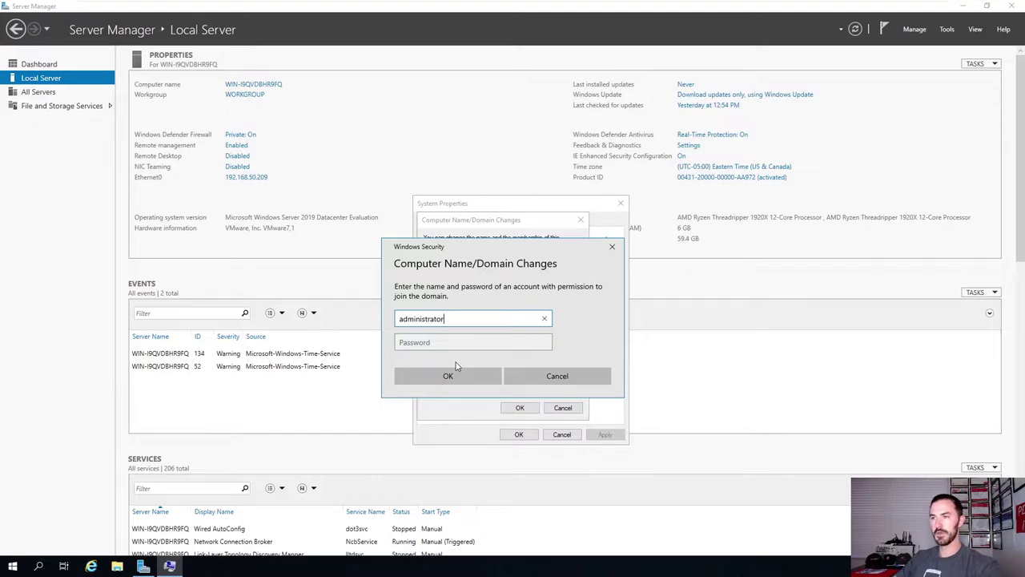
# Step: Authorize the domain join with the domain administrator user name and password
pyautogui.press('Tab')
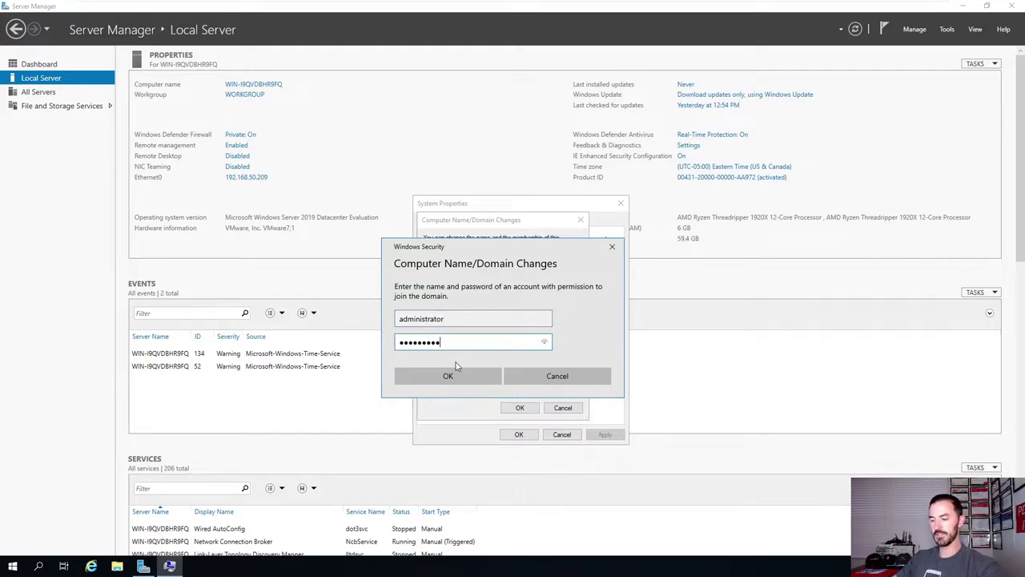
pyautogui.click(457, 367)
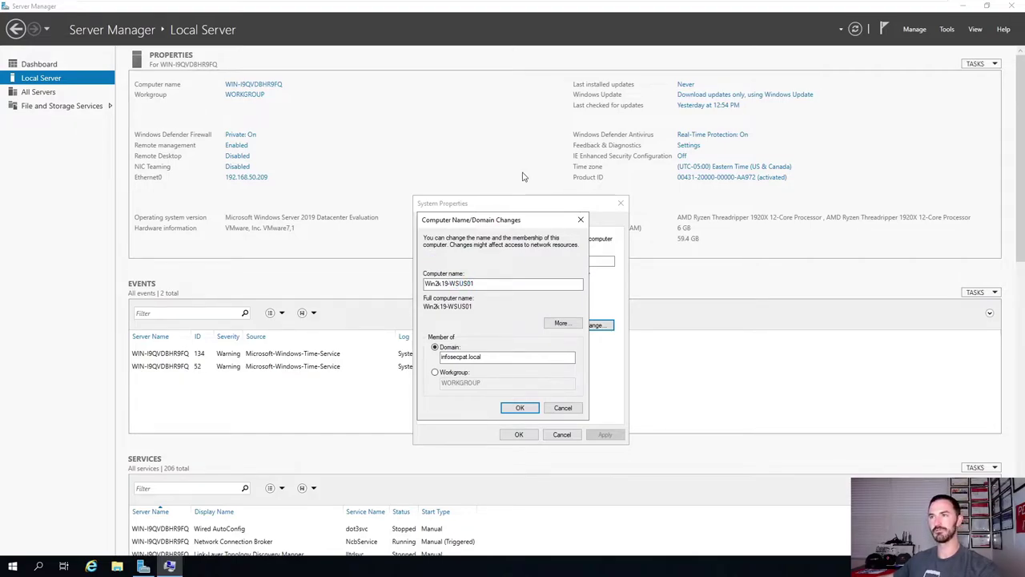
# Step: Acknowledge the infosecpat.local welcome and restart notices, then restart the server now
pyautogui.moveTo(559, 8)
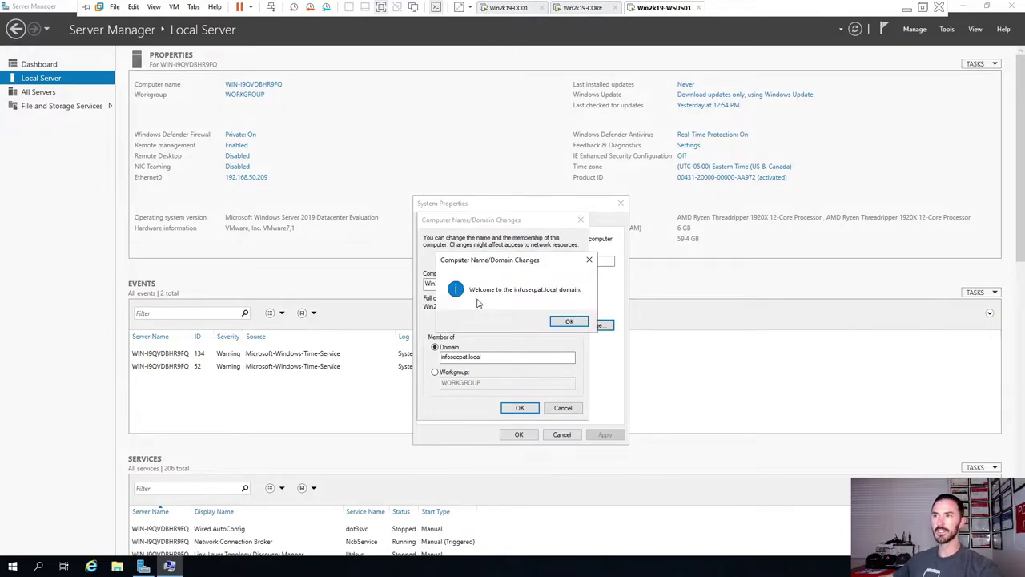
pyautogui.click(565, 319)
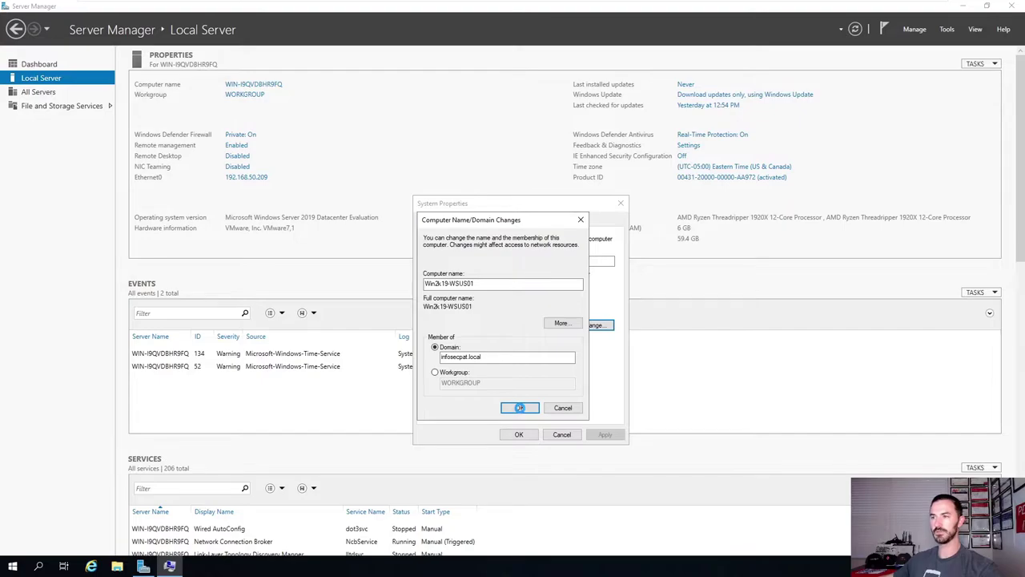
pyautogui.click(589, 332)
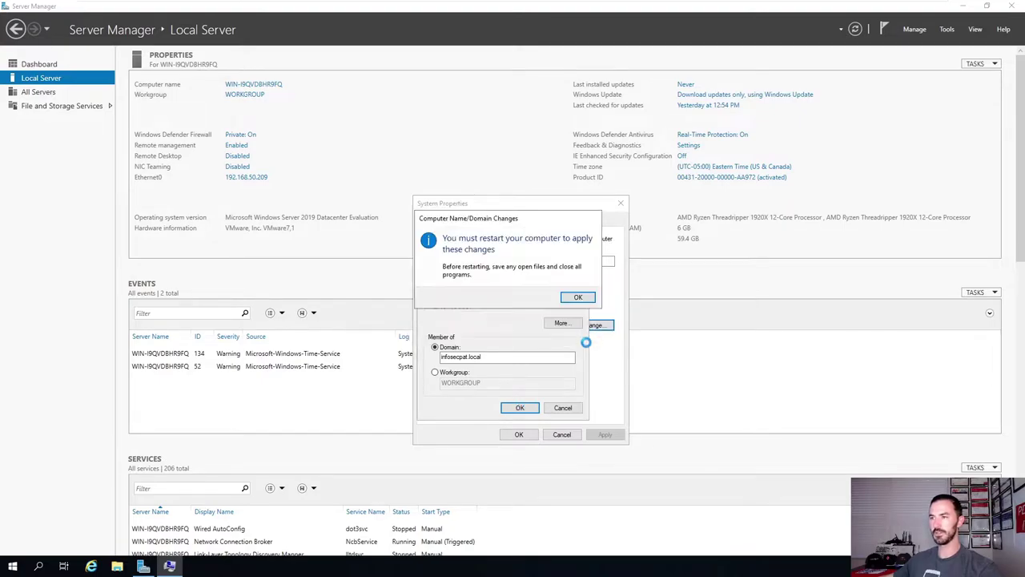
pyautogui.click(575, 298)
pyautogui.click(518, 434)
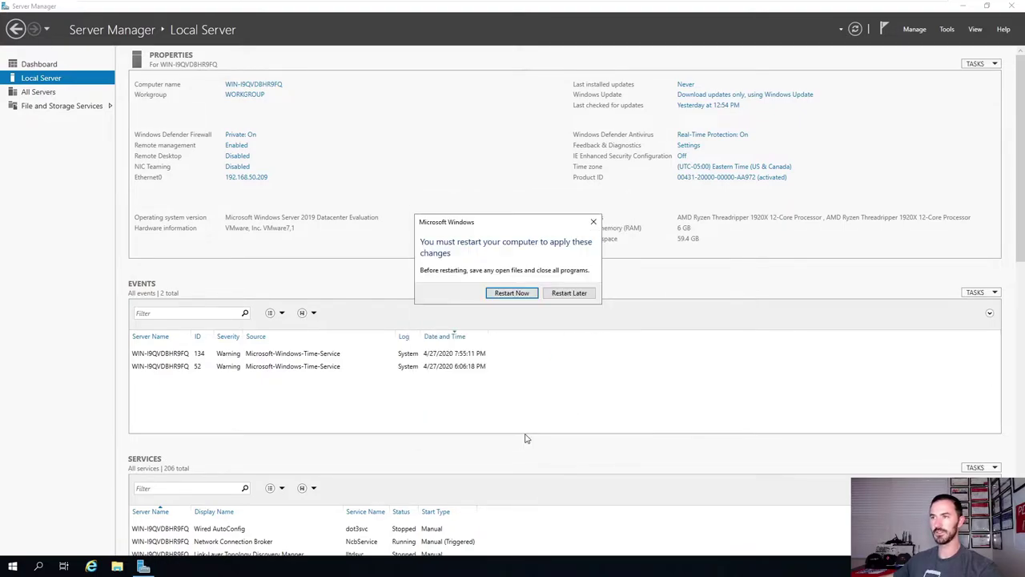
pyautogui.click(516, 294)
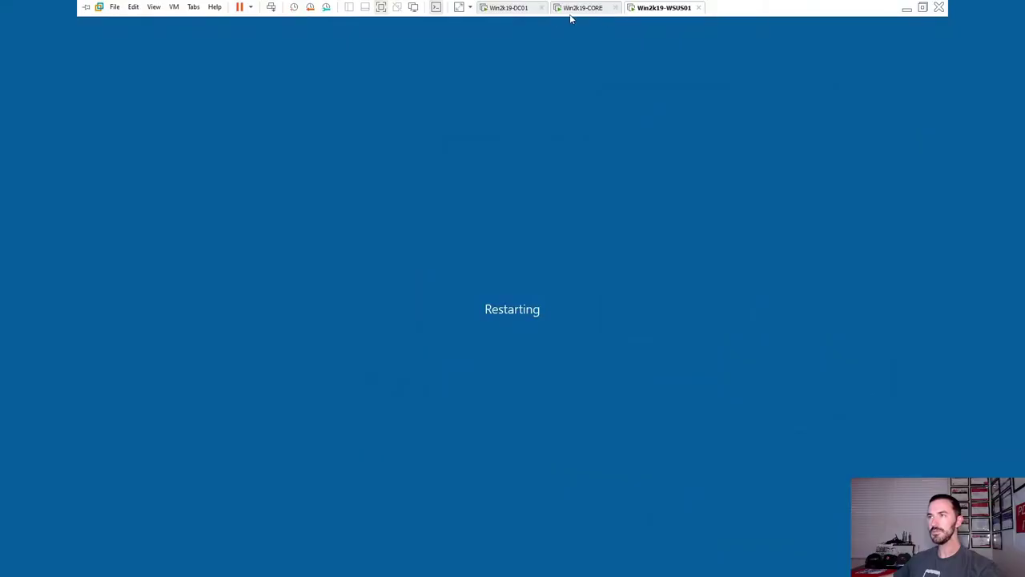
# Step: On DC01, drag WIN2K19-WSUS01 from Computers into the FLORIDA Servers OU and confirm the move
pyautogui.click(499, 10)
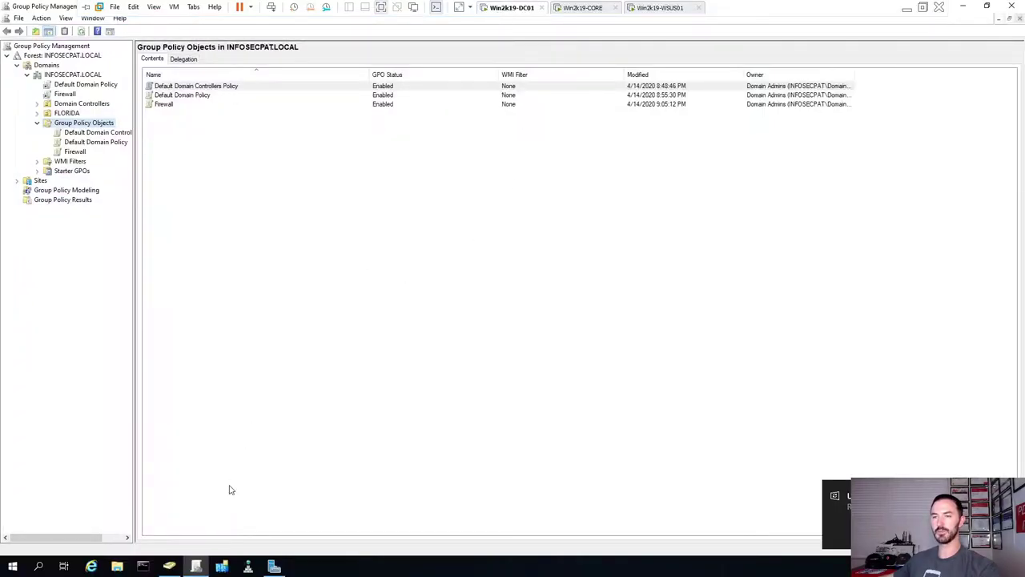
pyautogui.click(169, 566)
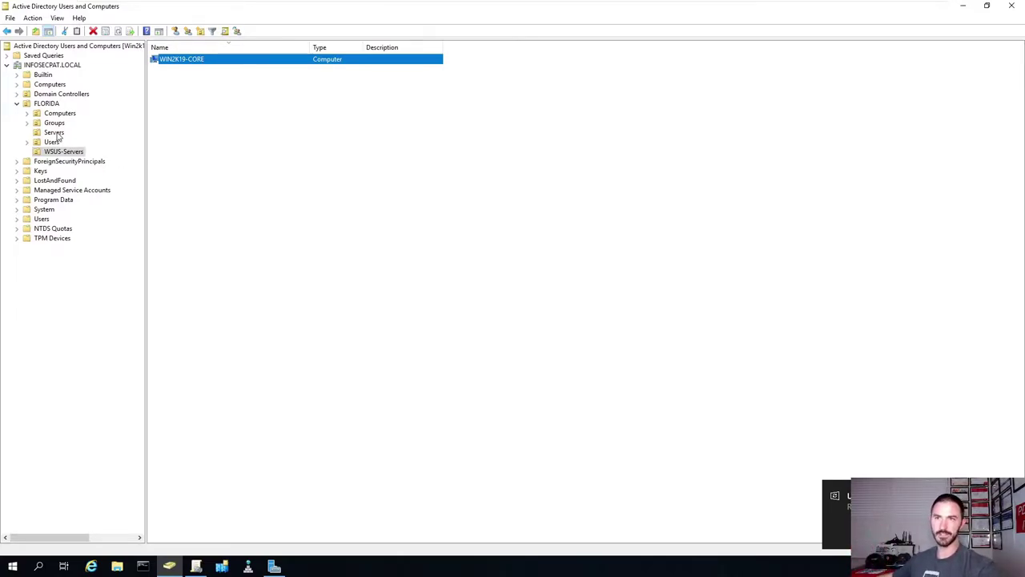
pyautogui.click(60, 113)
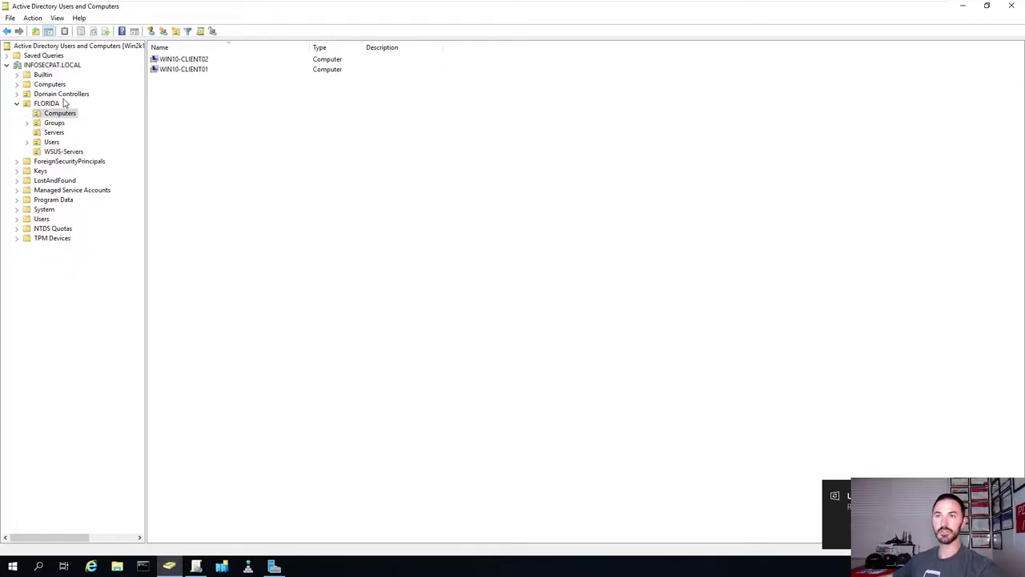
pyautogui.click(50, 85)
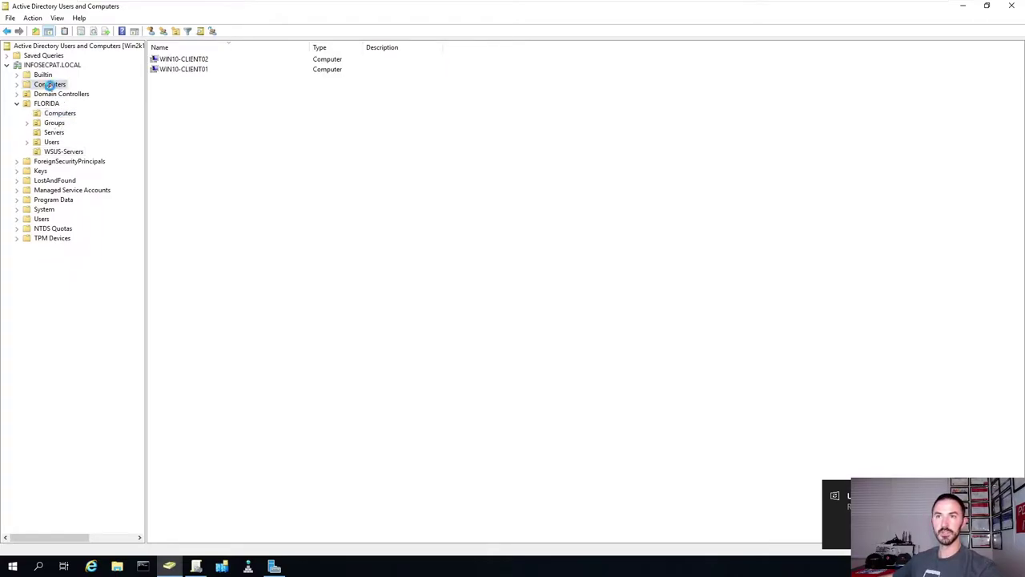
pyautogui.click(193, 66)
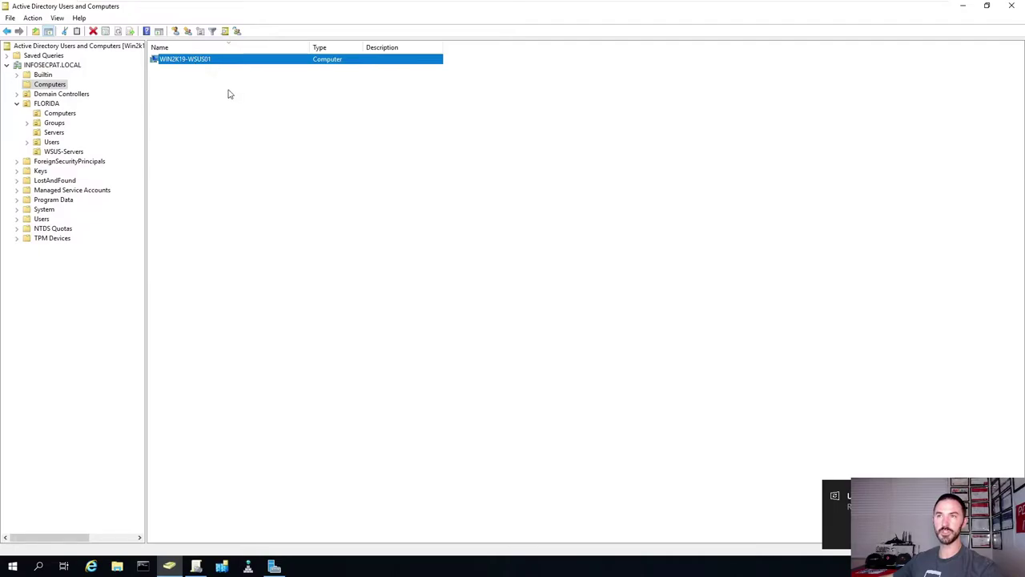
pyautogui.moveTo(201, 64); pyautogui.dragTo(57, 135)
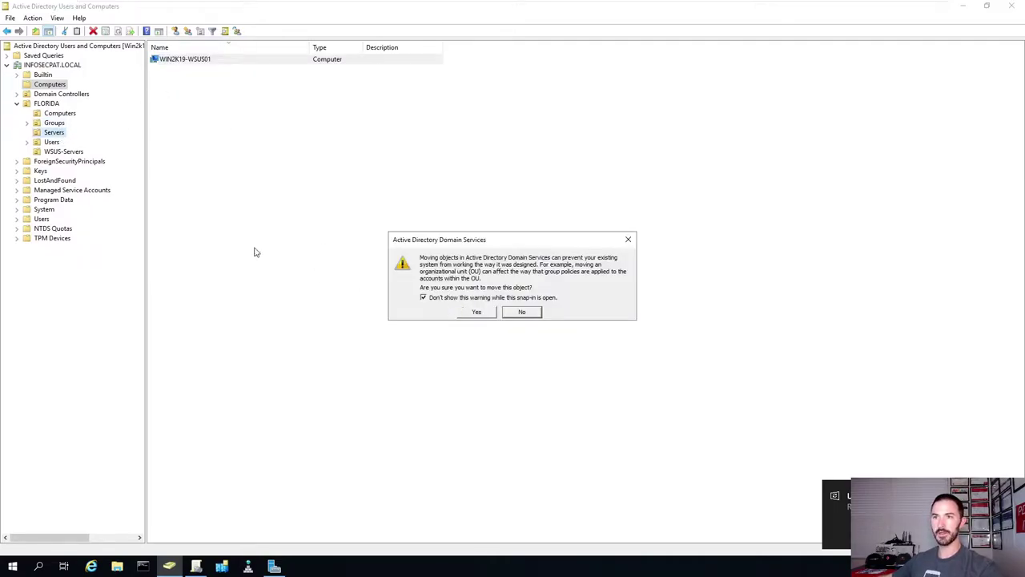
pyautogui.click(474, 313)
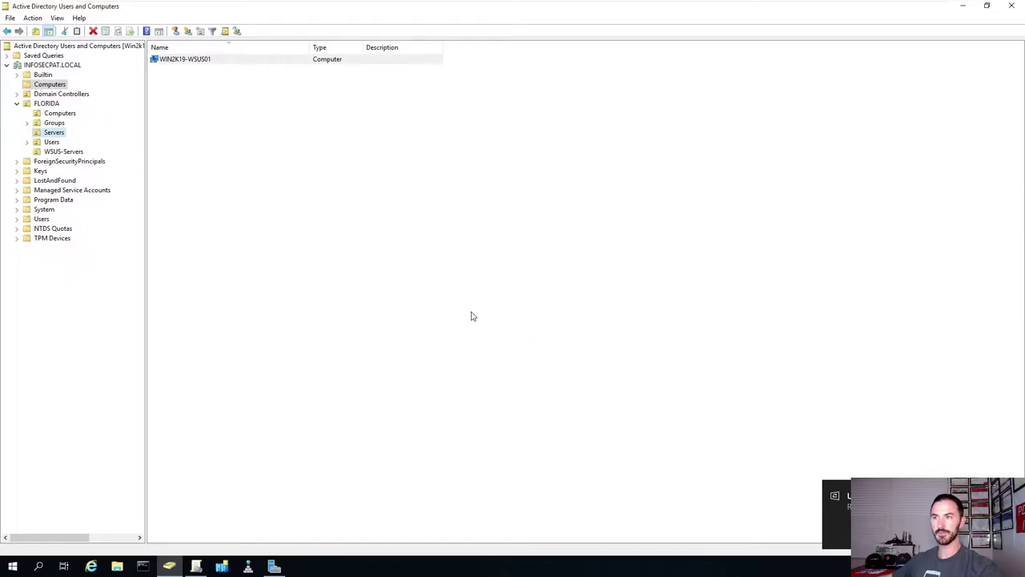
# Step: Review the servers in FLORIDA\Servers and the WSUS-Servers OU, then return to the WSUS01 VM
pyautogui.click(56, 135)
pyautogui.click(192, 61)
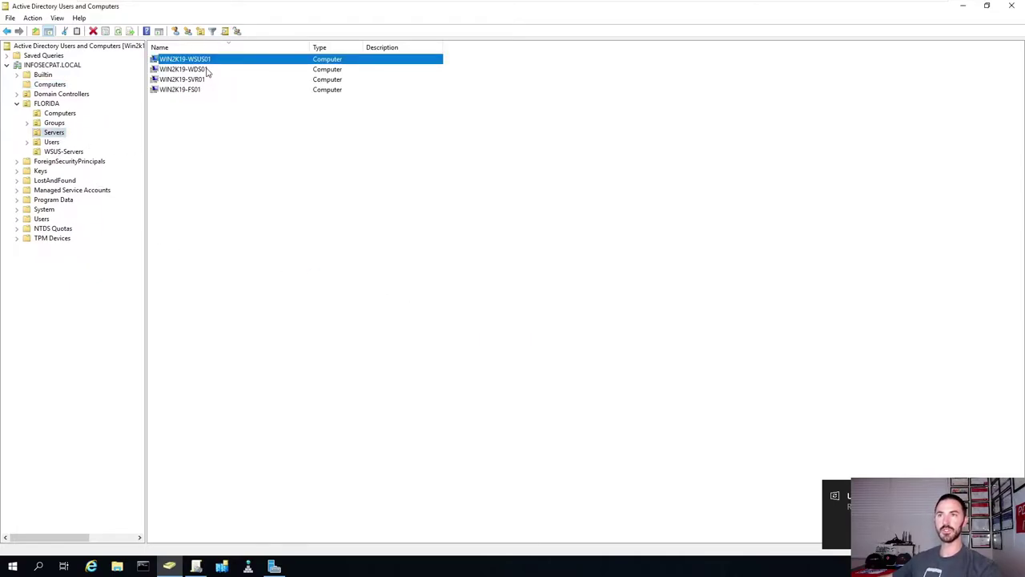
pyautogui.click(206, 70)
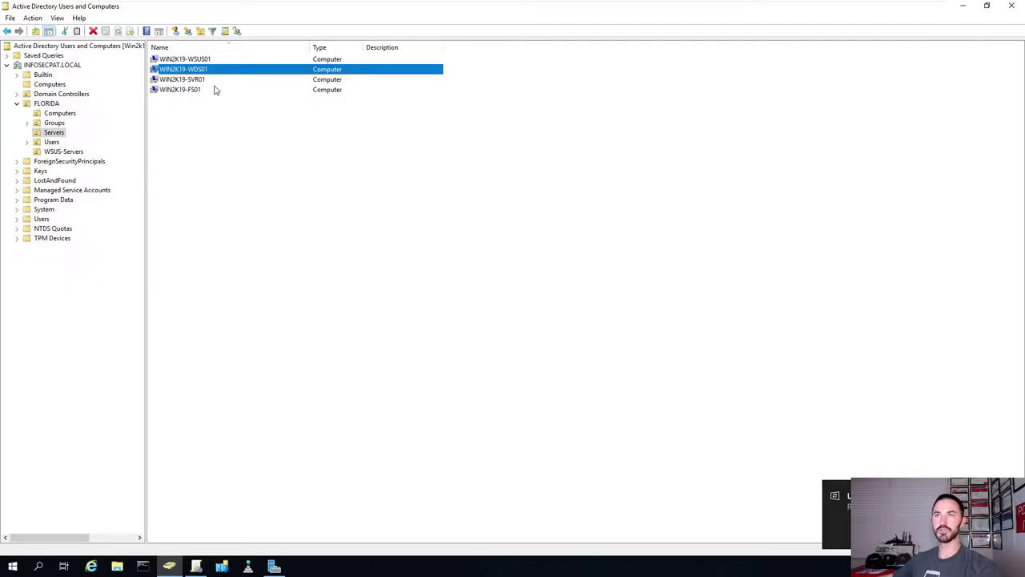
pyautogui.click(203, 80)
pyautogui.click(218, 101)
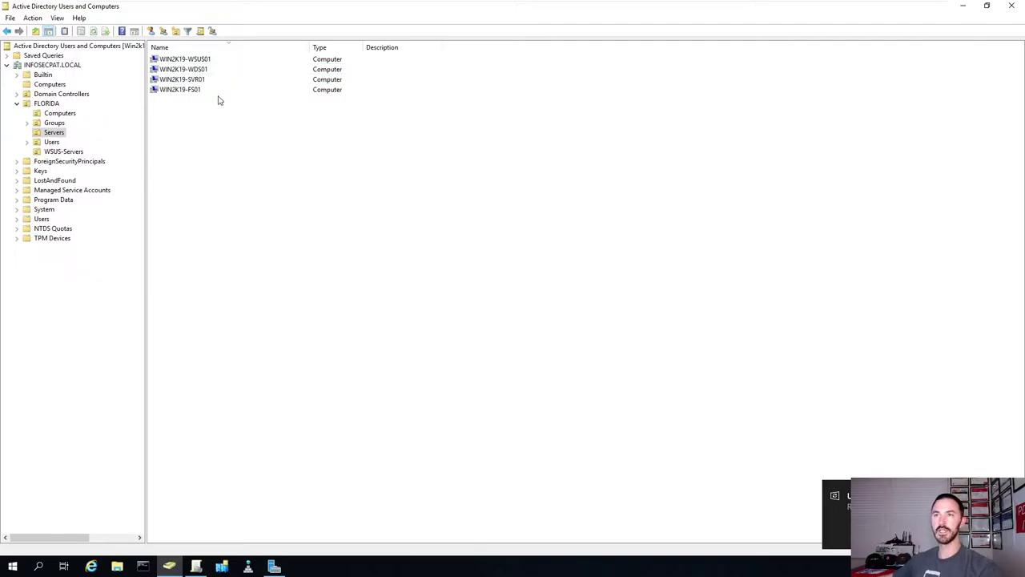
pyautogui.click(198, 92)
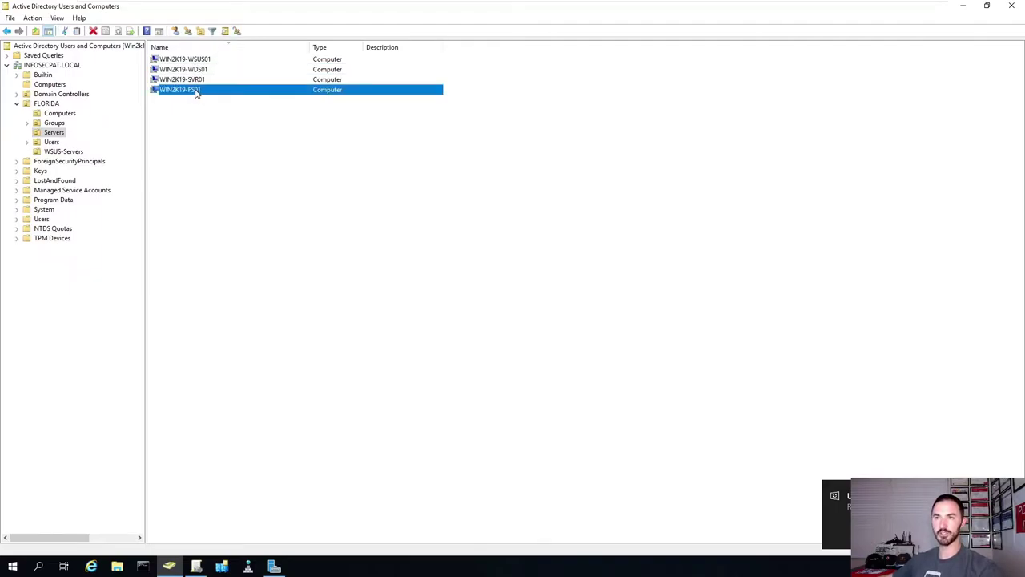
pyautogui.click(64, 152)
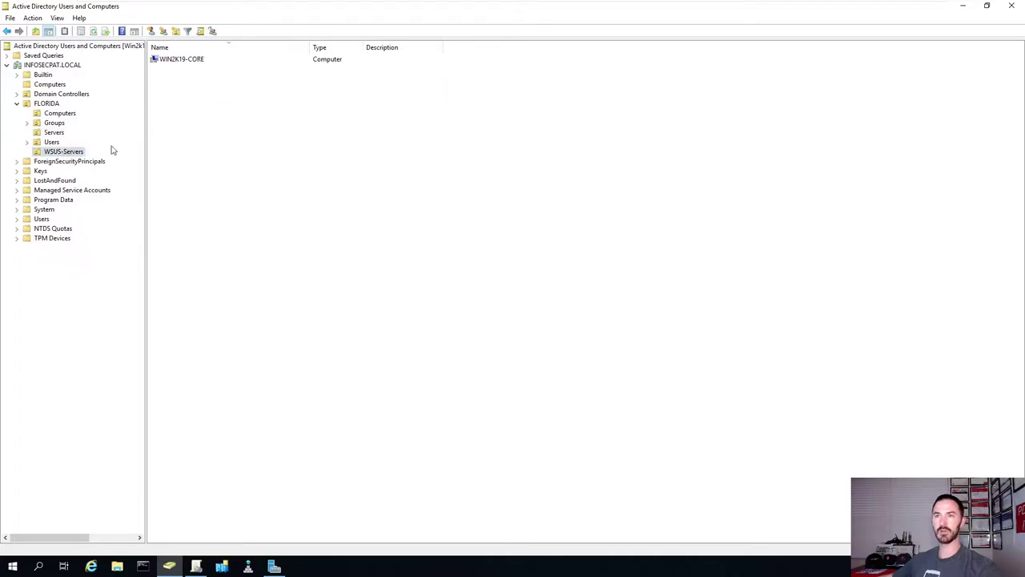
pyautogui.moveTo(487, 13)
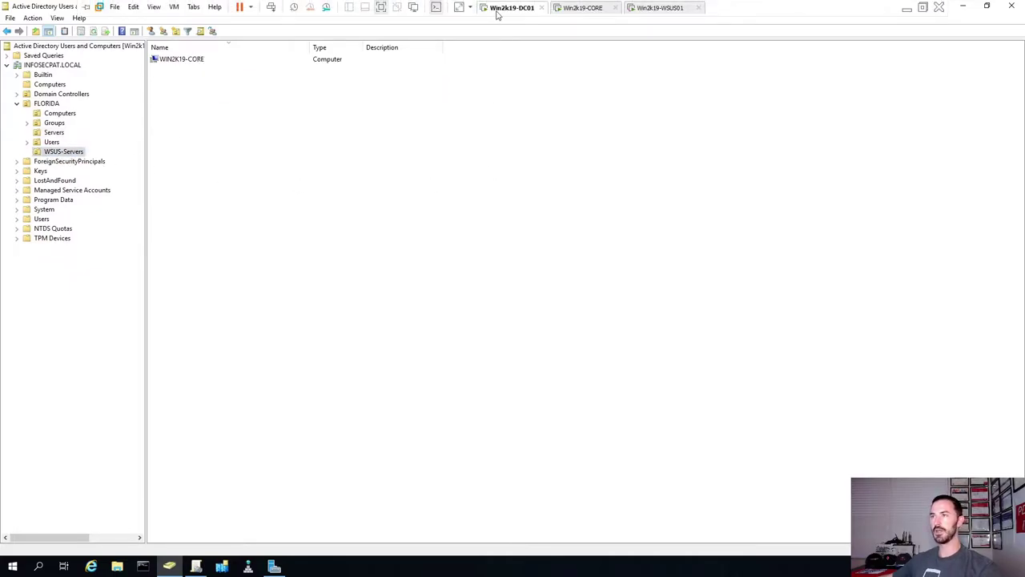
pyautogui.click(659, 8)
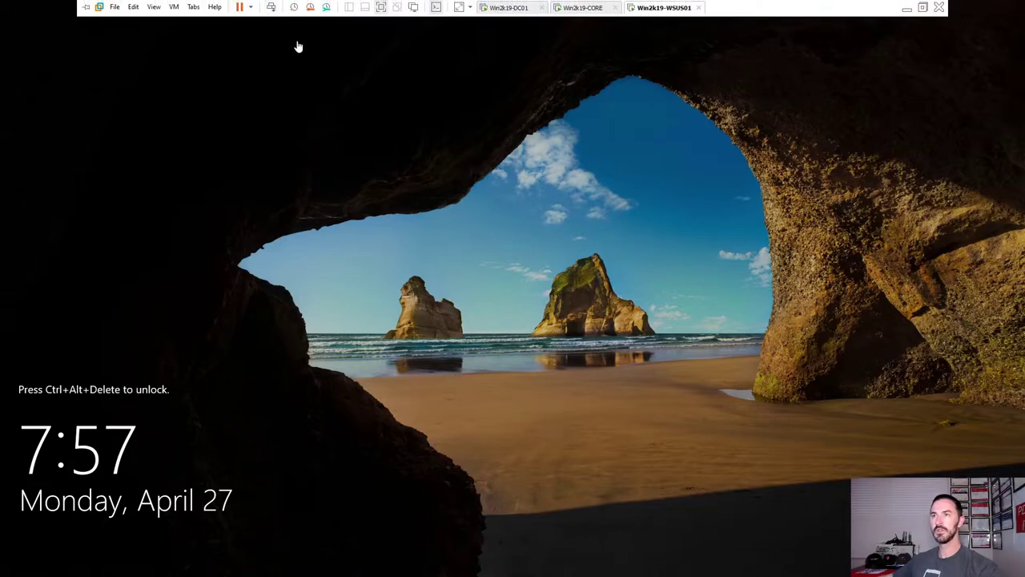
# Step: Sign in as Other user with the infosecpat domain administrator account and password
pyautogui.press('ctrl+alt+Insert')
pyautogui.click(85, 547)
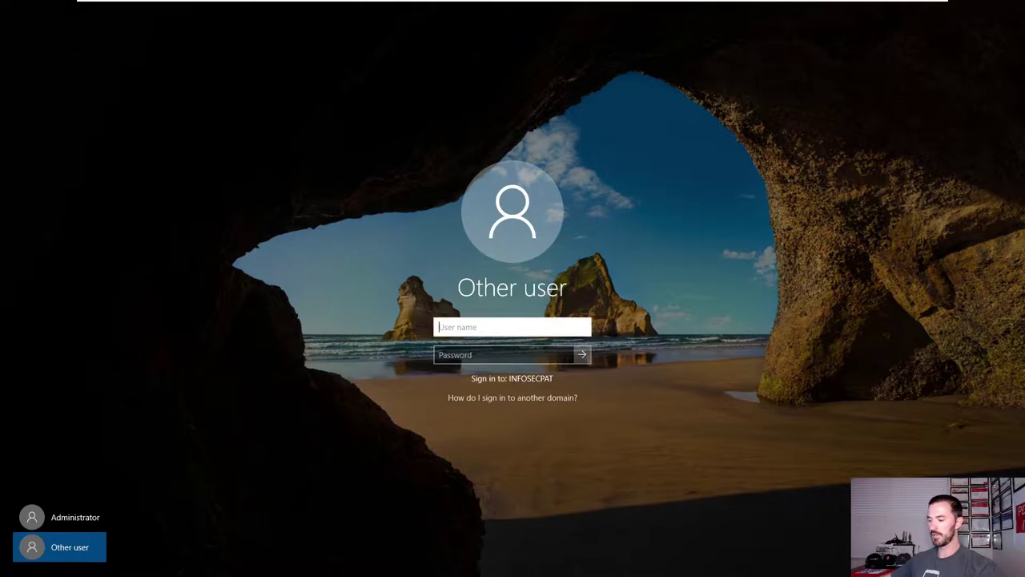
pyautogui.write('infosec')
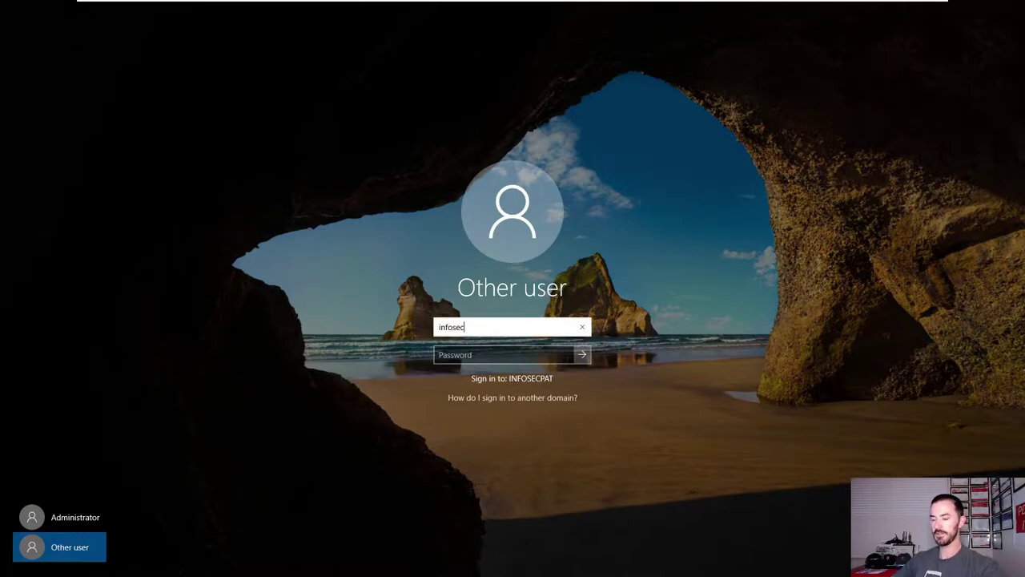
pyautogui.write('pat\\administrator')
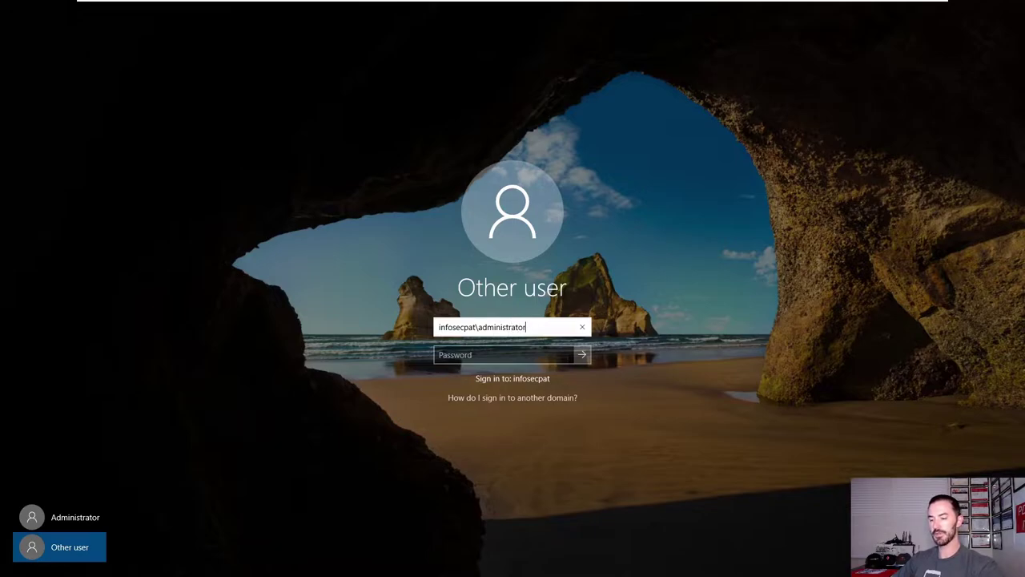
pyautogui.click(503, 354)
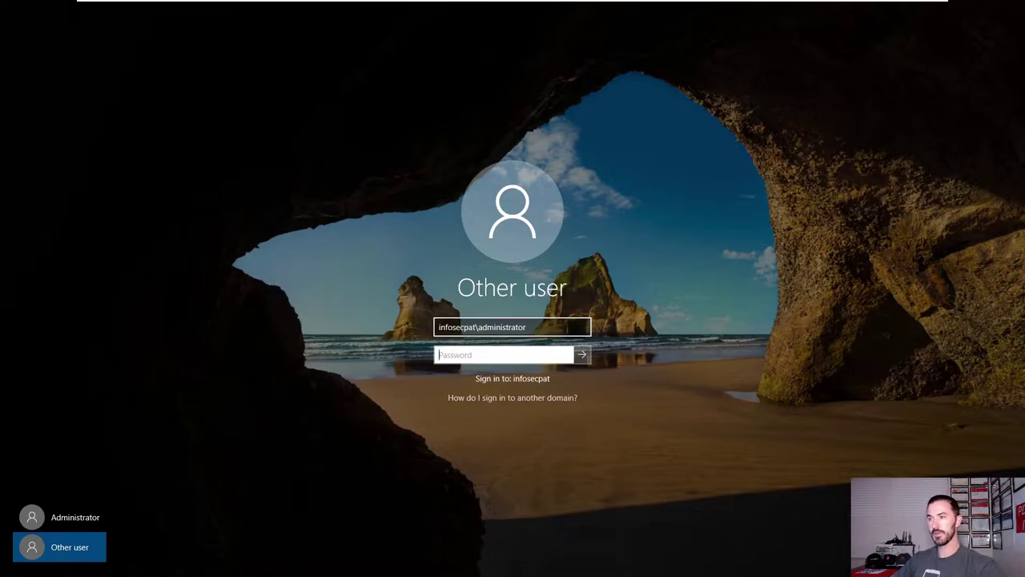
pyautogui.write('P')
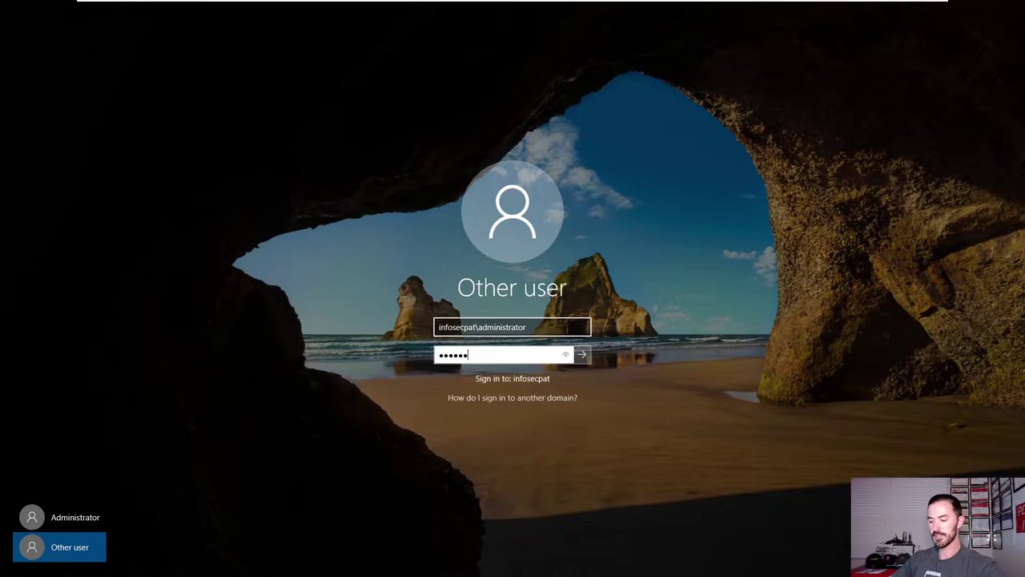
pyautogui.press('Return')
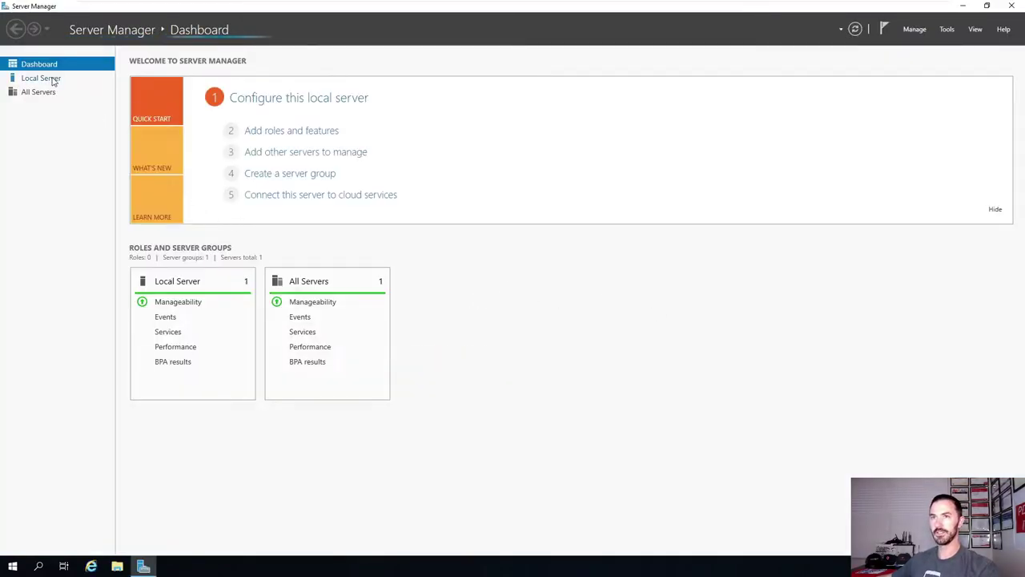
# Step: Start Add Roles and Features as a role-based installation on this server
pyautogui.click(48, 79)
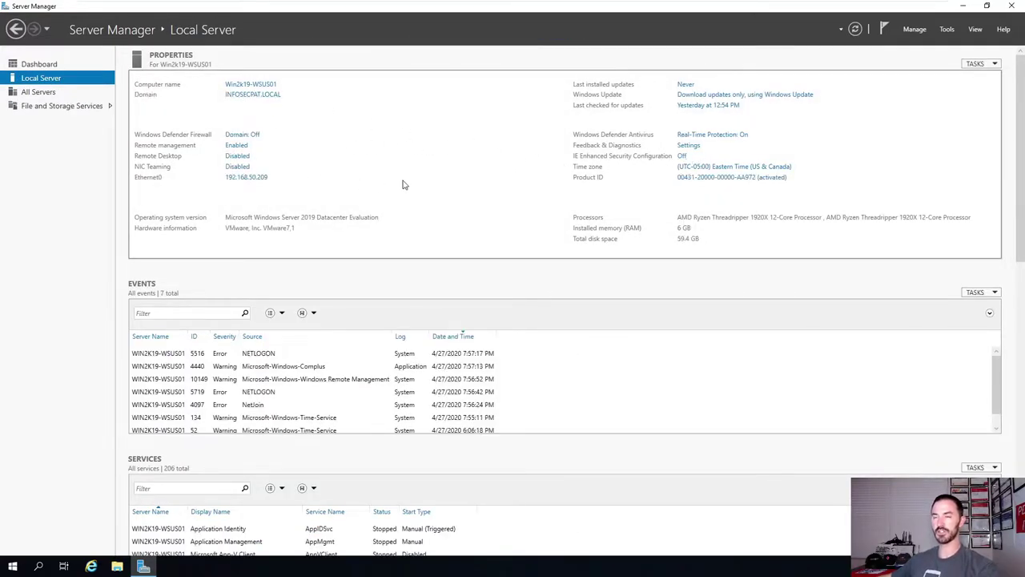
pyautogui.click(916, 30)
pyautogui.click(922, 44)
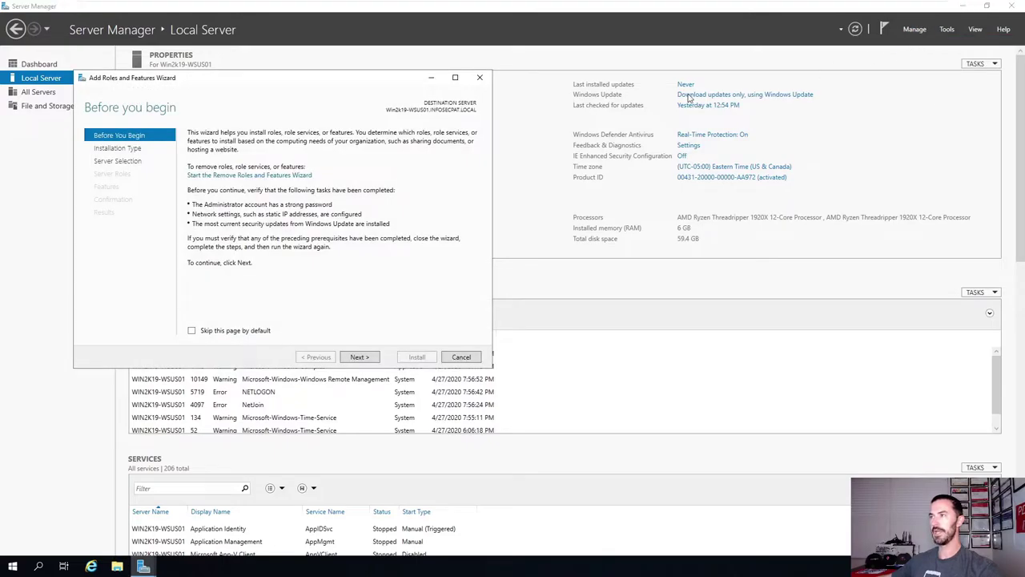
pyautogui.click(358, 357)
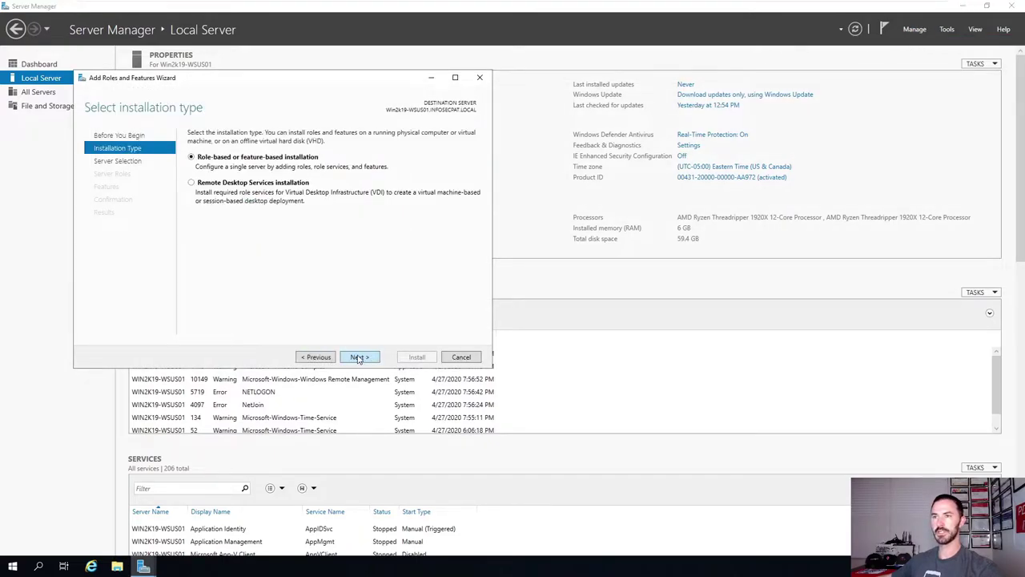
pyautogui.click(358, 357)
pyautogui.click(358, 358)
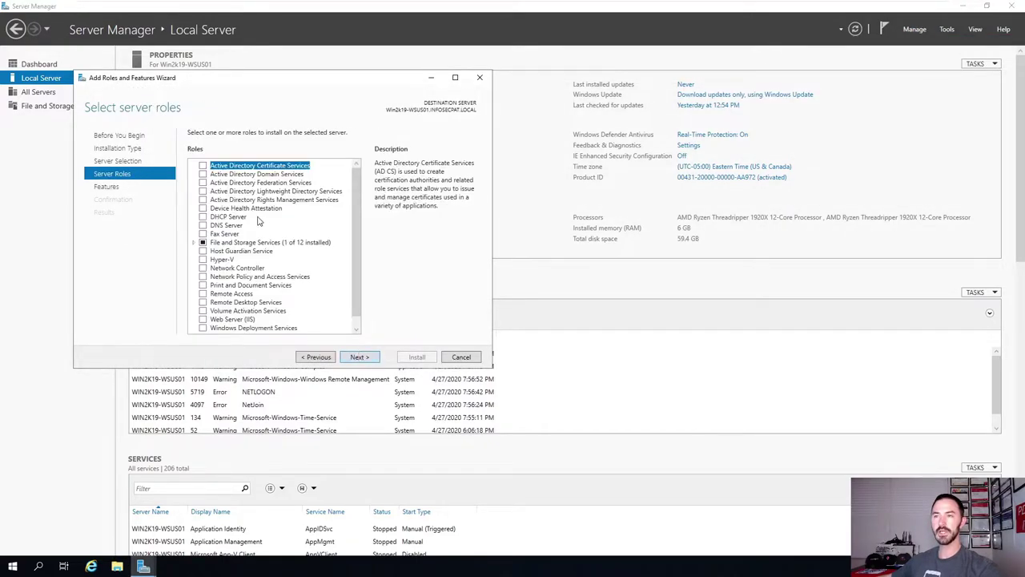
# Step: Select Windows Server Update Services plus its required features and advance to content location
pyautogui.scroll(-1, 265, 240)
pyautogui.click(205, 327)
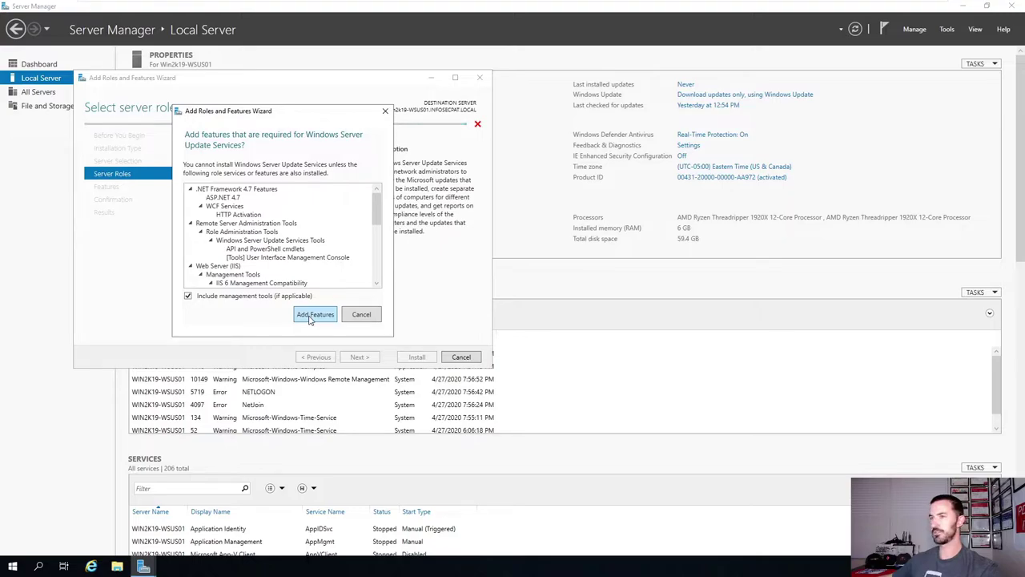
pyautogui.click(313, 315)
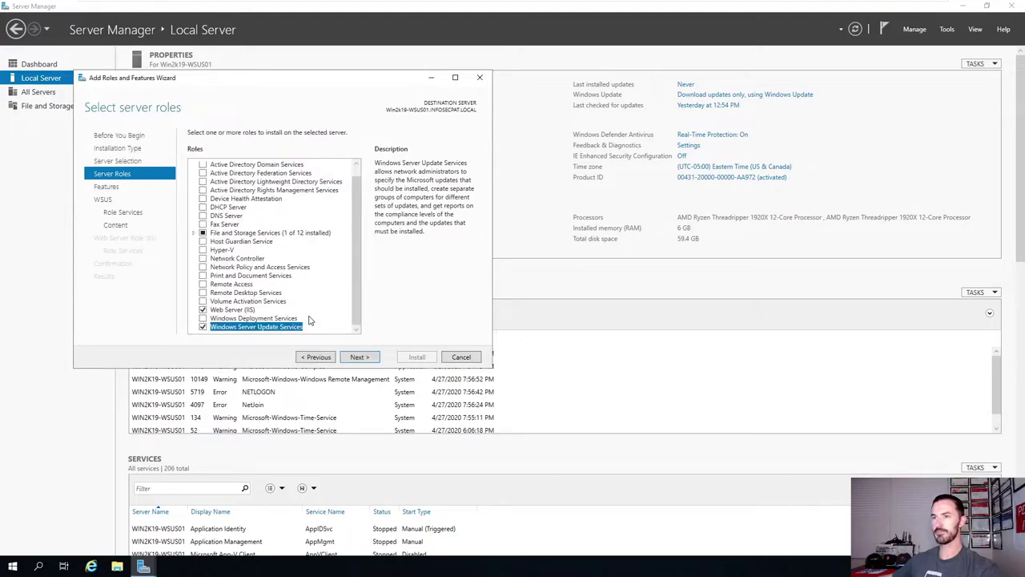
pyautogui.click(370, 361)
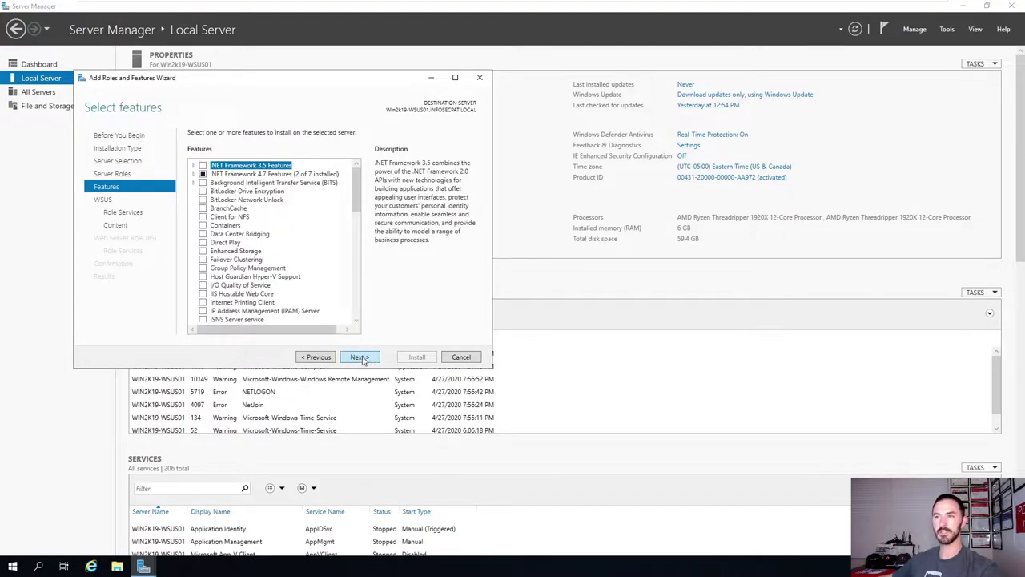
pyautogui.click(362, 358)
pyautogui.click(361, 358)
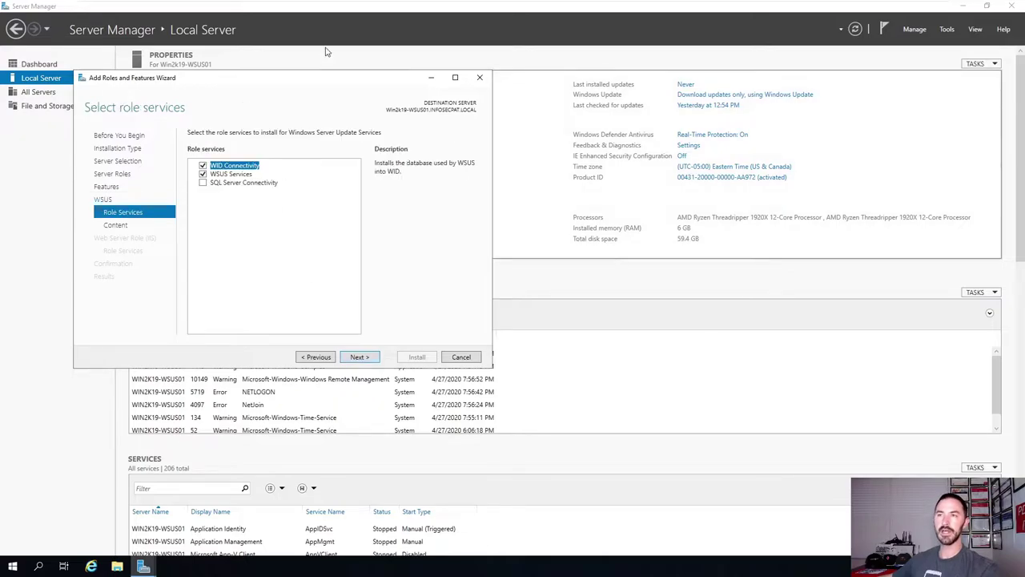
pyautogui.moveTo(326, 83); pyautogui.dragTo(484, 112)
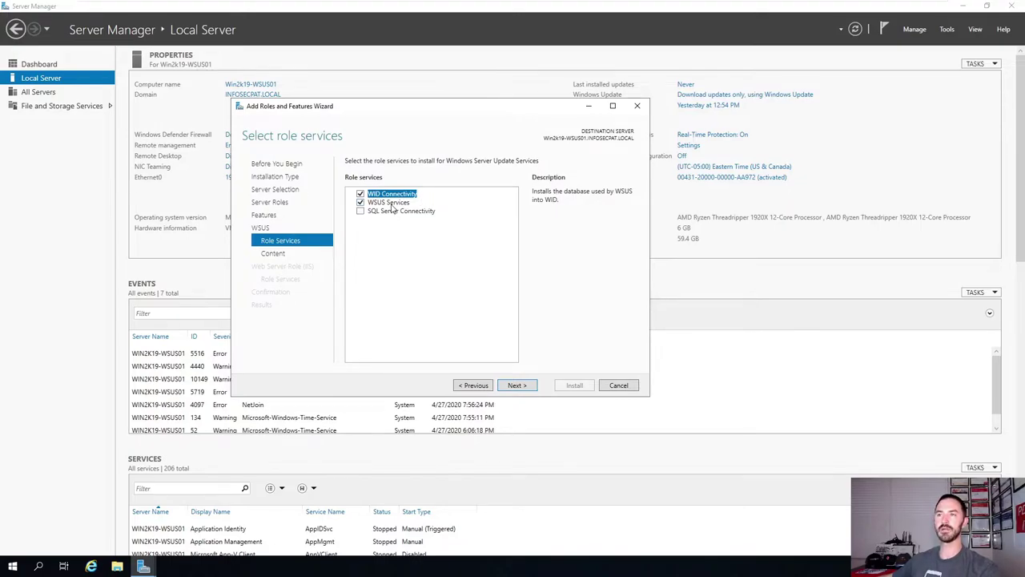
pyautogui.click(390, 204)
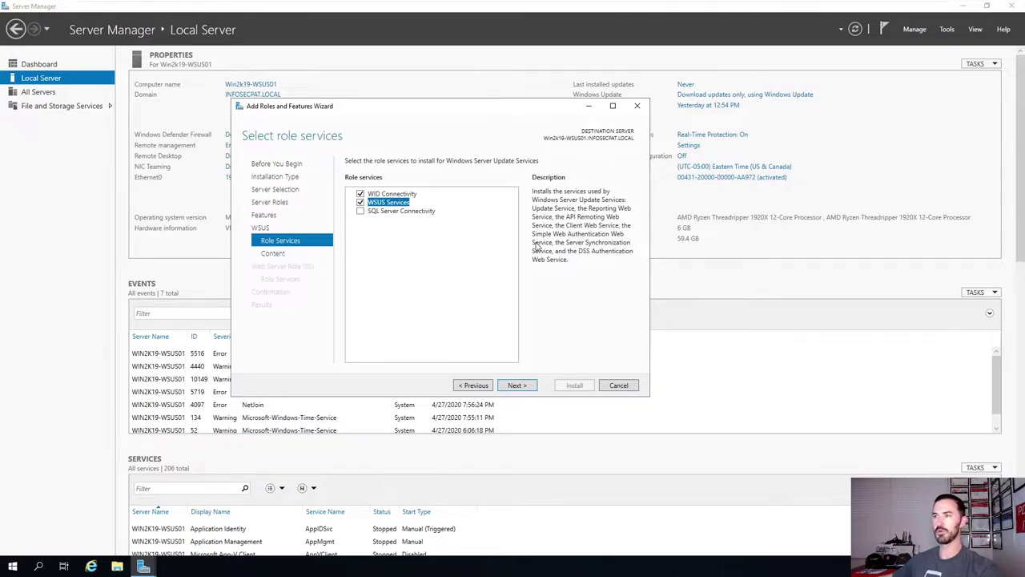
pyautogui.click(516, 385)
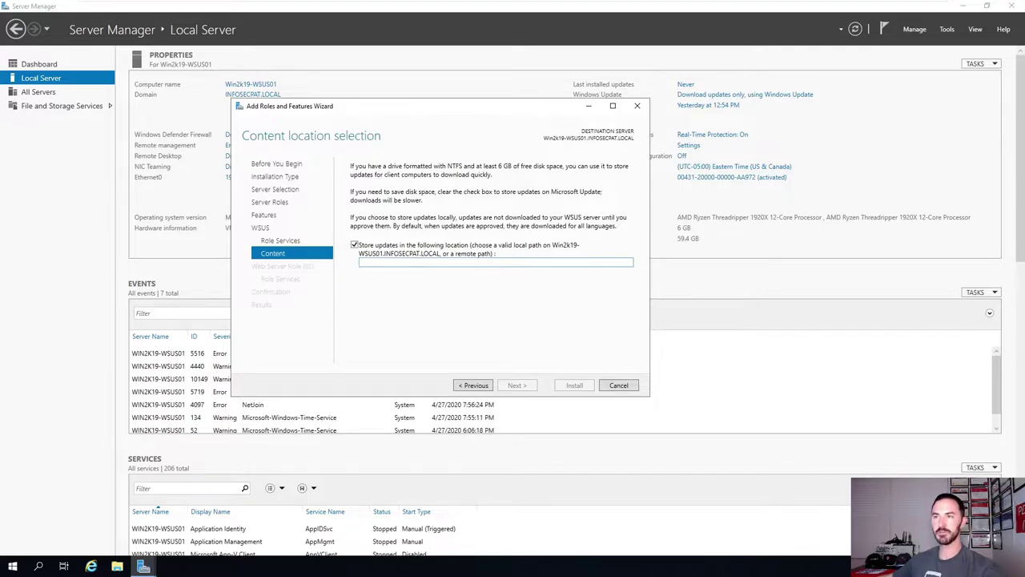
# Step: In Computer Management's Disk Management, change the DVD drive letter to S:
pyautogui.rightClick(11, 567)
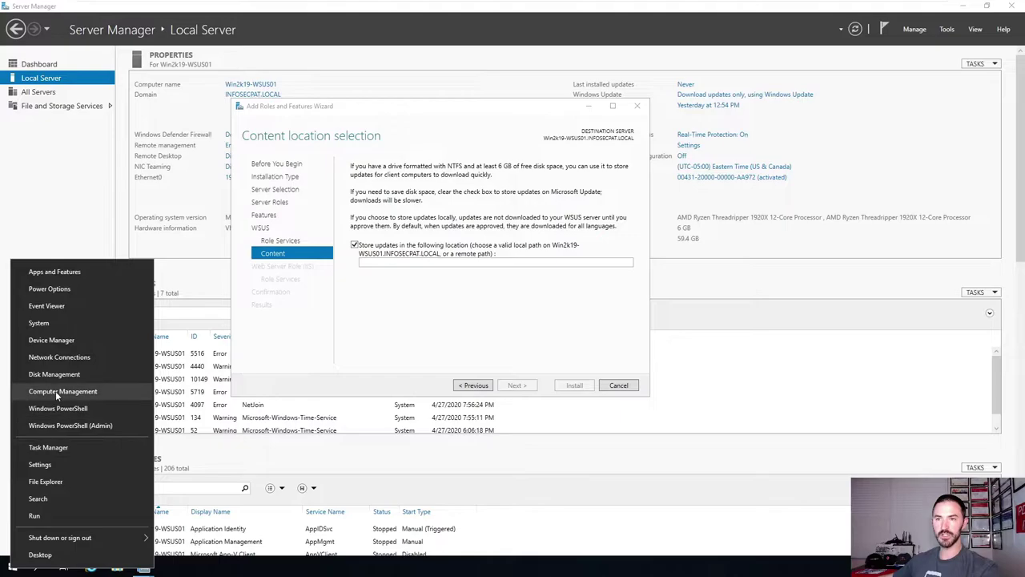
pyautogui.click(56, 394)
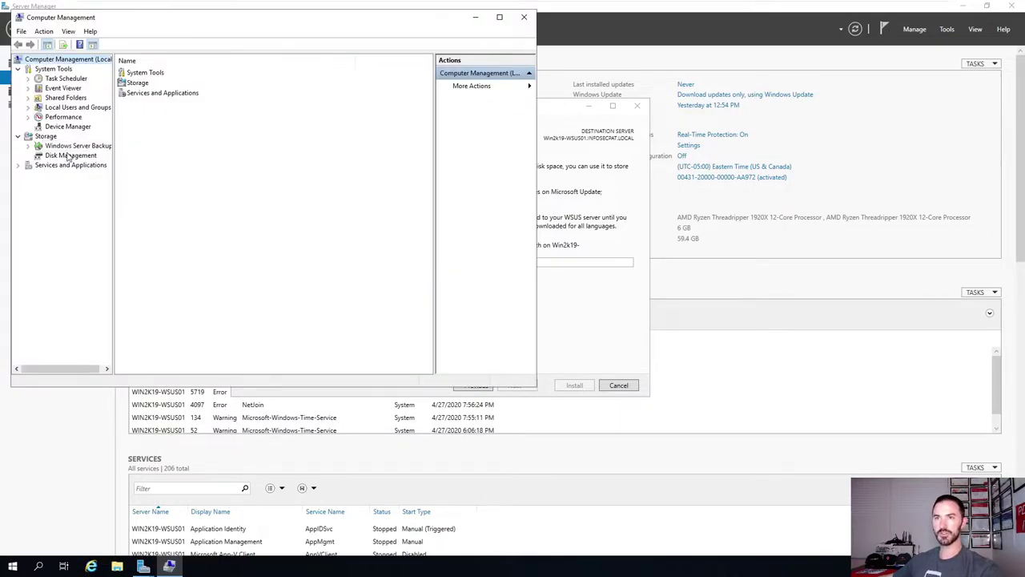
pyautogui.click(70, 156)
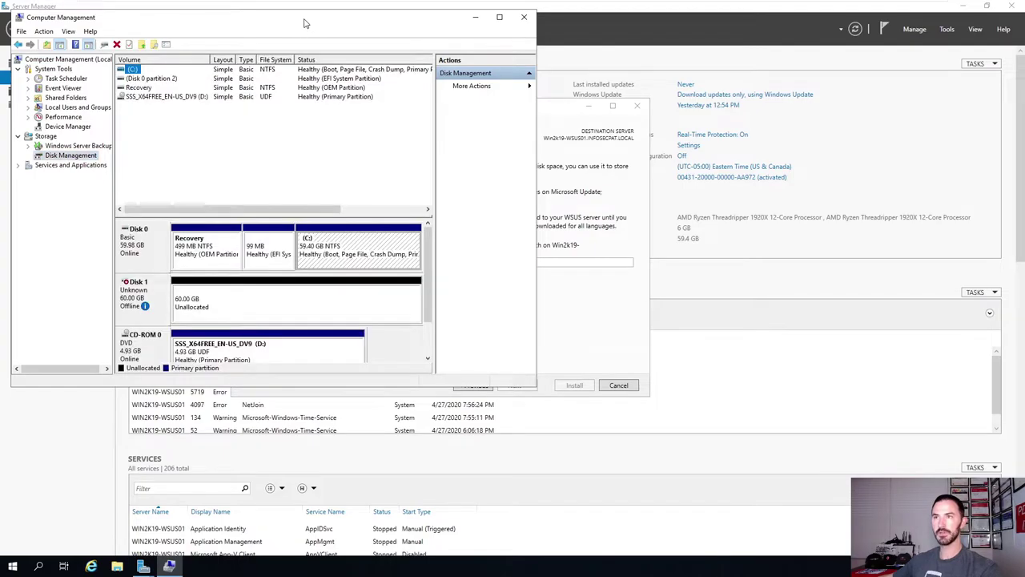
pyautogui.doubleClick(304, 19)
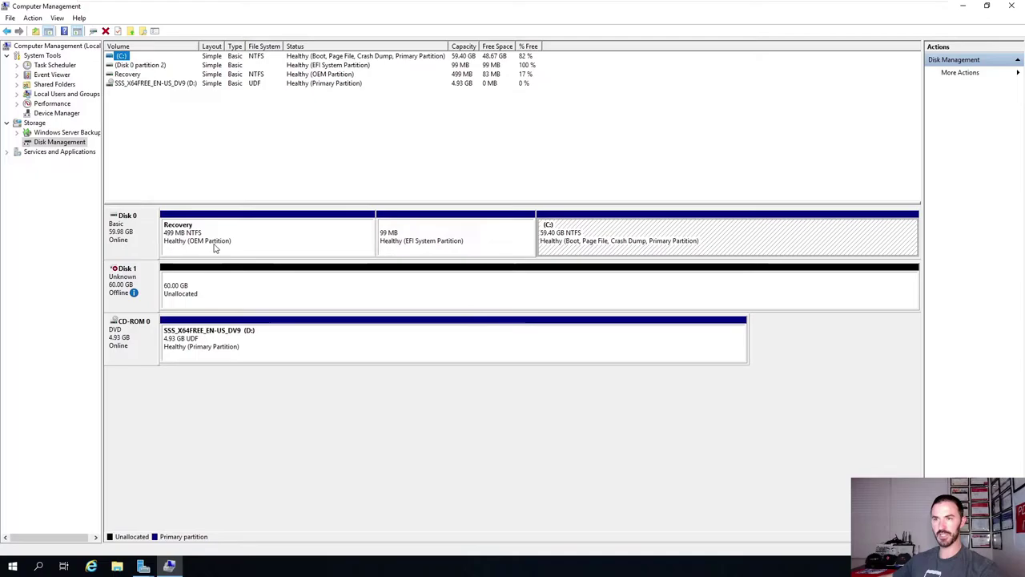
pyautogui.rightClick(142, 342)
pyautogui.click(192, 346)
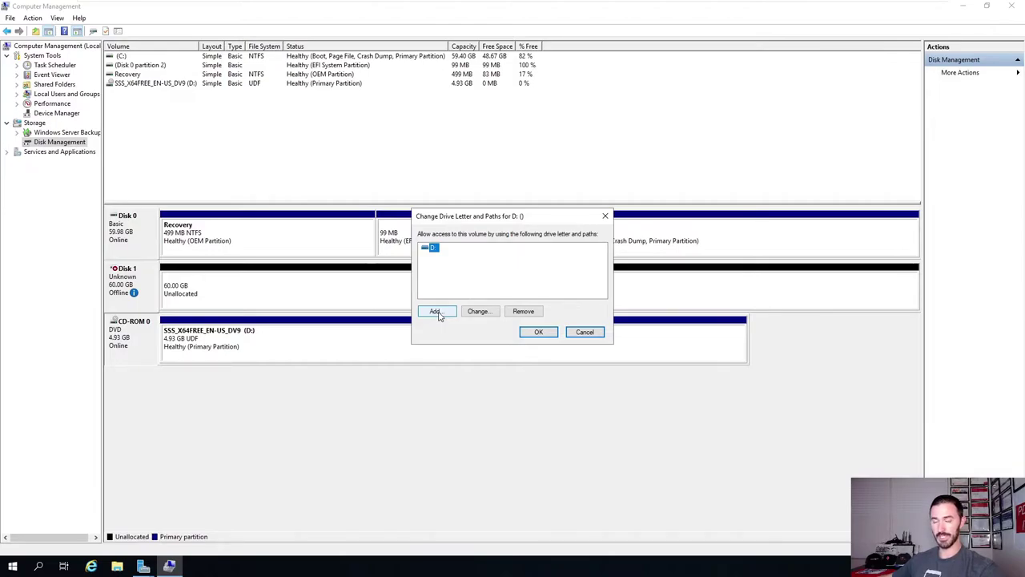
pyautogui.click(490, 312)
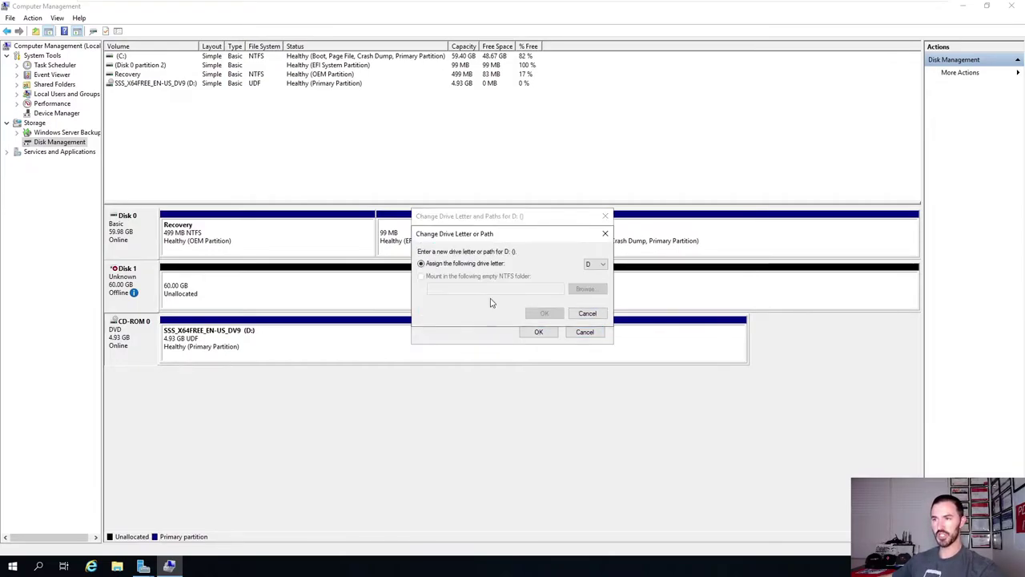
pyautogui.click(595, 265)
pyautogui.click(595, 389)
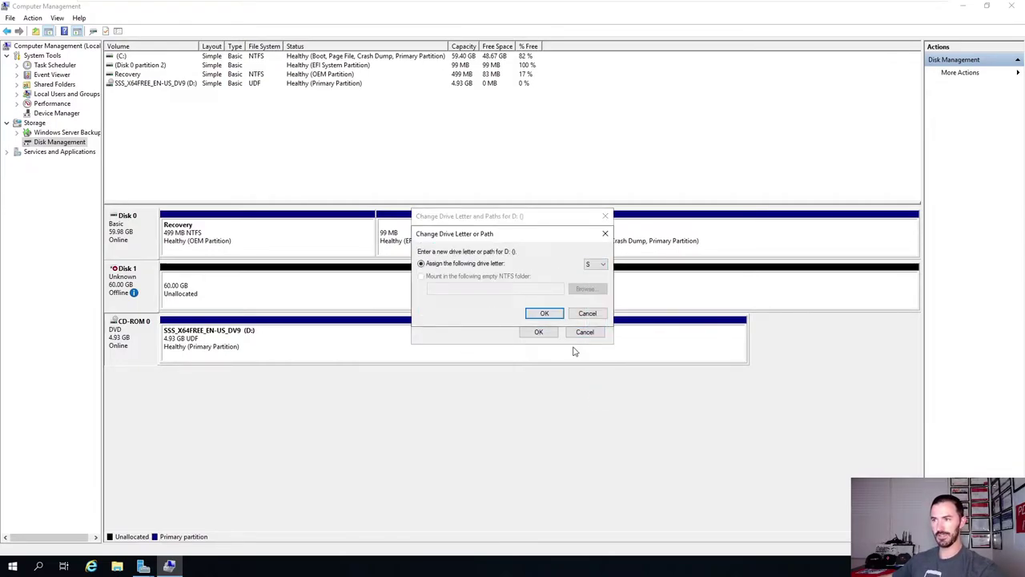
pyautogui.click(544, 312)
pyautogui.click(544, 321)
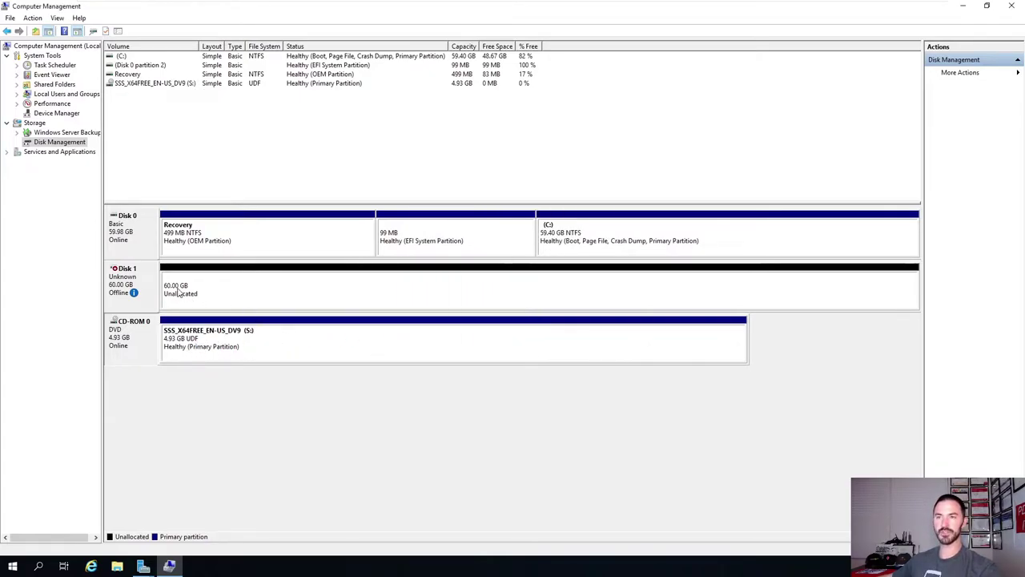
# Step: Bring Disk 1 online and initialize it
pyautogui.rightClick(155, 270)
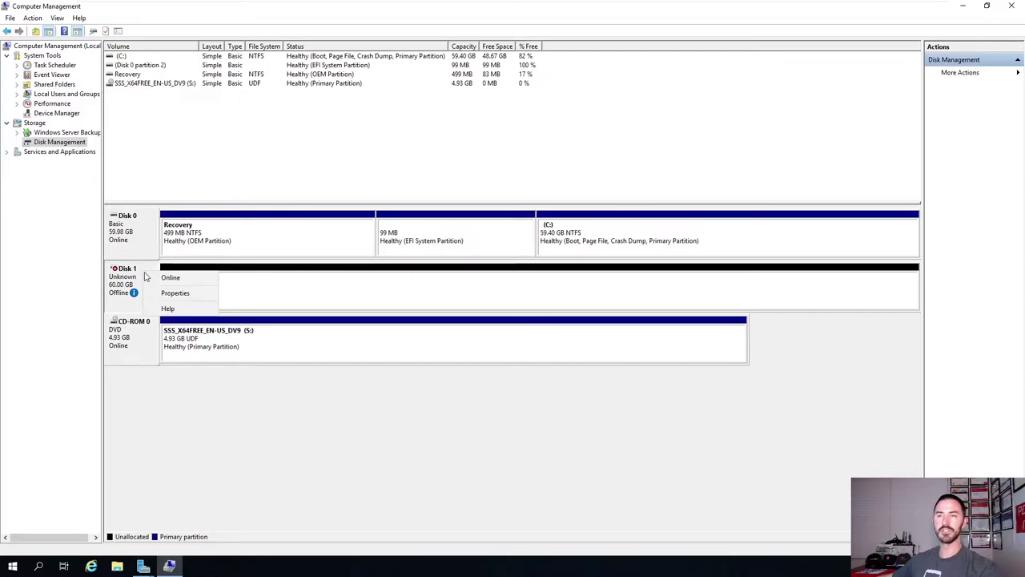
pyautogui.click(160, 275)
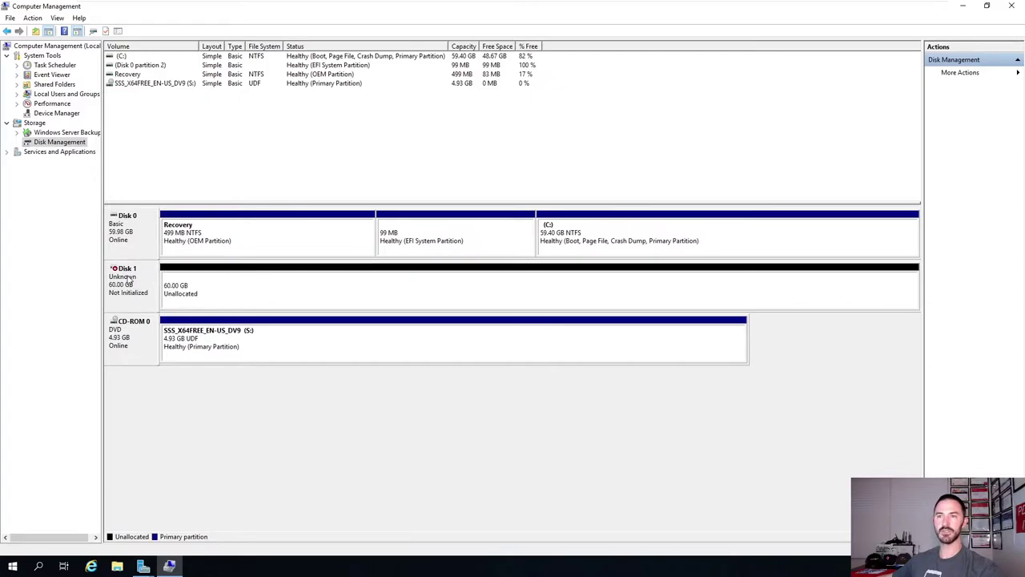
pyautogui.rightClick(137, 278)
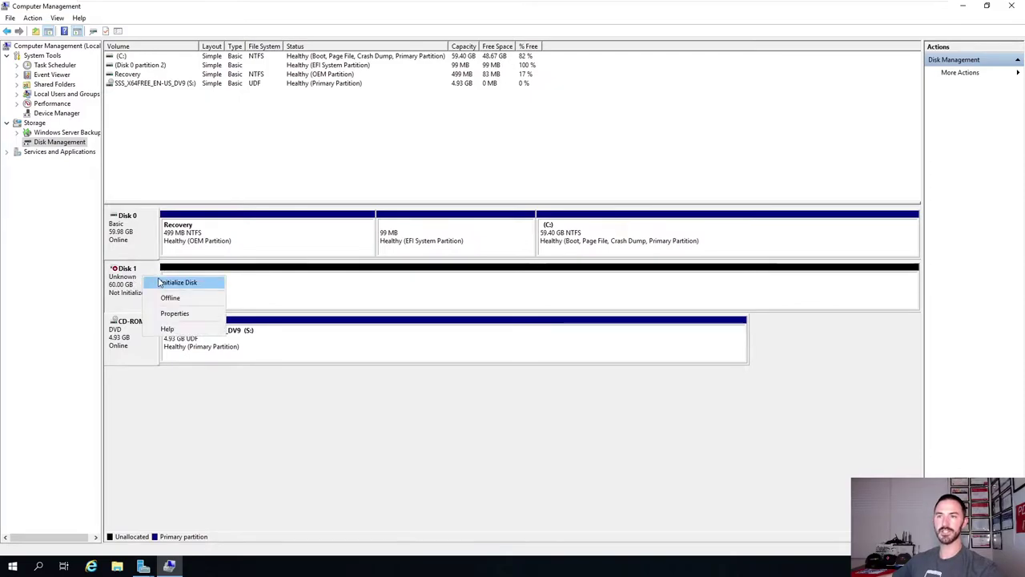
pyautogui.click(172, 281)
pyautogui.click(548, 346)
# Step: Create a full-size NTFS simple volume D: labelled WSUS on Disk 1
pyautogui.rightClick(211, 293)
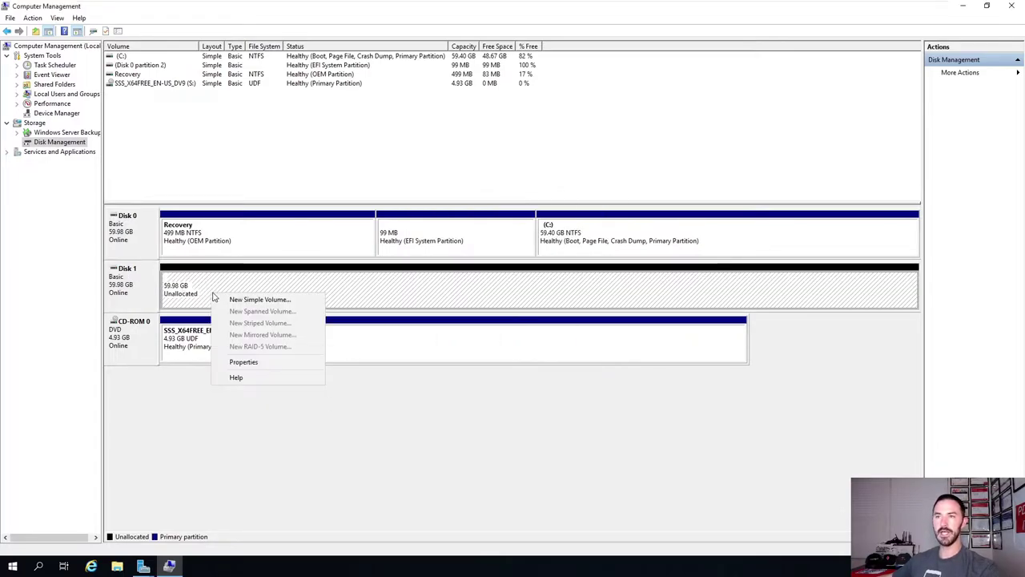
pyautogui.click(235, 300)
pyautogui.click(310, 247)
pyautogui.click(311, 248)
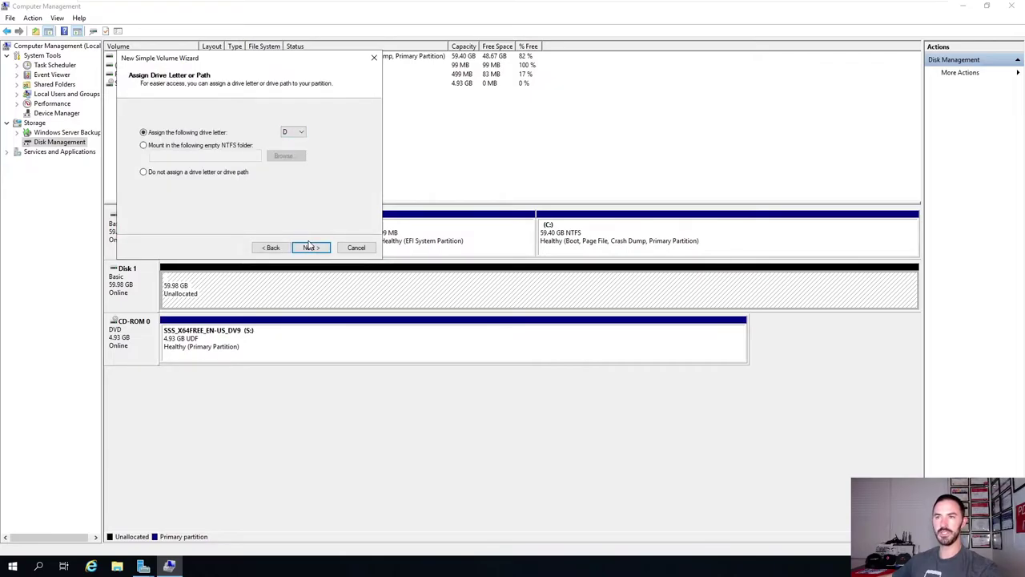
pyautogui.click(310, 247)
pyautogui.moveTo(234, 185); pyautogui.dragTo(305, 185)
pyautogui.write('WSUS')
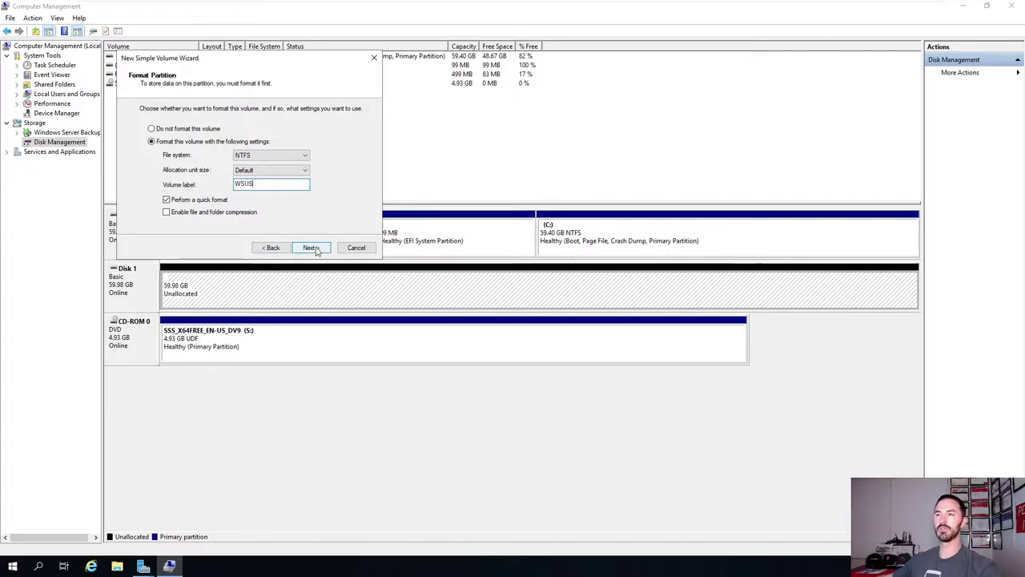
pyautogui.click(310, 248)
pyautogui.click(310, 247)
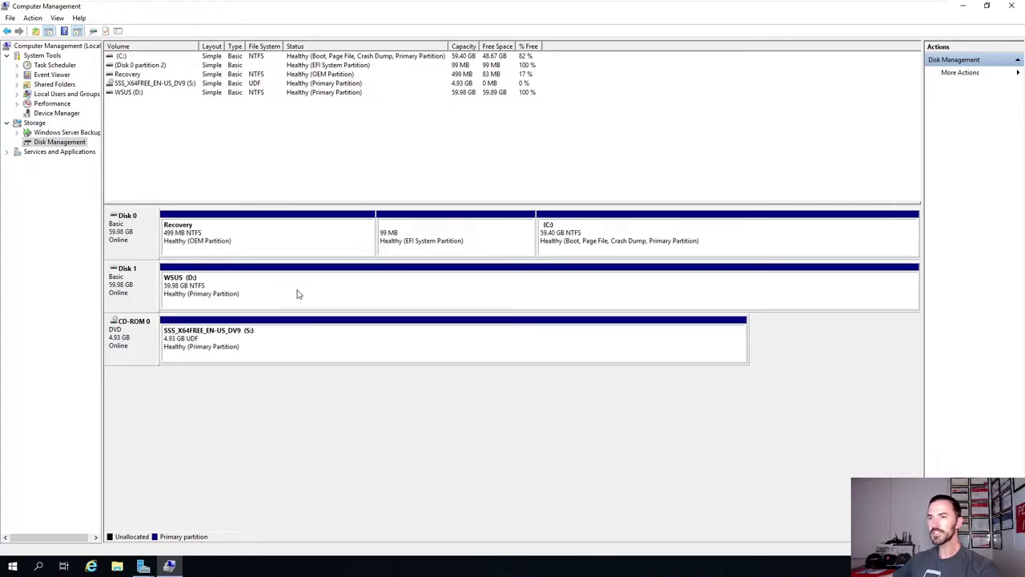
# Step: Create a new folder named WSUS-Data on the WSUS (D:) drive
pyautogui.rightClick(298, 293)
pyautogui.click(345, 308)
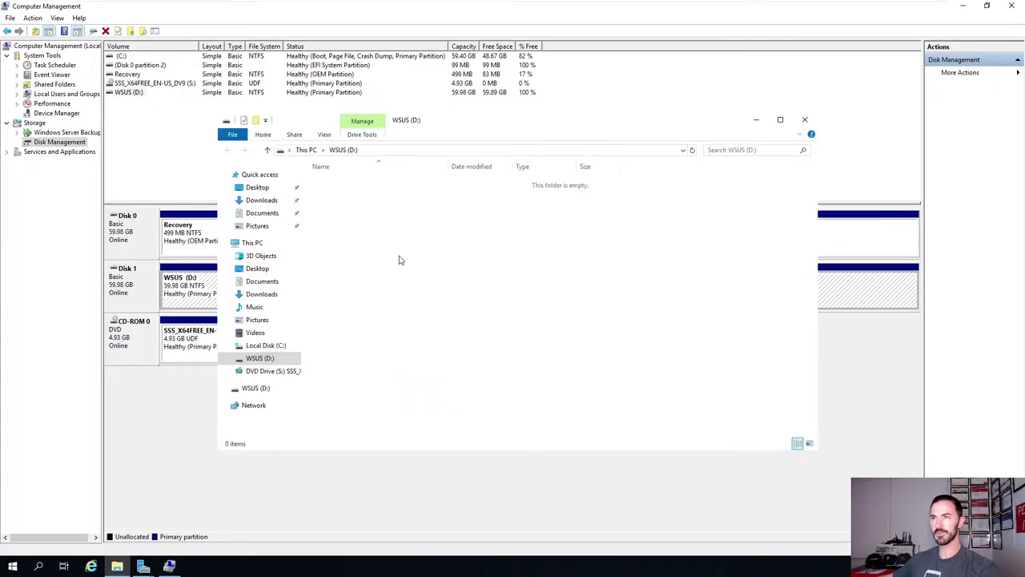
pyautogui.rightClick(376, 224)
pyautogui.moveTo(420, 336)
pyautogui.click(509, 336)
pyautogui.write('WSU')
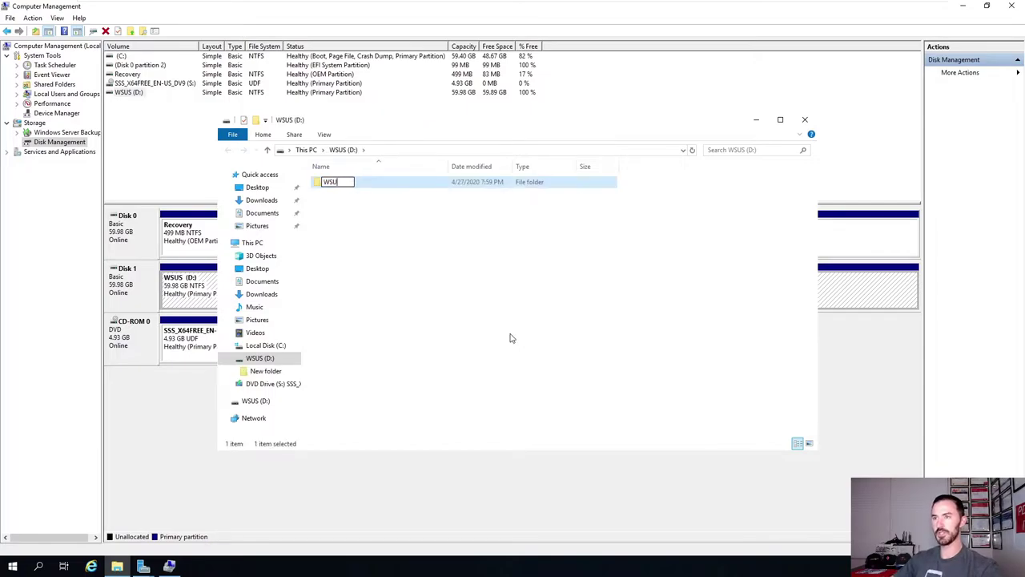
pyautogui.write('S-Data')
pyautogui.press('Return')
pyautogui.press('Return')
# Step: Copy the WSUS-Data folder path from the address bar and close the folder window
pyautogui.click(439, 150)
pyautogui.rightClick(294, 150)
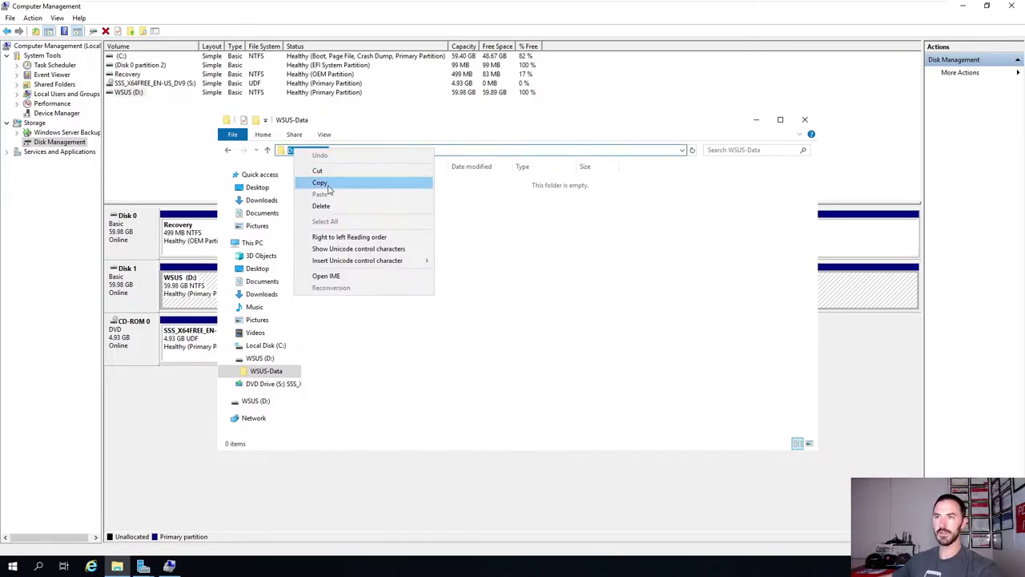
pyautogui.click(320, 183)
pyautogui.click(805, 120)
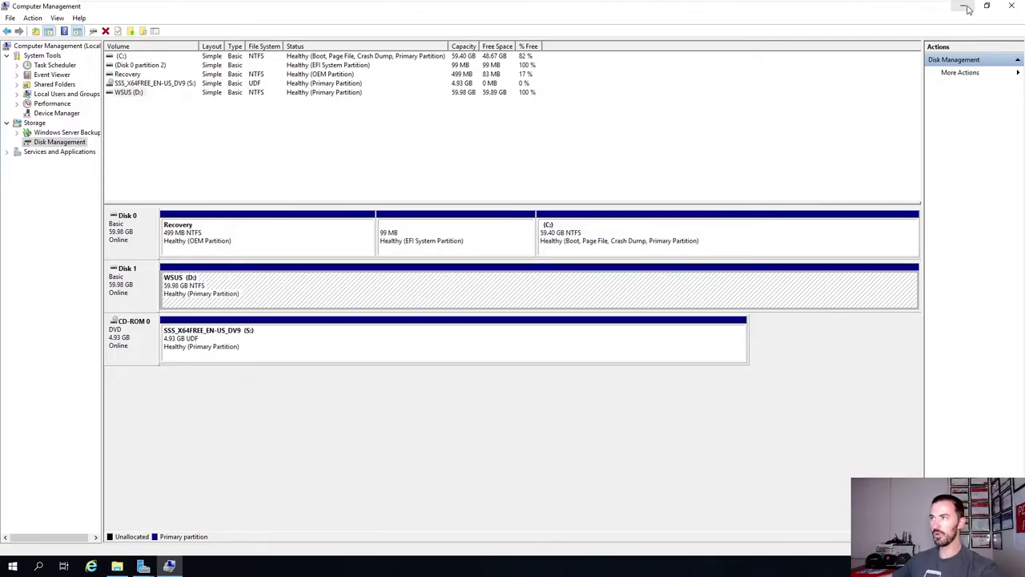
# Step: Paste D:\WSUS-Data as the content location and install WSUS with its IIS components
pyautogui.click(963, 6)
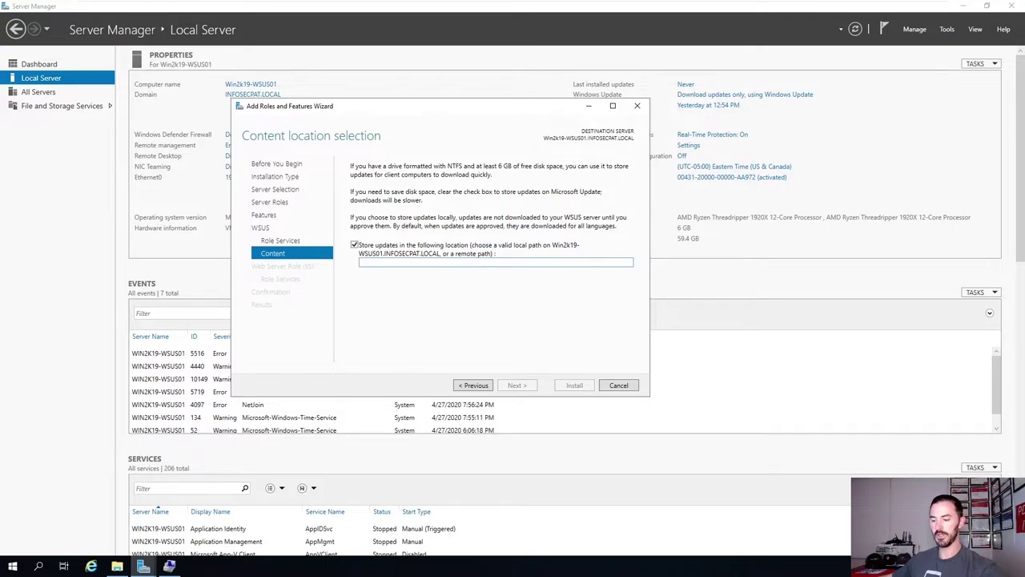
pyautogui.hotkey('ctrl', 'v')
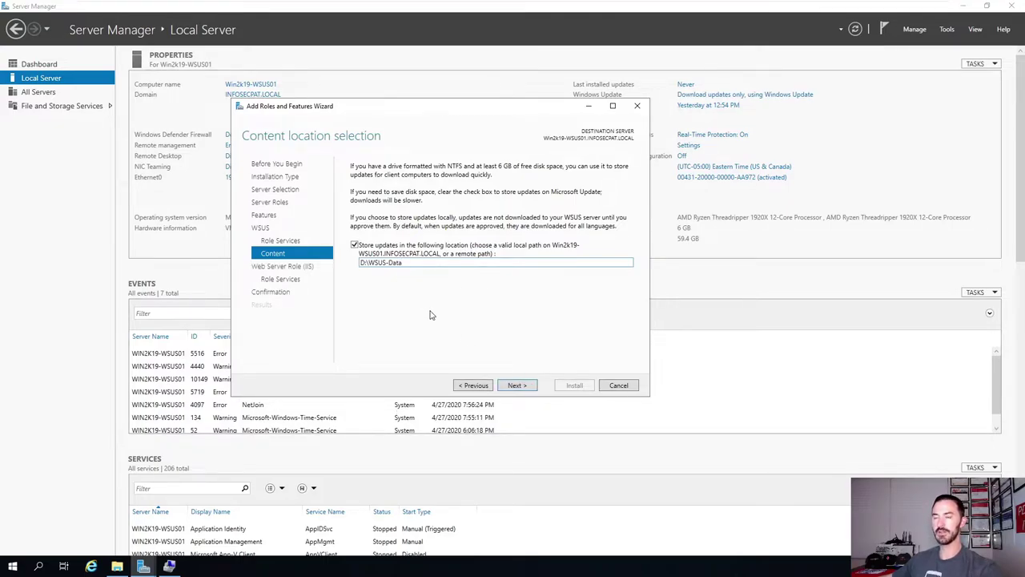
pyautogui.click(523, 389)
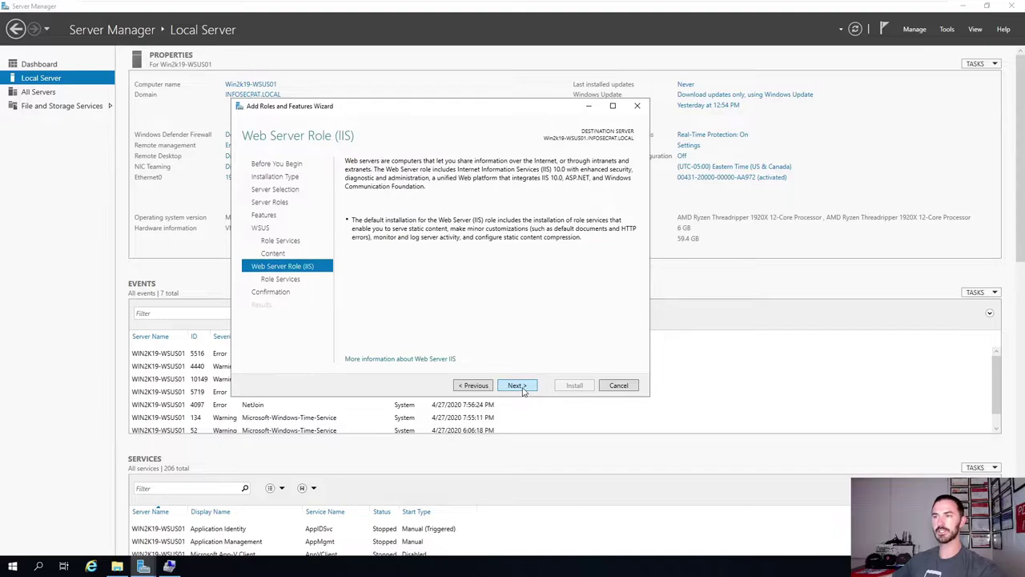
pyautogui.click(523, 389)
pyautogui.click(518, 386)
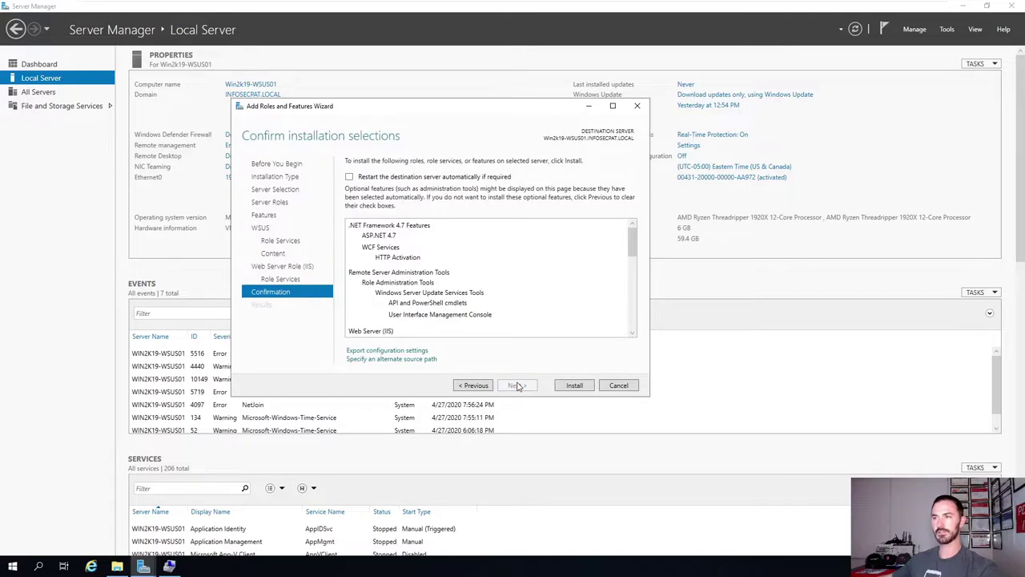
pyautogui.click(574, 386)
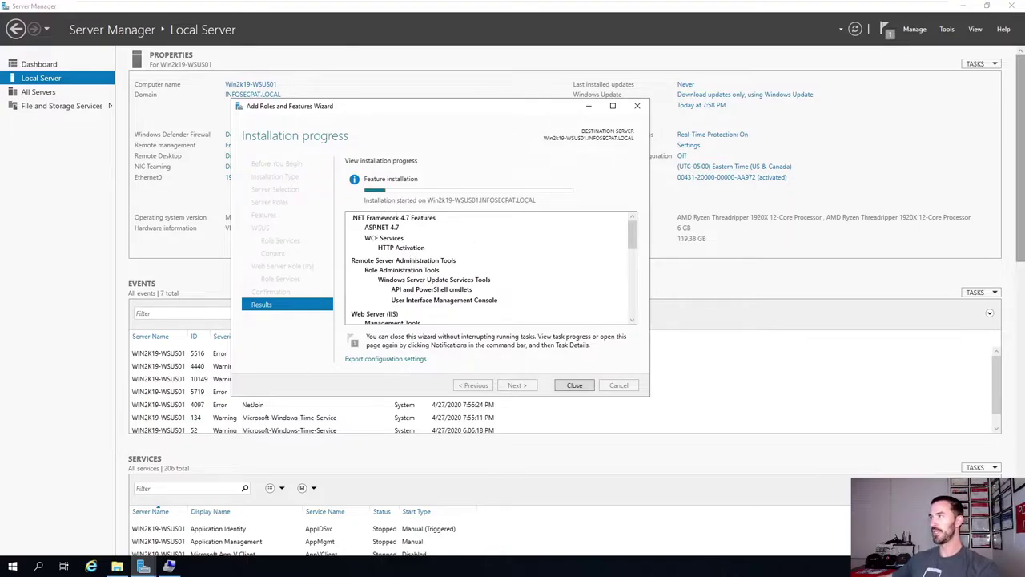
# Step: Bring the presentation window to the front, centre it and maximize it
pyautogui.hotkey('alt', 'Tab')
pyautogui.moveTo(948, 80); pyautogui.dragTo(461, 108)
pyautogui.doubleClick(462, 108)
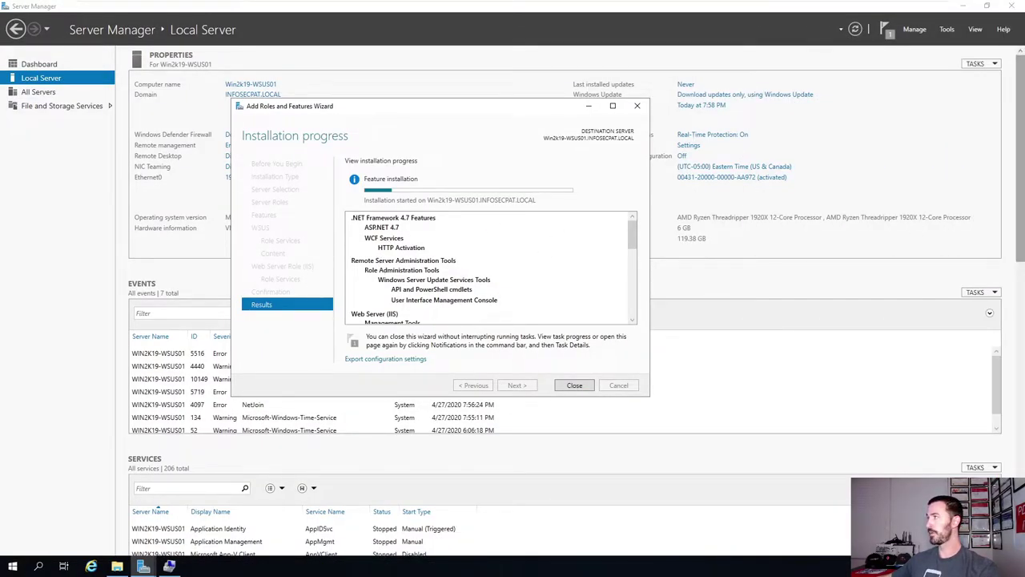
# Step: On DC01, create a new GPO named WSUS under Group Policy Objects and select it
pyautogui.moveTo(615, 18)
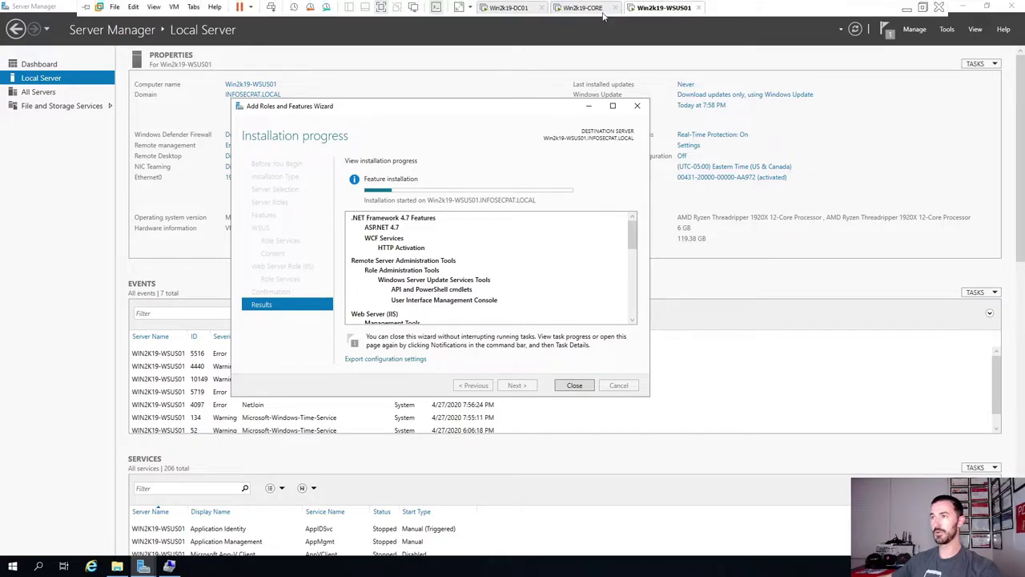
pyautogui.click(500, 7)
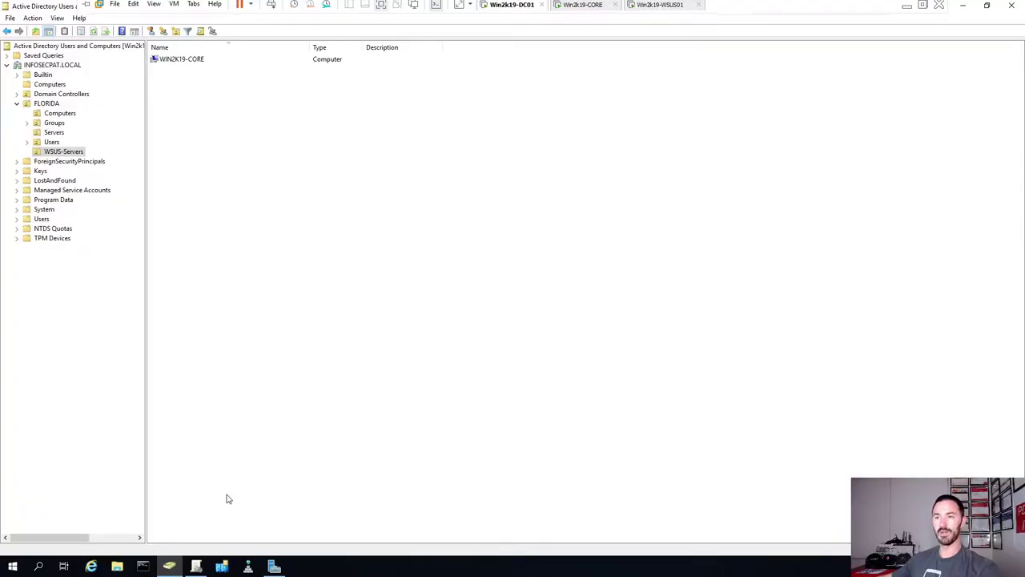
pyautogui.click(195, 566)
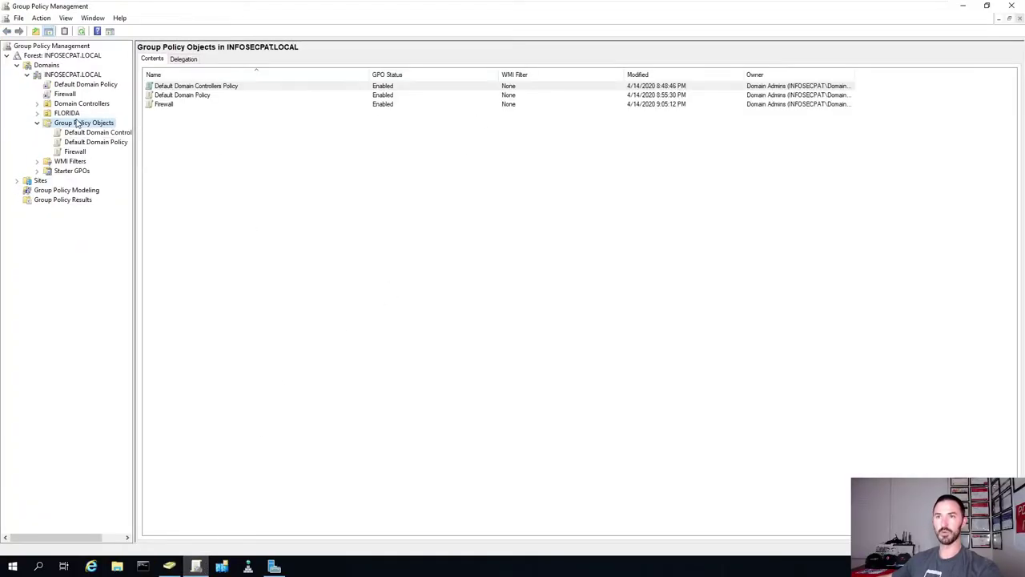
pyautogui.rightClick(74, 126)
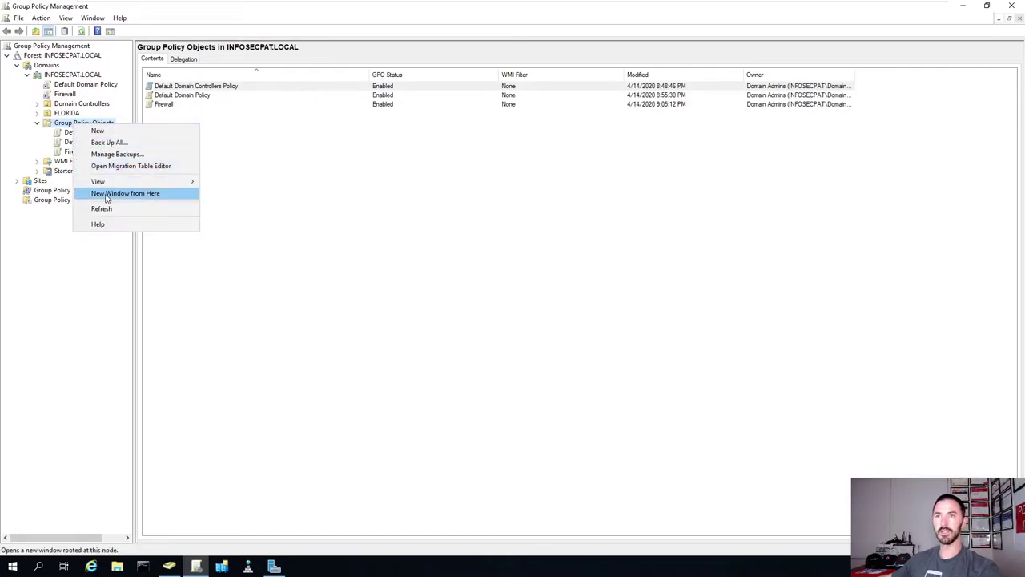
pyautogui.click(97, 131)
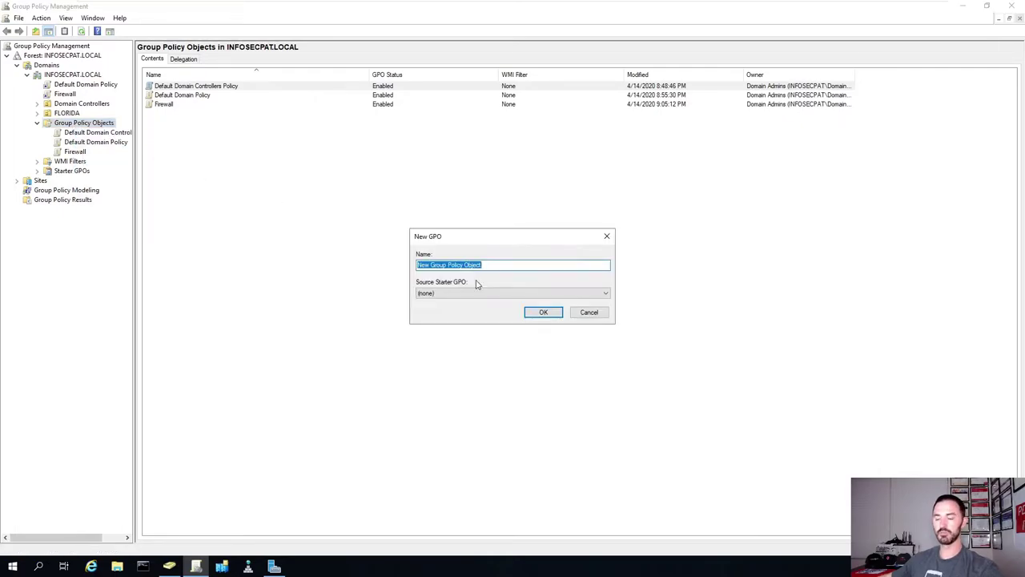
pyautogui.write('WSUS')
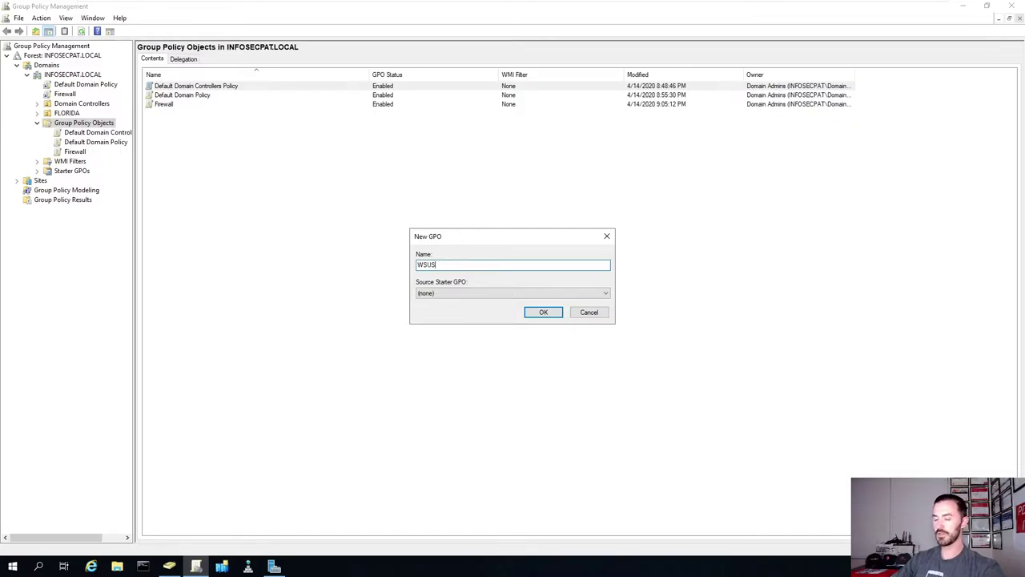
pyautogui.press('Return')
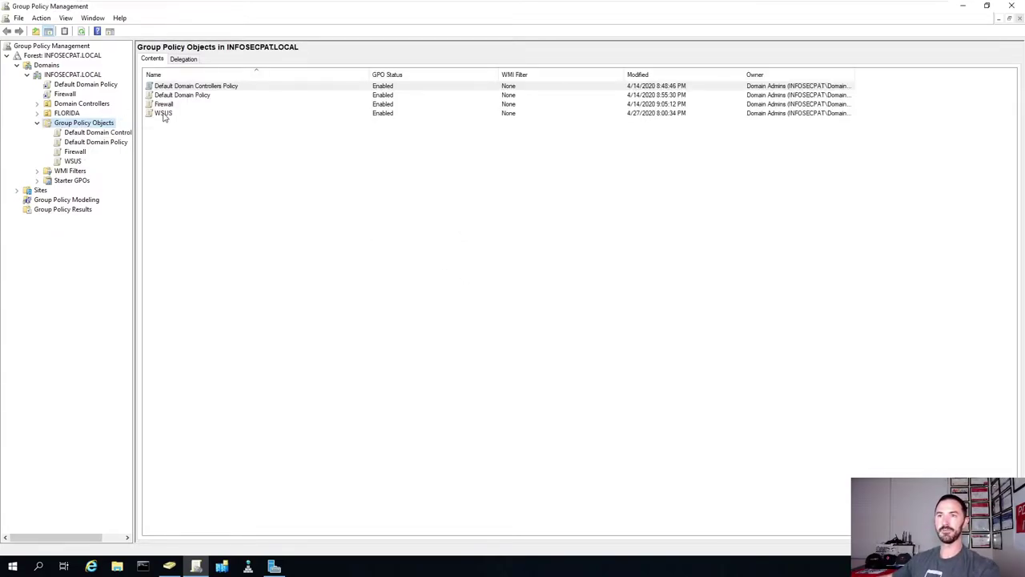
pyautogui.click(164, 114)
pyautogui.rightClick(164, 114)
# Step: Edit the WSUS GPO and browse Computer Configuration > Policies > Administrative Templates > Windows Components
pyautogui.click(181, 120)
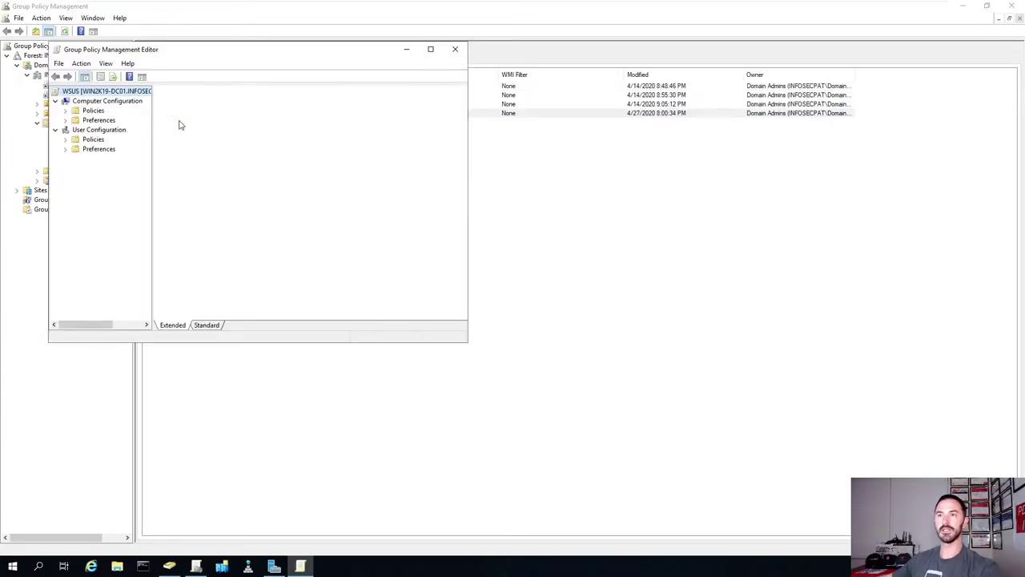
pyautogui.moveTo(190, 52); pyautogui.dragTo(242, 53)
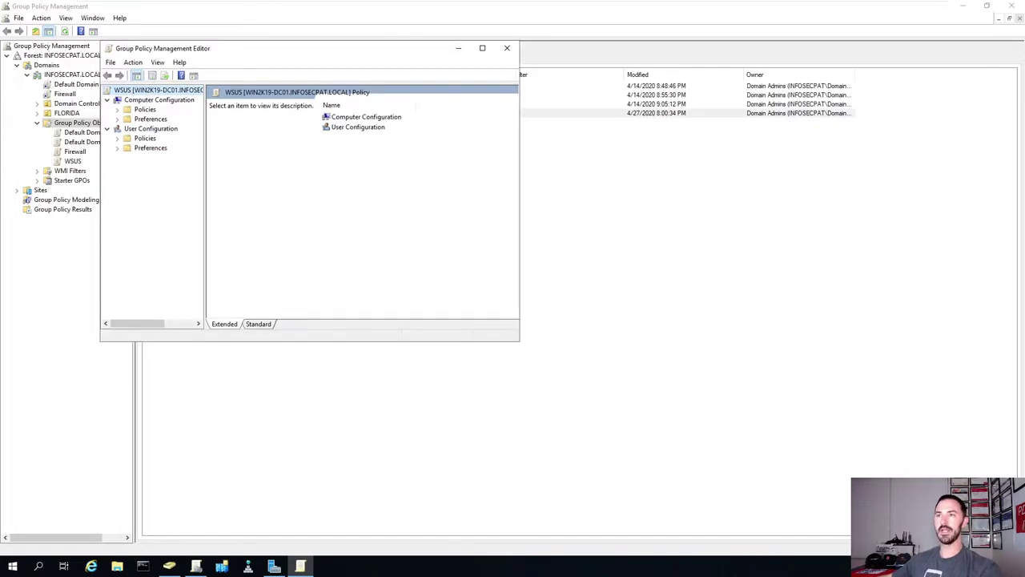
pyautogui.doubleClick(357, 118)
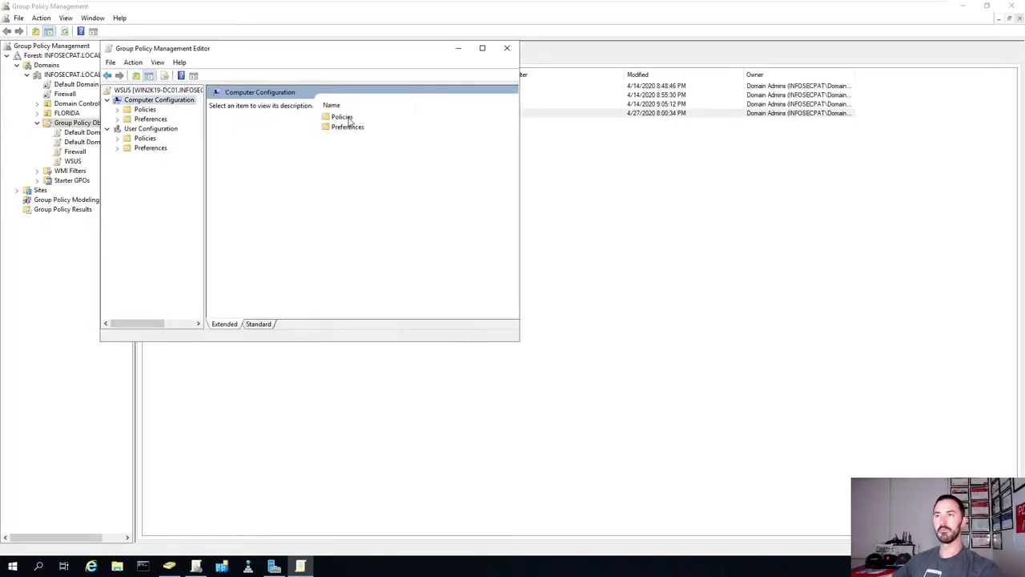
pyautogui.doubleClick(349, 117)
pyautogui.doubleClick(348, 137)
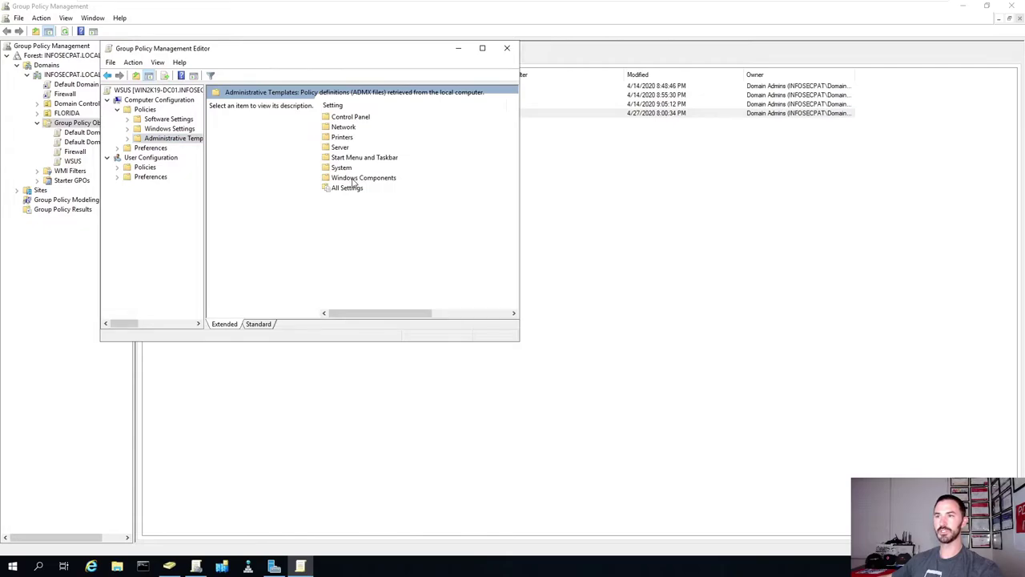
pyautogui.doubleClick(352, 177)
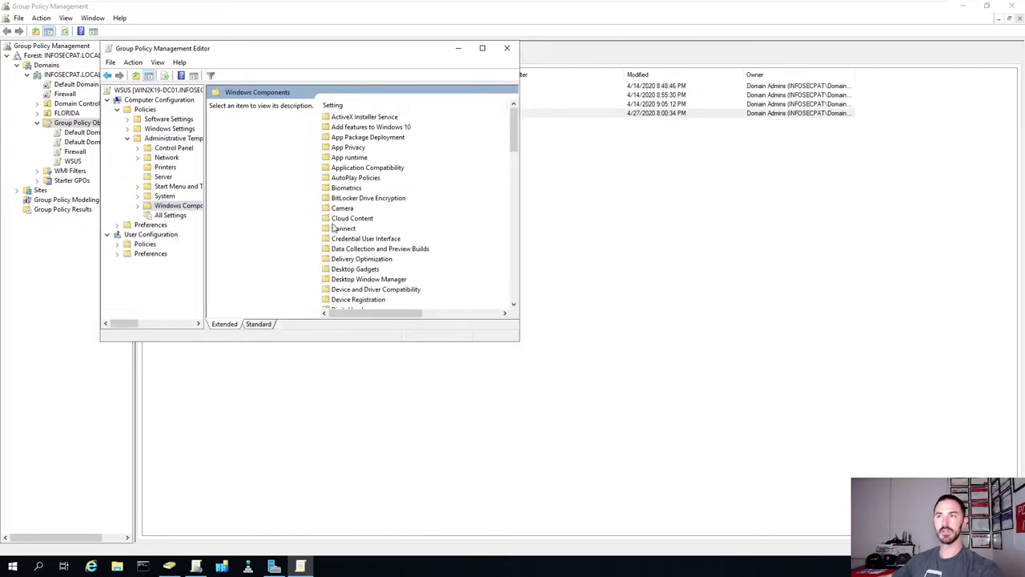
pyautogui.click(337, 228)
pyautogui.scroll(-6, 390, 269)
pyautogui.click(393, 262)
pyautogui.press('w')
pyautogui.scroll(-1, 412, 252)
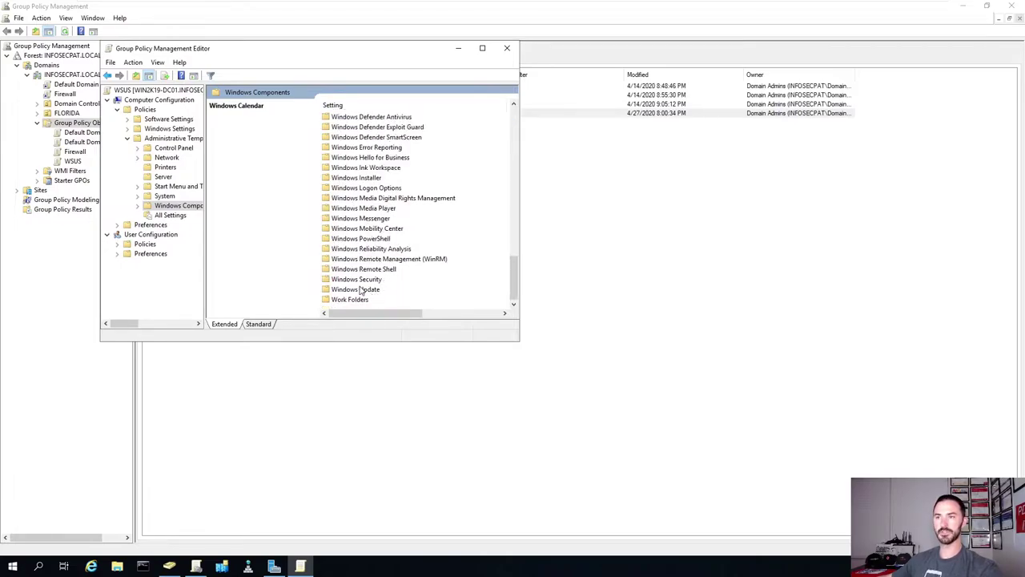
pyautogui.doubleClick(360, 291)
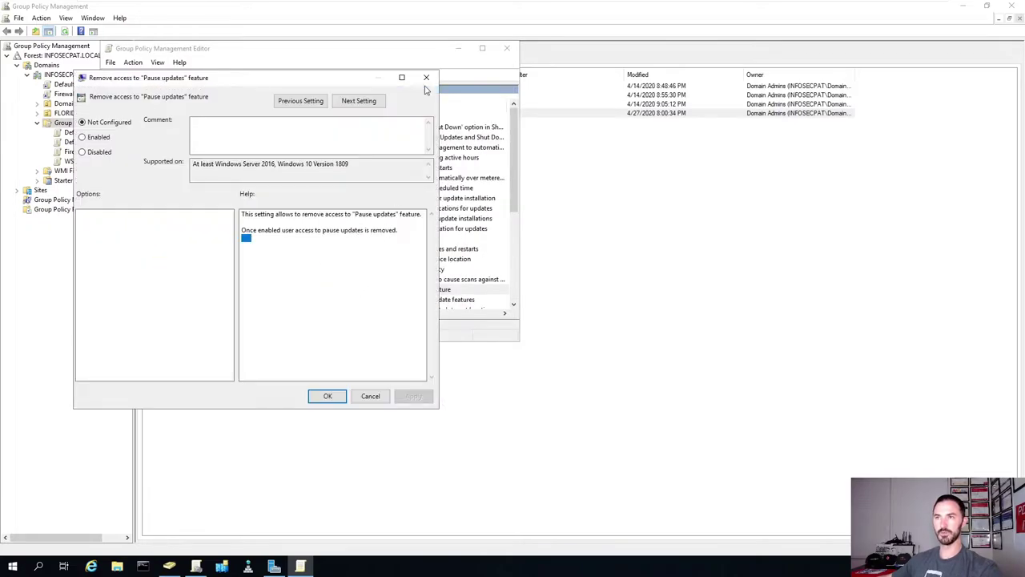
pyautogui.click(426, 76)
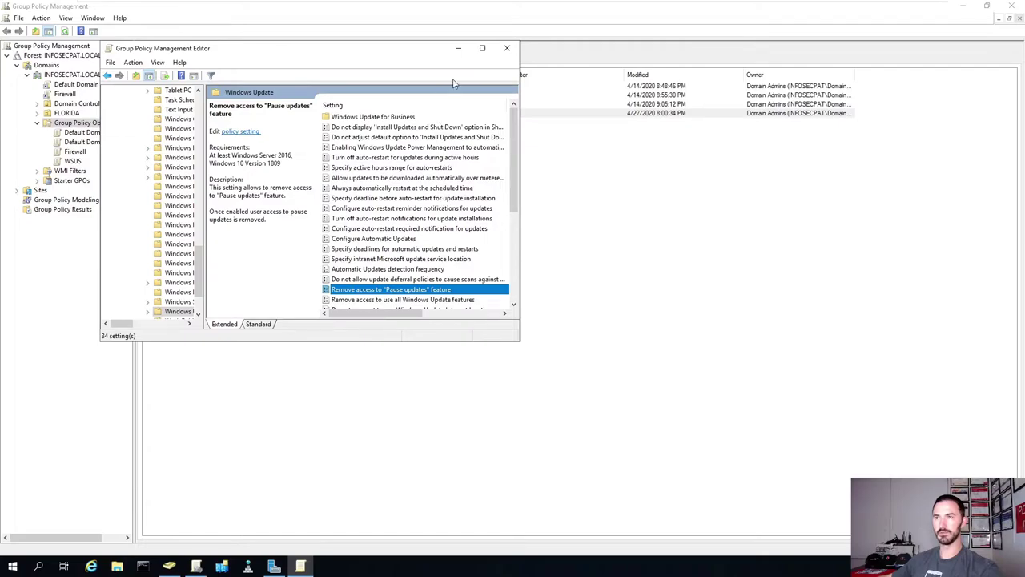
# Step: Maximize the editor, switch to the Standard view, and widen the folder tree pane
pyautogui.click(482, 49)
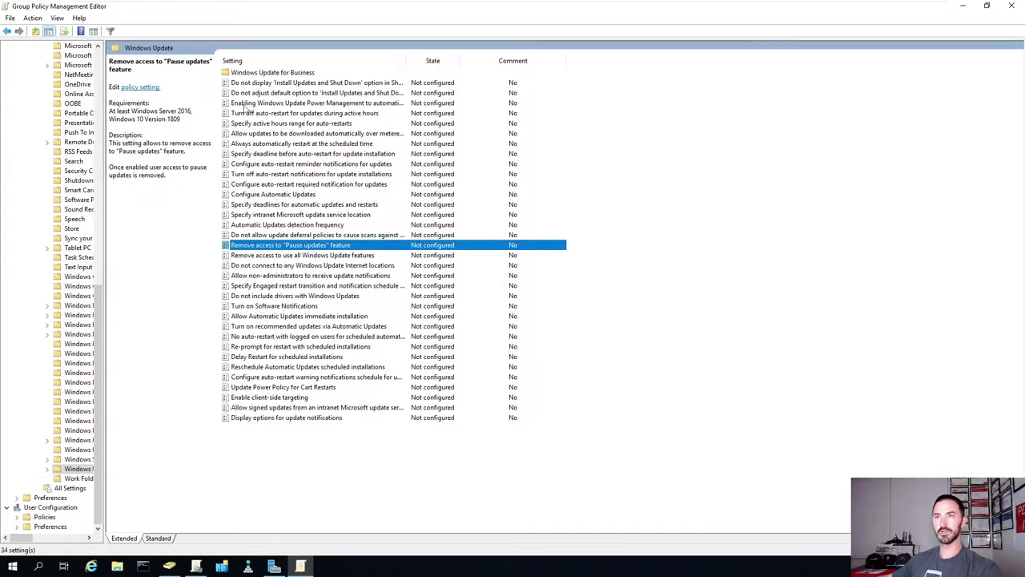
pyautogui.click(160, 539)
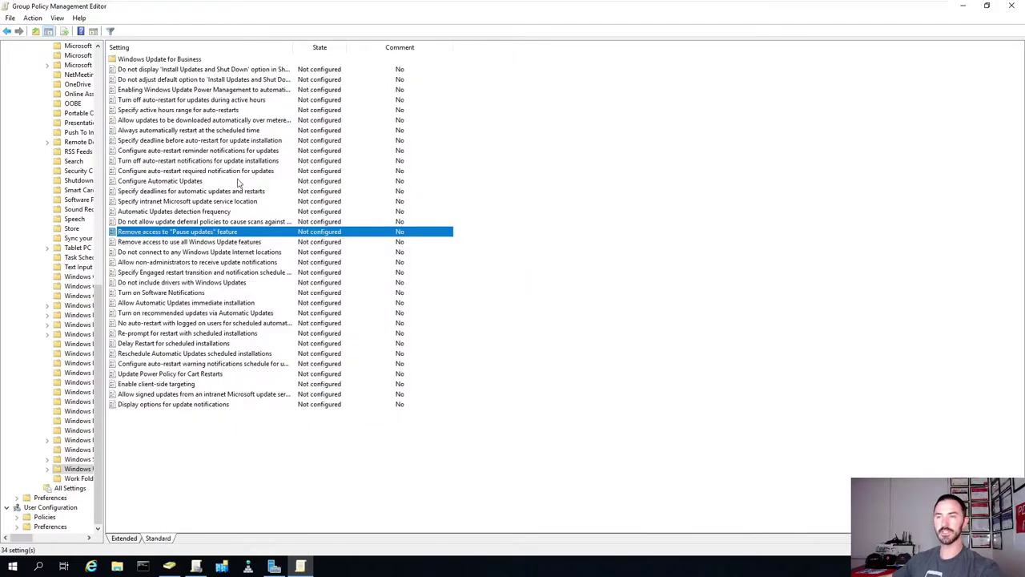
pyautogui.moveTo(105, 224); pyautogui.dragTo(288, 220)
pyautogui.scroll(17, 107, 393)
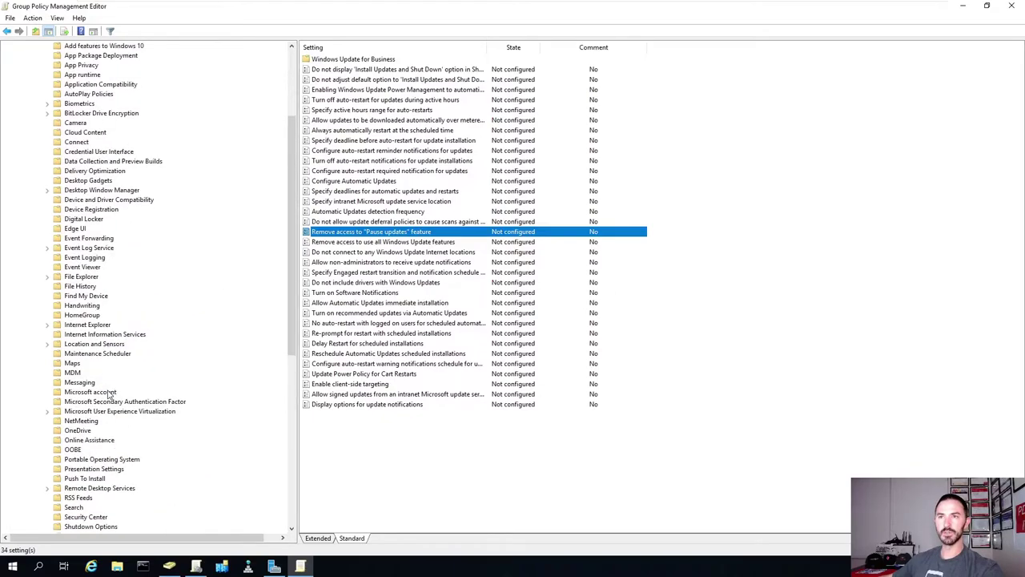
pyautogui.click(45, 64)
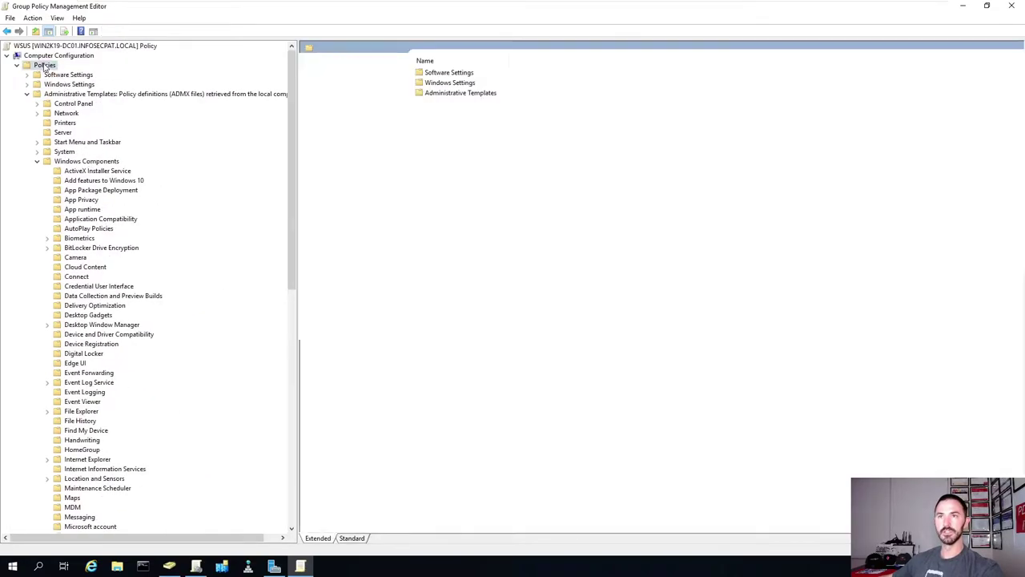
# Step: Show Windows Update settings with a wider Setting column, highlighting Configure Automatic Updates and intranet location
pyautogui.doubleClick(443, 94)
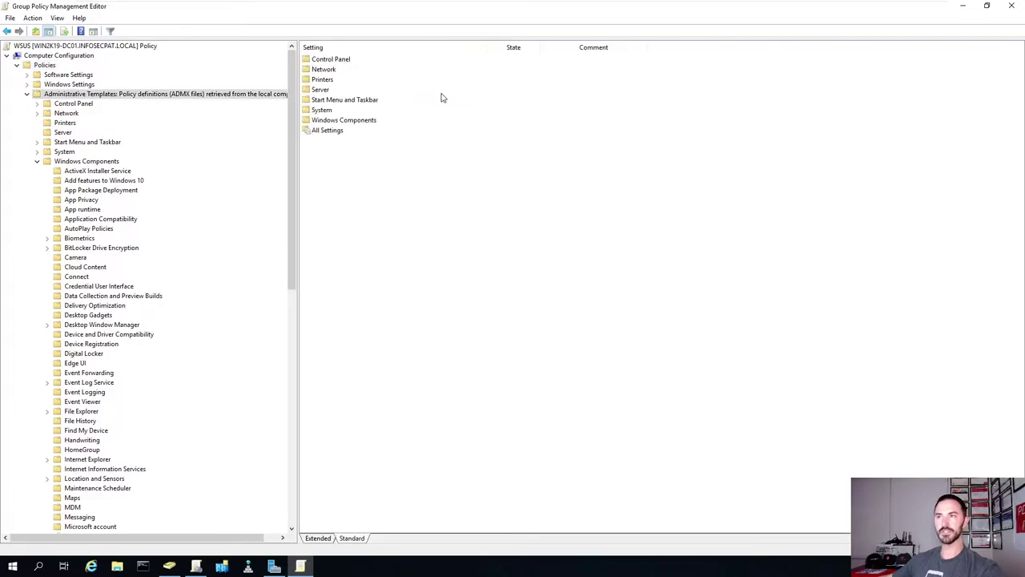
pyautogui.doubleClick(348, 122)
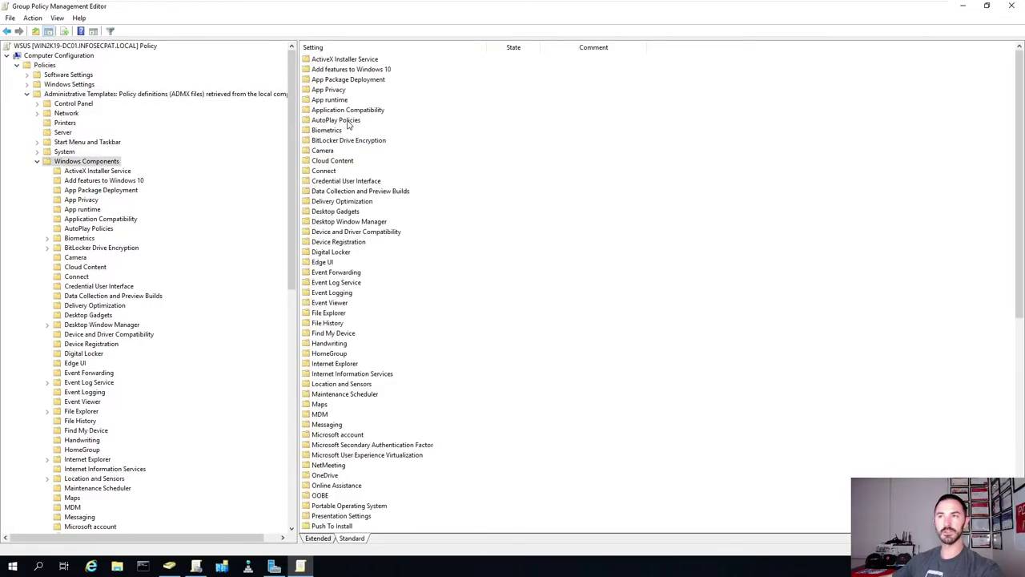
pyautogui.click(349, 407)
pyautogui.press('w')
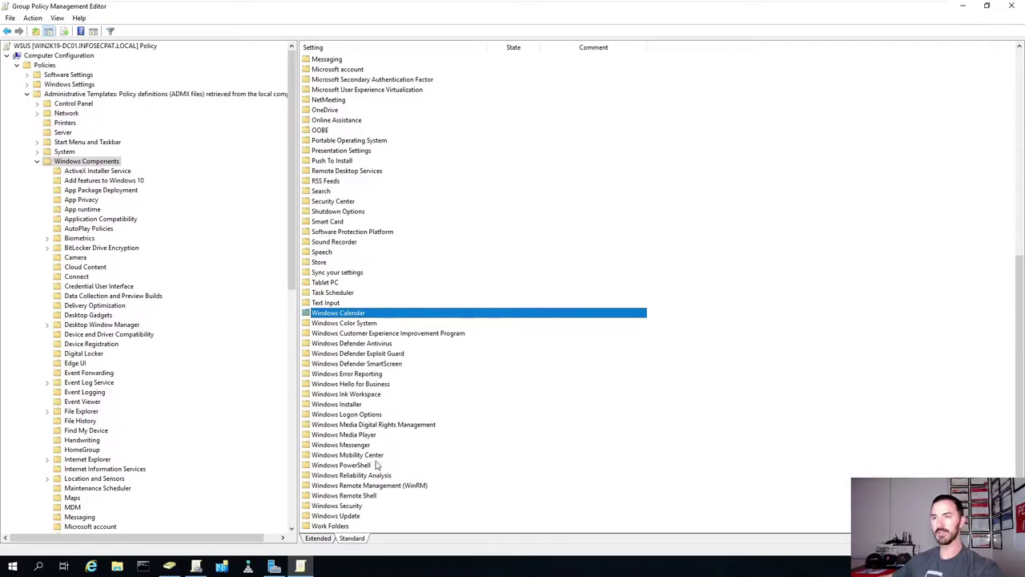
pyautogui.doubleClick(350, 518)
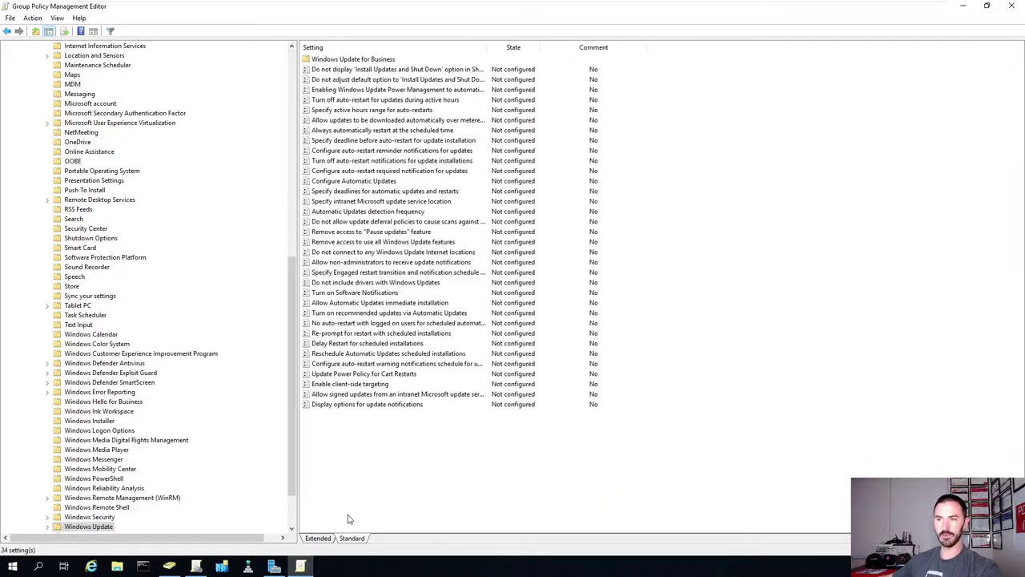
pyautogui.moveTo(487, 49); pyautogui.dragTo(618, 49)
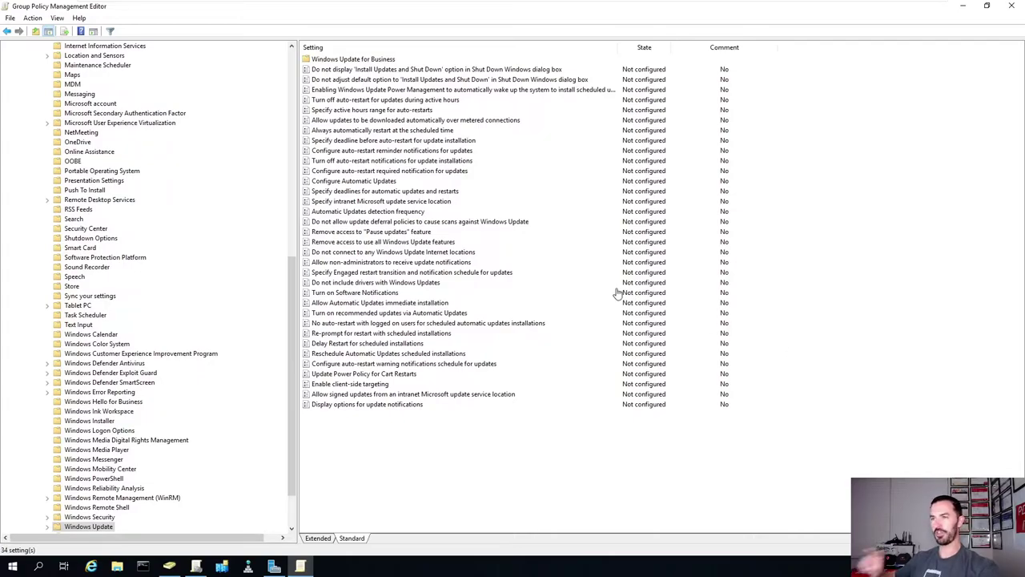
pyautogui.click(350, 184)
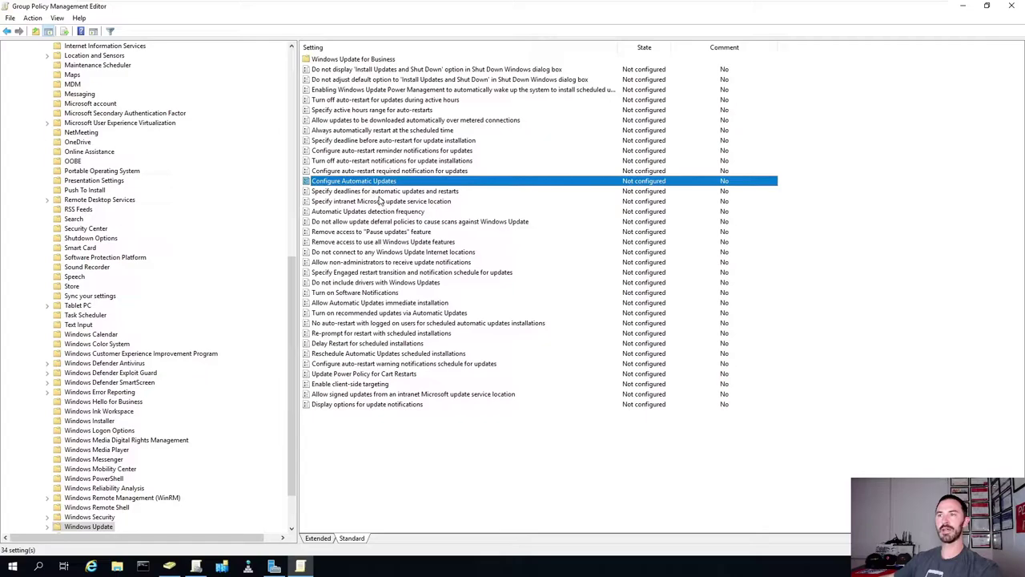
pyautogui.click(368, 203)
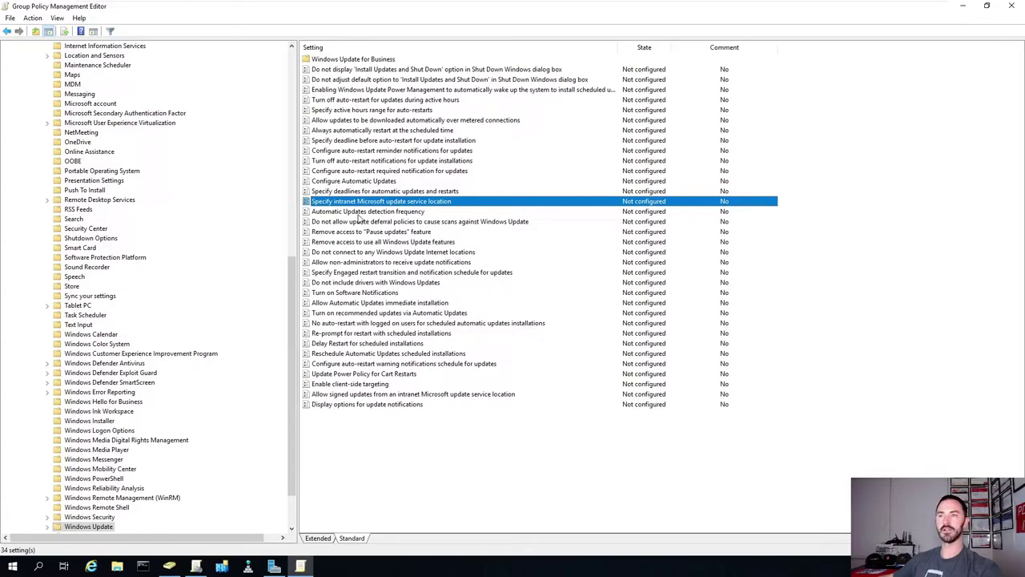
# Step: Enable Automatic Updates detection frequency with a 1-hour interval instead of 22 hours
pyautogui.doubleClick(399, 213)
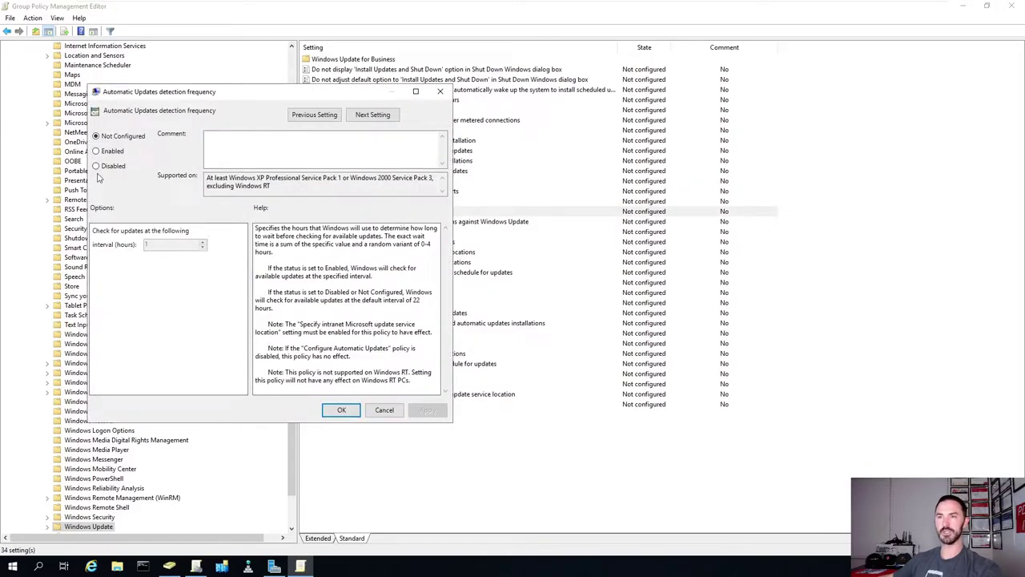
pyautogui.click(107, 152)
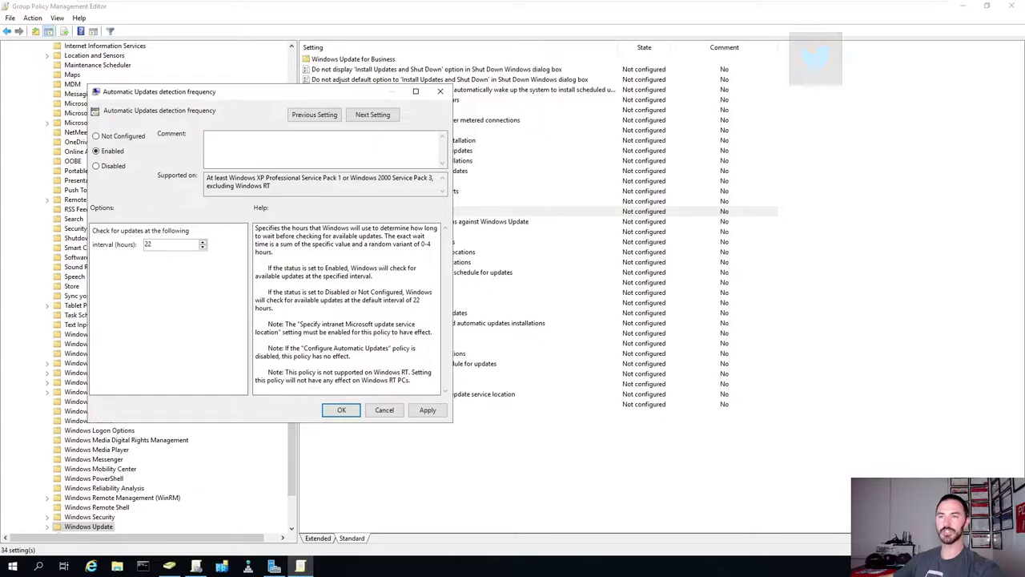
pyautogui.doubleClick(148, 245)
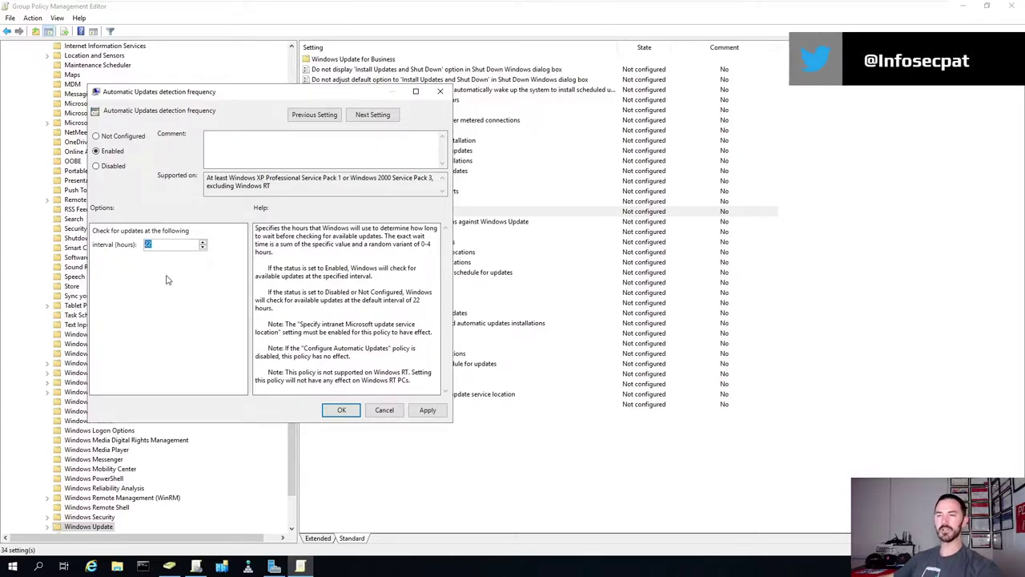
pyautogui.write('1')
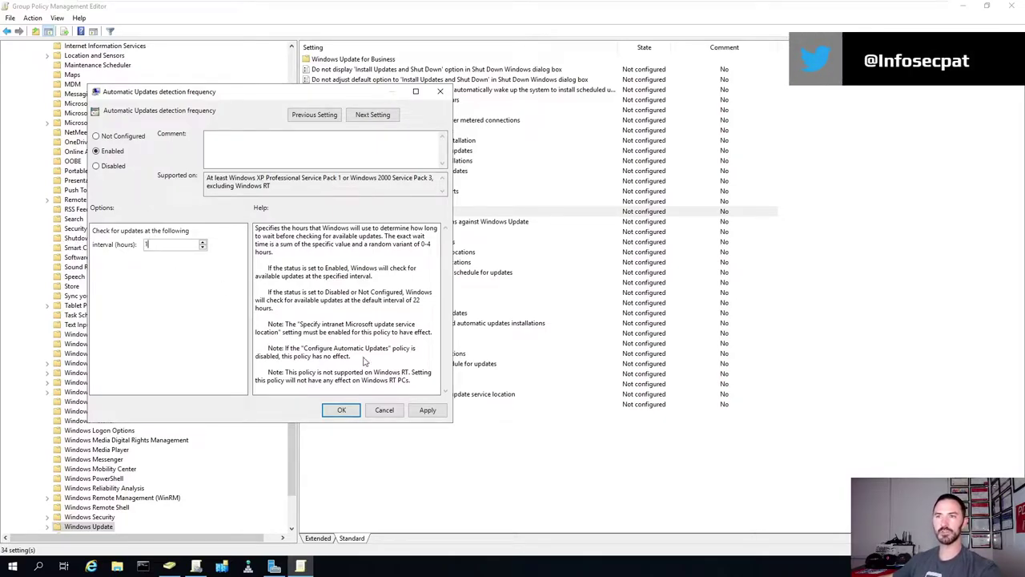
pyautogui.click(428, 410)
pyautogui.click(341, 411)
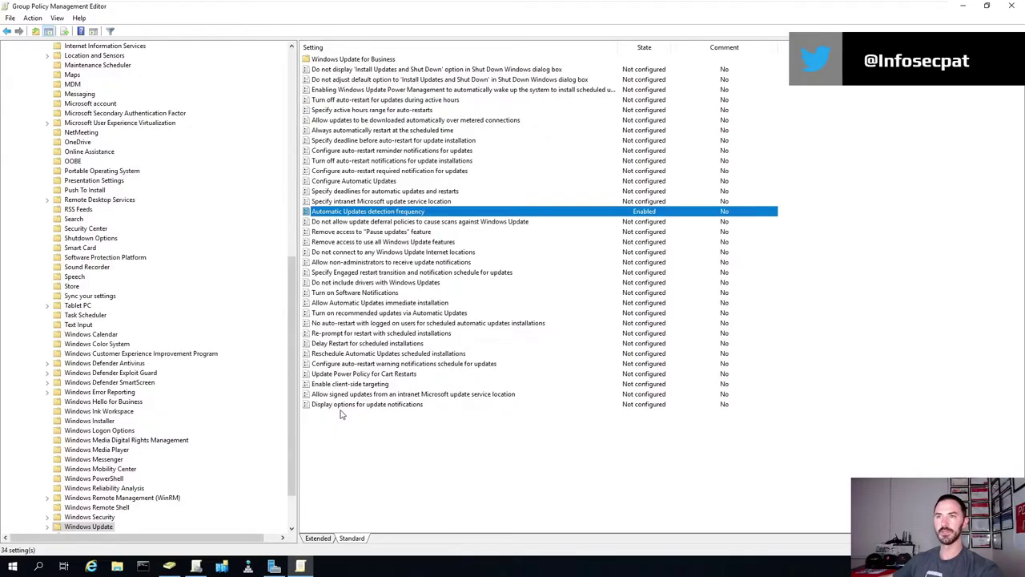
# Step: Set the Specify intranet Microsoft update service location policy to Enabled
pyautogui.doubleClick(398, 201)
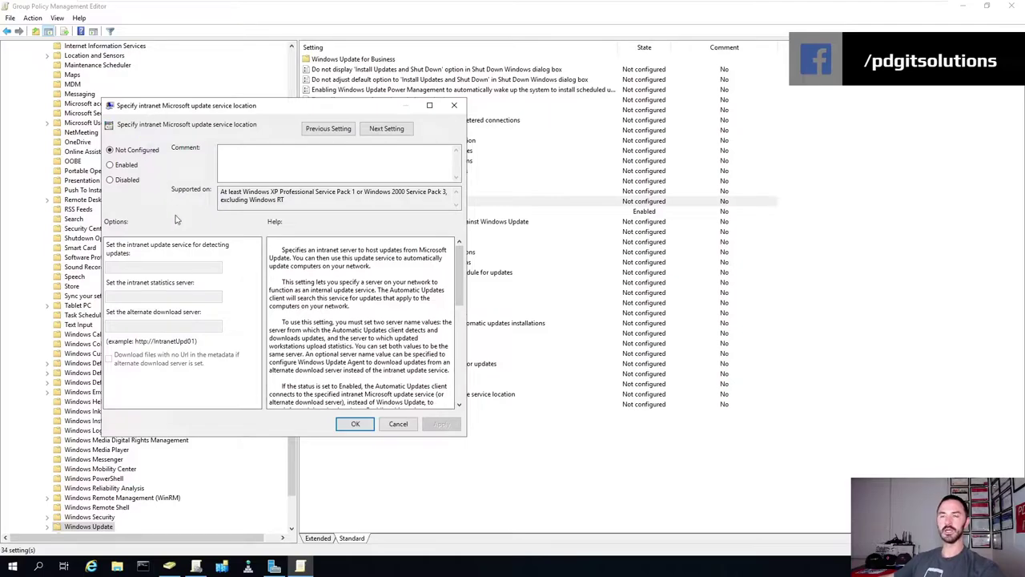
pyautogui.click(130, 163)
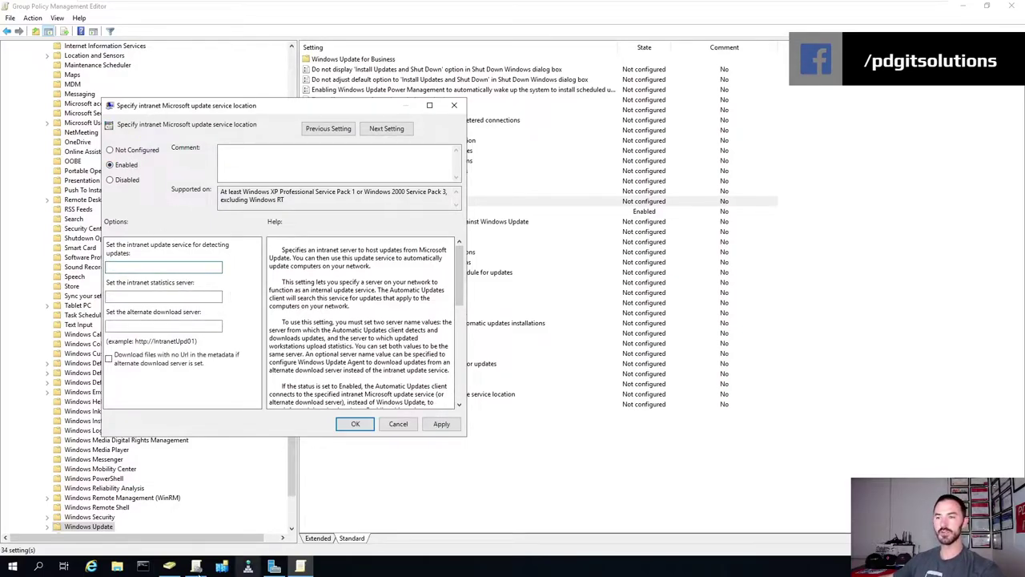
pyautogui.click(142, 566)
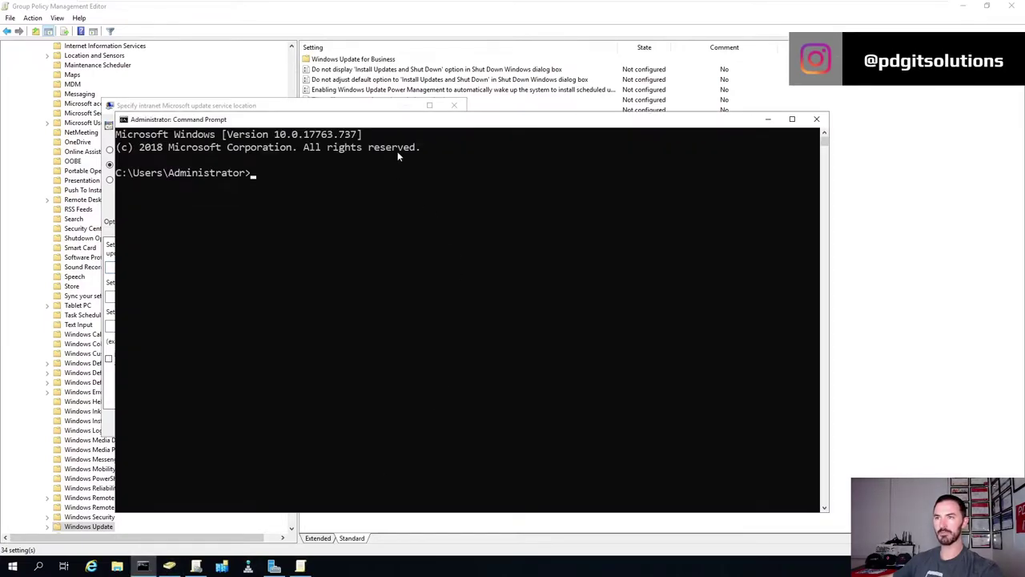
# Step: Start nslookup in the administrator Command Prompt, correcting the typo
pyautogui.moveTo(398, 126); pyautogui.dragTo(449, 120)
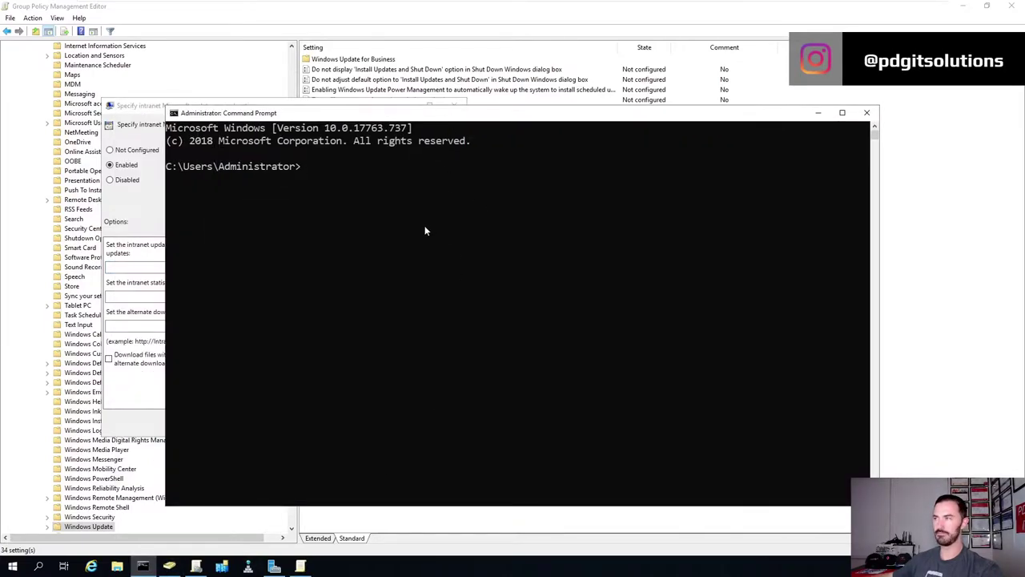
pyautogui.click(492, 257)
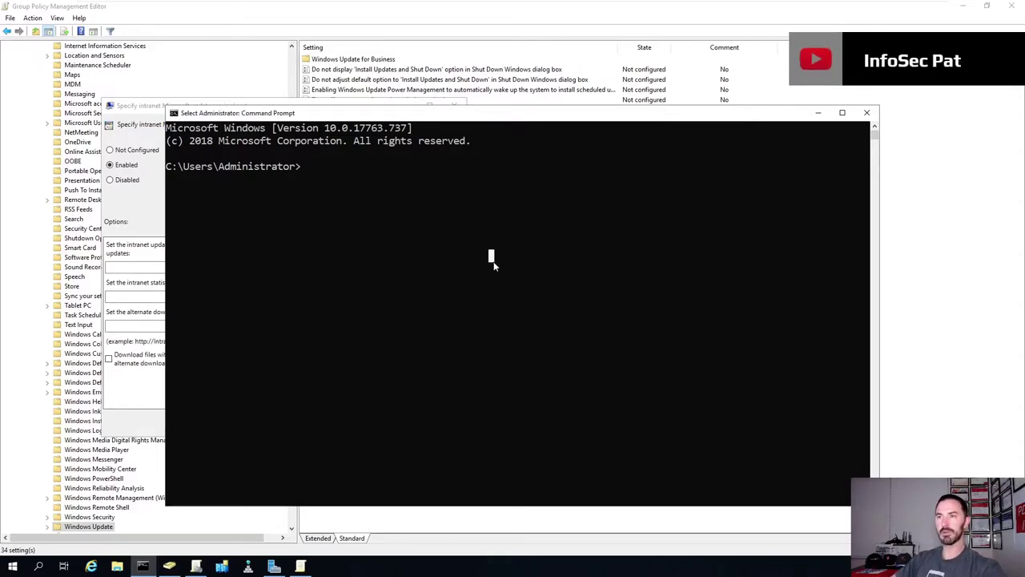
pyautogui.write('nu')
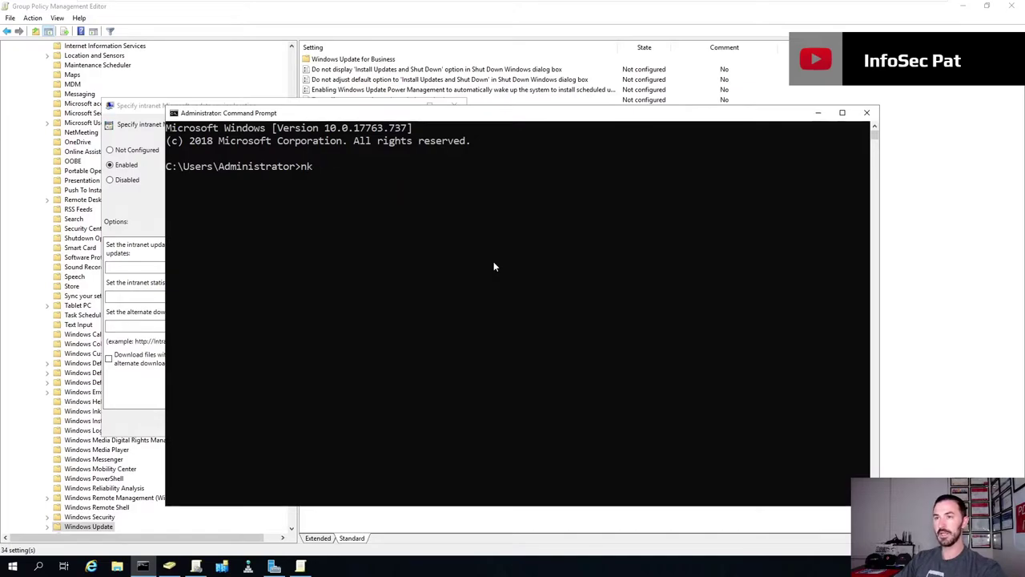
pyautogui.write('looku[p')
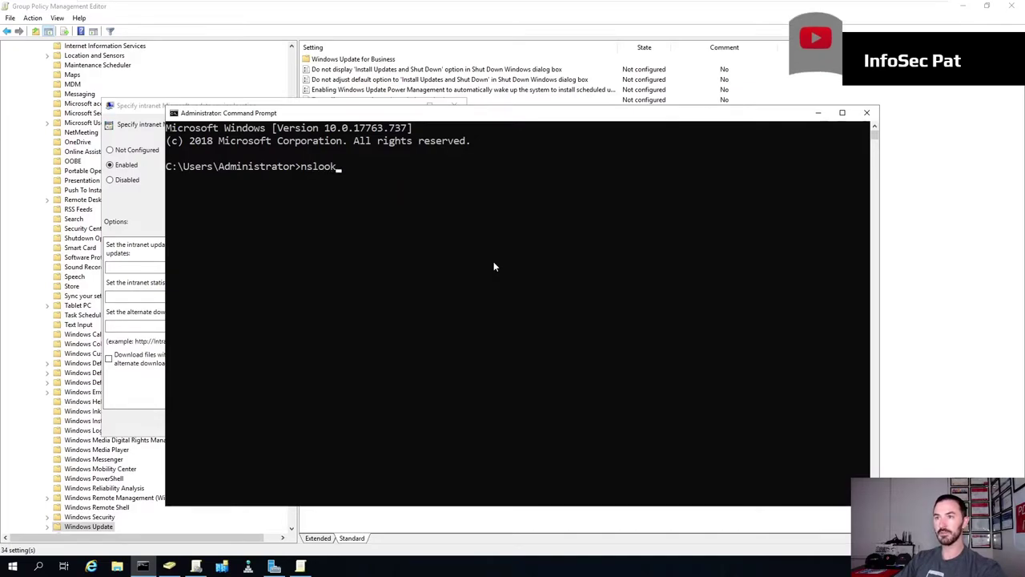
pyautogui.press('BackSpace')
pyautogui.press('BackSpace')
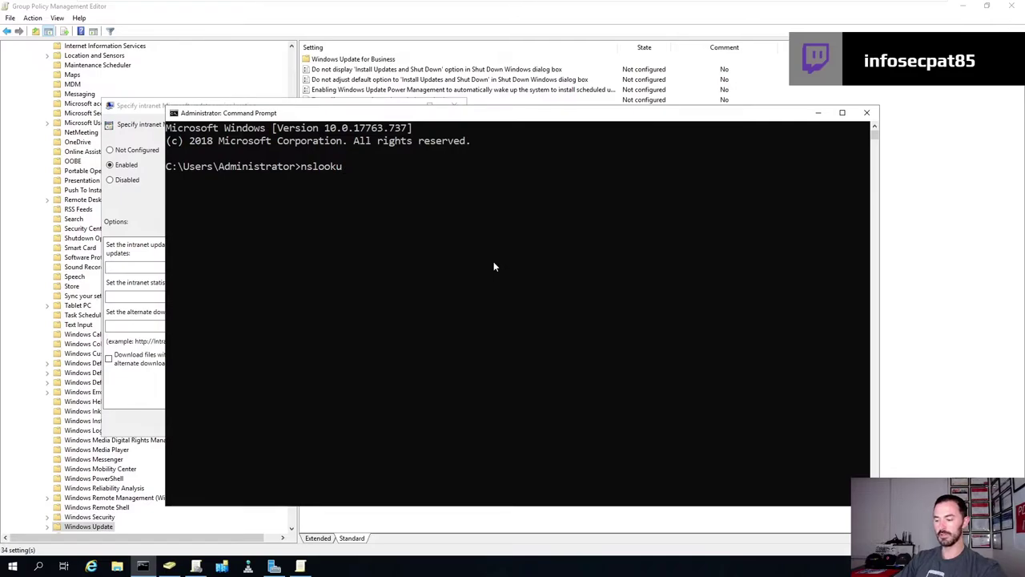
pyautogui.write('p')
pyautogui.press('Return')
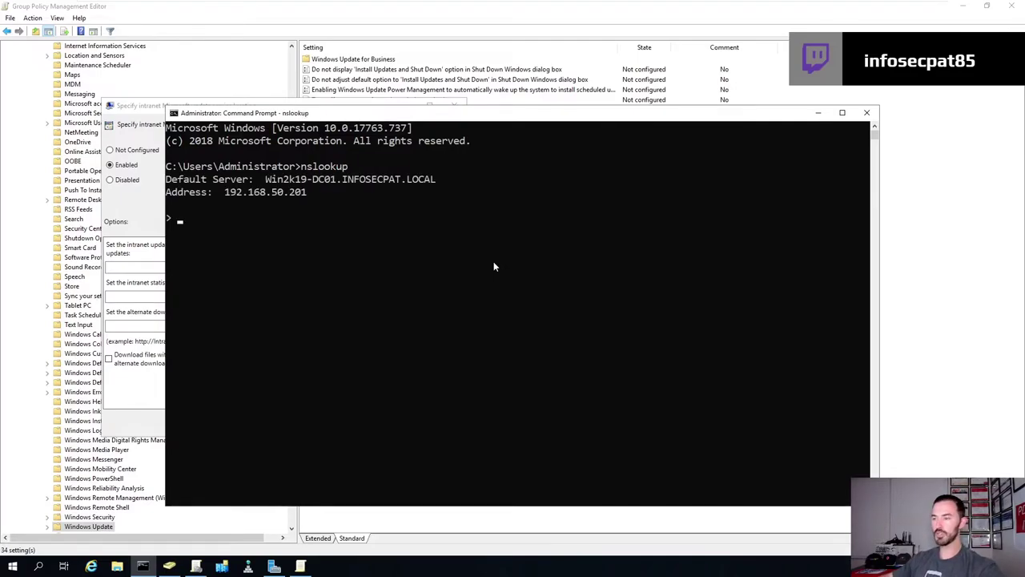
# Step: Resolve 192.168.50.209 to Win2k19-WSUS01.INFOSECPAT.LOCAL, copy that name, and minimize the console
pyautogui.write('set type=a')
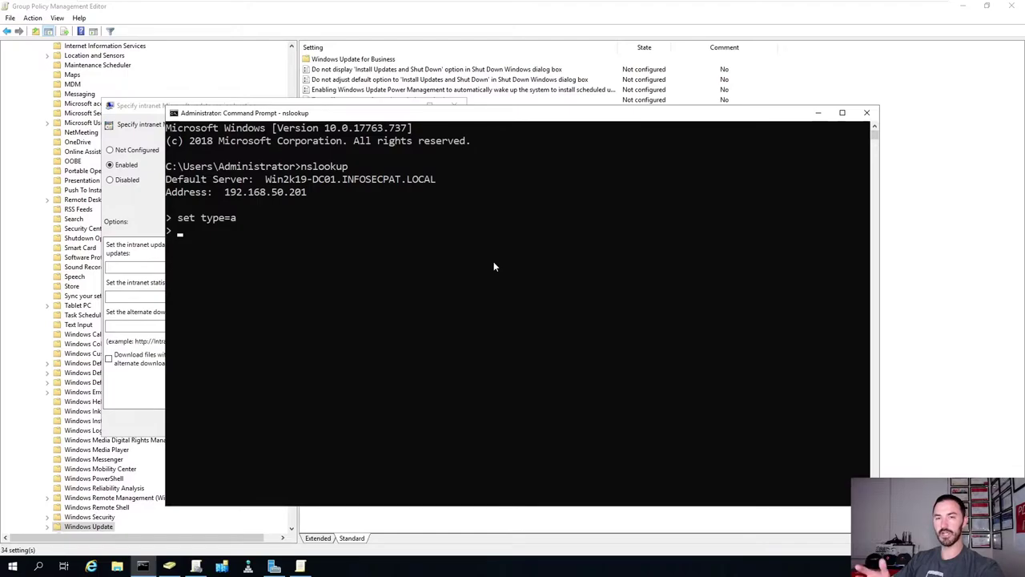
pyautogui.write('192.')
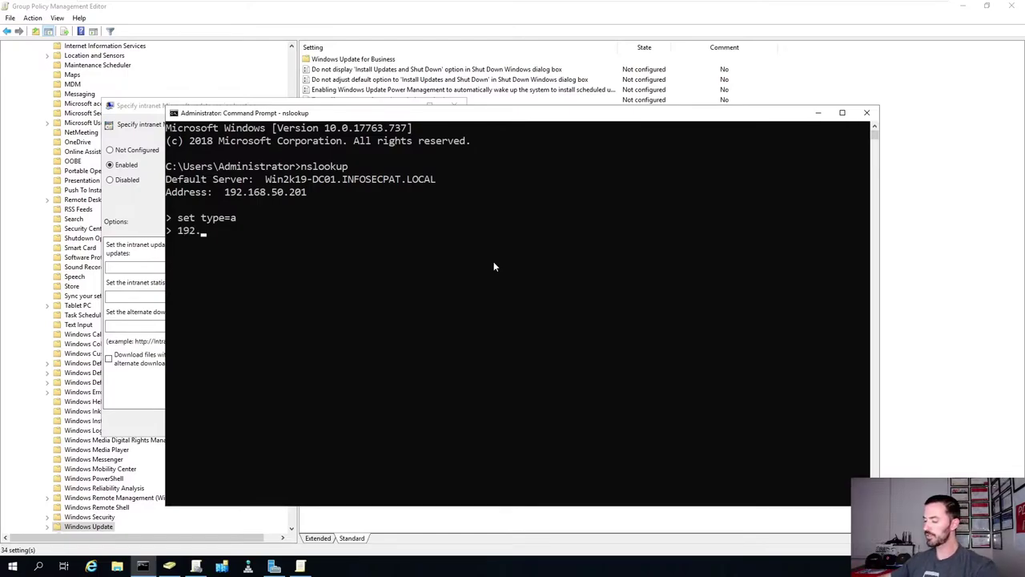
pyautogui.write('168.50.209')
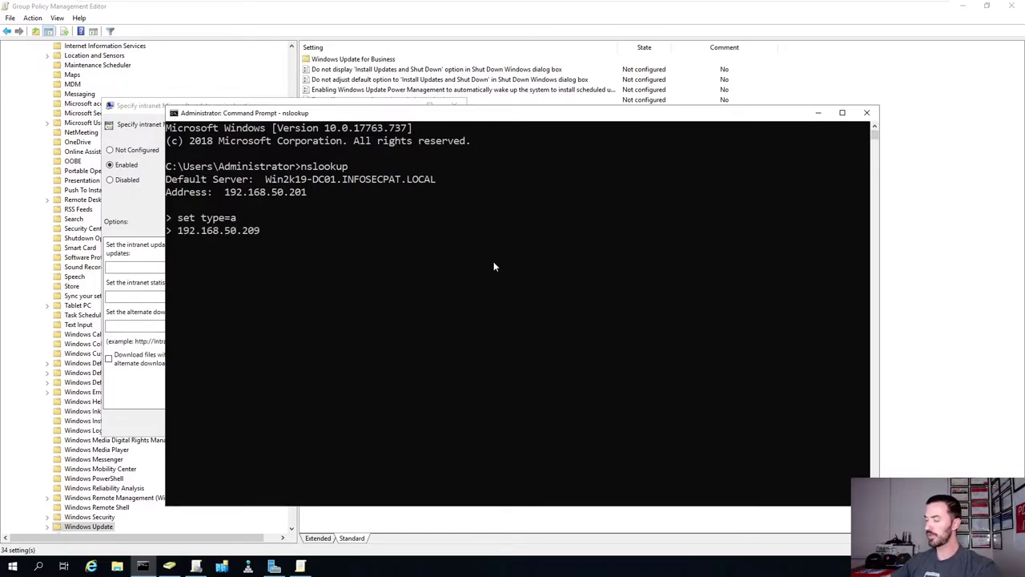
pyautogui.press('Return')
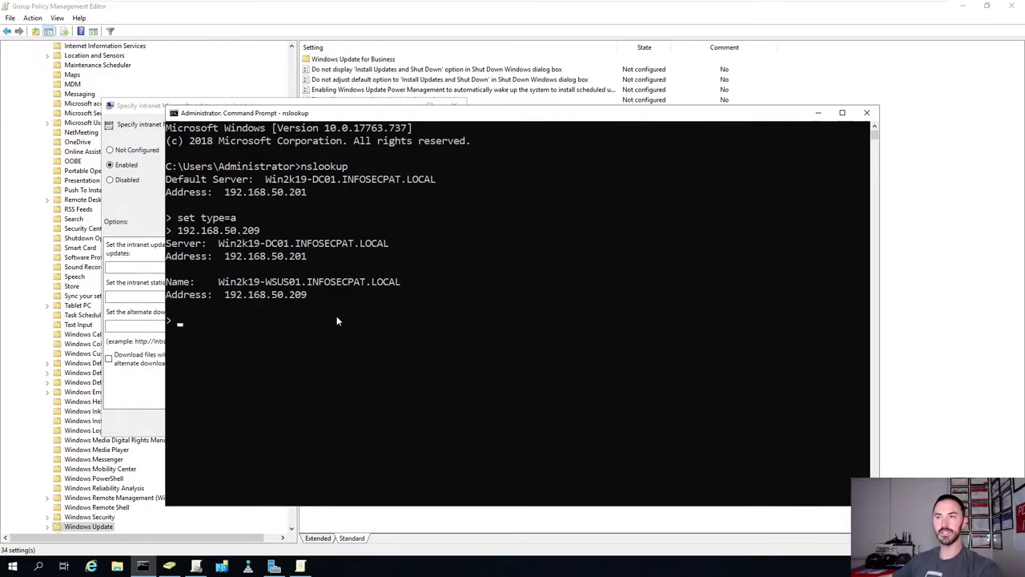
pyautogui.moveTo(218, 282); pyautogui.dragTo(283, 279)
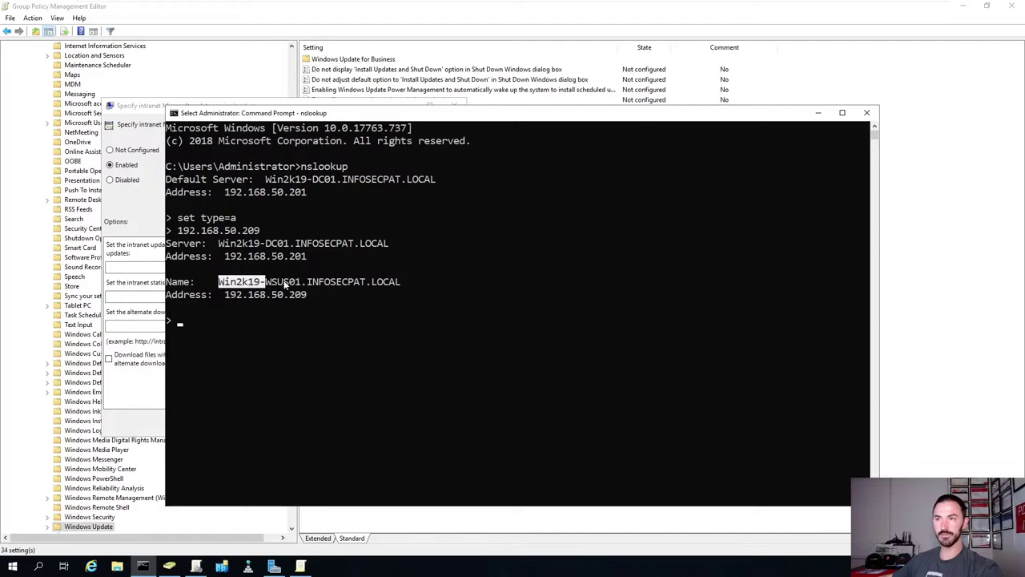
pyautogui.moveTo(397, 282); pyautogui.dragTo(403, 282)
pyautogui.hotkey('ctrl', 'c')
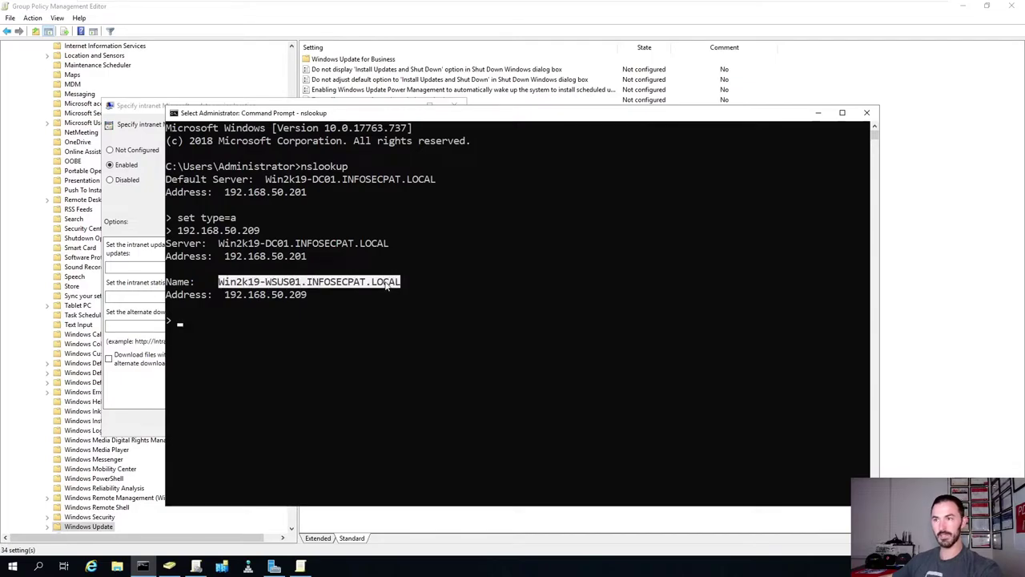
pyautogui.rightClick(383, 287)
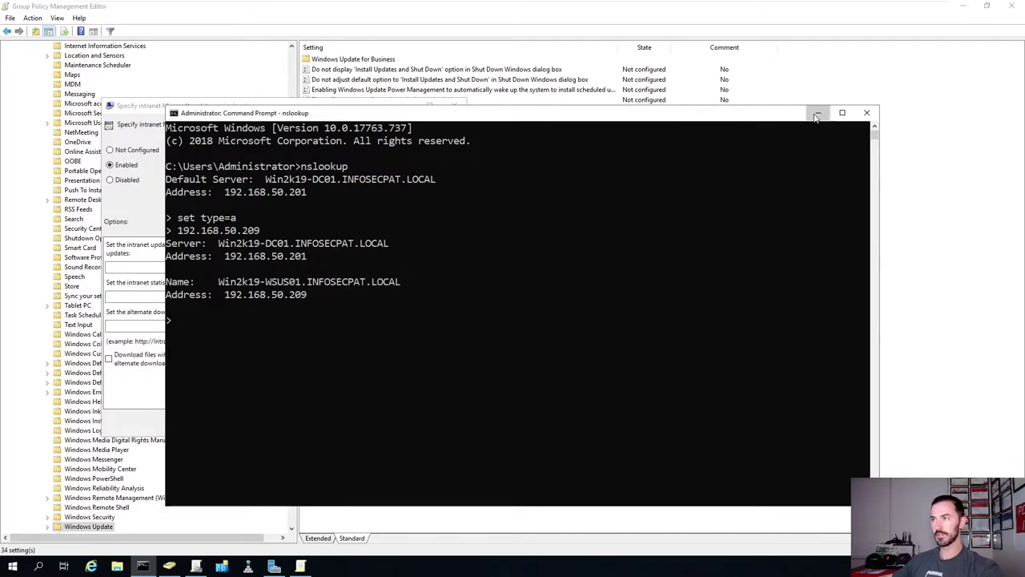
pyautogui.click(817, 113)
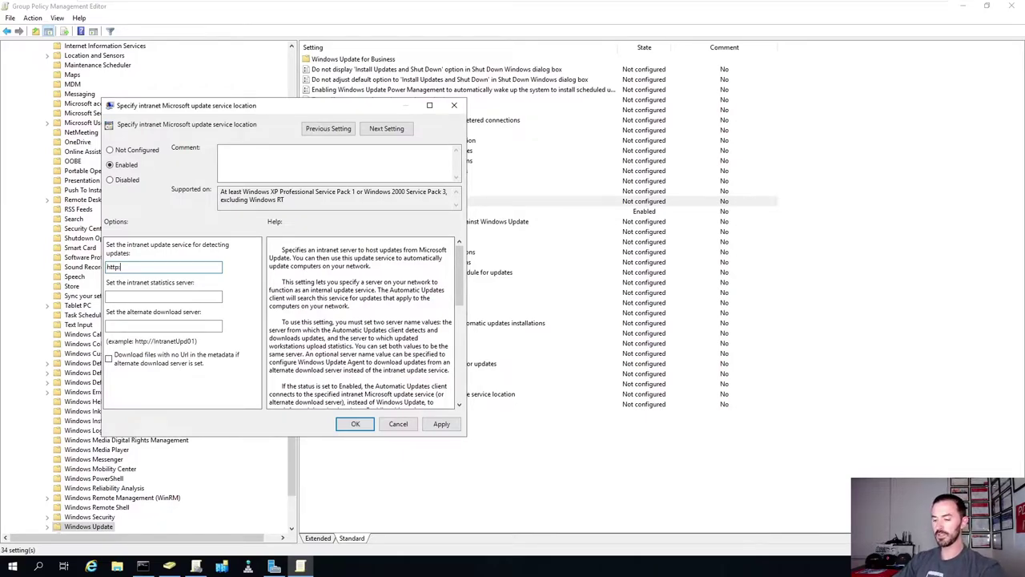
pyautogui.hotkey('ctrl', 'v')
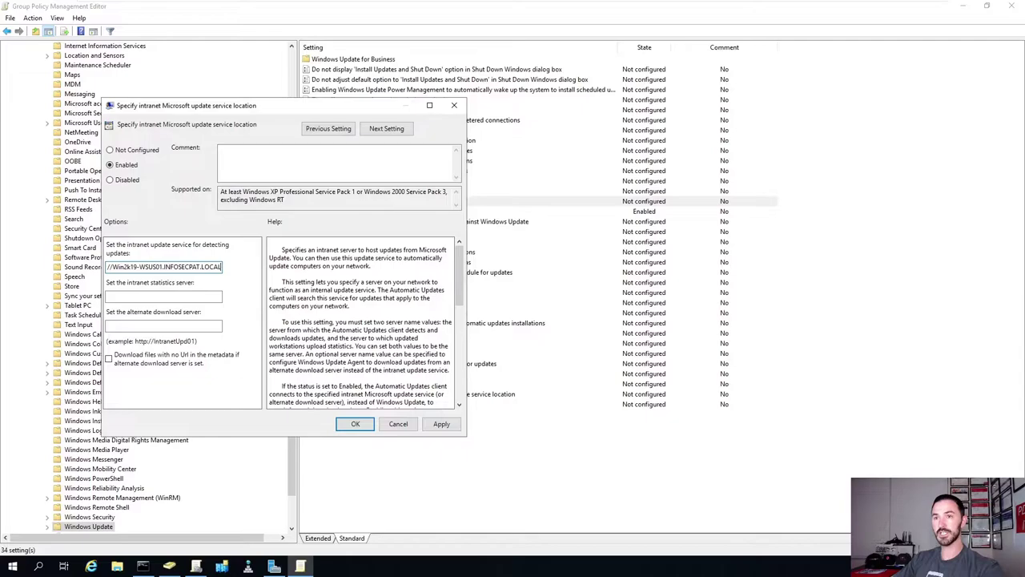
pyautogui.write(':')
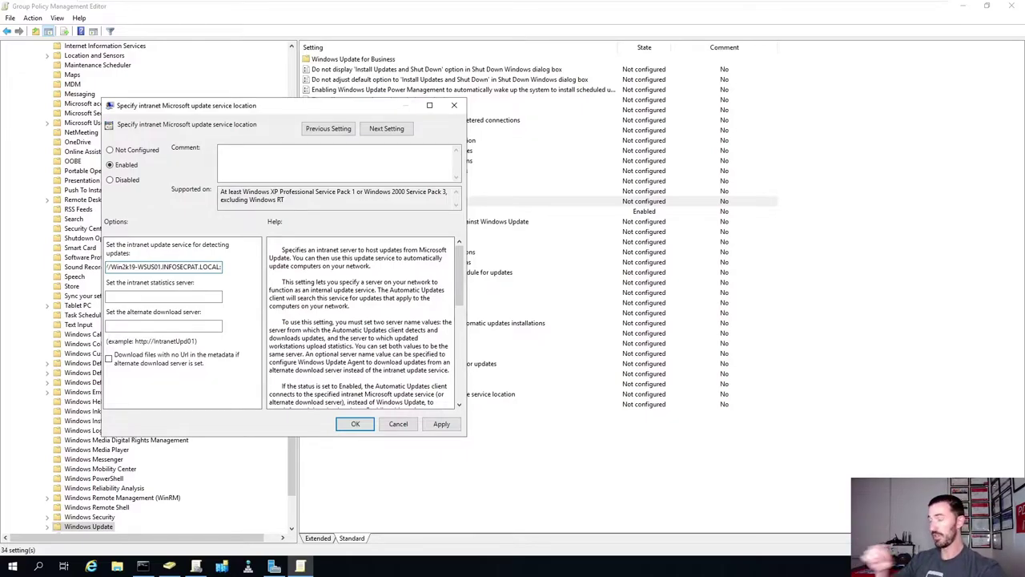
pyautogui.write('8530')
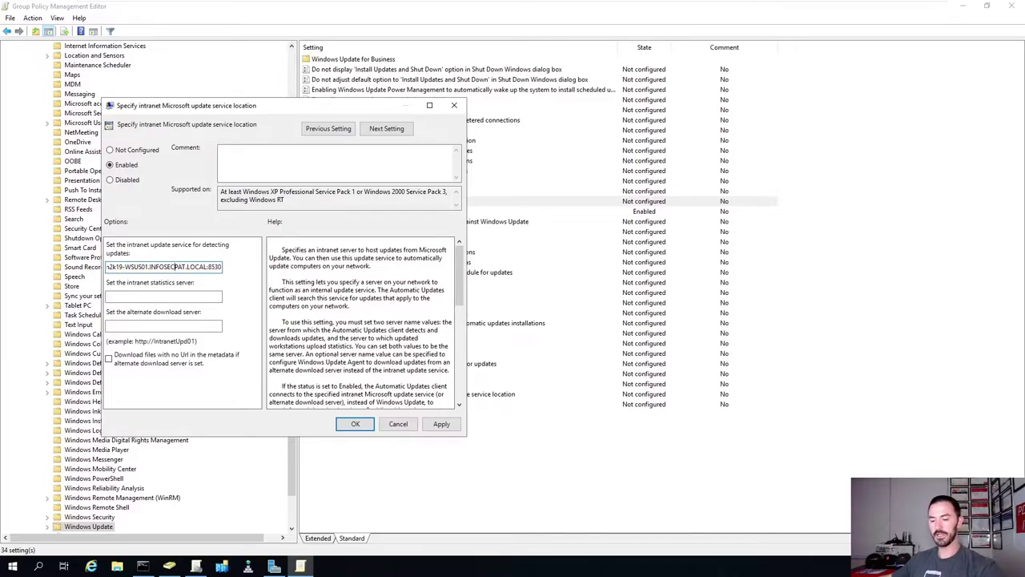
pyautogui.hotkey('ctrl', 'a')
pyautogui.hotkey('ctrl', 'c')
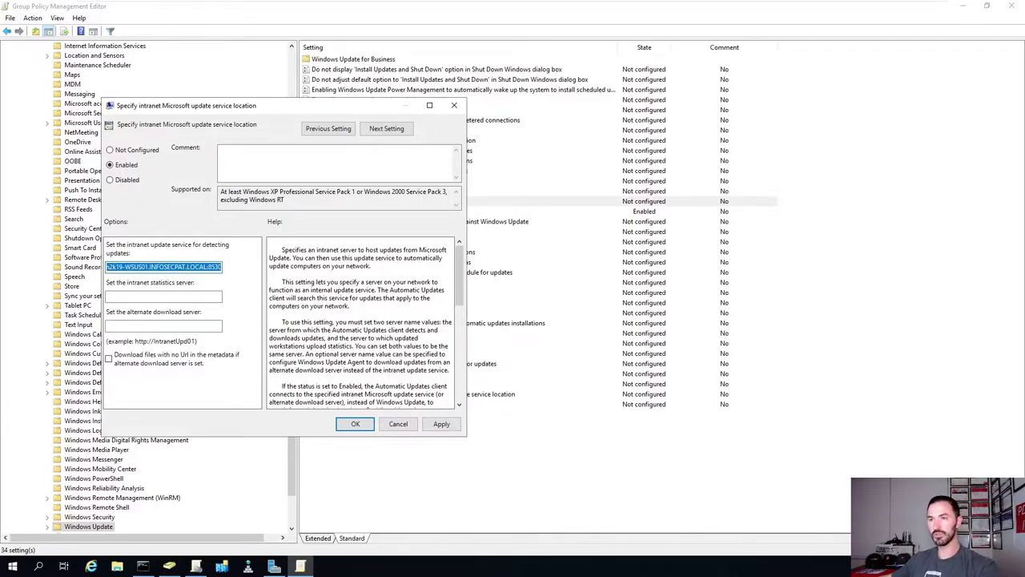
pyautogui.click(155, 298)
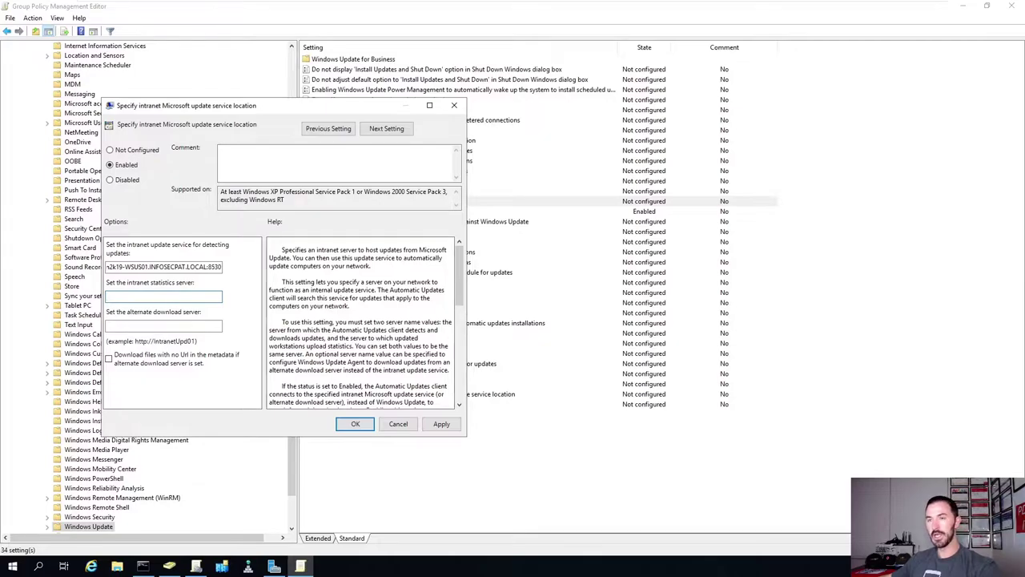
pyautogui.hotkey('ctrl', 'v')
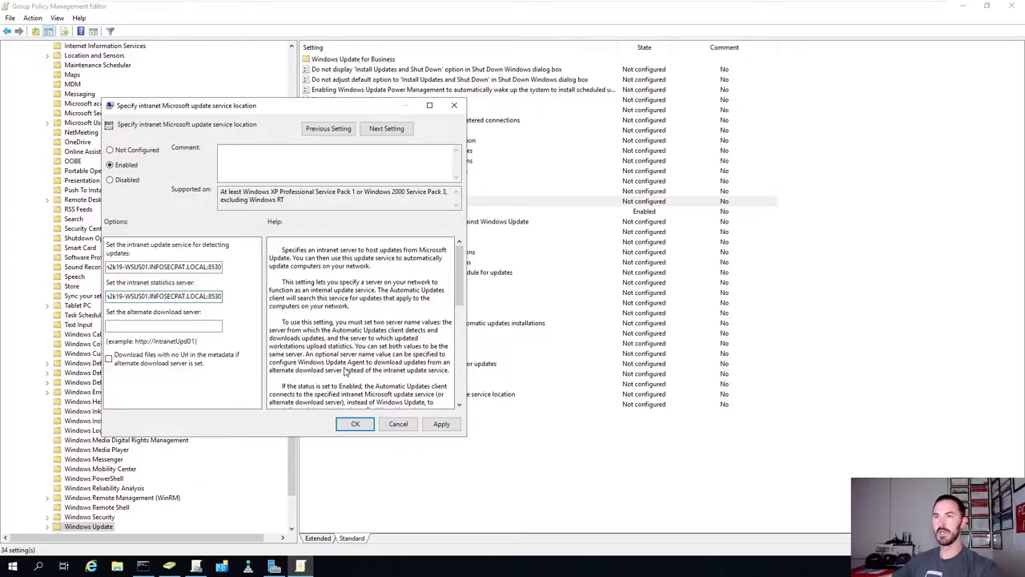
pyautogui.click(443, 426)
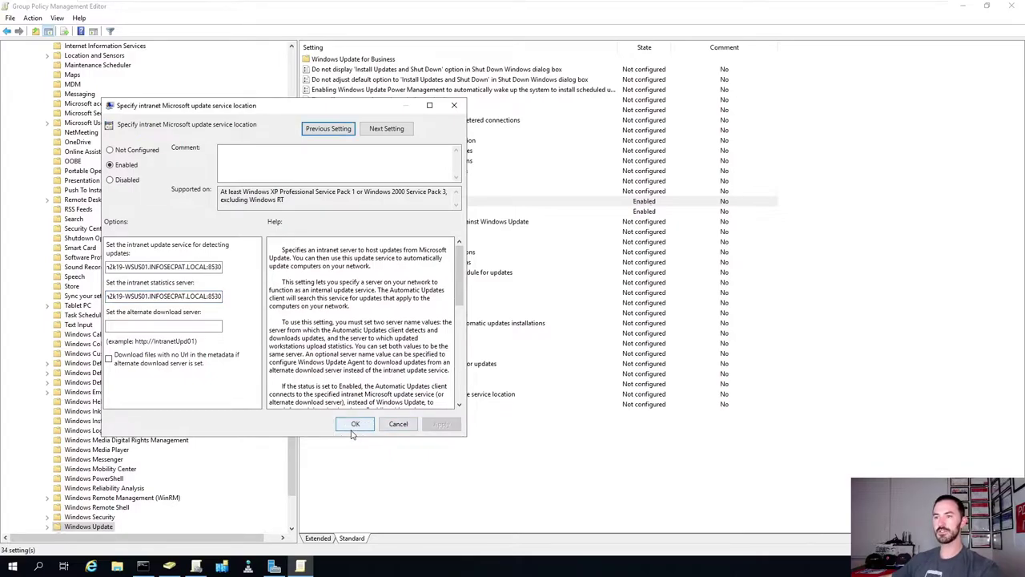
pyautogui.click(355, 426)
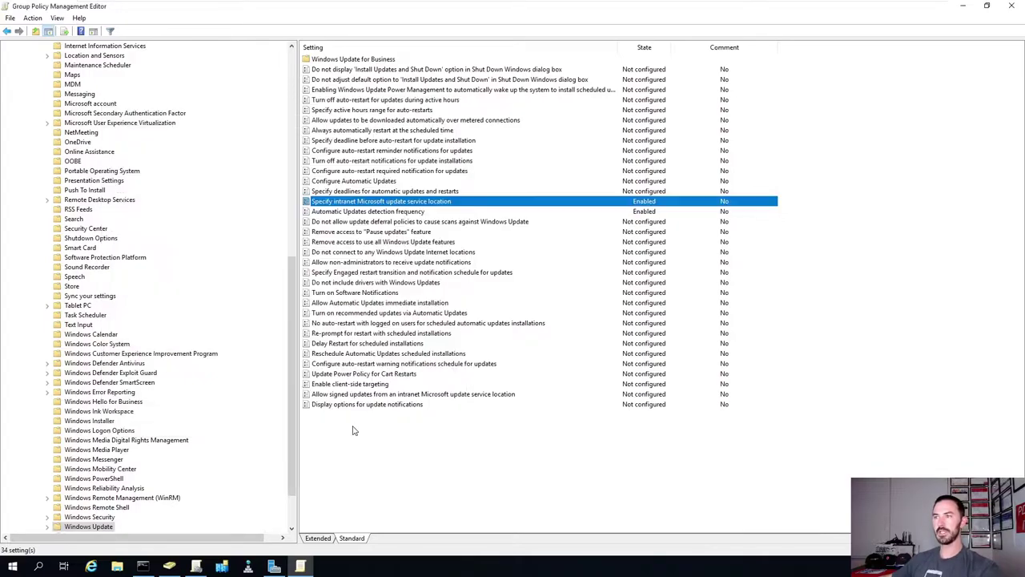
# Step: Set Configure Automatic Updates to Enabled and inspect the Configure automatic updating dropdown
pyautogui.doubleClick(371, 182)
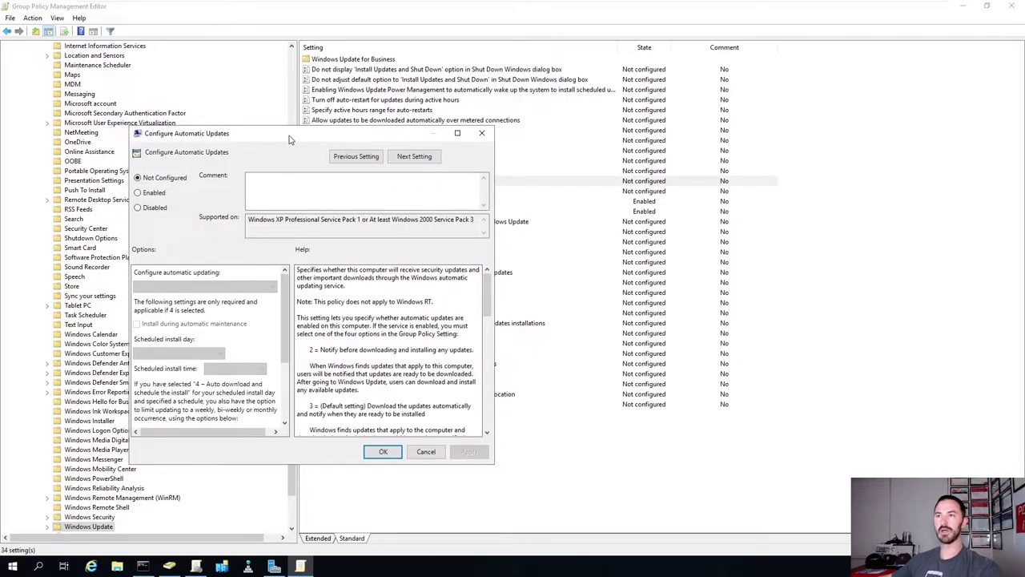
pyautogui.moveTo(290, 134); pyautogui.dragTo(380, 129)
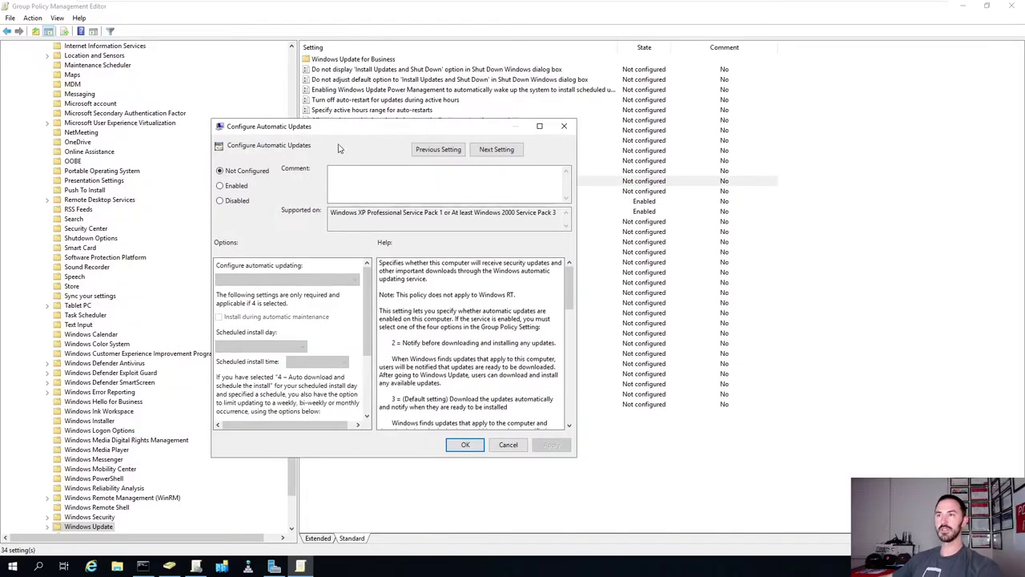
pyautogui.click(237, 188)
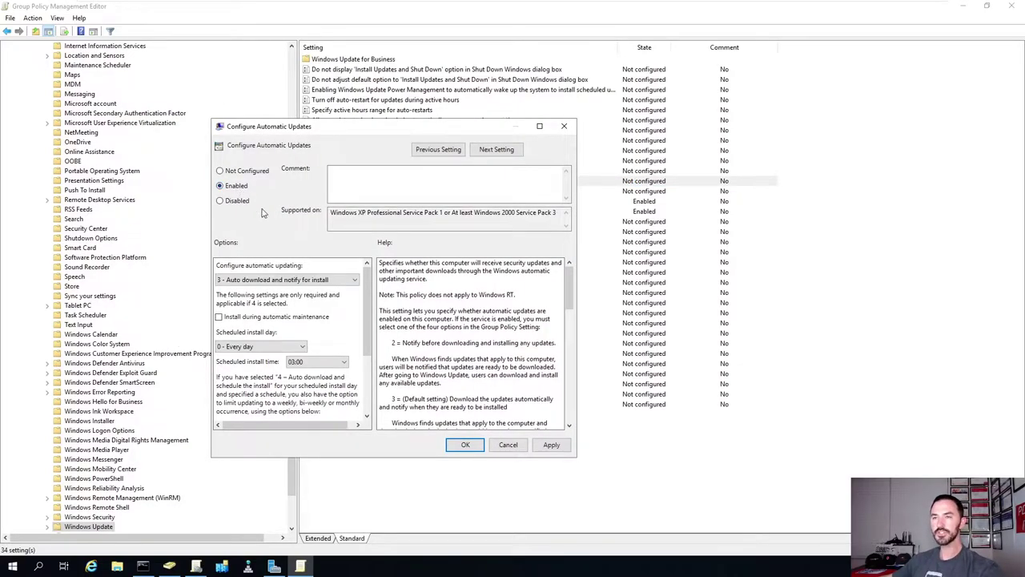
pyautogui.click(246, 279)
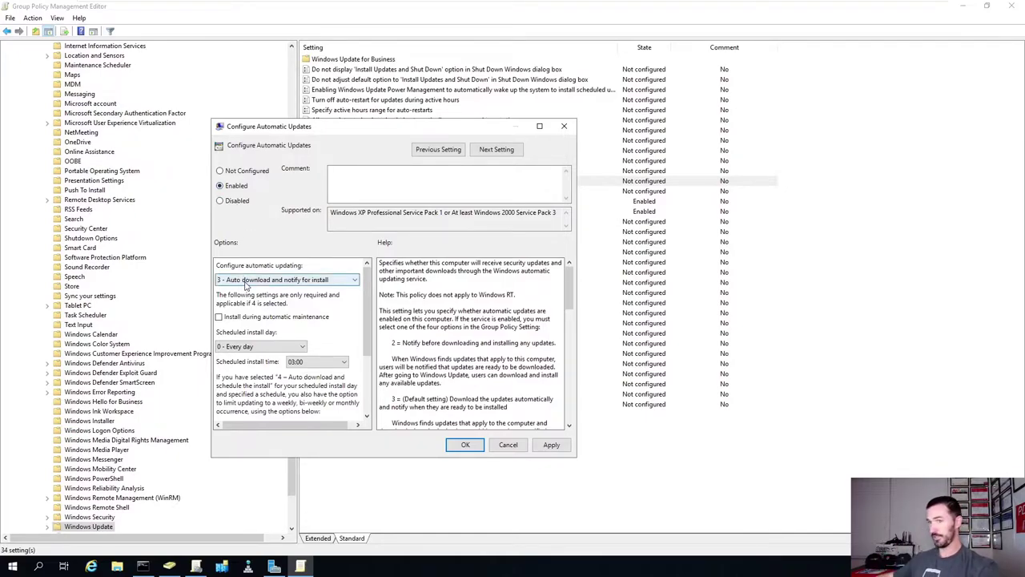
pyautogui.moveTo(652, 8)
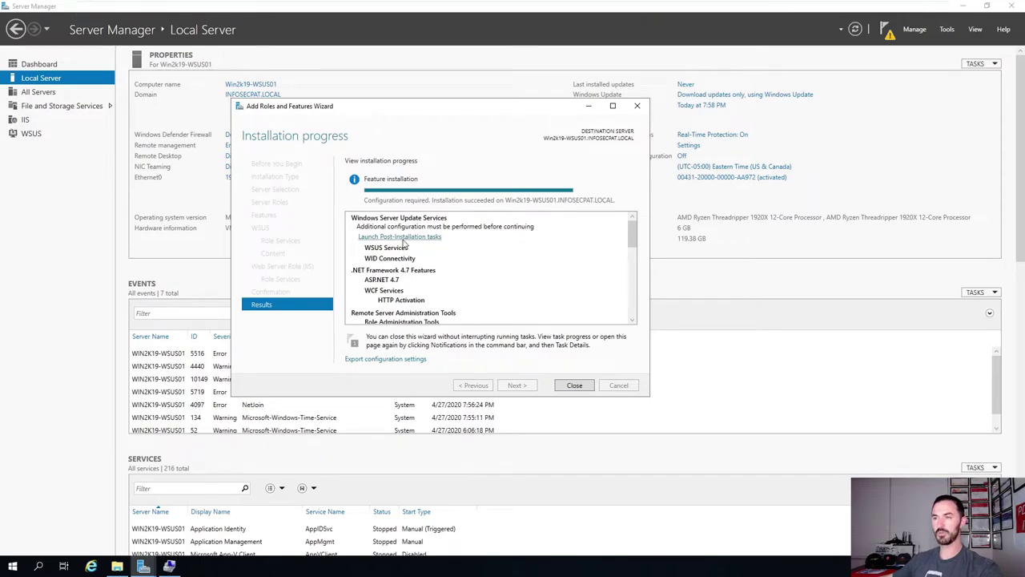
# Step: Launch the WSUS post-installation tasks and view the running Post-deployment Configuration task details
pyautogui.click(392, 238)
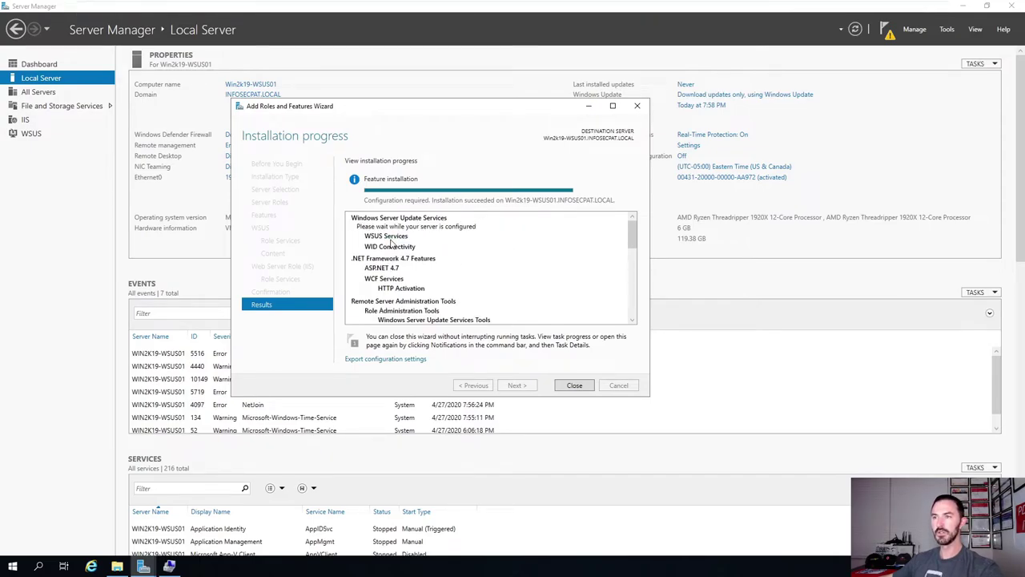
pyautogui.click(888, 29)
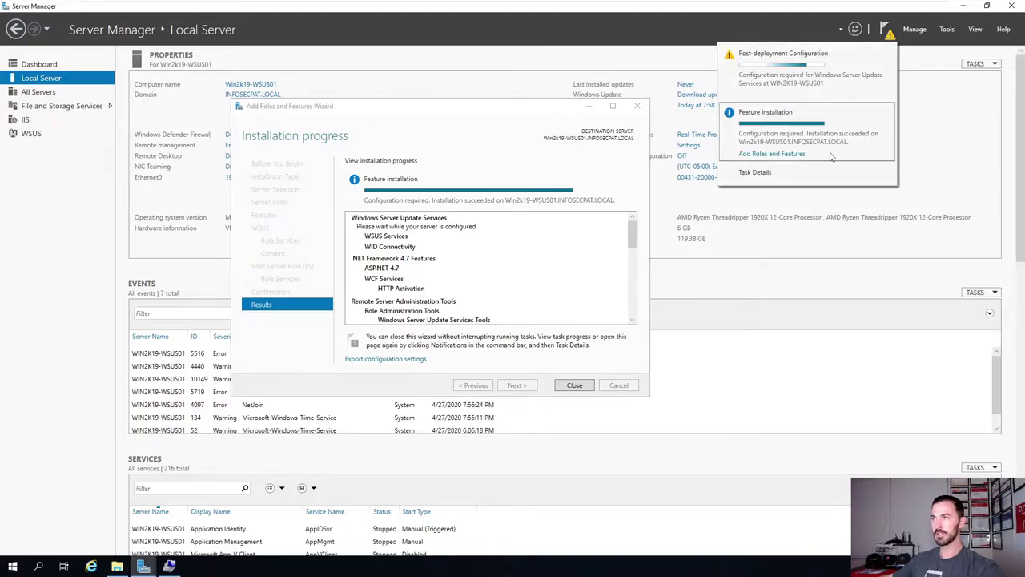
pyautogui.click(755, 173)
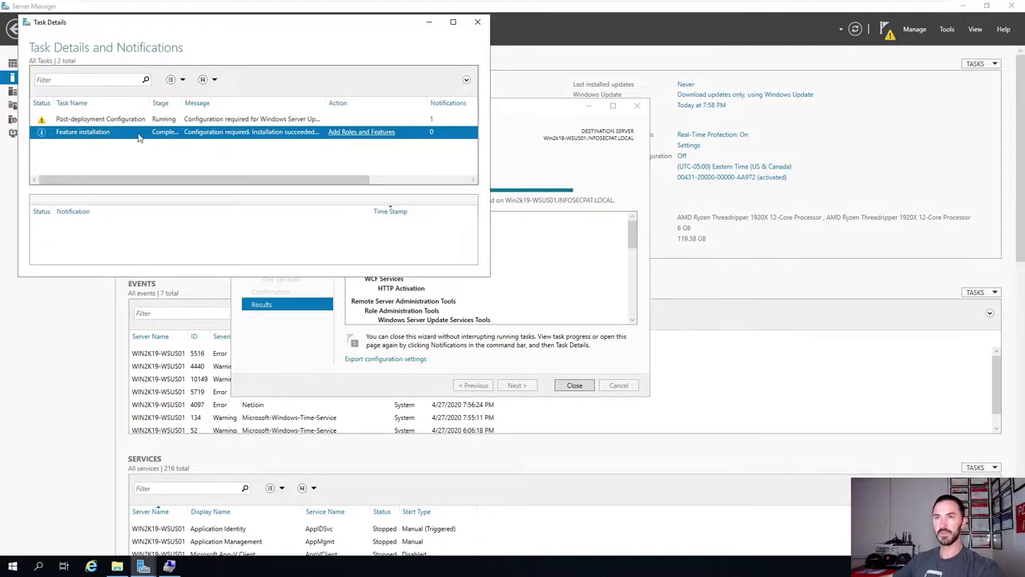
pyautogui.moveTo(182, 103); pyautogui.dragTo(271, 103)
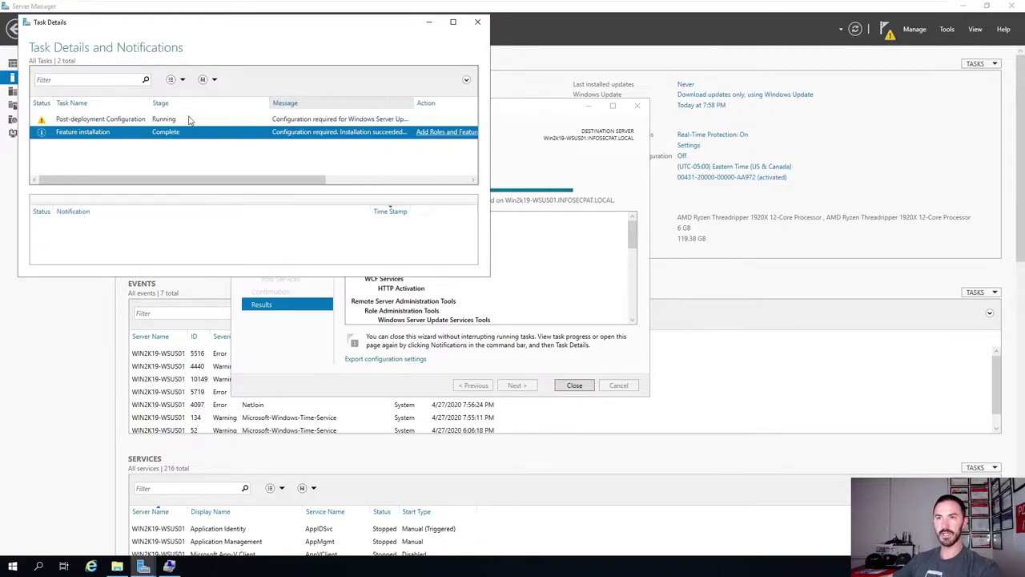
pyautogui.click(142, 118)
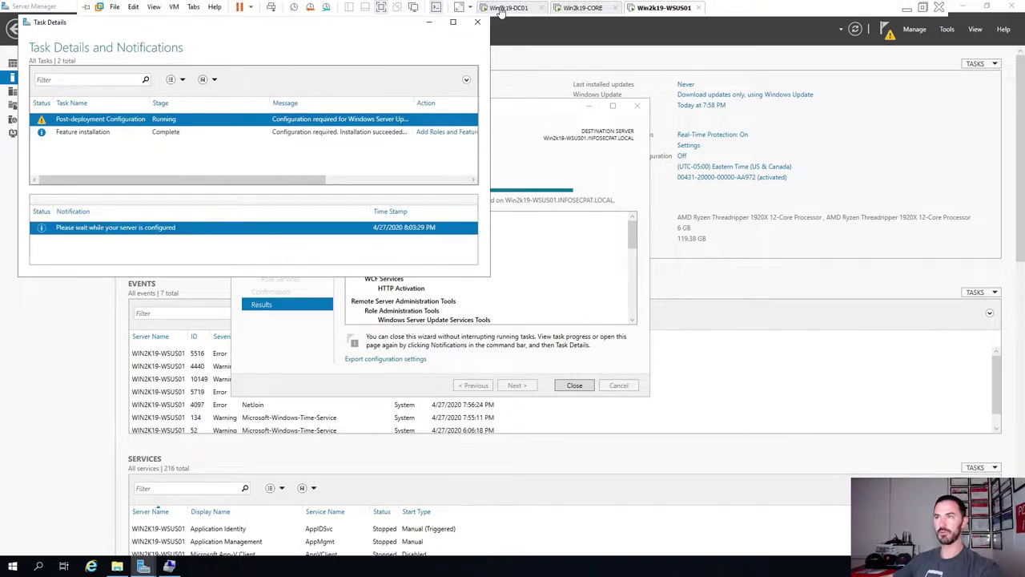
pyautogui.click(504, 10)
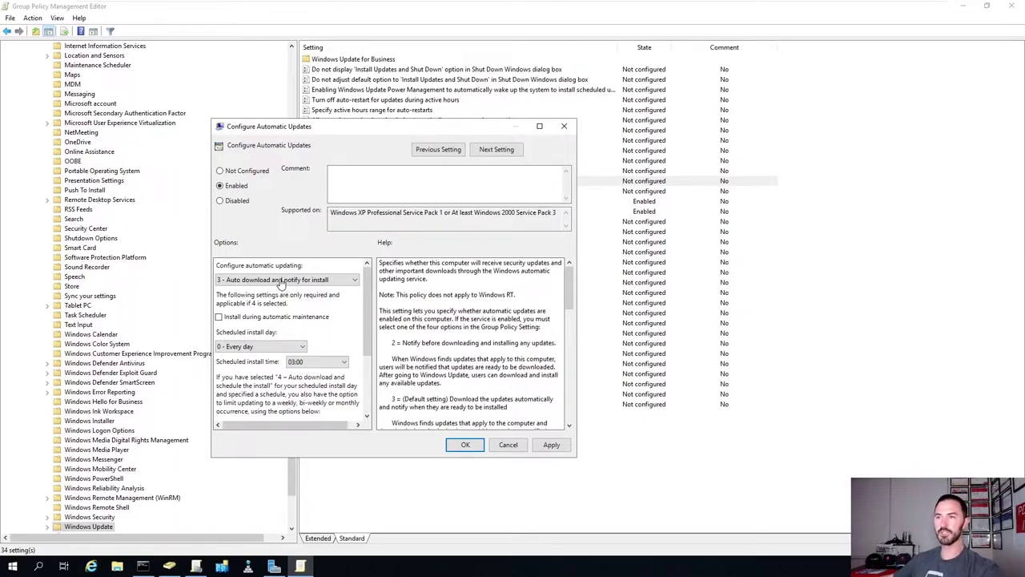
# Step: Keep option 3 auto download and notify, scheduled installs every Friday at 19:00
pyautogui.click(279, 282)
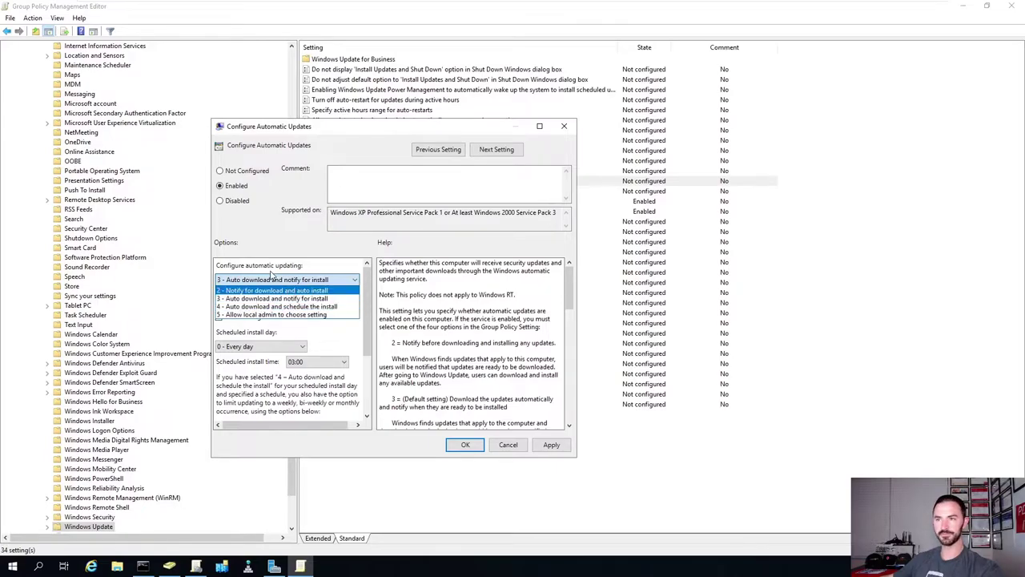
pyautogui.click(276, 306)
pyautogui.scroll(-3, 273, 322)
pyautogui.scroll(2, 258, 324)
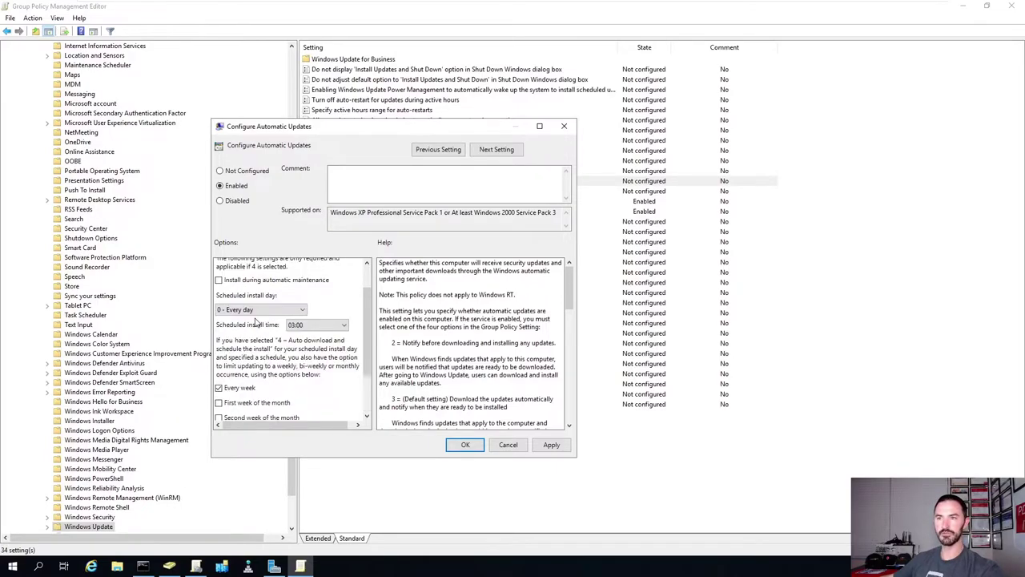
pyautogui.scroll(2, 262, 288)
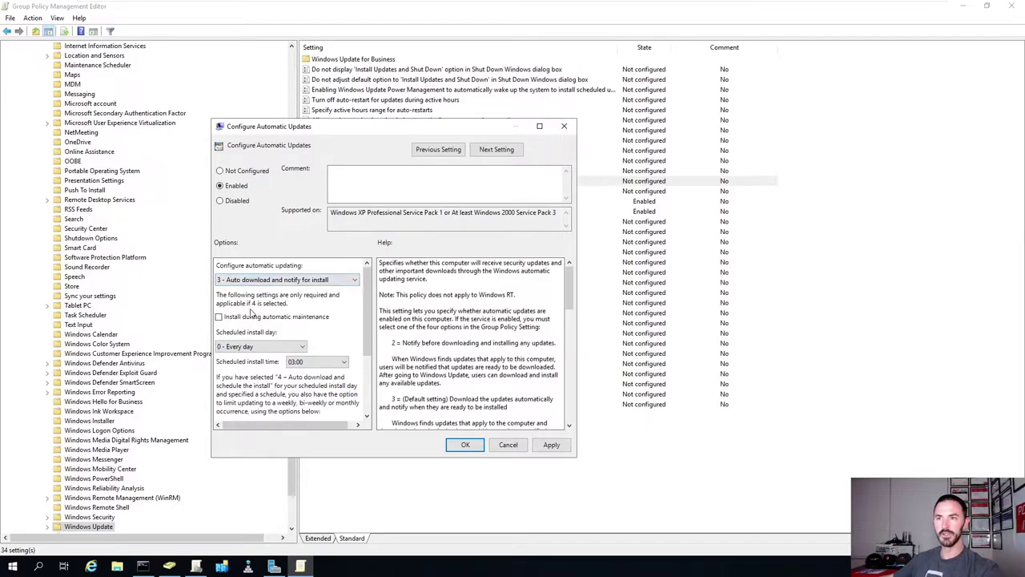
pyautogui.scroll(-1, 238, 344)
pyautogui.click(240, 349)
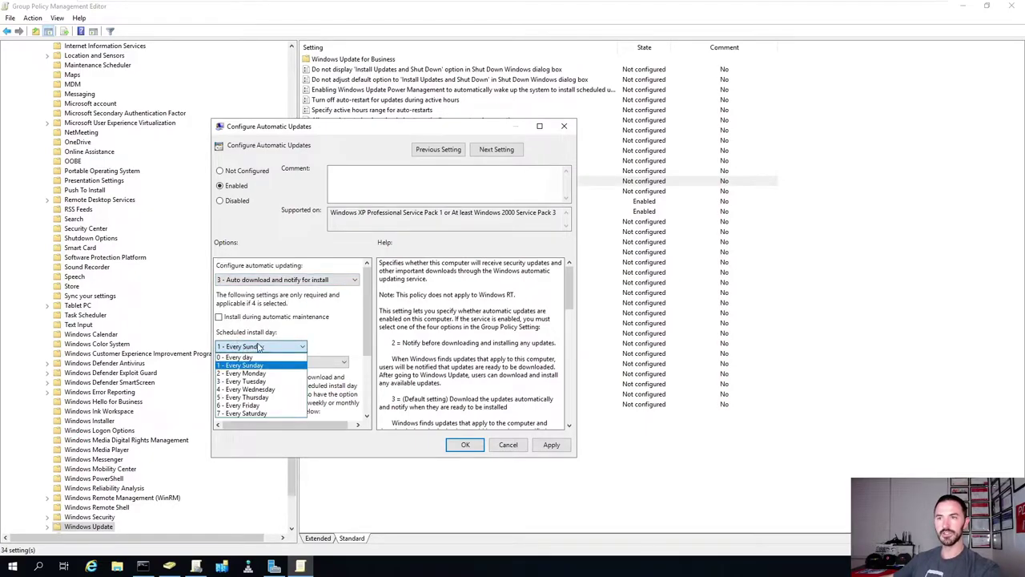
pyautogui.click(252, 405)
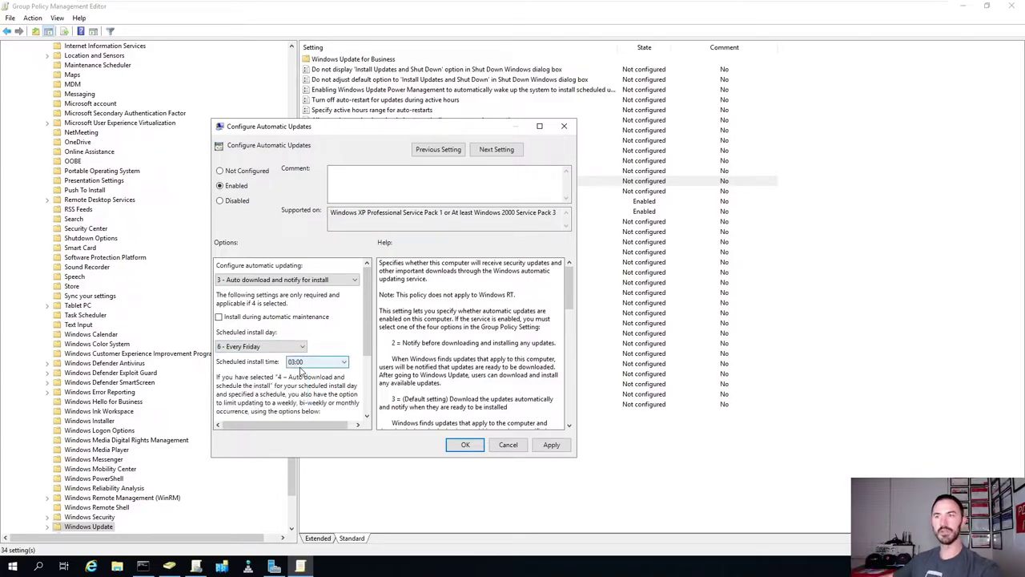
pyautogui.click(301, 367)
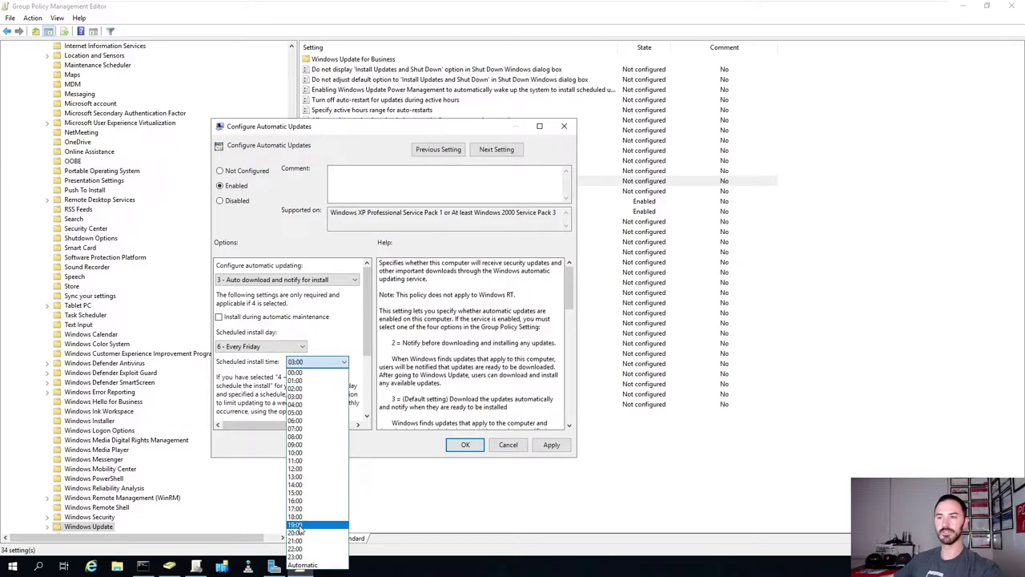
pyautogui.click(301, 527)
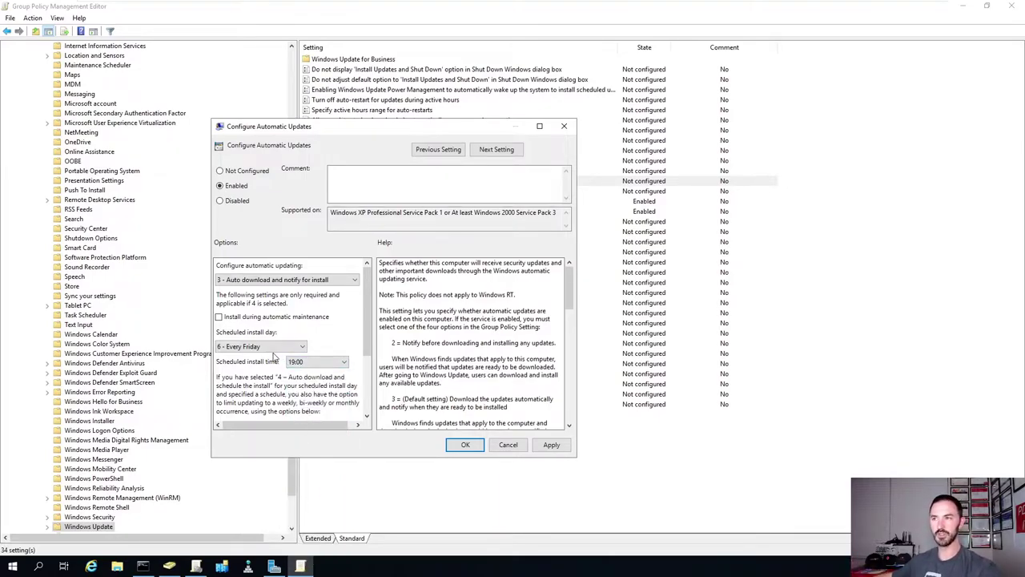
# Step: Reconfirm auto download and notify, save the Configure Automatic Updates policy, and close the editor
pyautogui.click(276, 281)
pyautogui.click(260, 301)
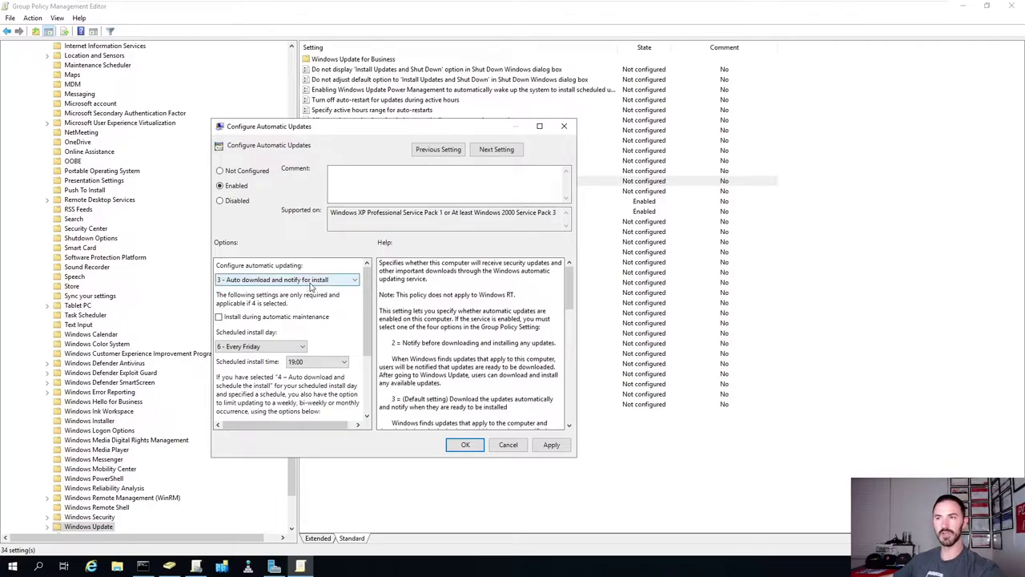
pyautogui.click(551, 445)
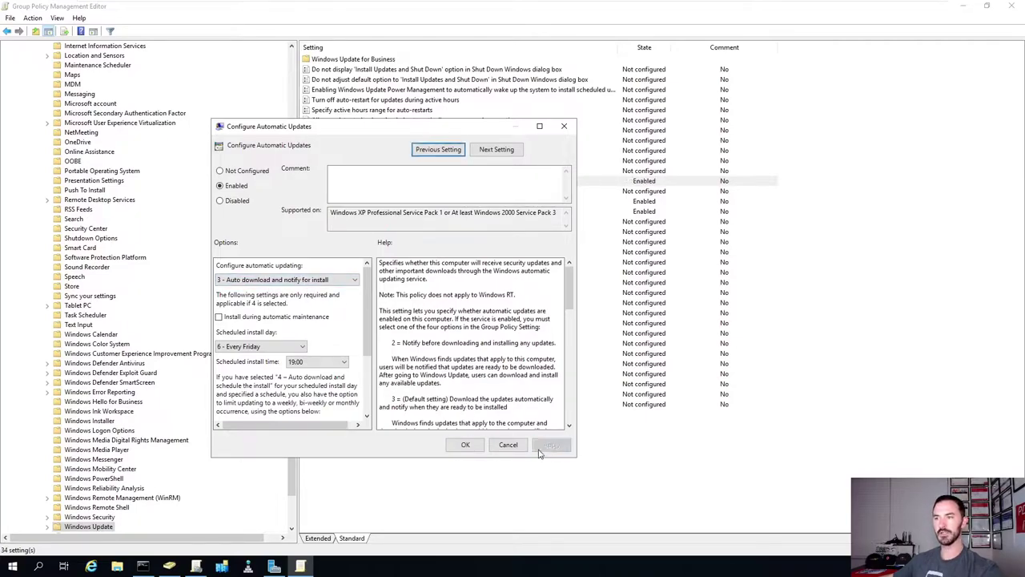
pyautogui.click(464, 445)
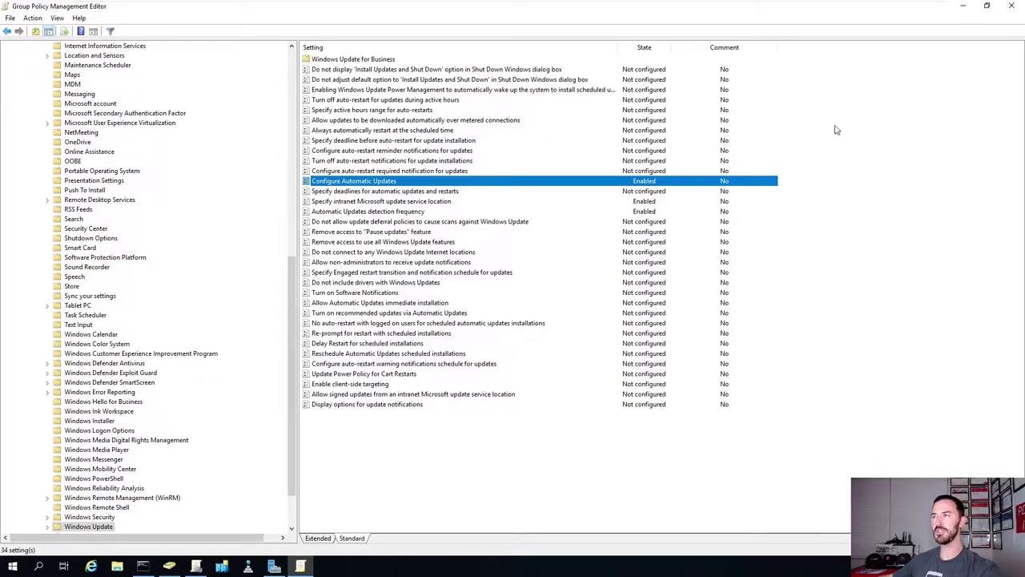
pyautogui.click(1011, 7)
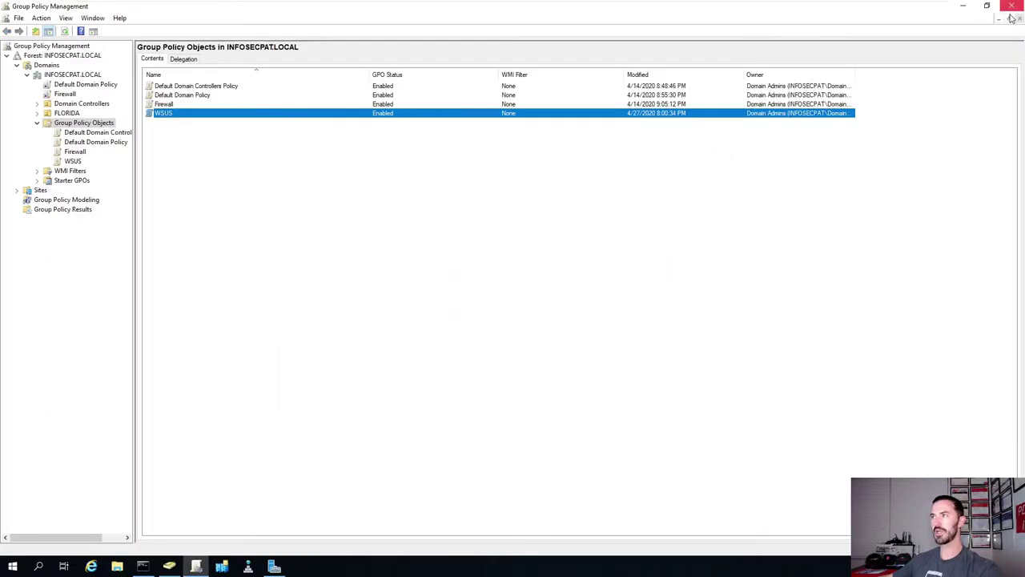
# Step: Link the existing WSUS GPO to the WSUS-Servers OU under FLORIDA
pyautogui.click(73, 162)
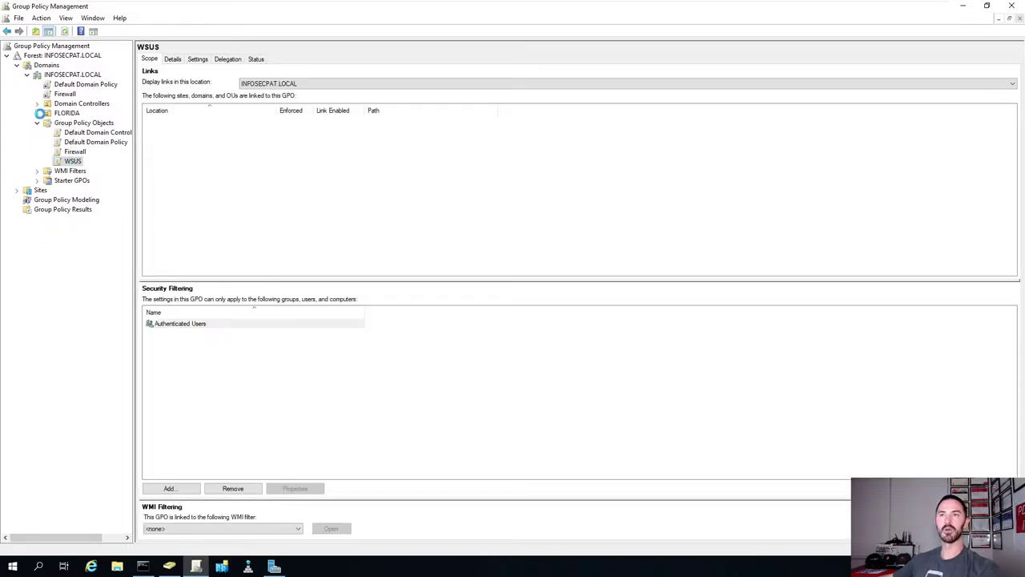
pyautogui.click(38, 113)
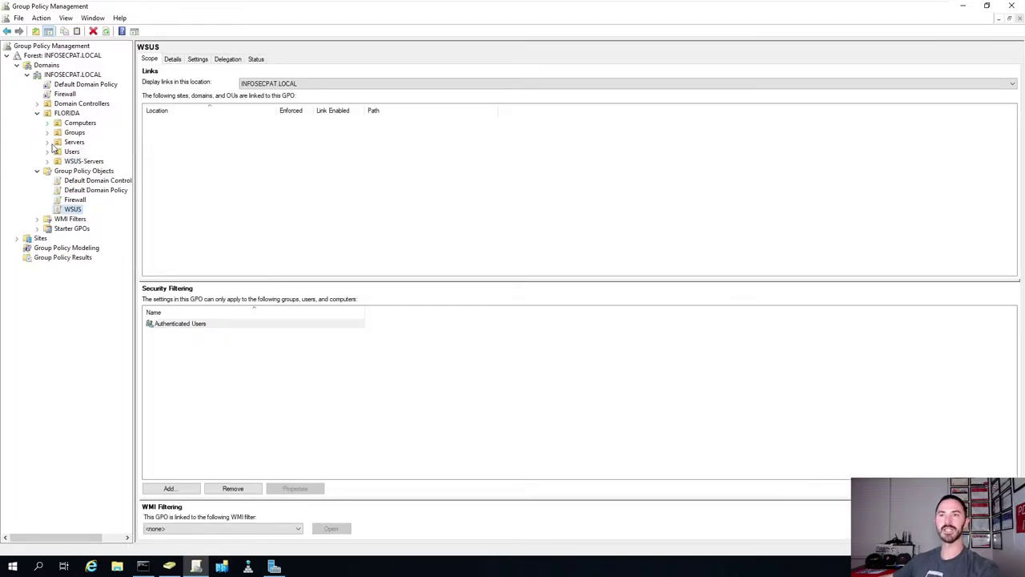
pyautogui.click(72, 164)
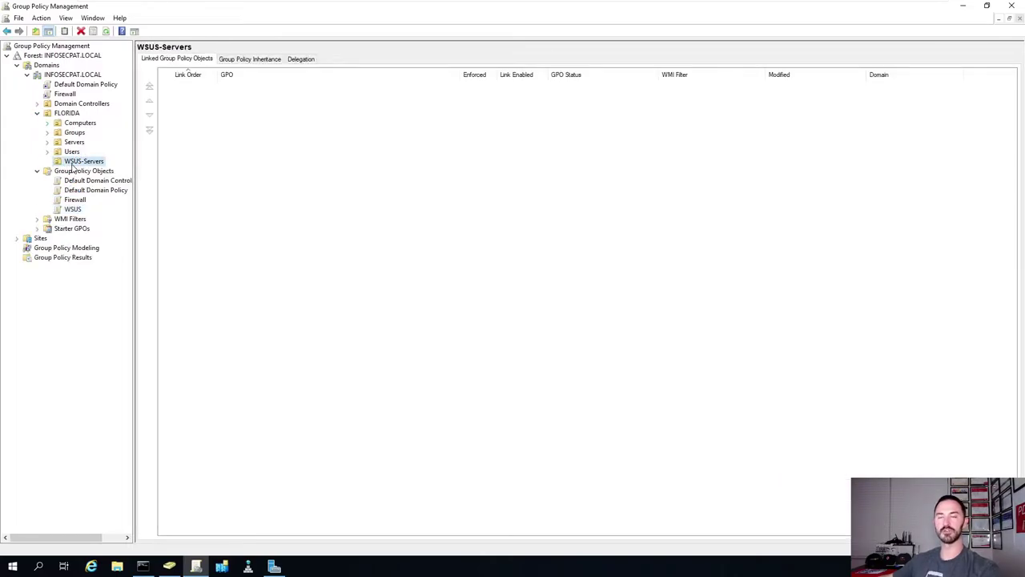
pyautogui.rightClick(84, 164)
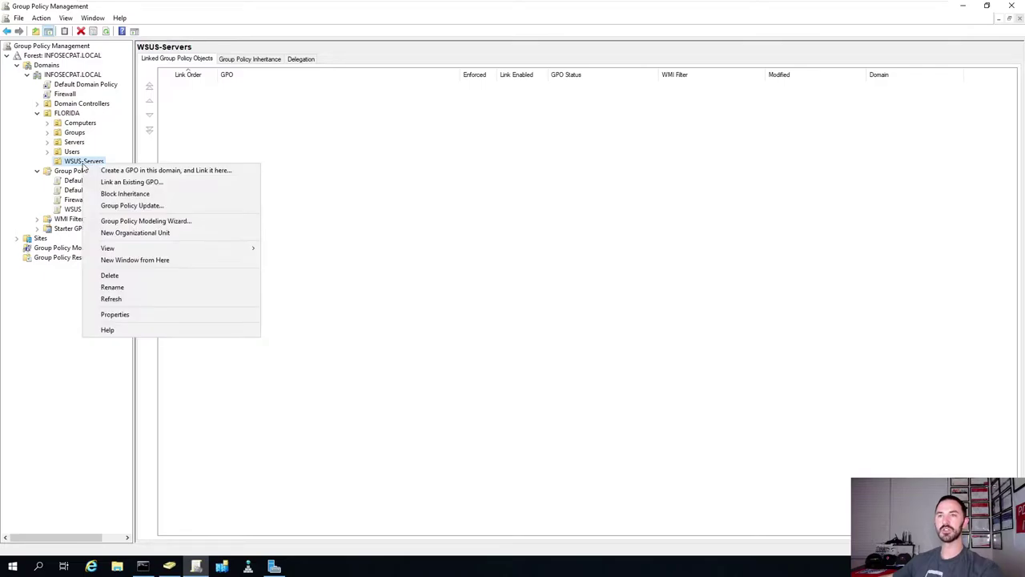
pyautogui.click(112, 183)
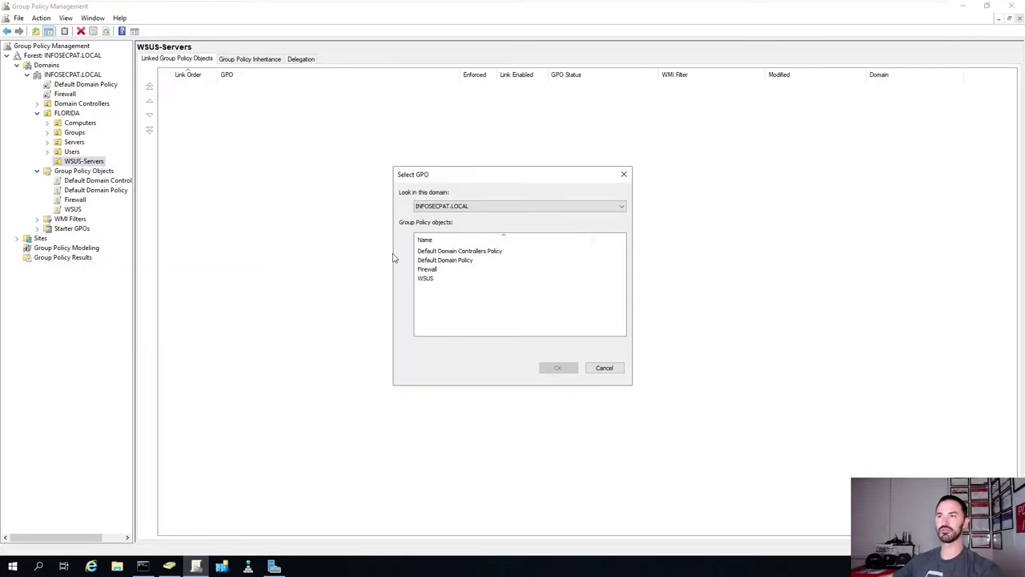
pyautogui.click(429, 279)
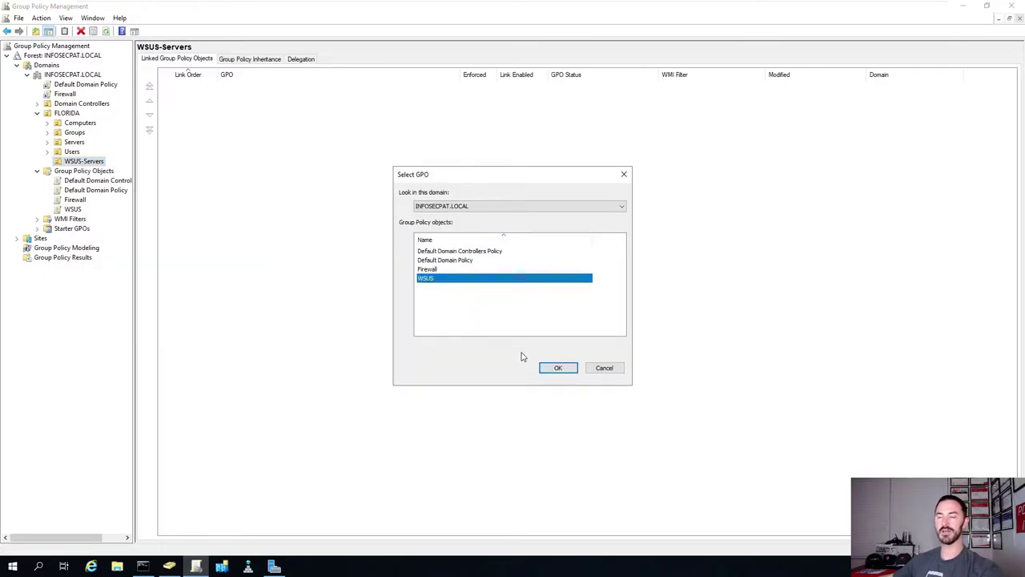
pyautogui.click(556, 367)
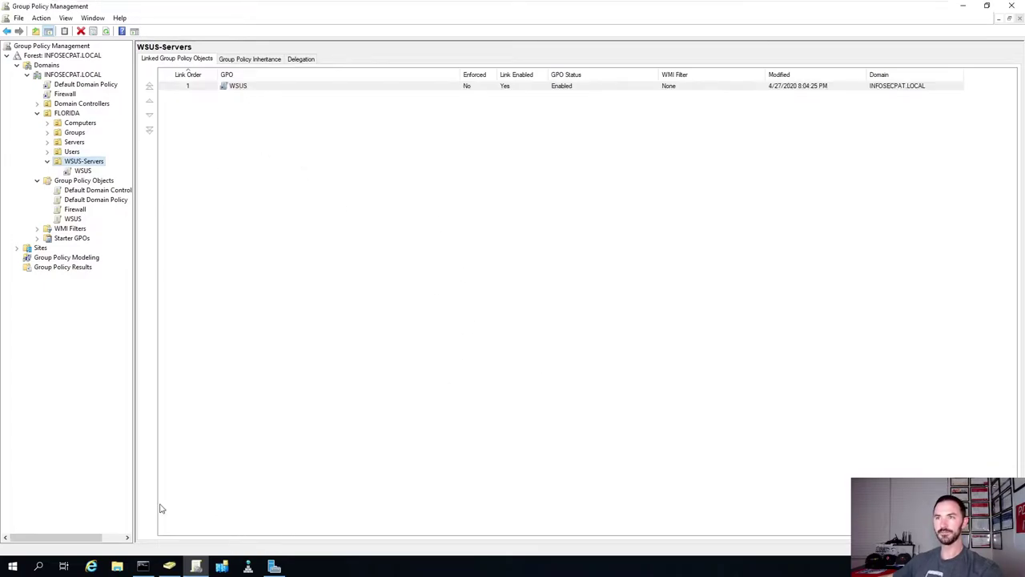
# Step: Confirm in Active Directory Users and Computers that WIN2K19-CORE is in WSUS-Servers
pyautogui.click(168, 567)
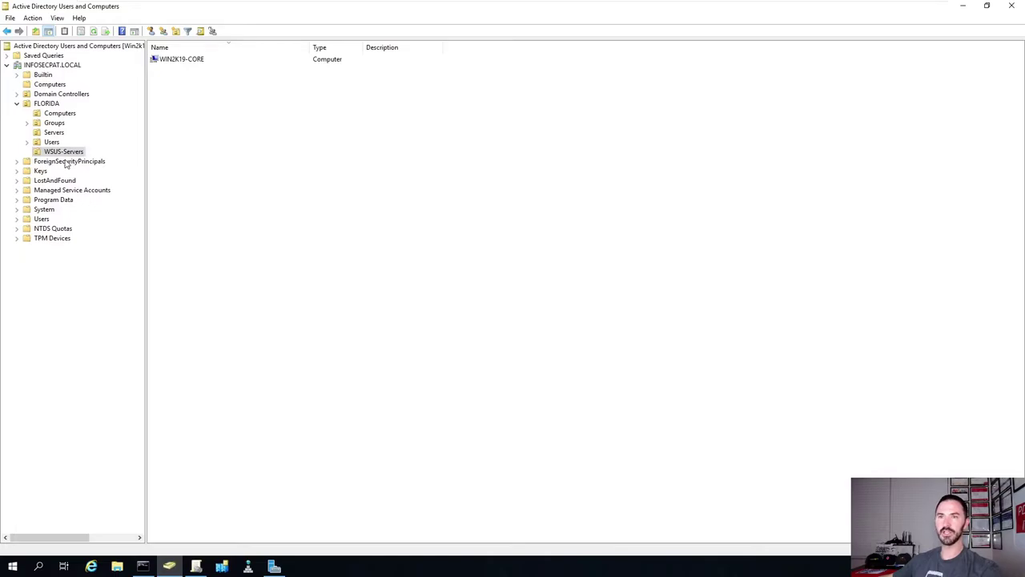
pyautogui.click(189, 62)
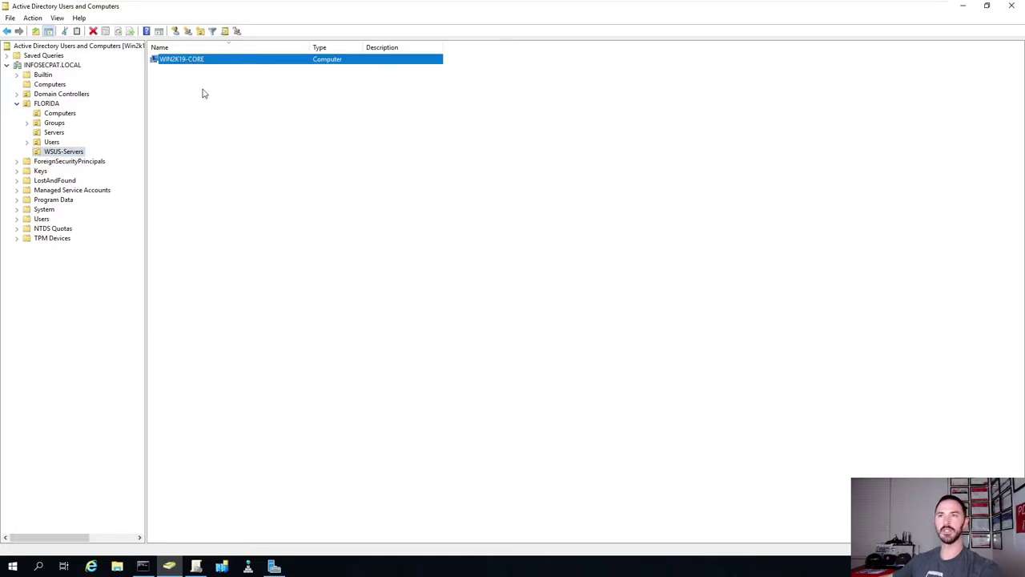
pyautogui.click(963, 7)
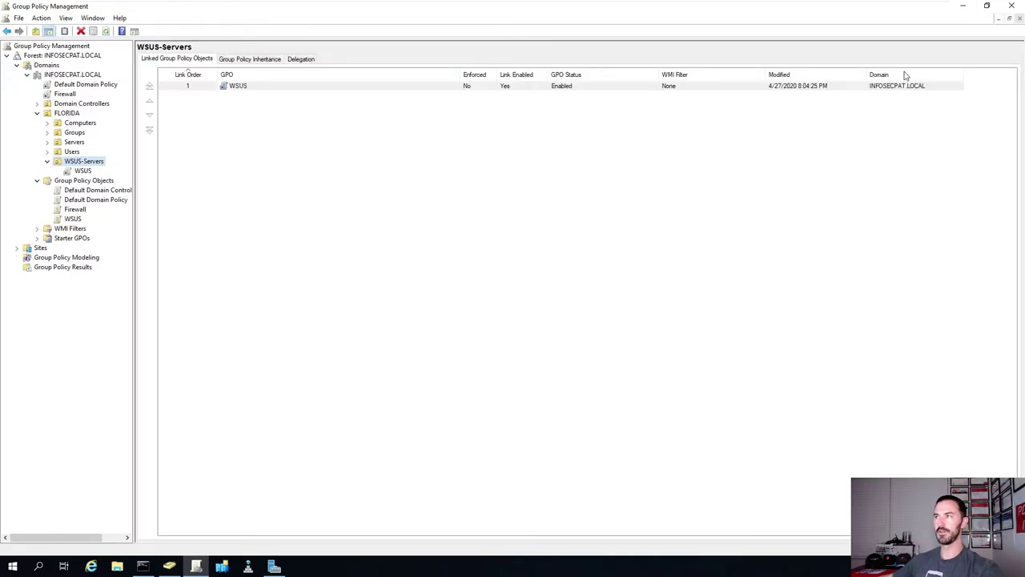
# Step: On the WSUS server VM, close Task Details and the finished Add Roles wizard
pyautogui.moveTo(743, 4)
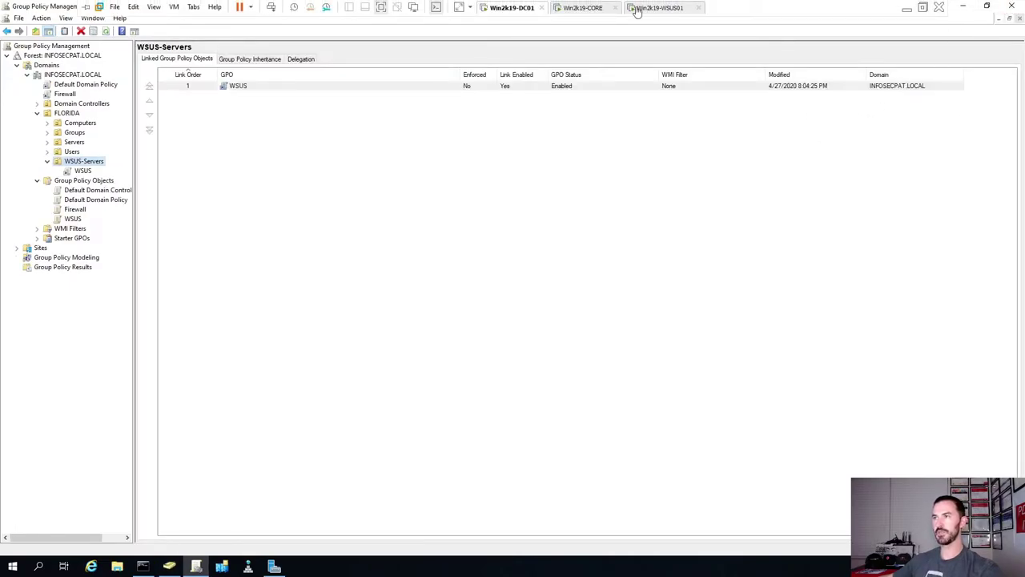
pyautogui.click(645, 8)
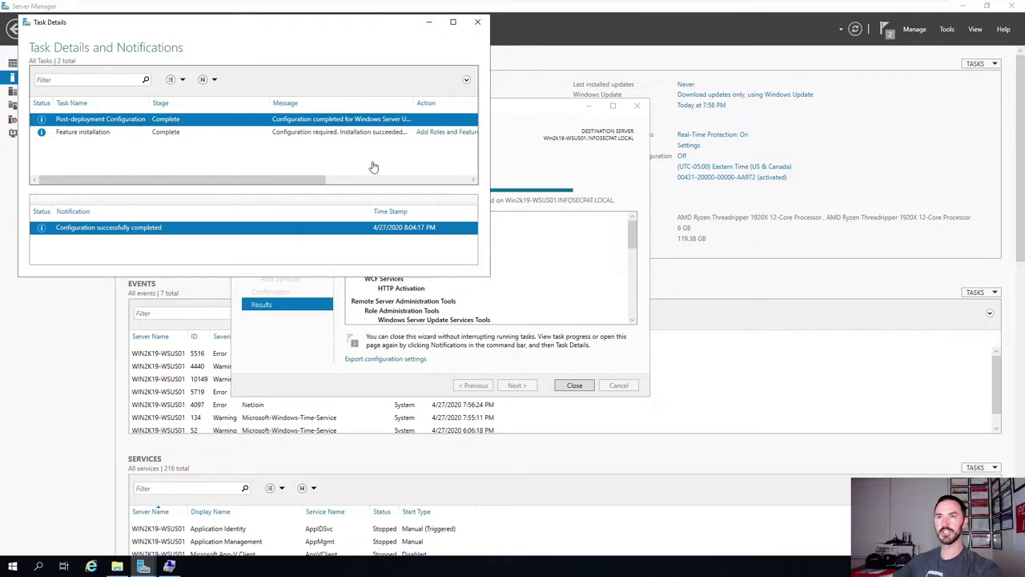
pyautogui.click(477, 22)
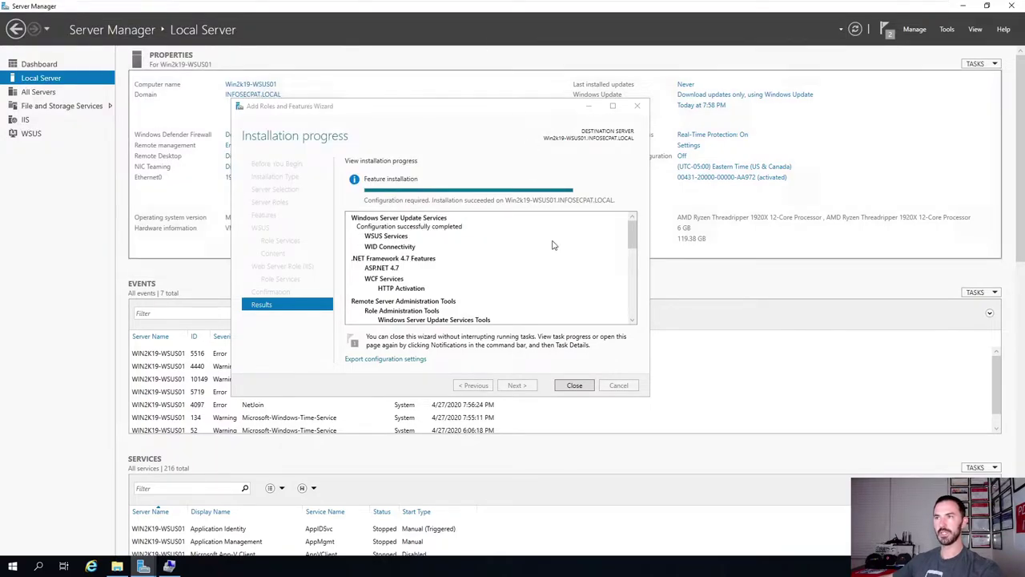
pyautogui.click(575, 385)
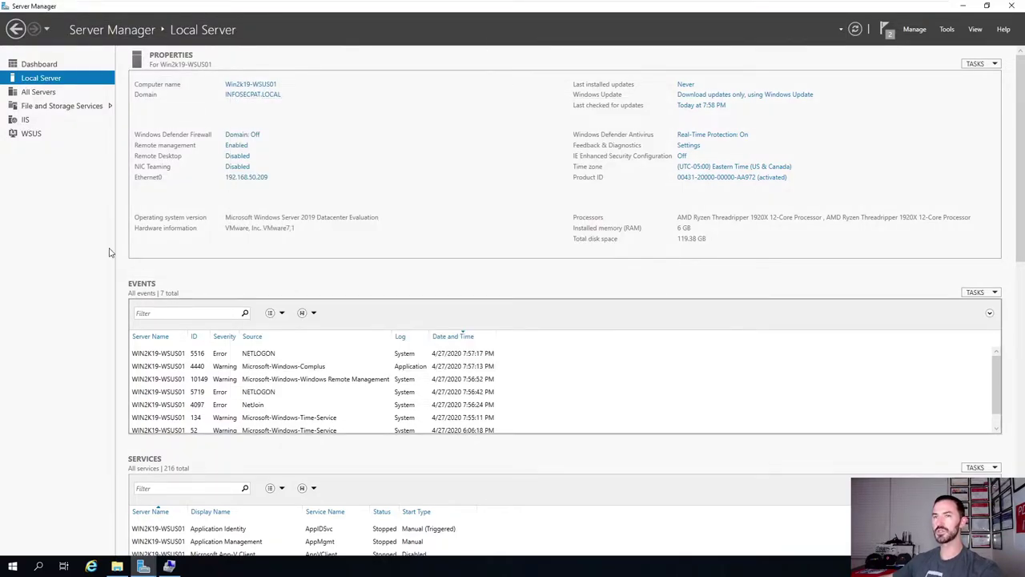
# Step: Launch Windows Server Update Services from the WSUS page's Tools menu and minimize Server Manager
pyautogui.click(34, 134)
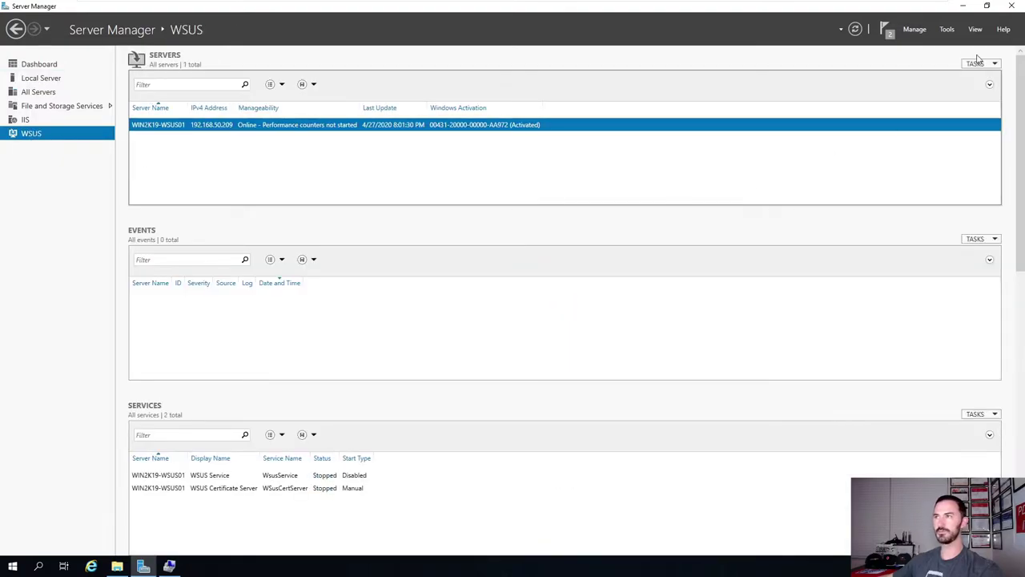
pyautogui.click(948, 30)
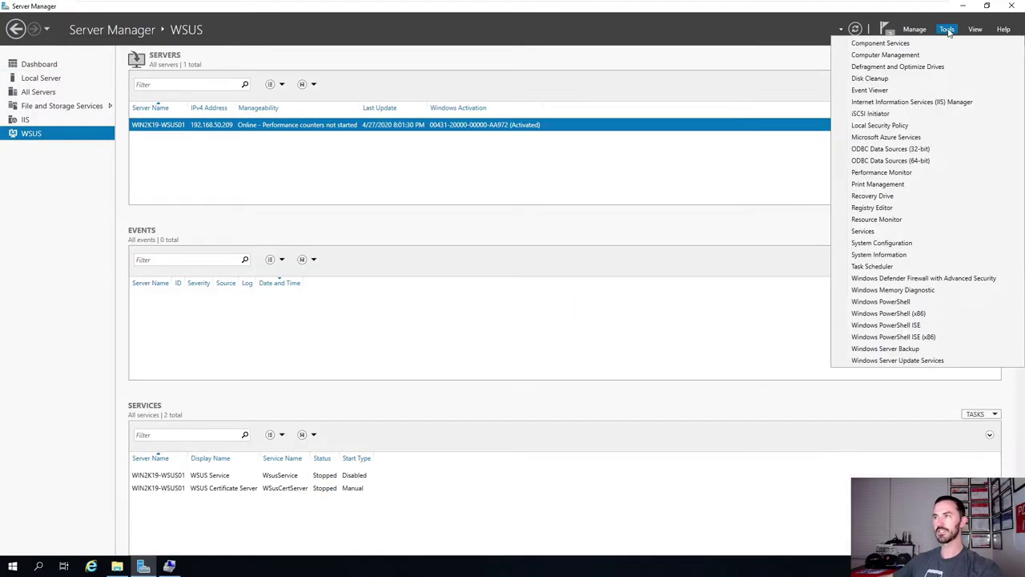
pyautogui.click(898, 361)
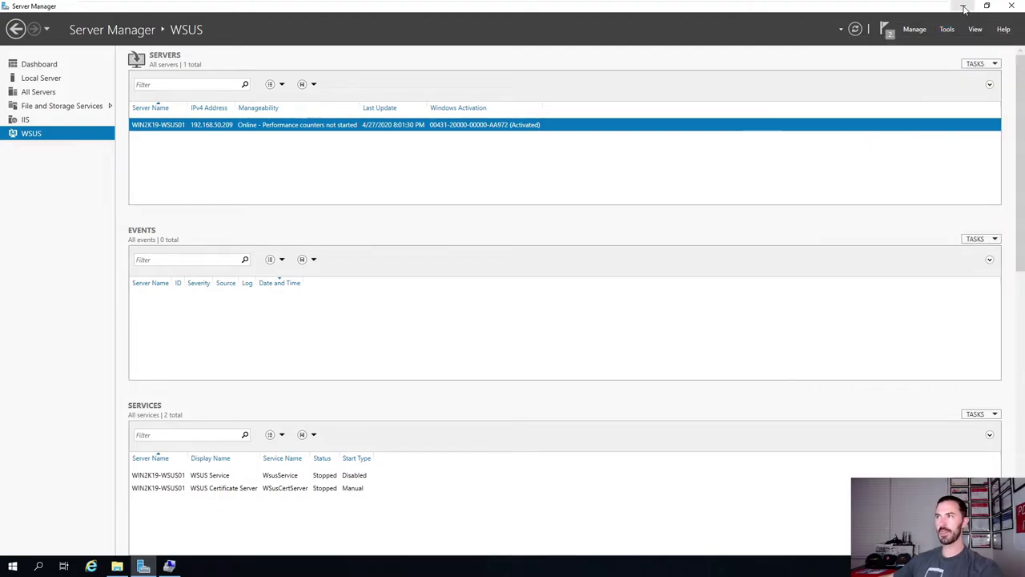
pyautogui.click(965, 8)
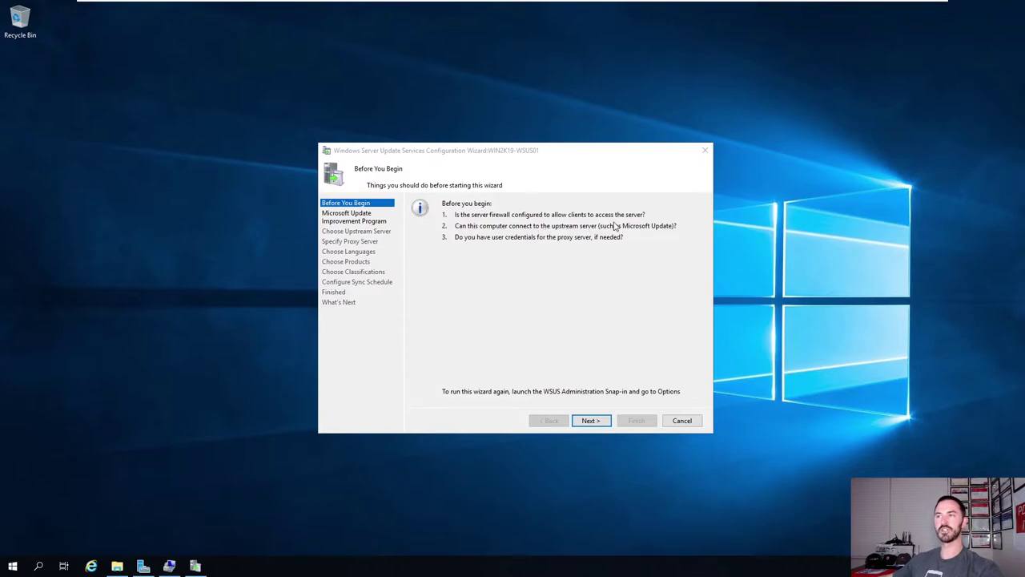
# Step: Search the Start menu for 'fire', then dismiss the search
pyautogui.click(11, 567)
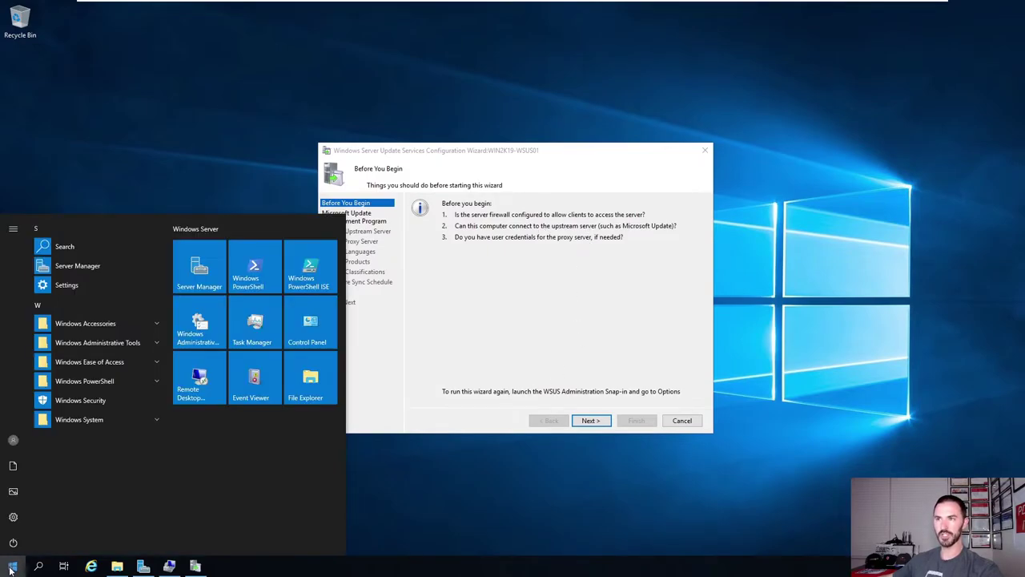
pyautogui.write('firew')
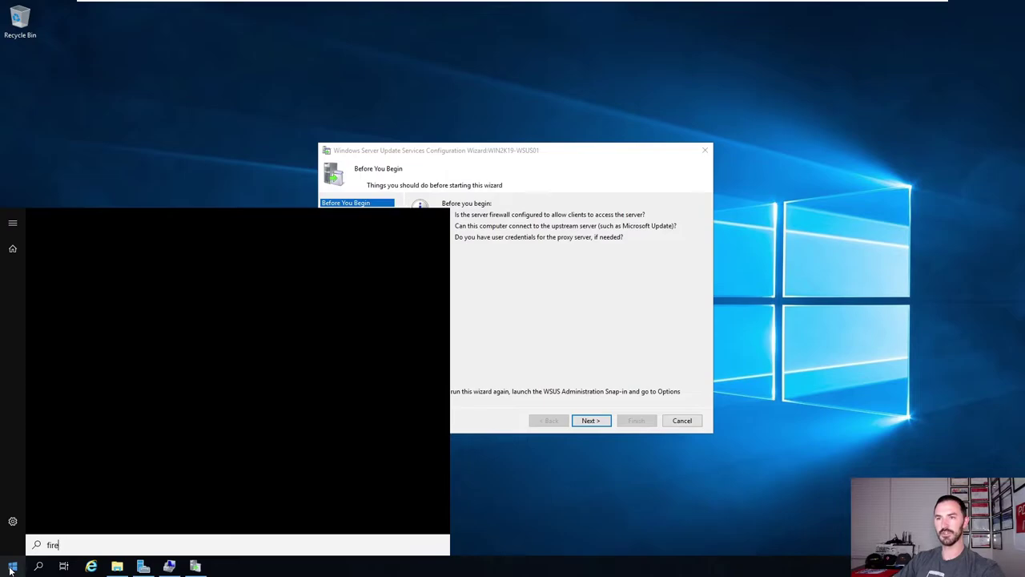
pyautogui.press('BackSpace')
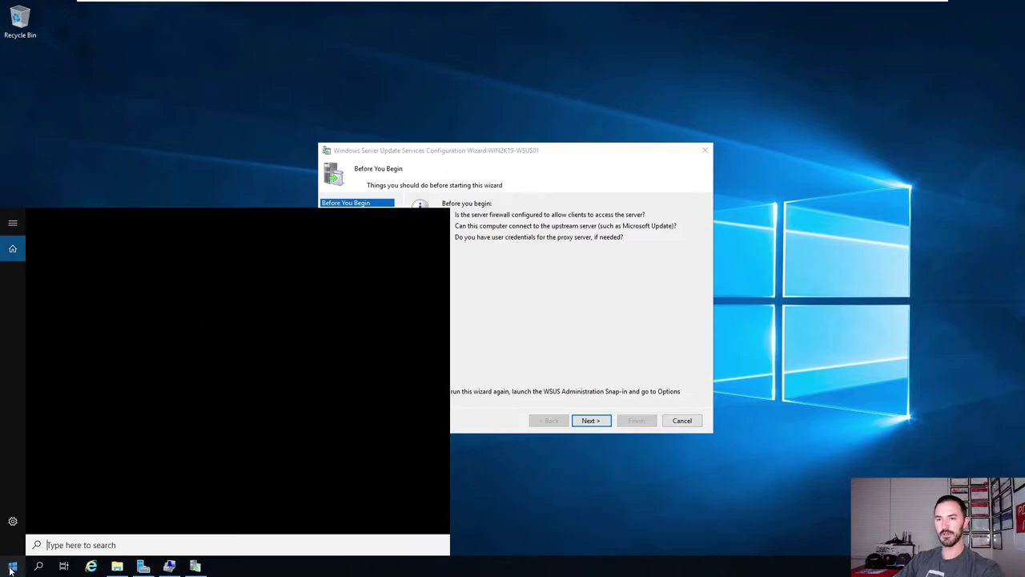
pyautogui.write('fire')
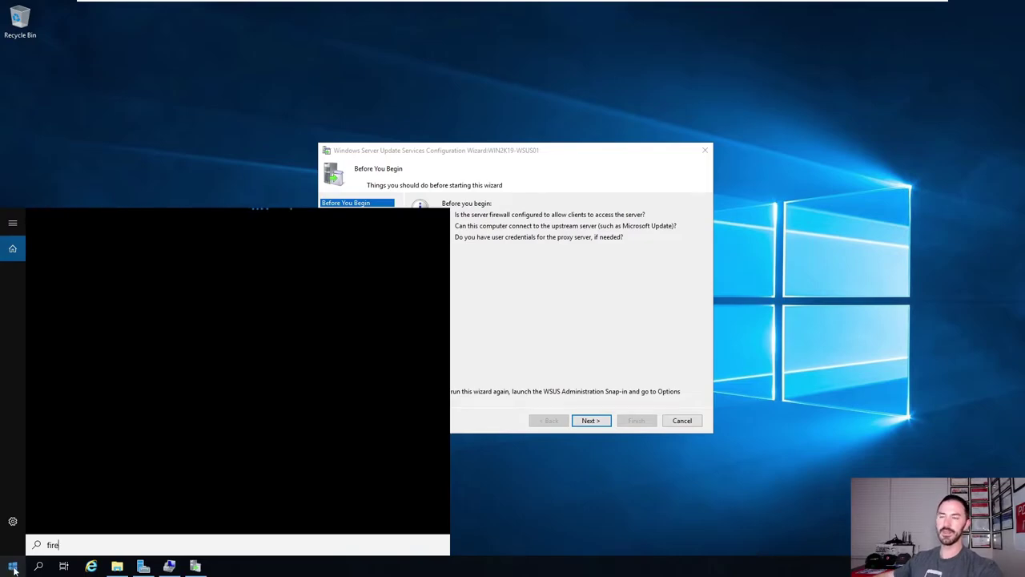
pyautogui.click(538, 336)
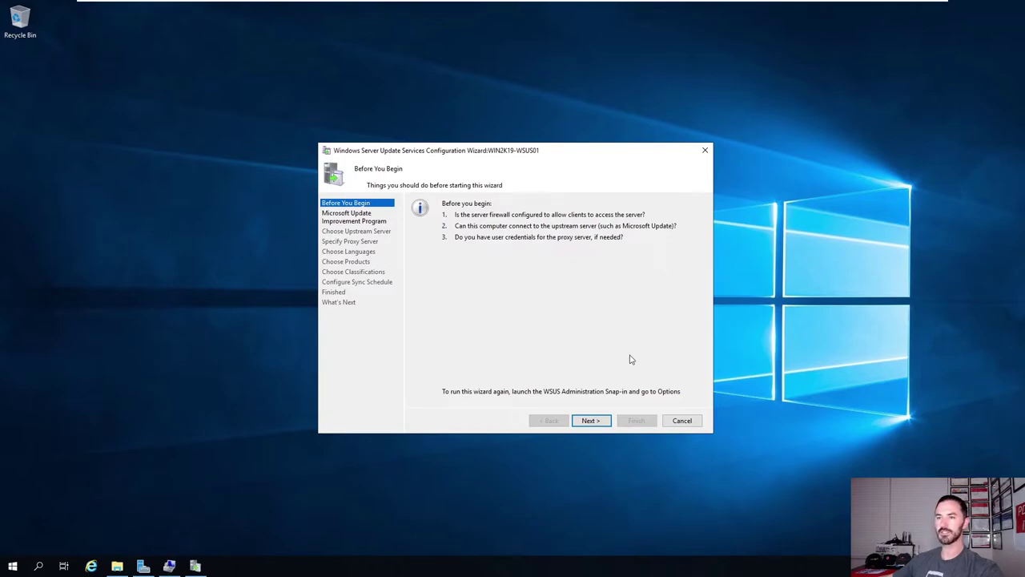
# Step: Search the Start menu for 'cmd', then expand the Windows System app folder
pyautogui.click(9, 565)
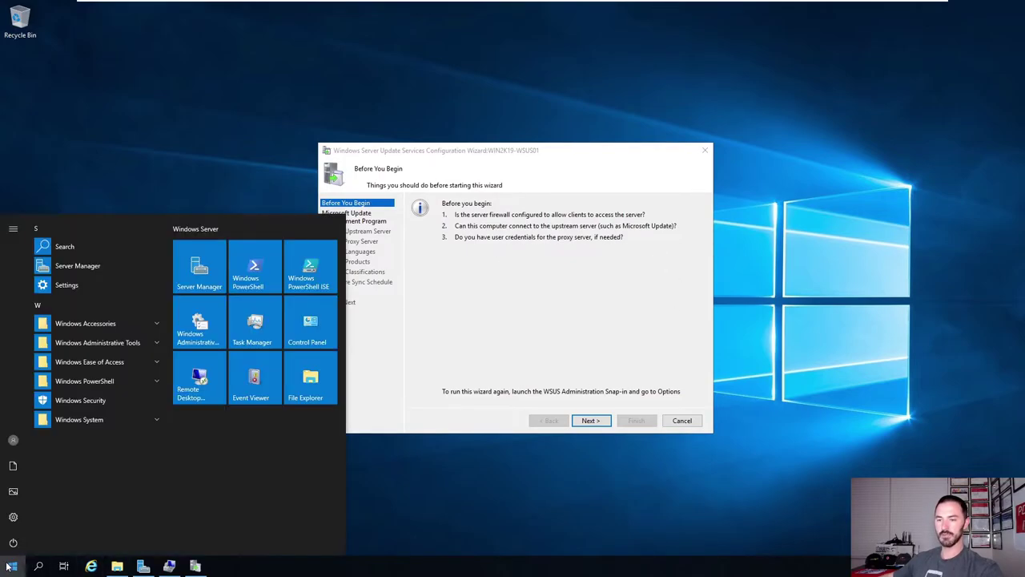
pyautogui.write('cmd')
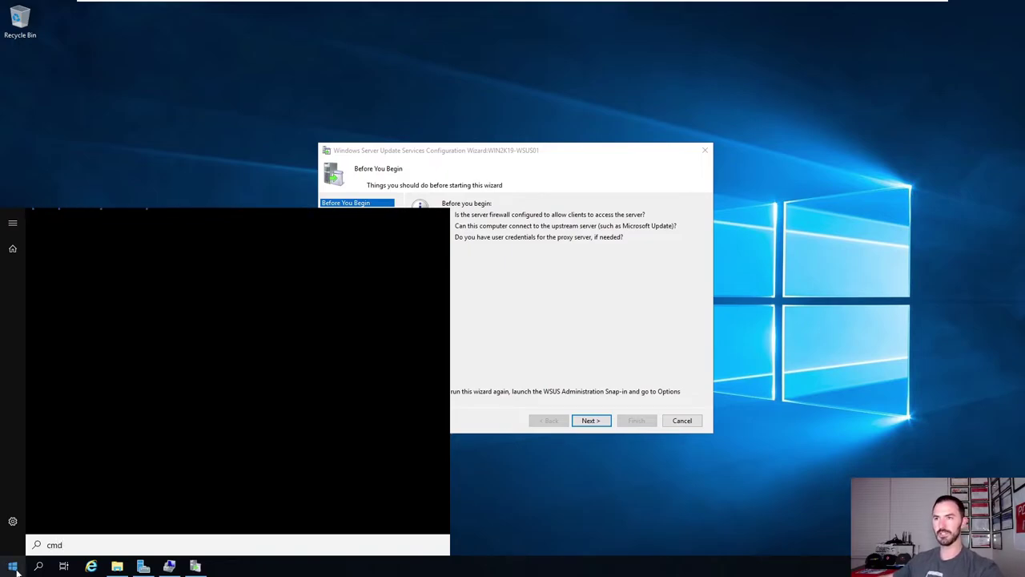
pyautogui.click(11, 570)
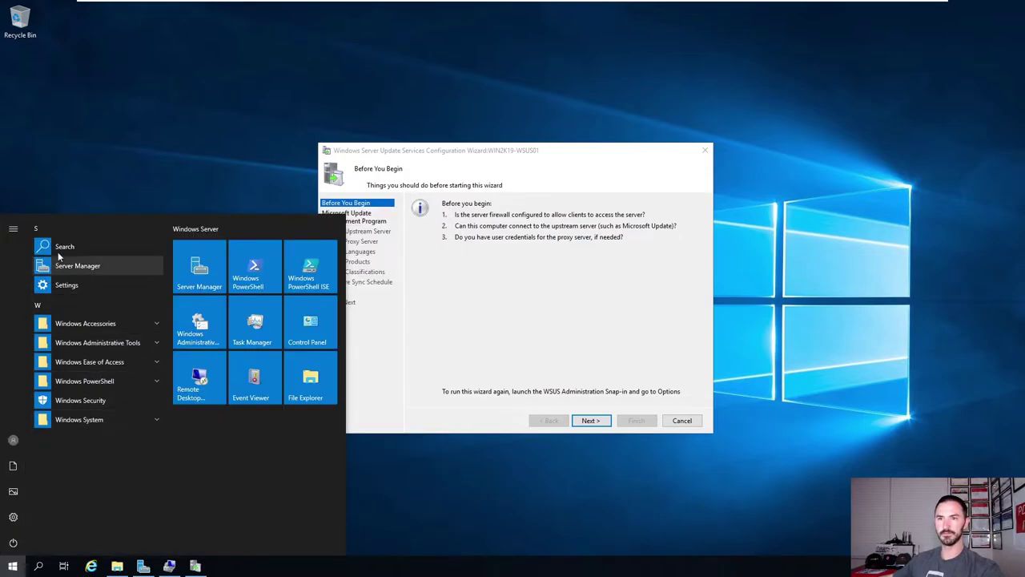
pyautogui.click(92, 419)
# Step: In Command Prompt, ping google.com and stop it with Ctrl+C after replies arrive
pyautogui.click(89, 438)
pyautogui.click(274, 172)
pyautogui.write('ping goog')
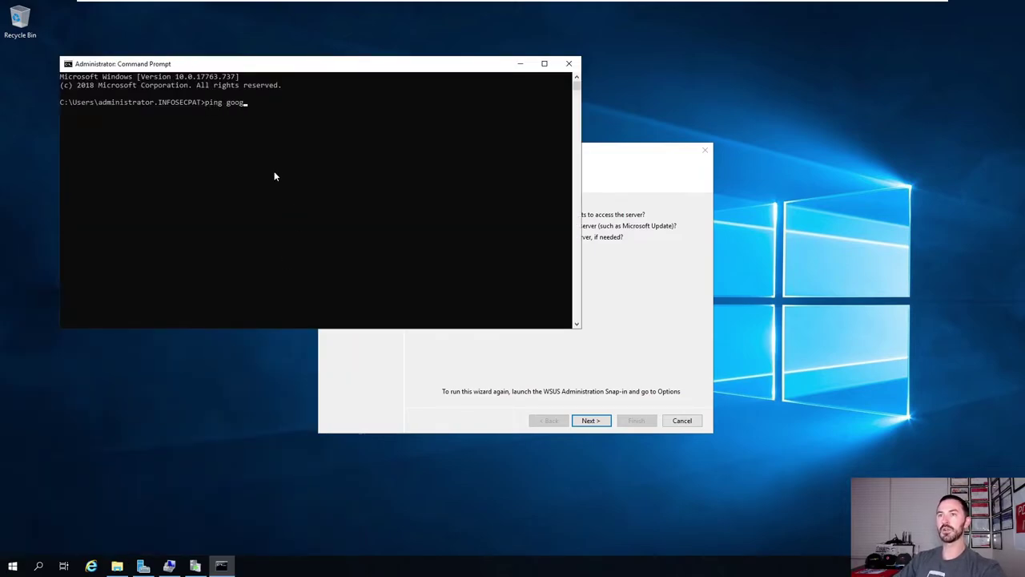
pyautogui.write('le.com')
pyautogui.press('Return')
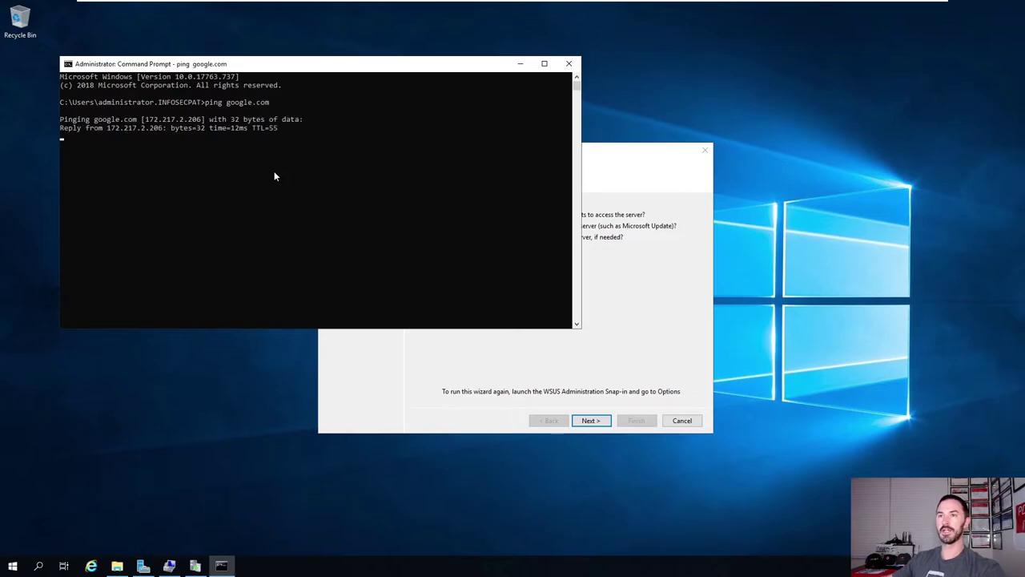
pyautogui.hotkey('ctrl', 'c')
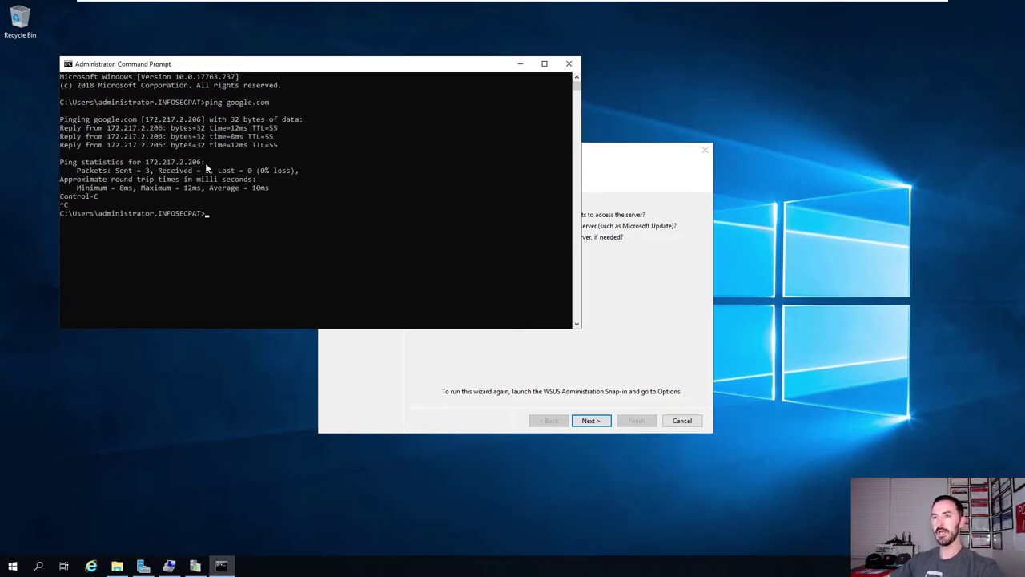
# Step: Ping microsoft.com, watch it time out, then close Command Prompt
pyautogui.write('ping m')
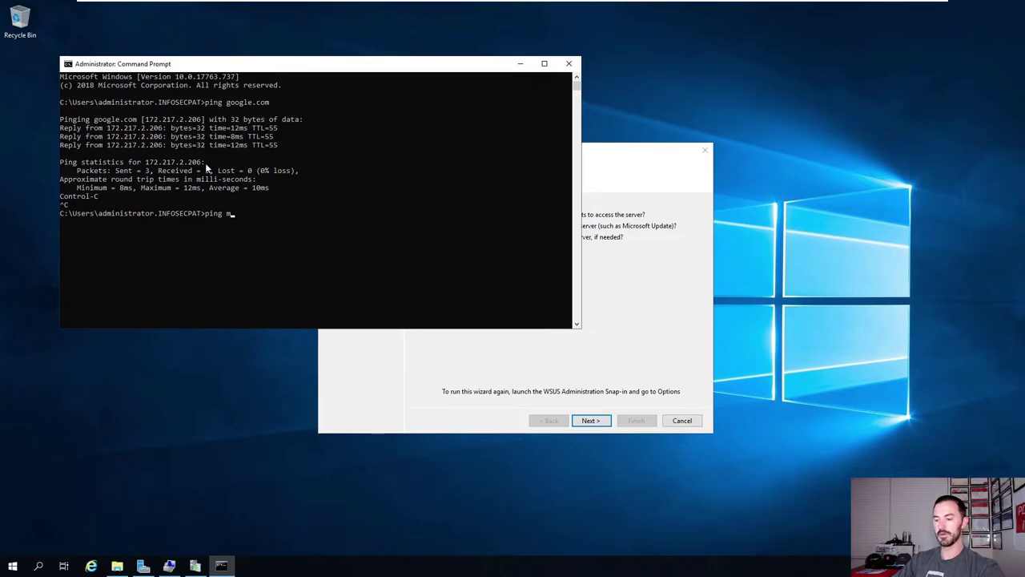
pyautogui.write('ic')
pyautogui.press('BackSpace')
pyautogui.press('BackSpace')
pyautogui.write('isro')
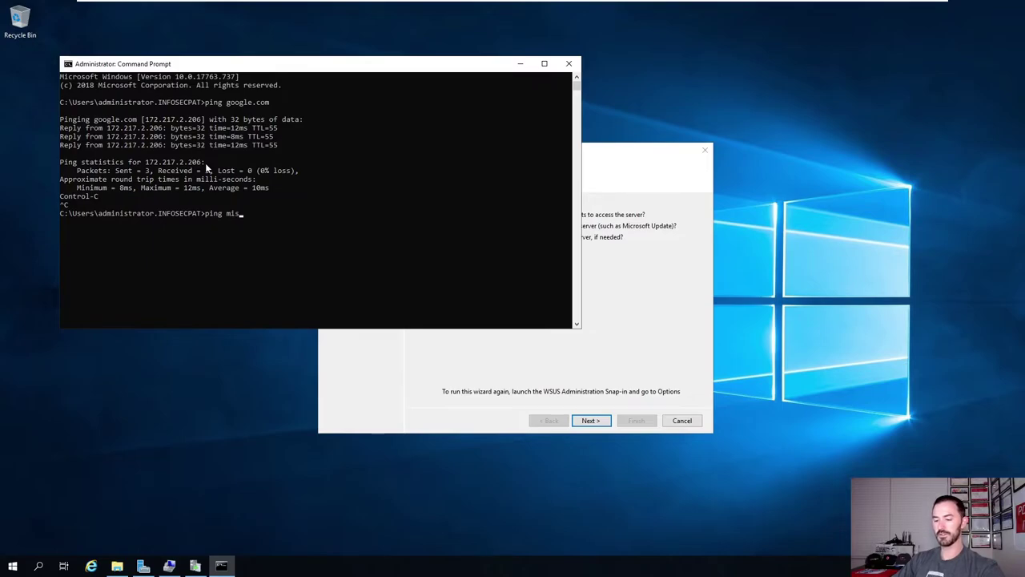
pyautogui.press('BackSpace')
pyautogui.press('BackSpace')
pyautogui.press('BackSpace')
pyautogui.write('croso')
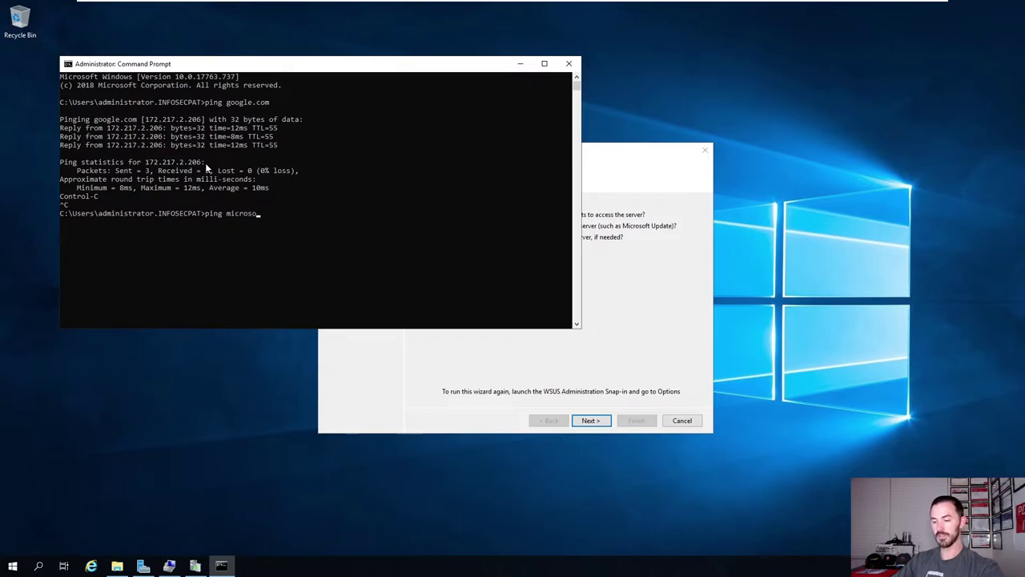
pyautogui.write('ft.com')
pyautogui.press('Return')
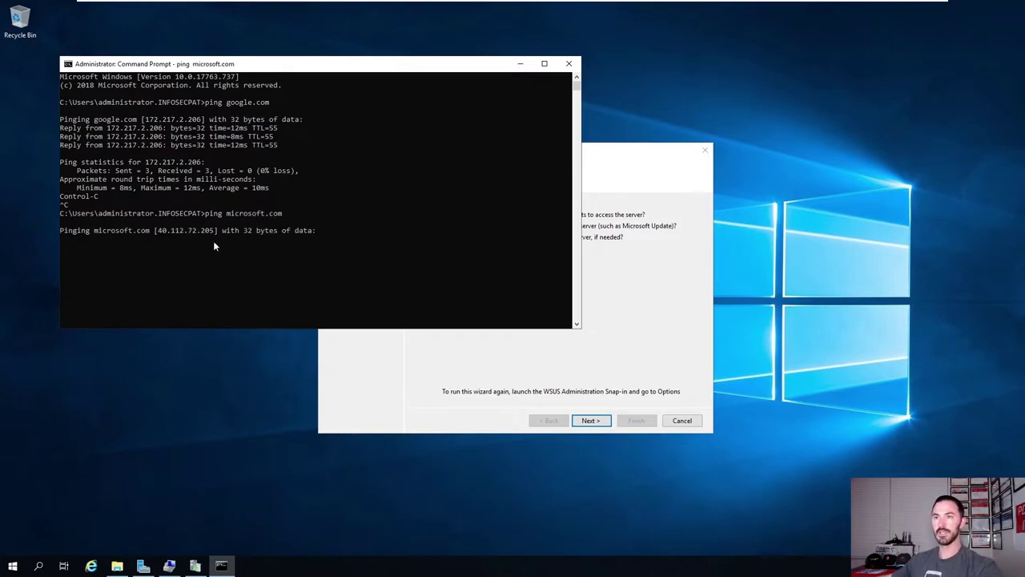
pyautogui.click(340, 241)
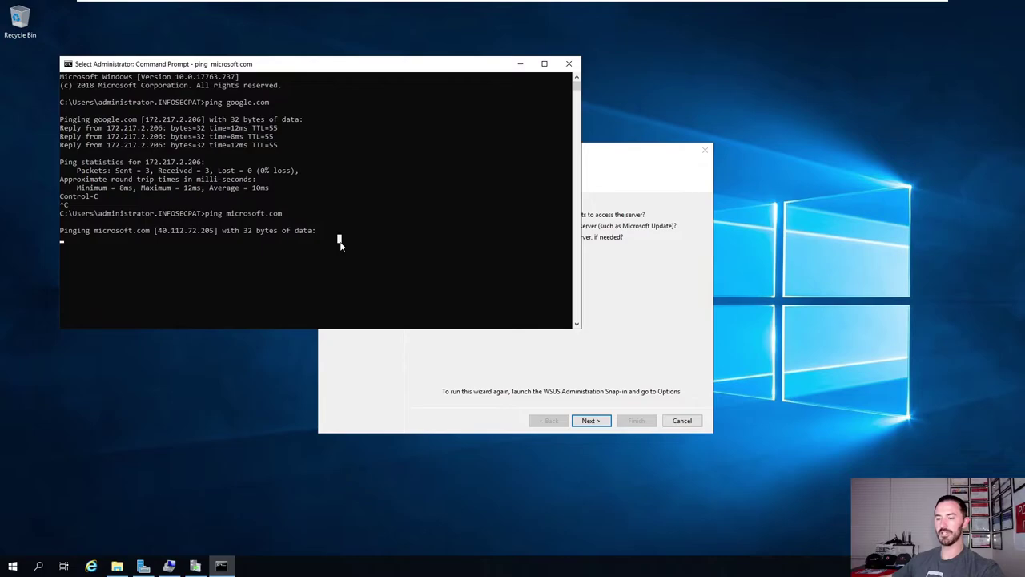
pyautogui.press('Escape')
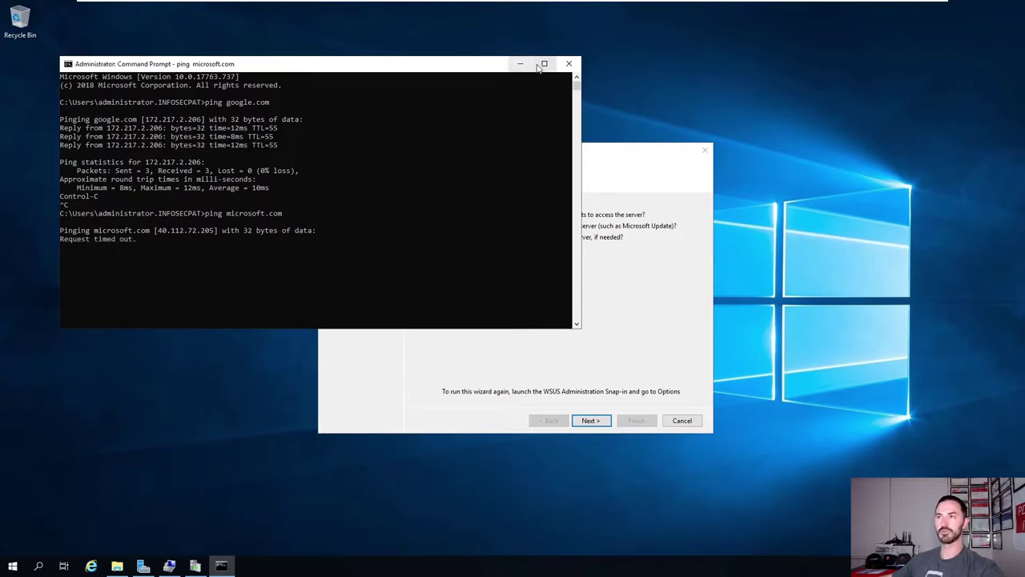
pyautogui.click(567, 64)
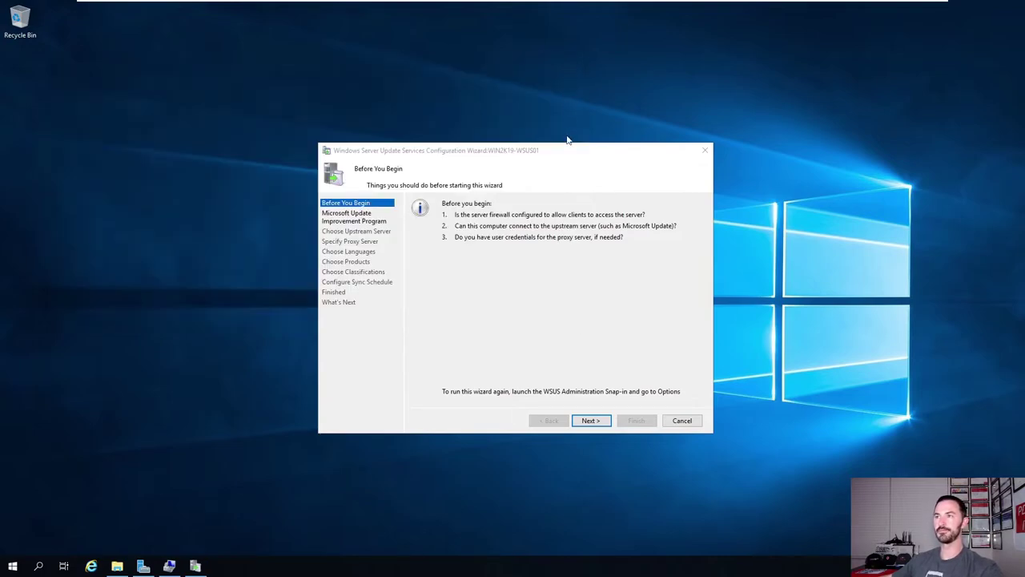
# Step: Skip the improvement program, keep Synchronize from Microsoft Update, and start connecting upstream
pyautogui.click(591, 422)
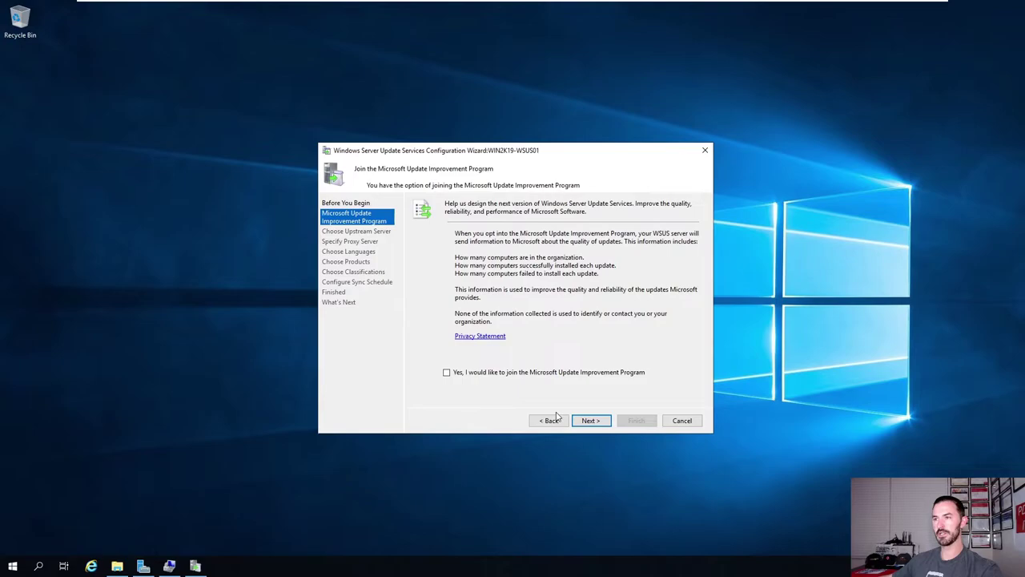
pyautogui.click(594, 427)
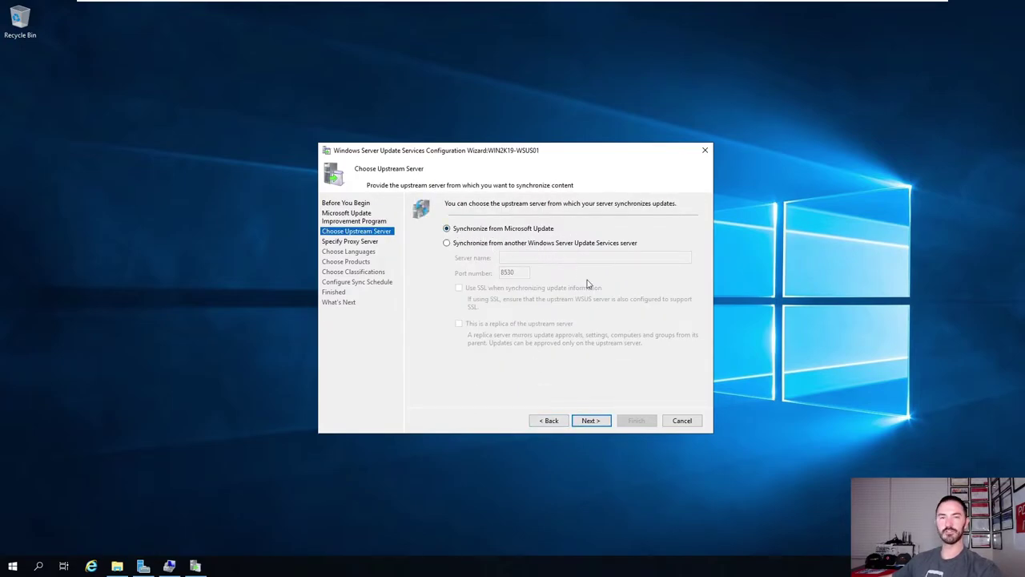
pyautogui.click(595, 425)
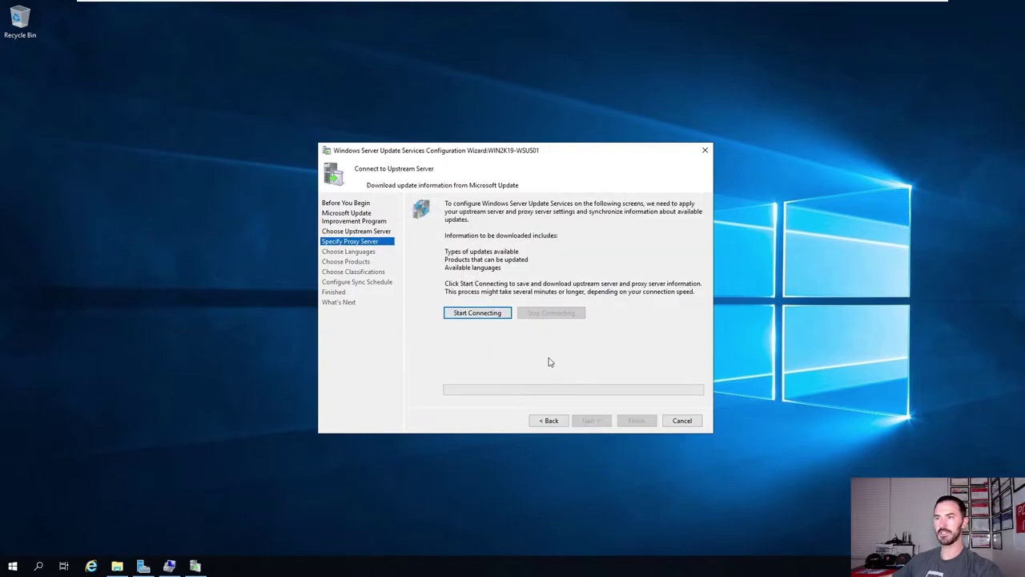
pyautogui.click(468, 317)
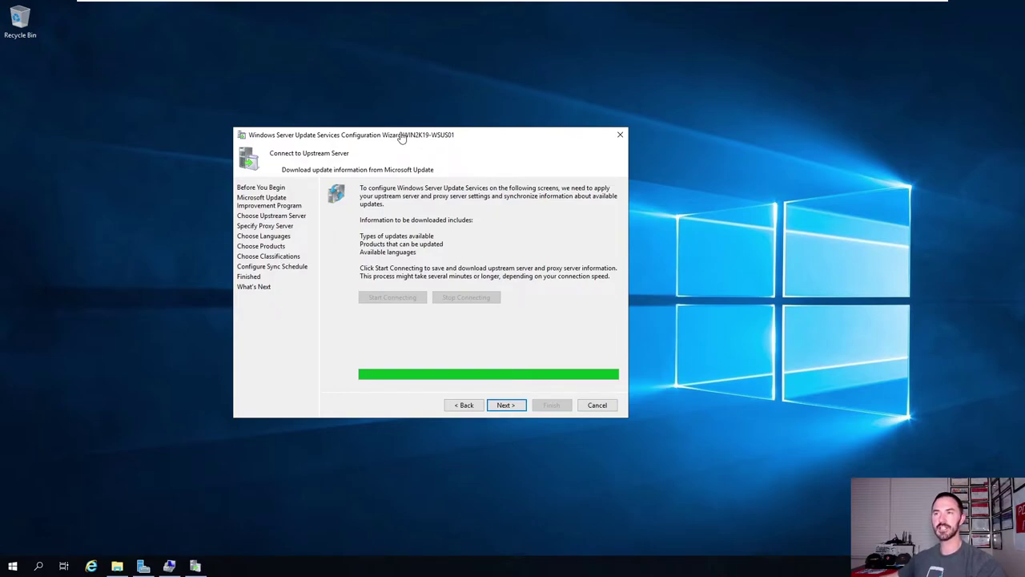
pyautogui.moveTo(340, 138); pyautogui.dragTo(319, 138)
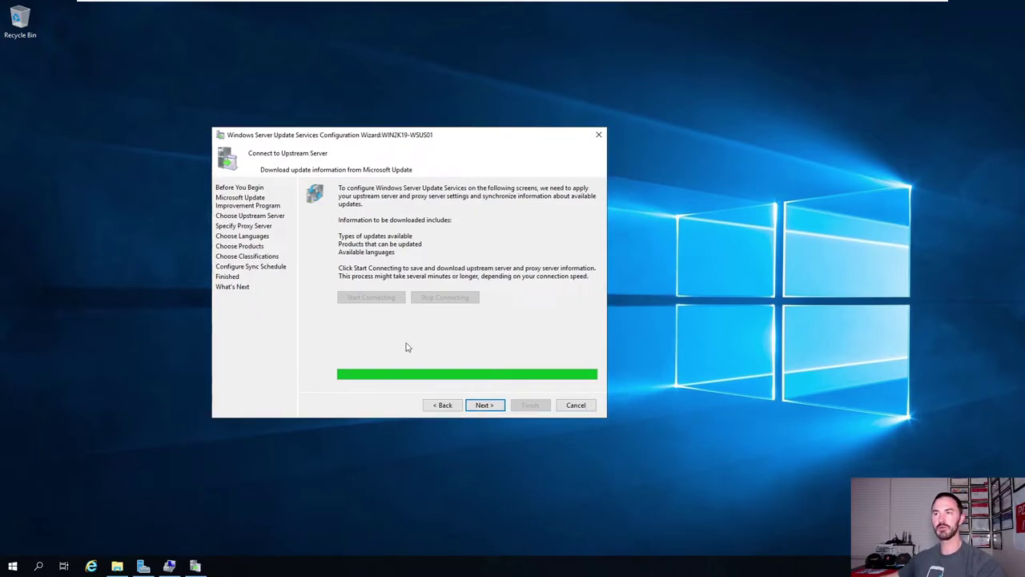
# Step: Keep English only, then uncheck Windows and select only Windows Server 2019 as the product
pyautogui.click(486, 408)
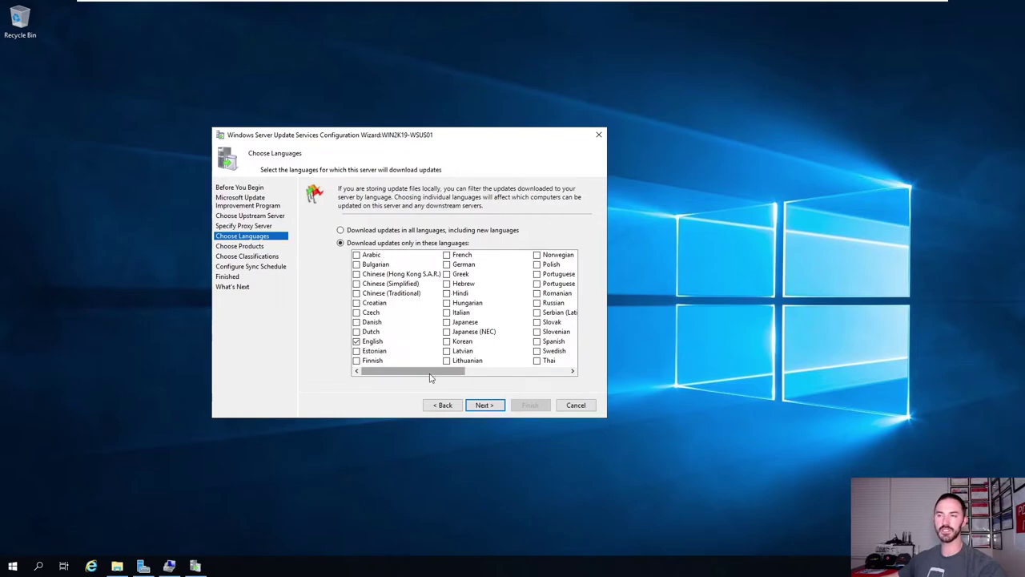
pyautogui.click(486, 405)
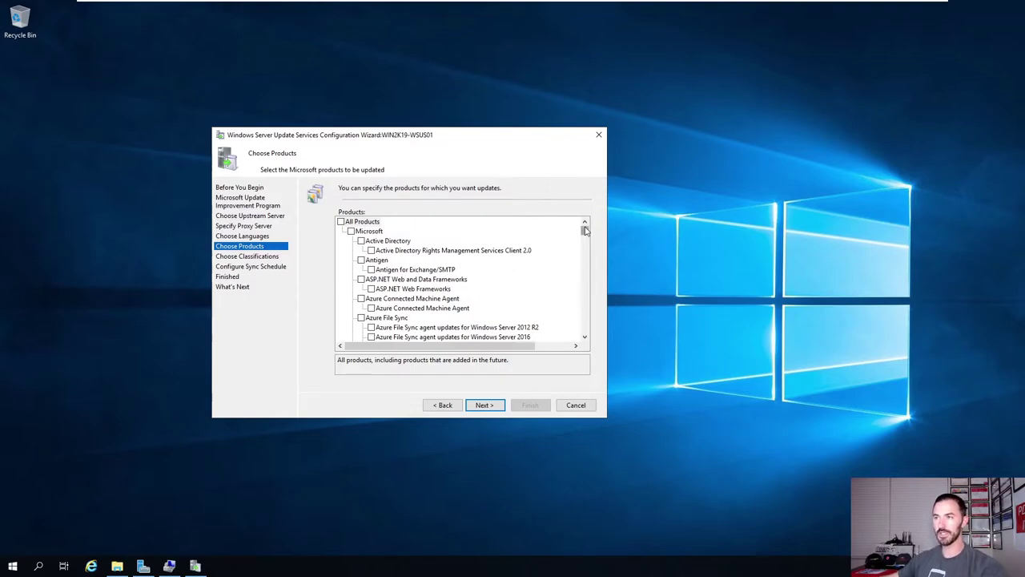
pyautogui.moveTo(585, 235); pyautogui.dragTo(506, 307)
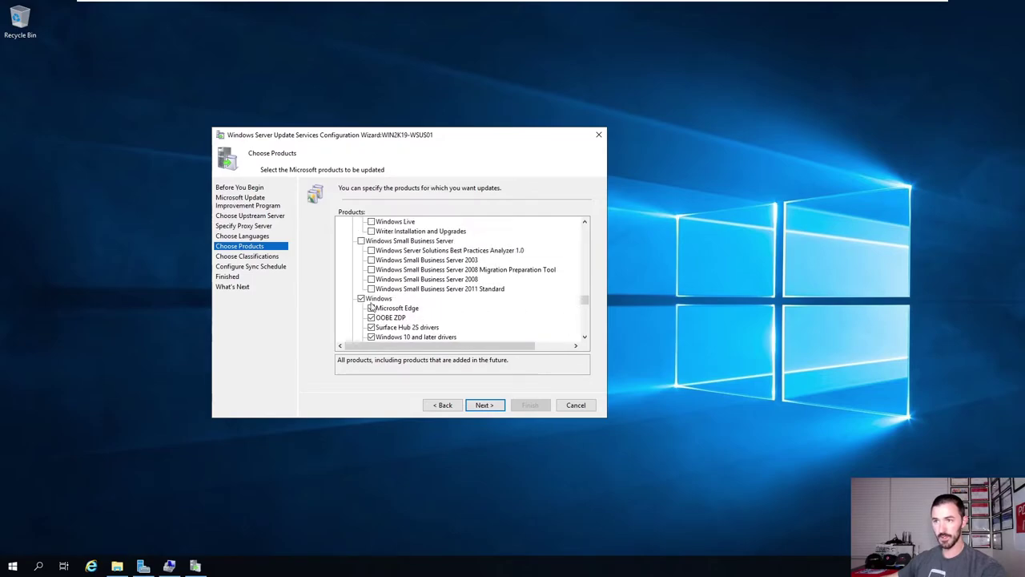
pyautogui.click(362, 298)
pyautogui.scroll(-1, 584, 340)
pyautogui.moveTo(585, 307); pyautogui.dragTo(501, 318)
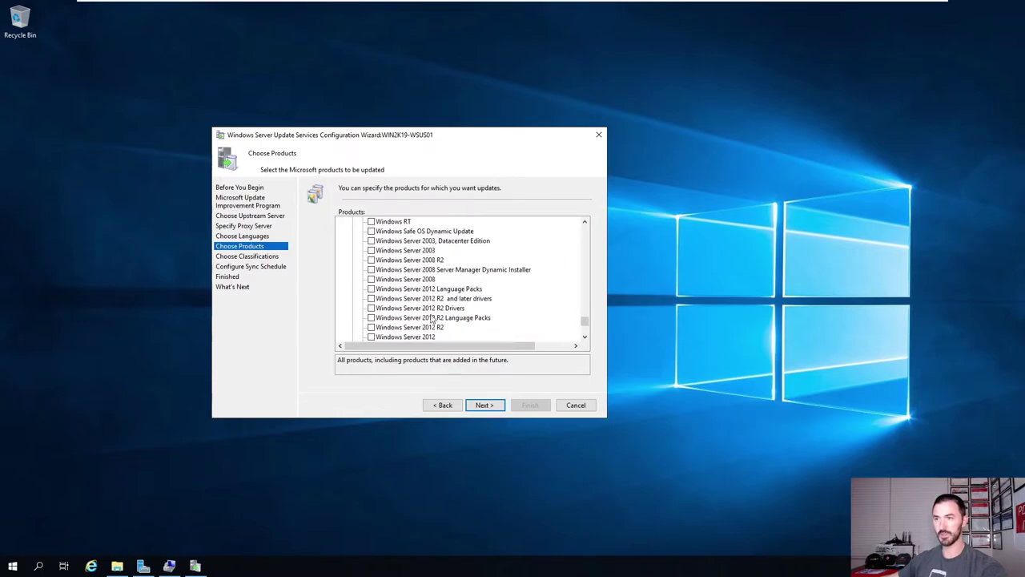
pyautogui.scroll(-4, 434, 320)
pyautogui.click(405, 271)
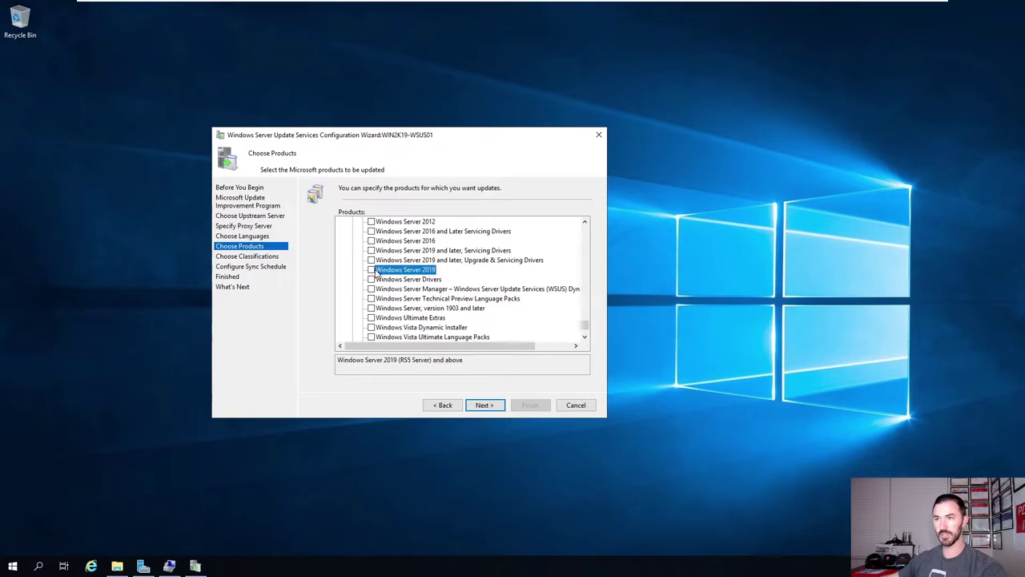
pyautogui.click(481, 404)
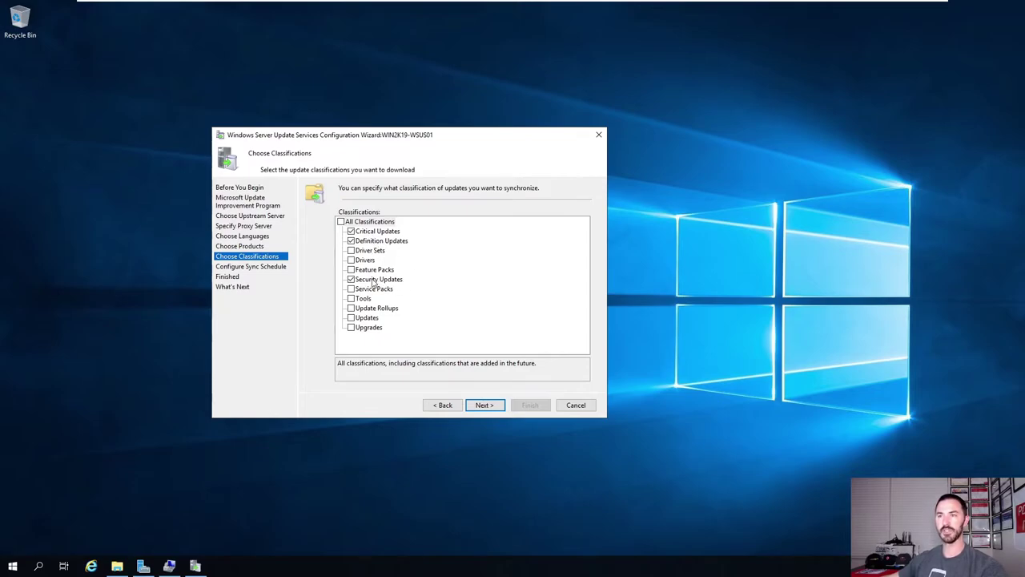
# Step: Keep manual sync, check Begin initial synchronization, finish, and maximize the Update Services window
pyautogui.click(483, 406)
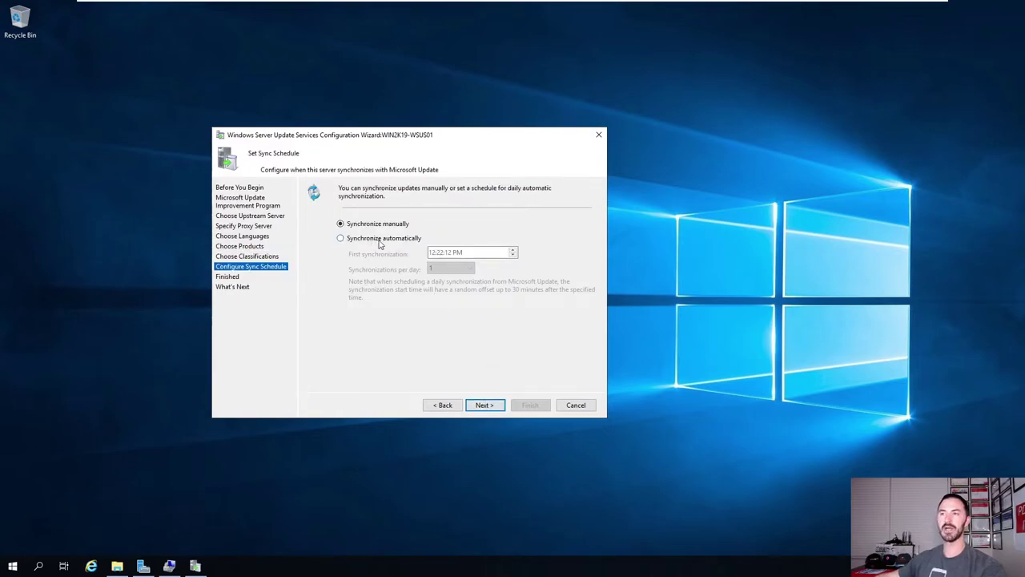
pyautogui.click(483, 406)
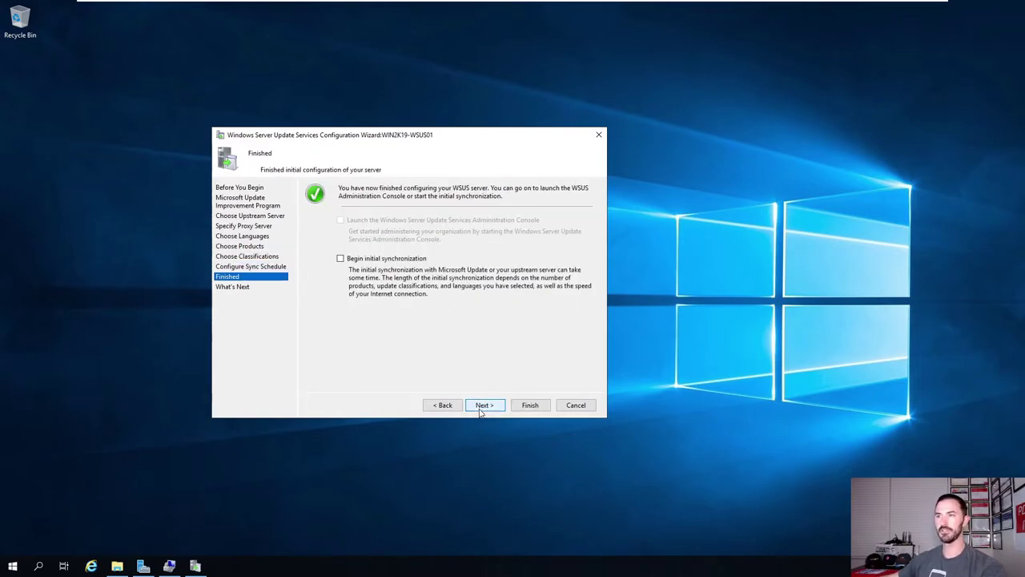
pyautogui.click(364, 262)
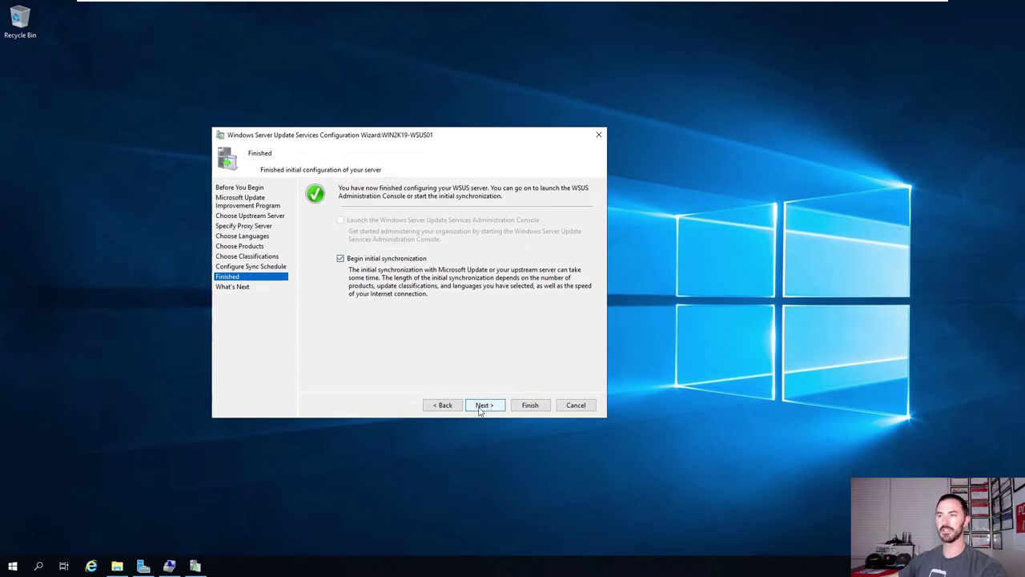
pyautogui.click(483, 405)
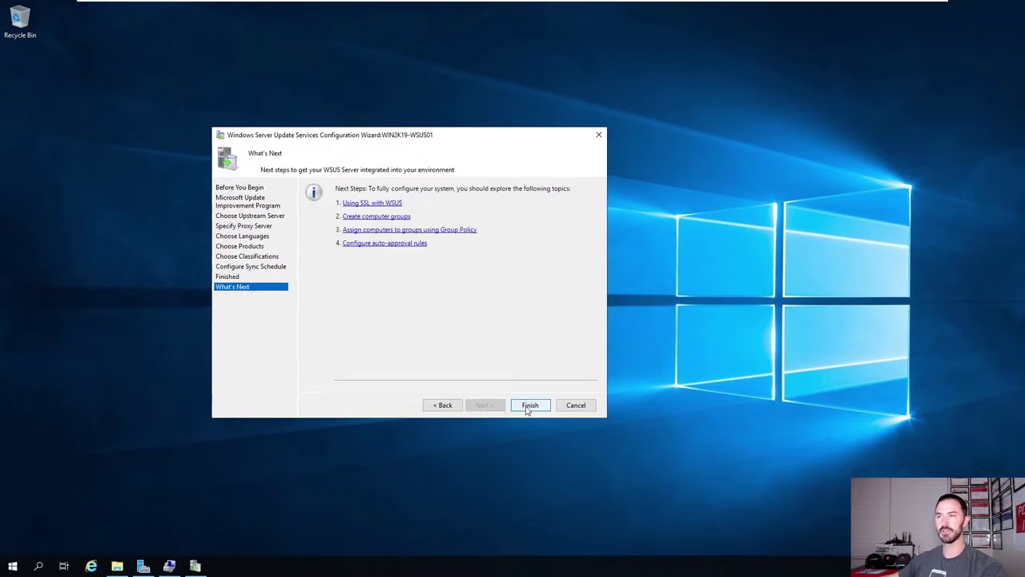
pyautogui.click(530, 406)
pyautogui.moveTo(335, 80); pyautogui.dragTo(458, 74)
pyautogui.doubleClick(458, 72)
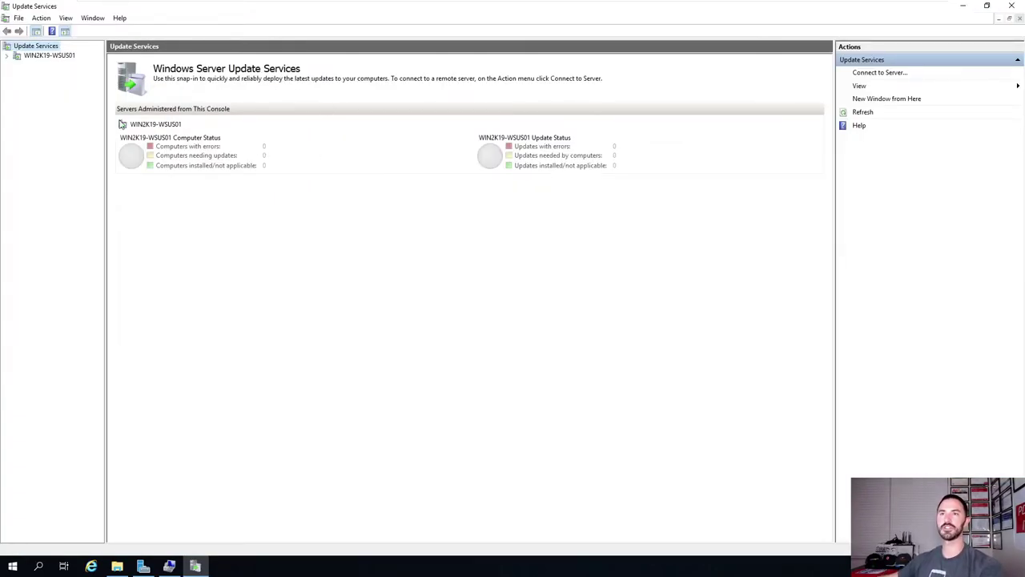
# Step: Under WIN2K19-WSUS01 > Updates, show All Updates with status Any and refresh
pyautogui.click(38, 55)
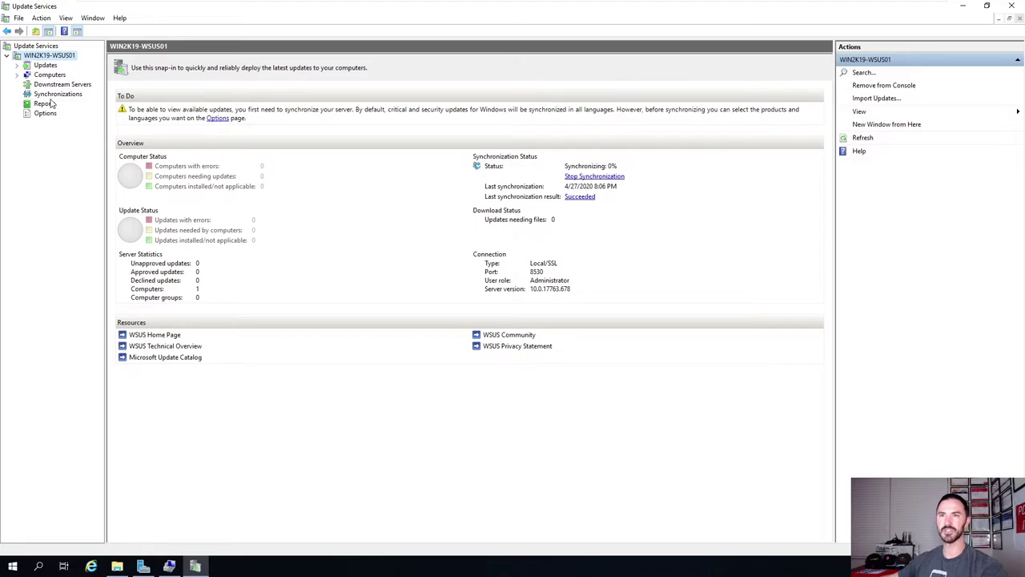
pyautogui.click(18, 75)
pyautogui.click(18, 66)
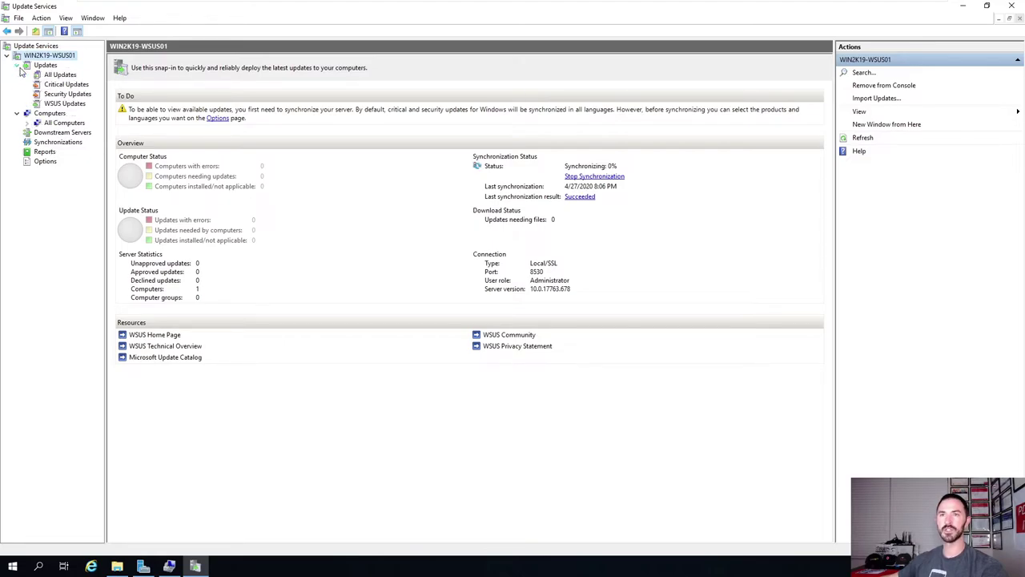
pyautogui.click(45, 65)
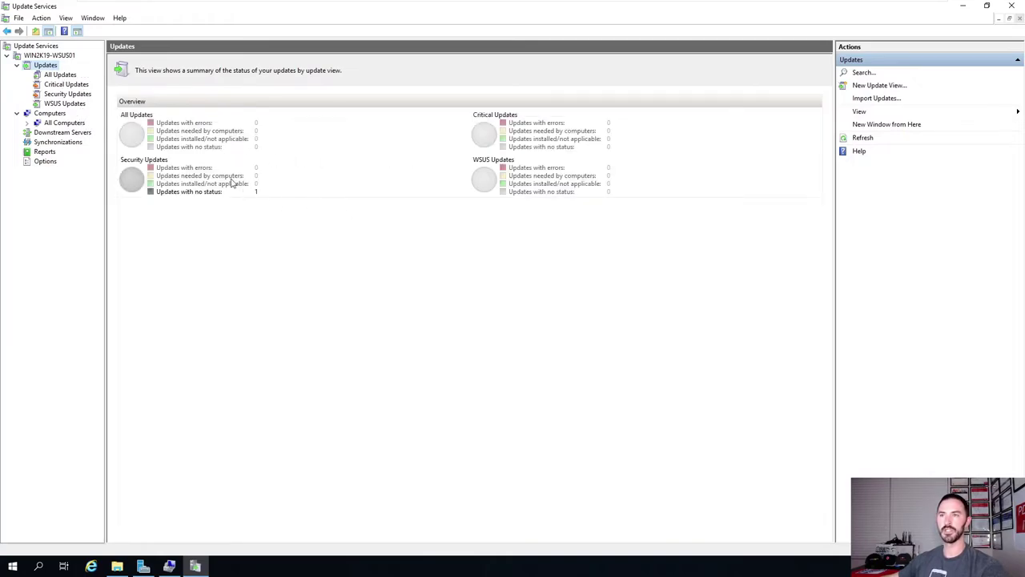
pyautogui.click(64, 76)
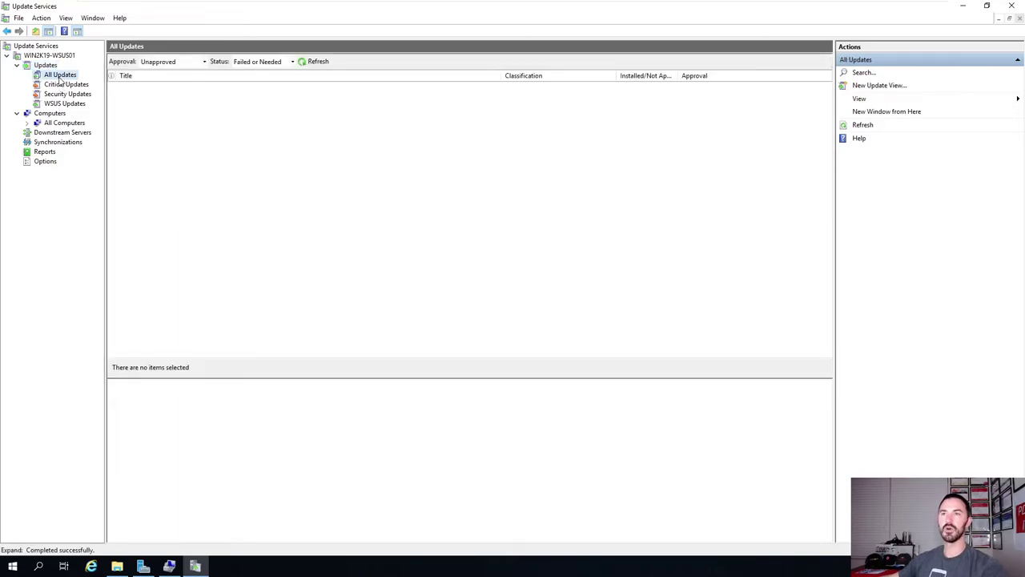
pyautogui.click(291, 62)
pyautogui.click(264, 121)
pyautogui.click(322, 67)
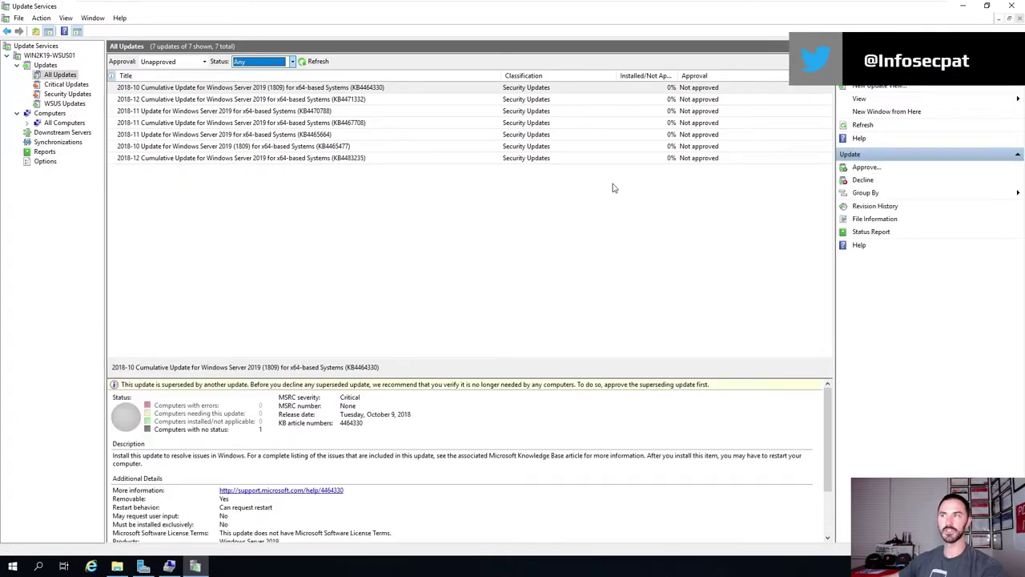
# Step: List Critical Updates with status Any, keeping the Unapproved approval filter
pyautogui.click(71, 84)
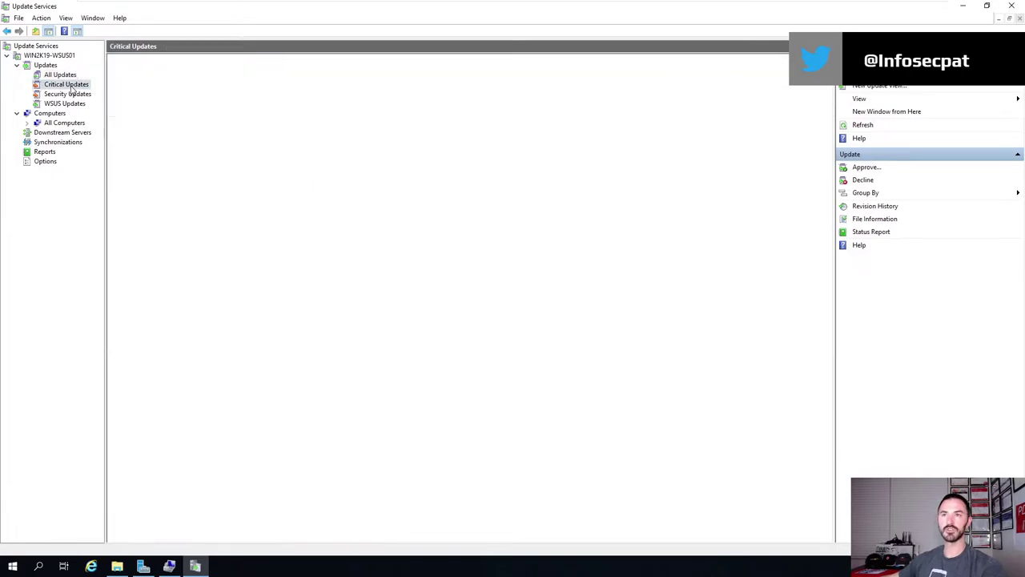
pyautogui.click(292, 61)
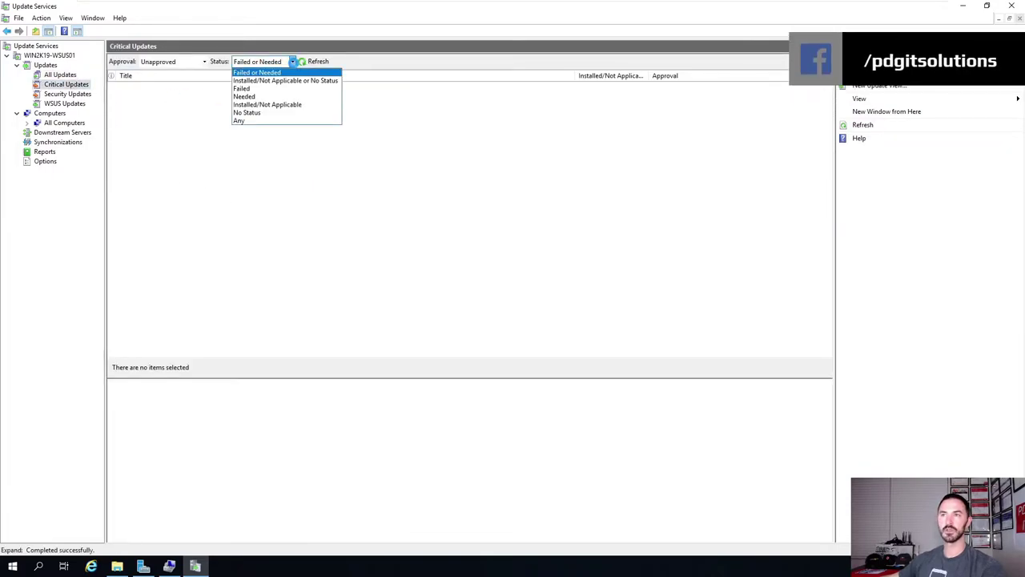
pyautogui.click(249, 119)
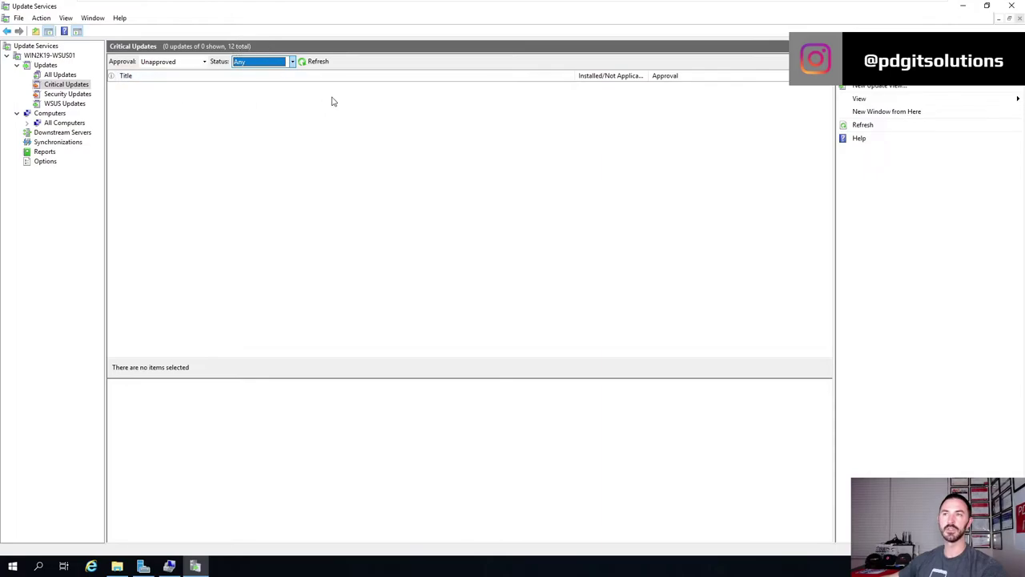
pyautogui.click(202, 64)
pyautogui.click(199, 73)
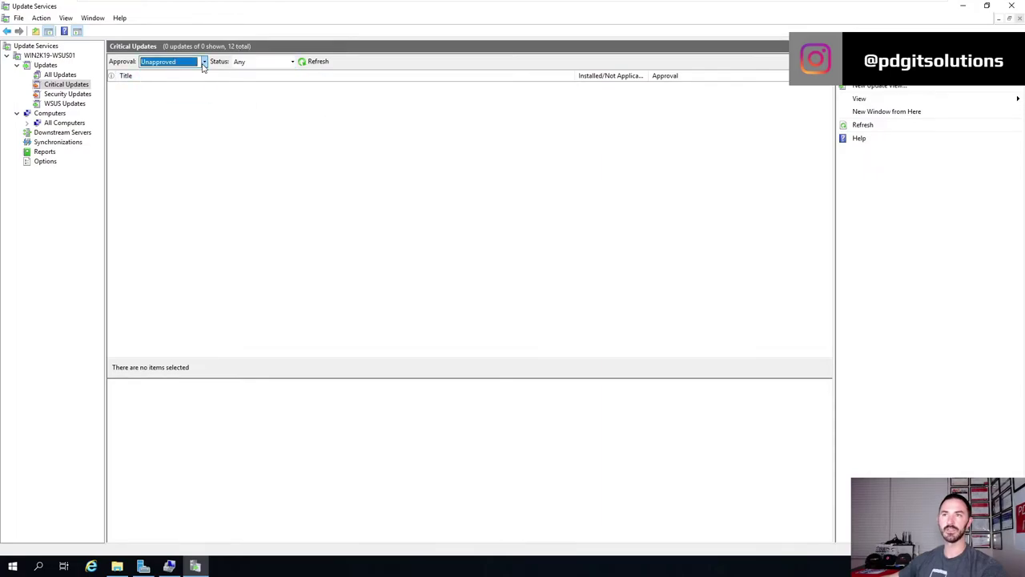
# Step: View Security Updates, refresh WSUS Updates with status Any, then show the Computers summary
pyautogui.click(70, 95)
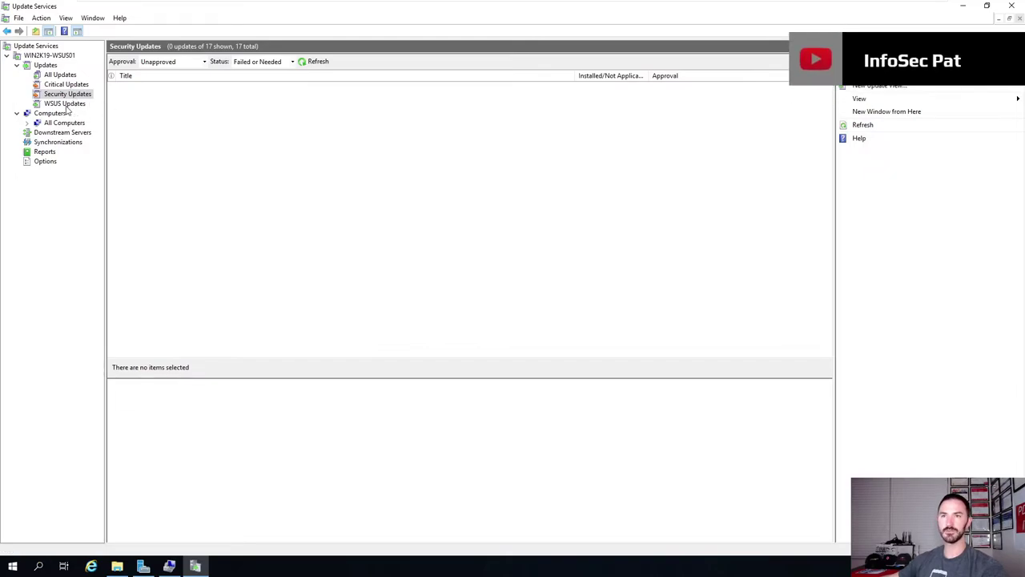
pyautogui.click(67, 105)
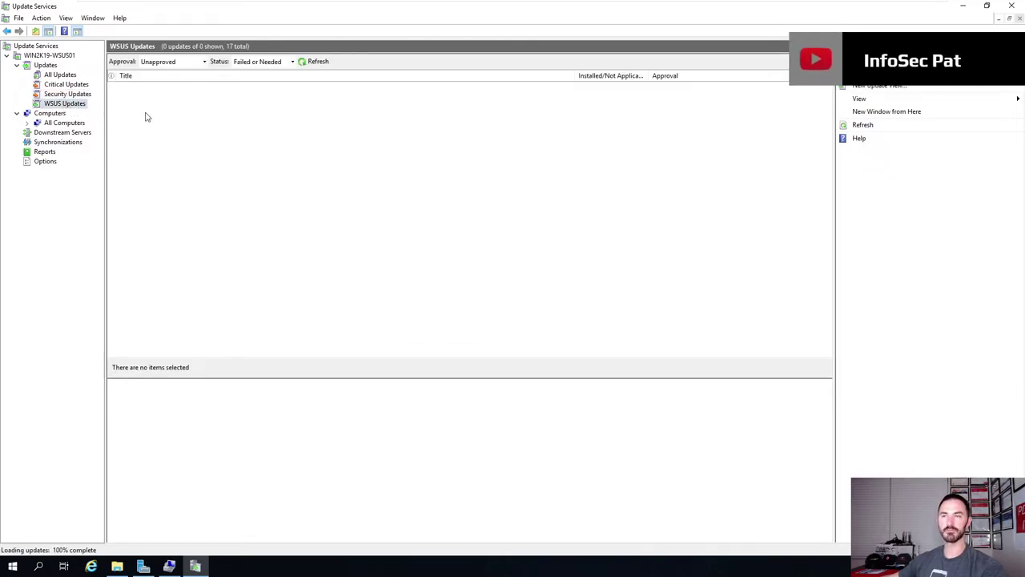
pyautogui.click(293, 61)
pyautogui.click(255, 120)
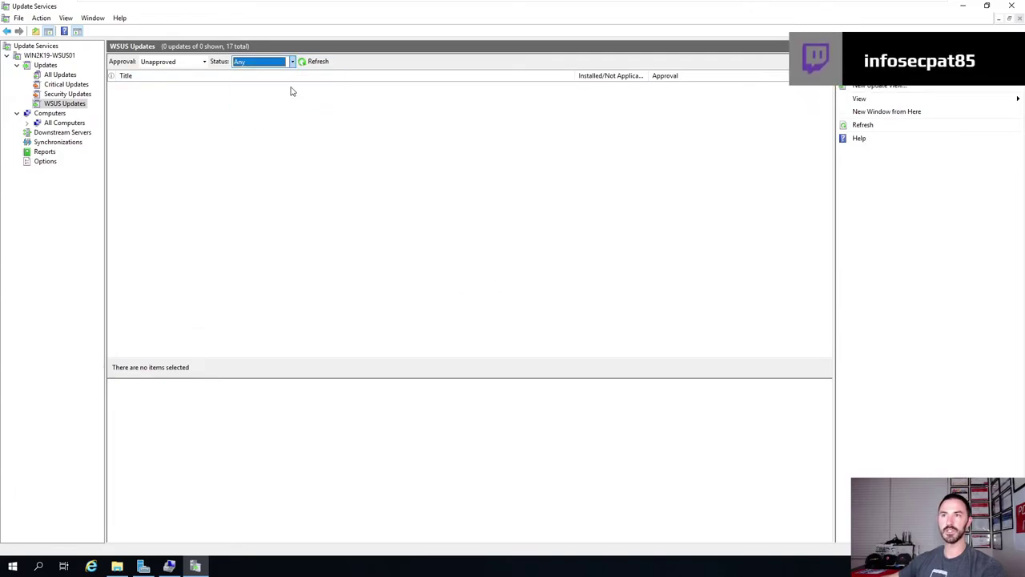
pyautogui.click(314, 61)
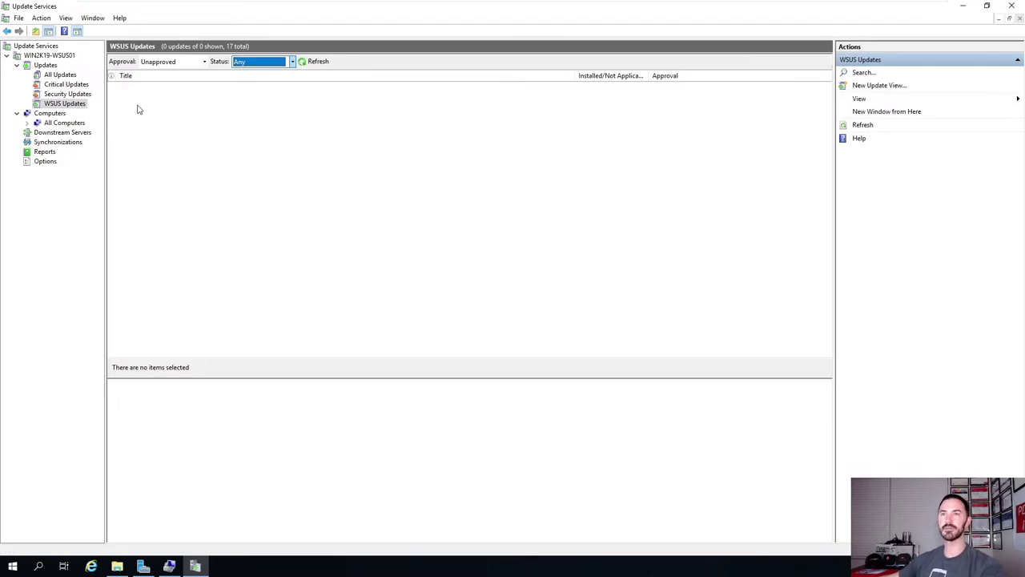
pyautogui.click(48, 114)
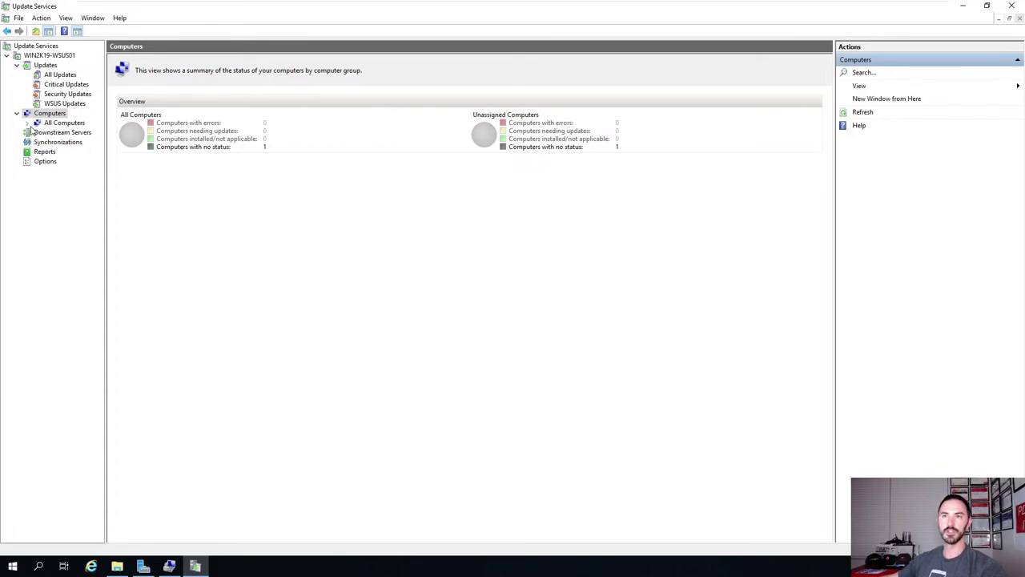
# Step: View Unassigned Computers under All Computers, then open Options > Computers assignment settings
pyautogui.click(27, 123)
pyautogui.click(64, 123)
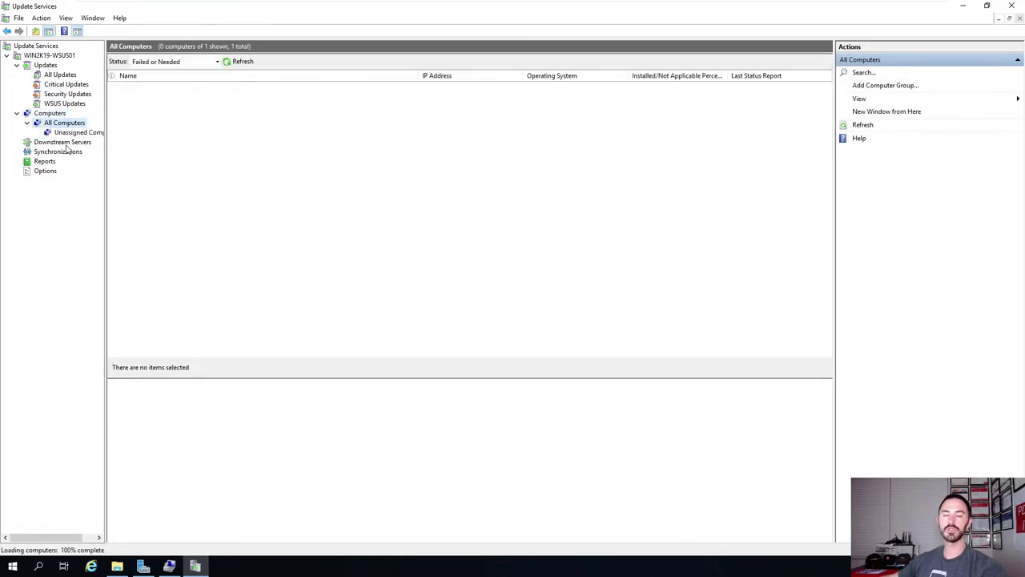
pyautogui.click(73, 133)
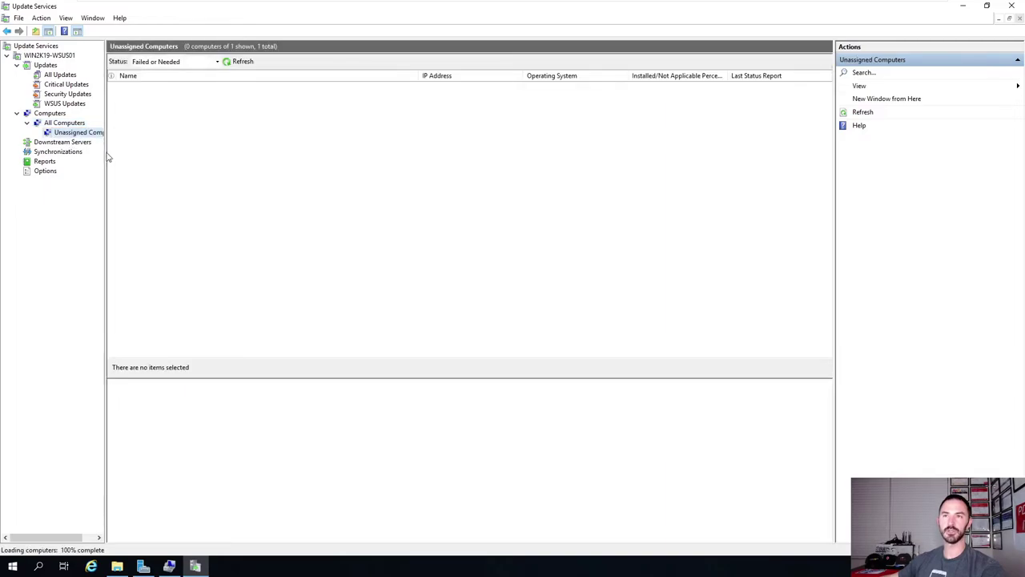
pyautogui.moveTo(105, 151); pyautogui.dragTo(142, 153)
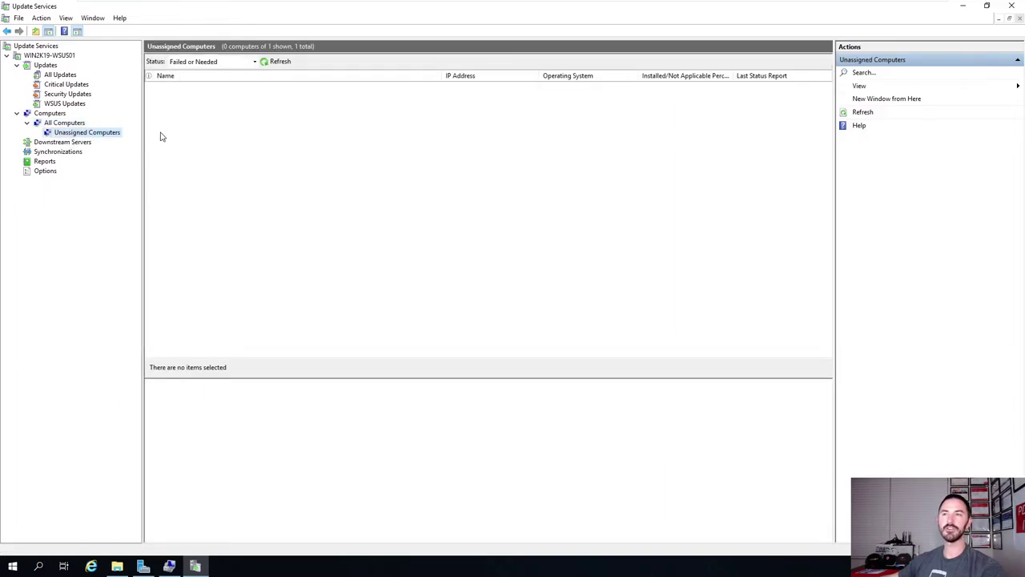
pyautogui.click(45, 171)
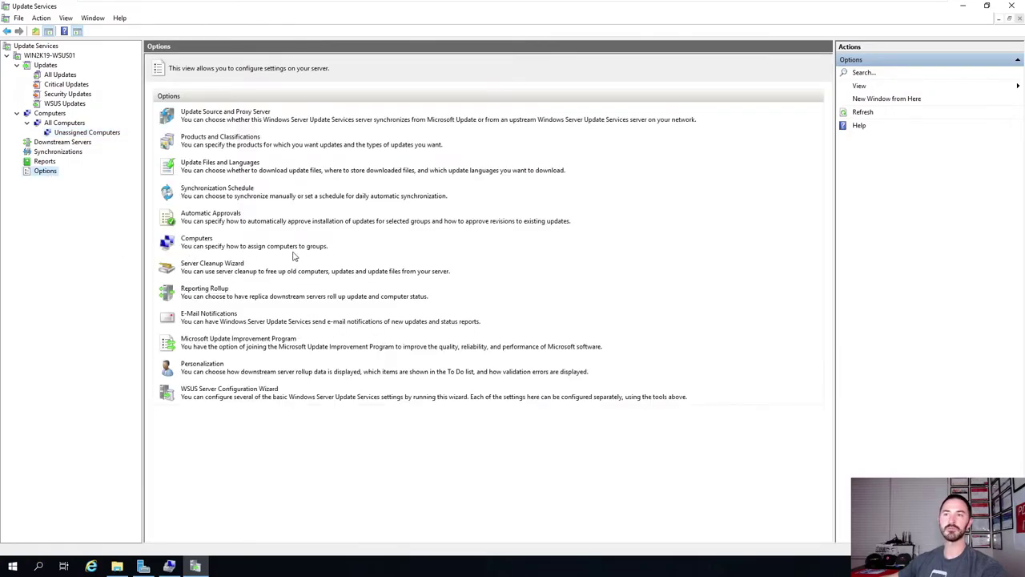
pyautogui.click(193, 238)
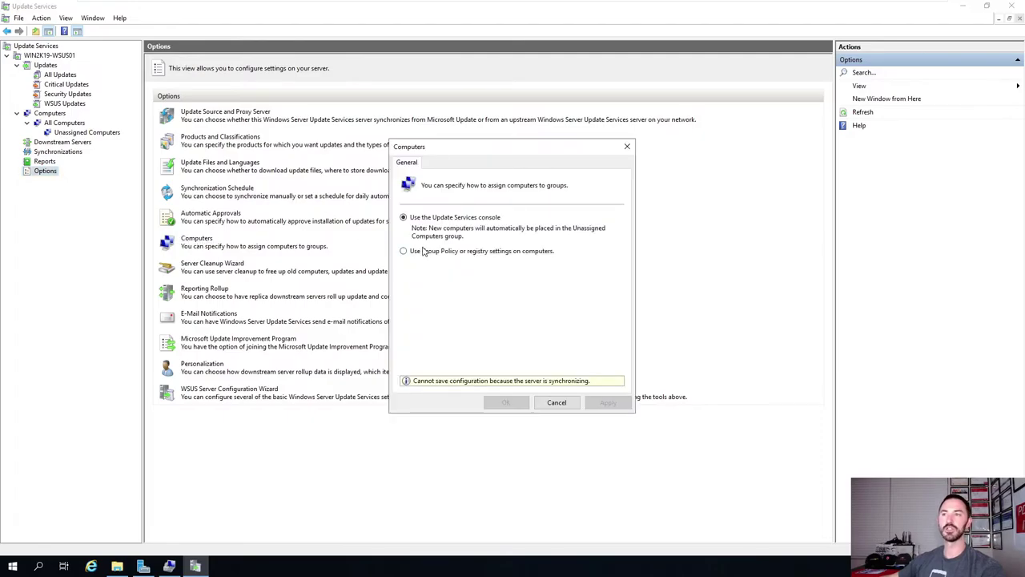
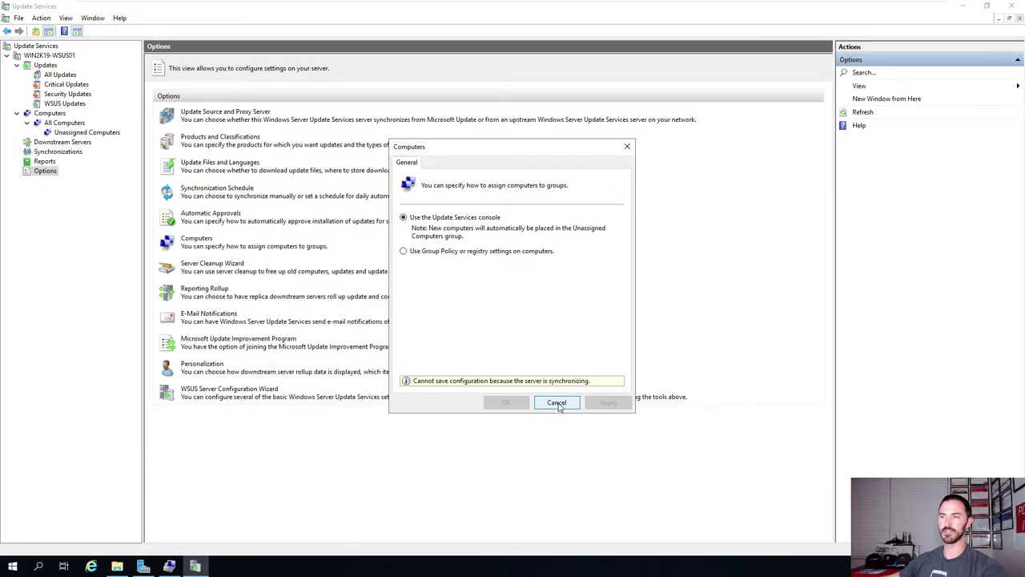
# Step: Cancel the Computers dialog and list Unassigned Computers with Status Any, selecting win2k19-core
pyautogui.click(557, 406)
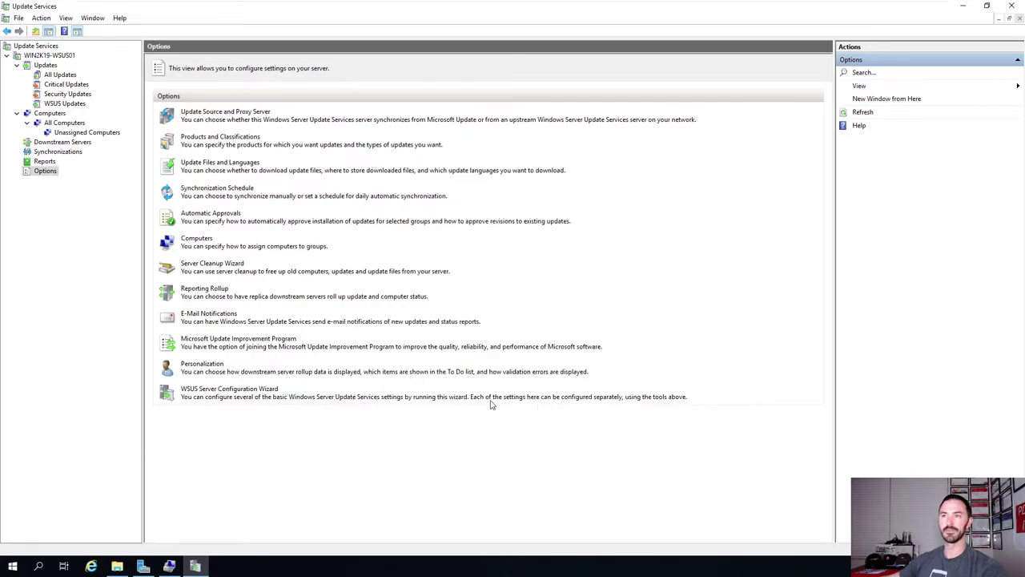
pyautogui.click(71, 133)
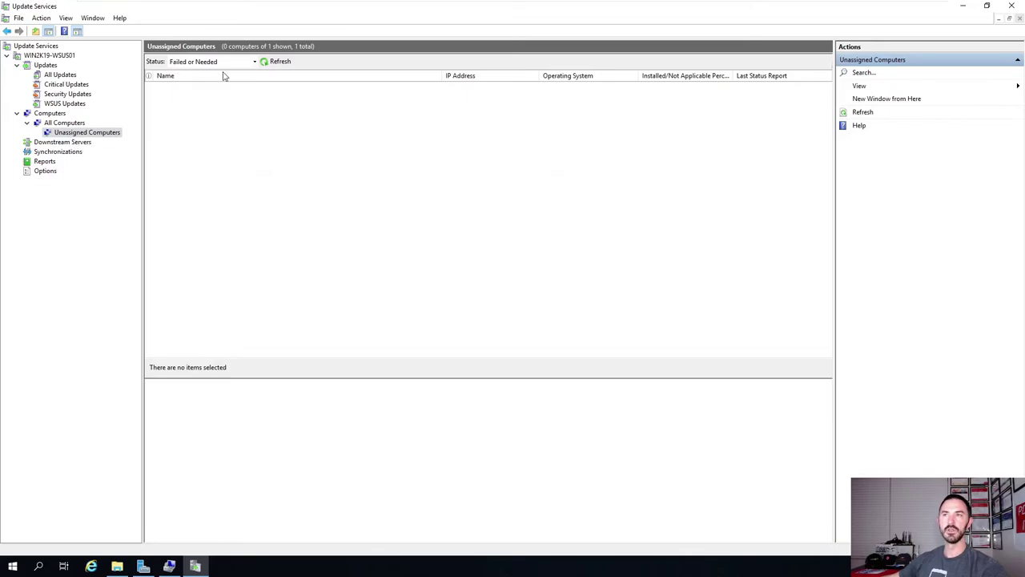
pyautogui.click(279, 61)
pyautogui.click(253, 62)
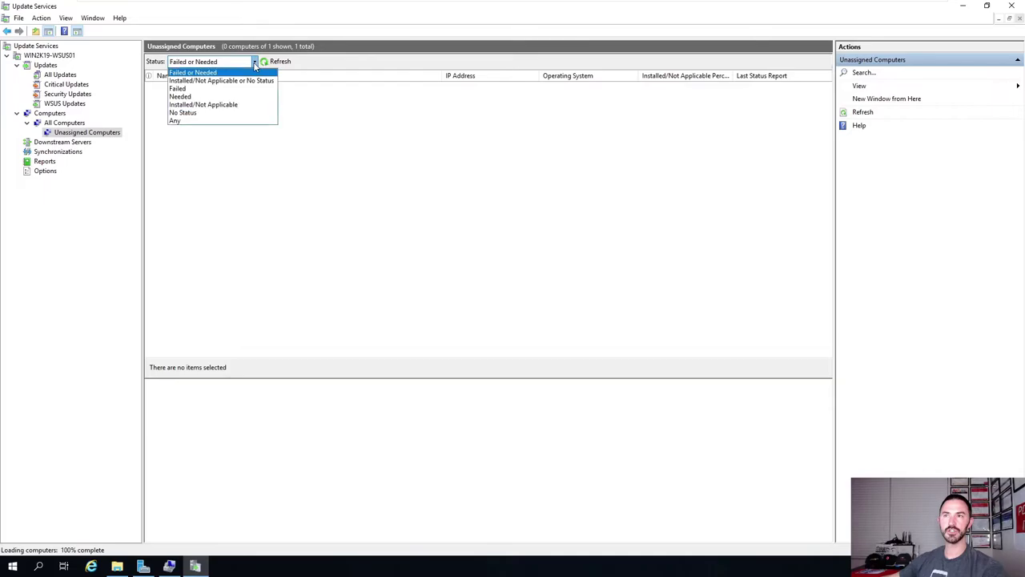
pyautogui.click(214, 121)
pyautogui.click(274, 62)
pyautogui.click(212, 87)
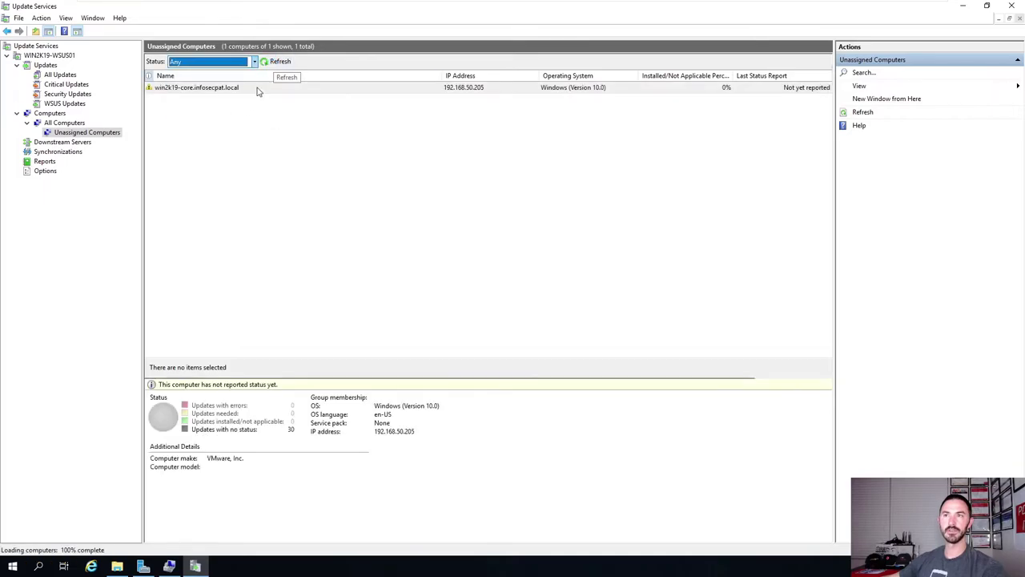
pyautogui.click(211, 89)
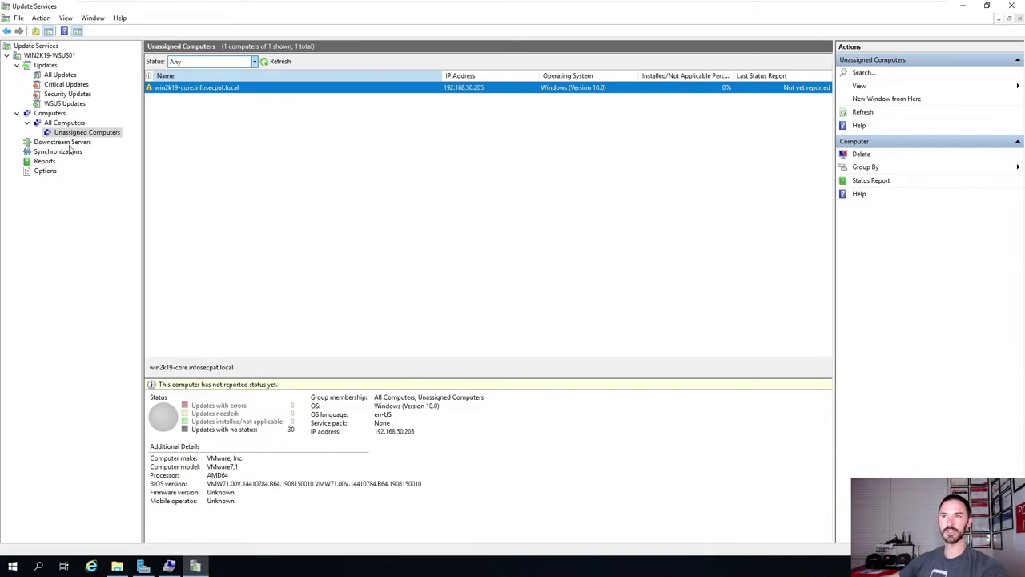
# Step: Switch to the Win2k19-DC01 virtual machine and sign in with the administrator password
pyautogui.moveTo(609, 4)
pyautogui.click(517, 8)
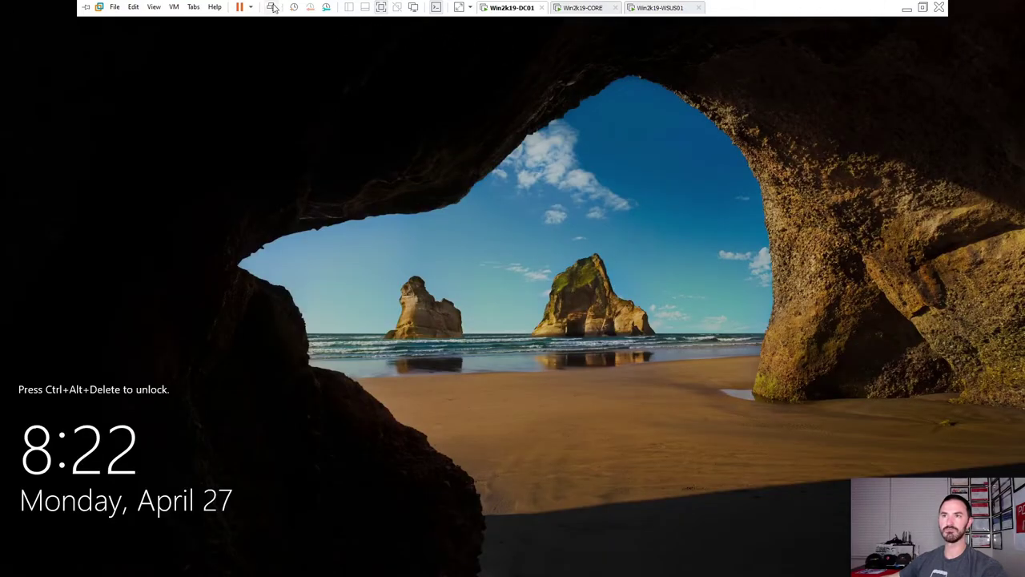
pyautogui.click(272, 7)
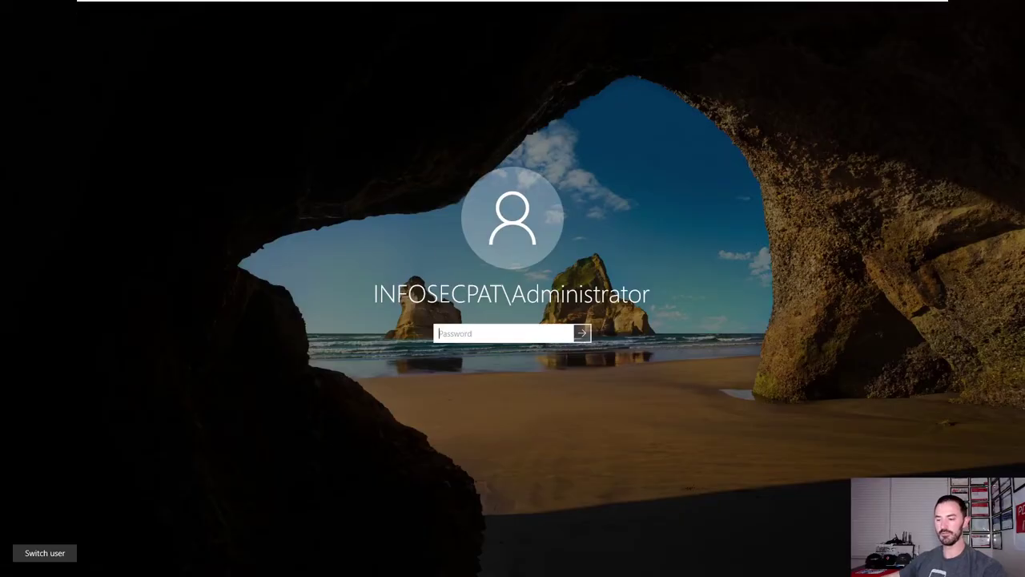
pyautogui.write('•')
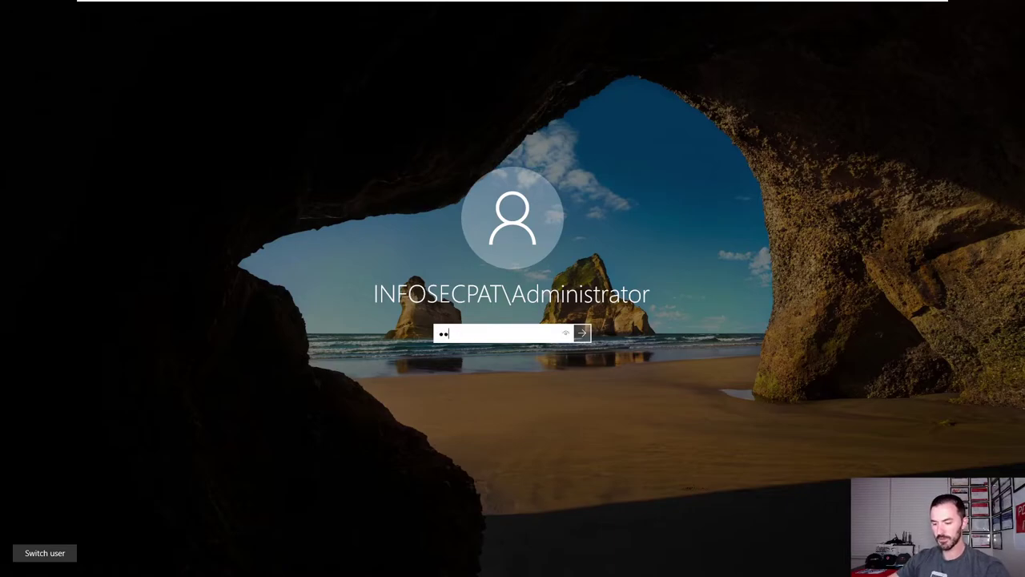
pyautogui.press('Return')
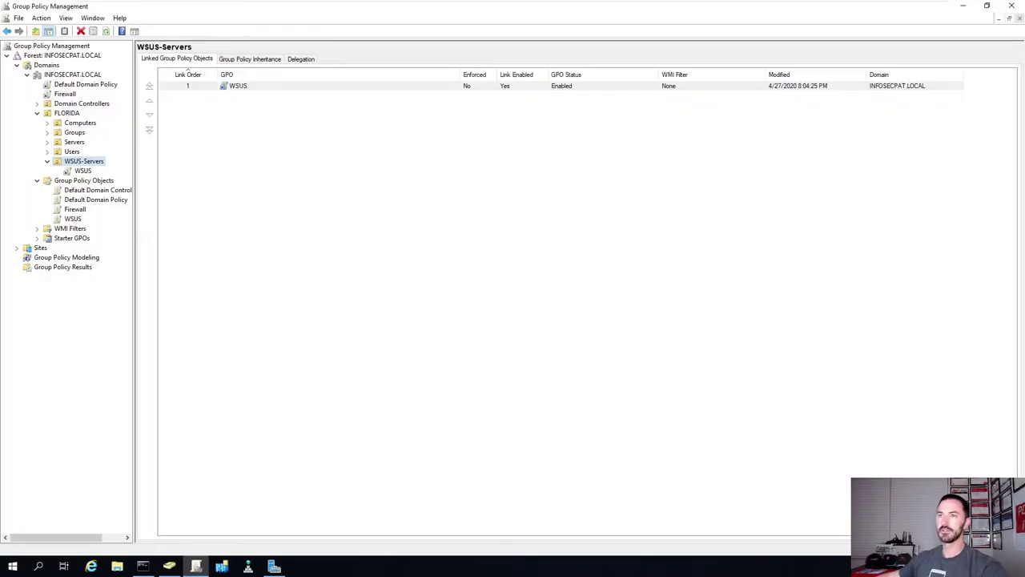
# Step: Check the WSUS-Servers OU in ADUC, then open the WSUS GPO's Settings report
pyautogui.click(169, 566)
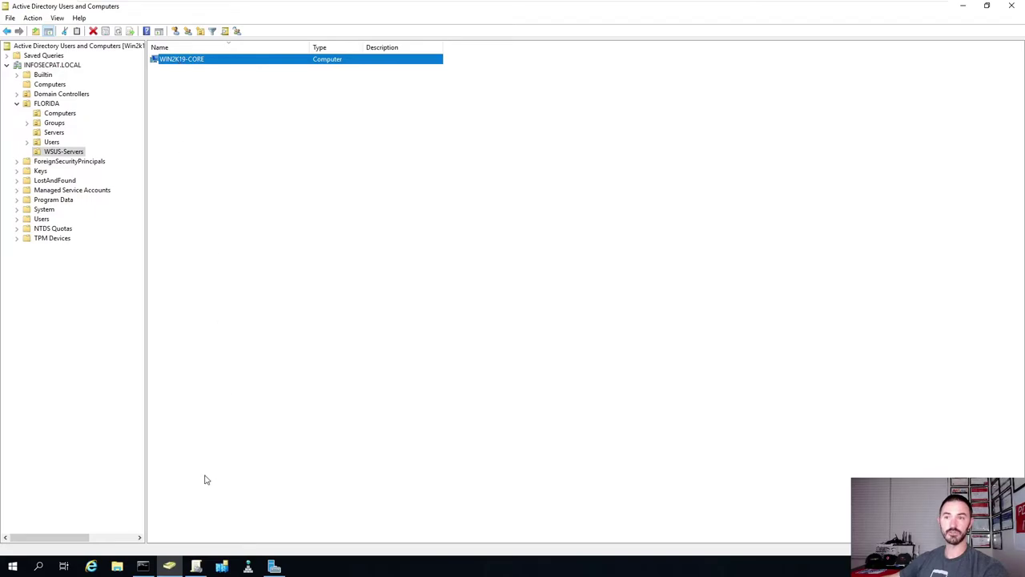
pyautogui.click(196, 567)
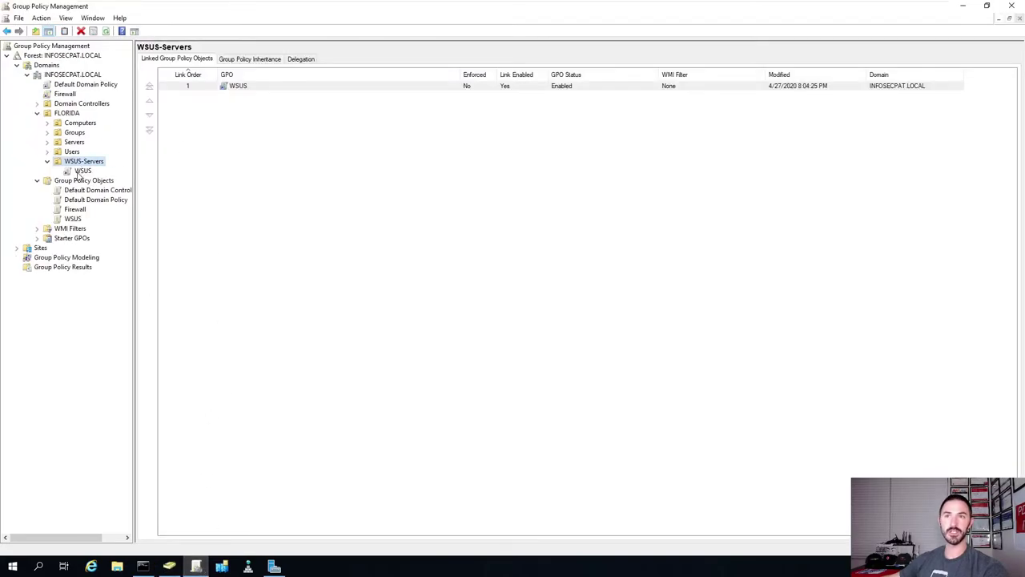
pyautogui.click(81, 171)
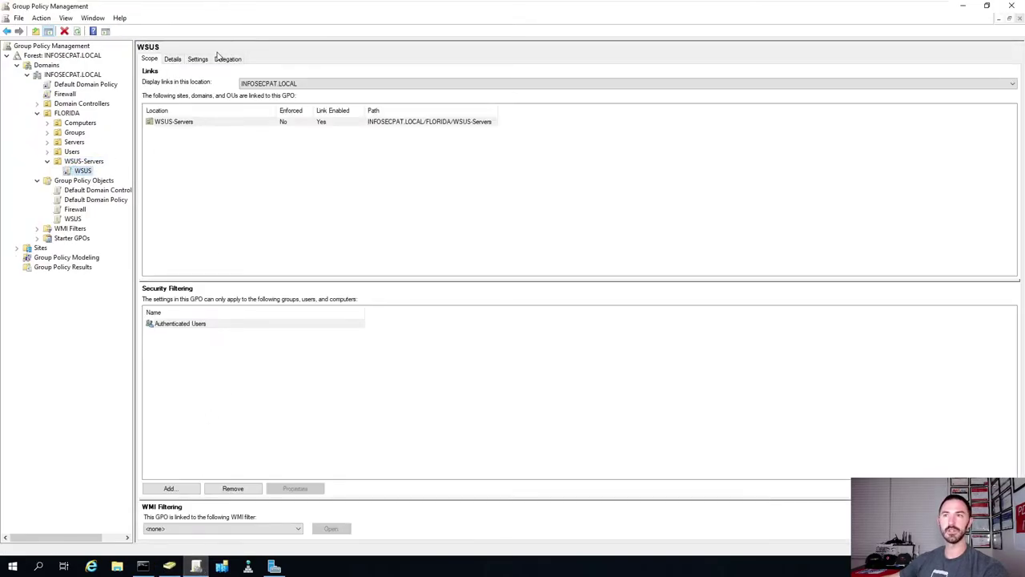
pyautogui.click(203, 60)
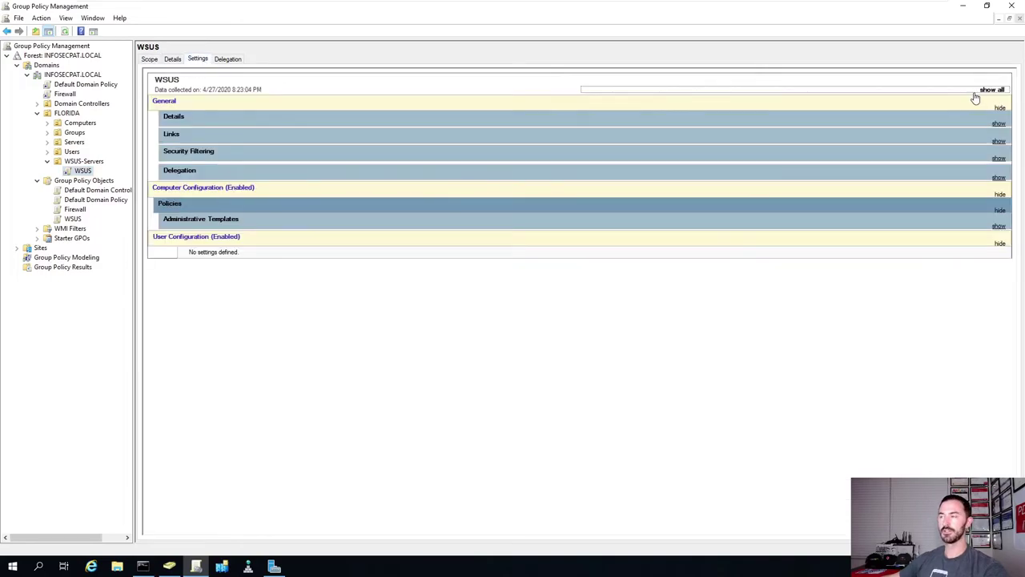
# Step: Expand and scroll through the Windows Update settings, then switch to the Win2k19-WSUS01 VM
pyautogui.click(990, 90)
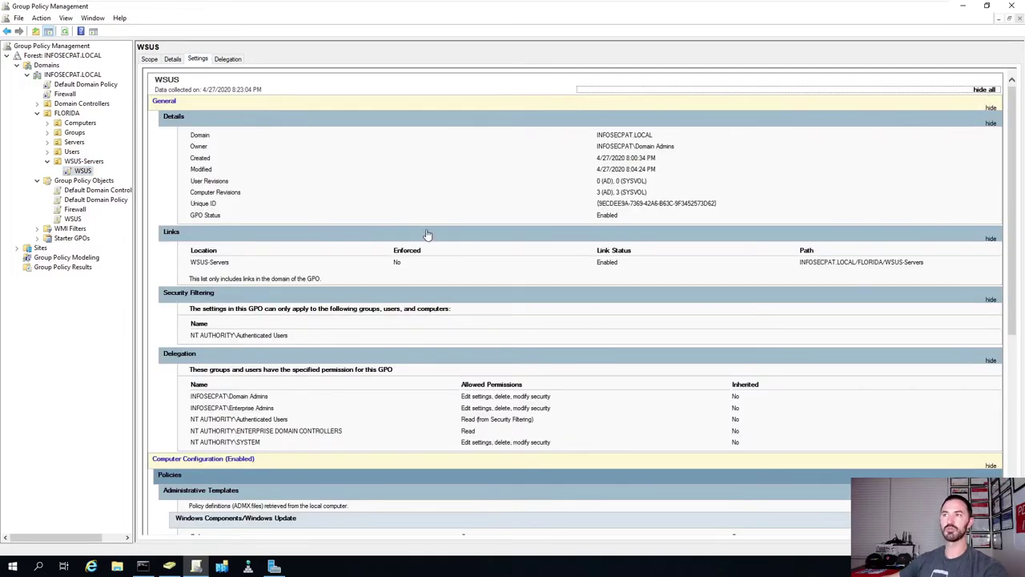
pyautogui.scroll(-3, 429, 232)
pyautogui.scroll(-4, 409, 337)
pyautogui.scroll(-2, 407, 330)
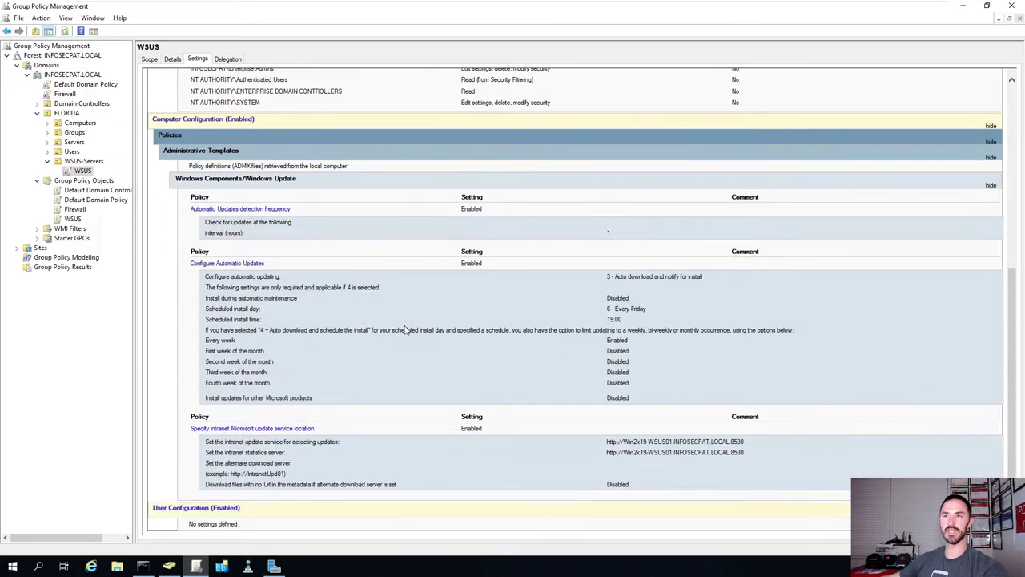
pyautogui.click(961, 8)
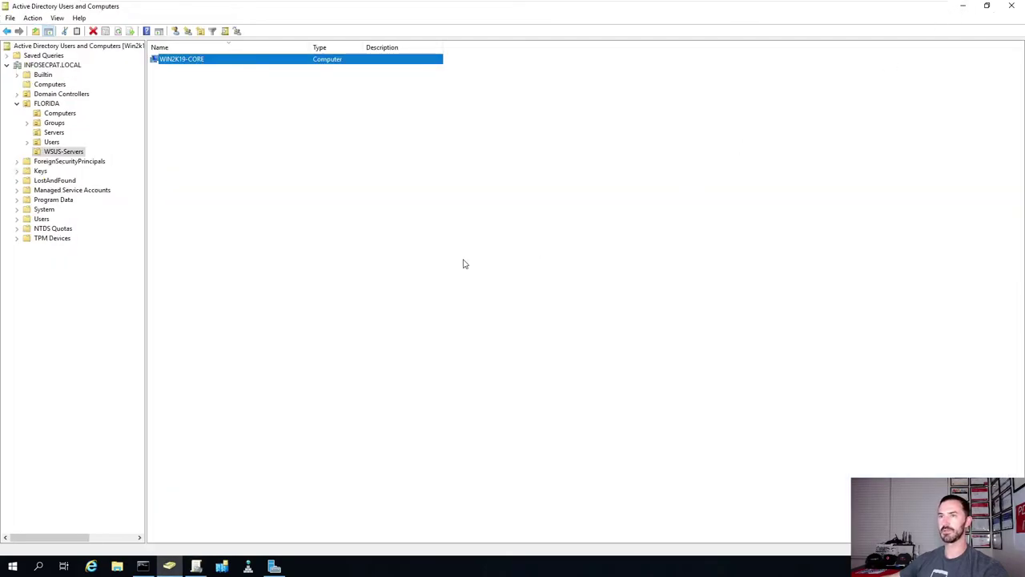
pyautogui.click(651, 8)
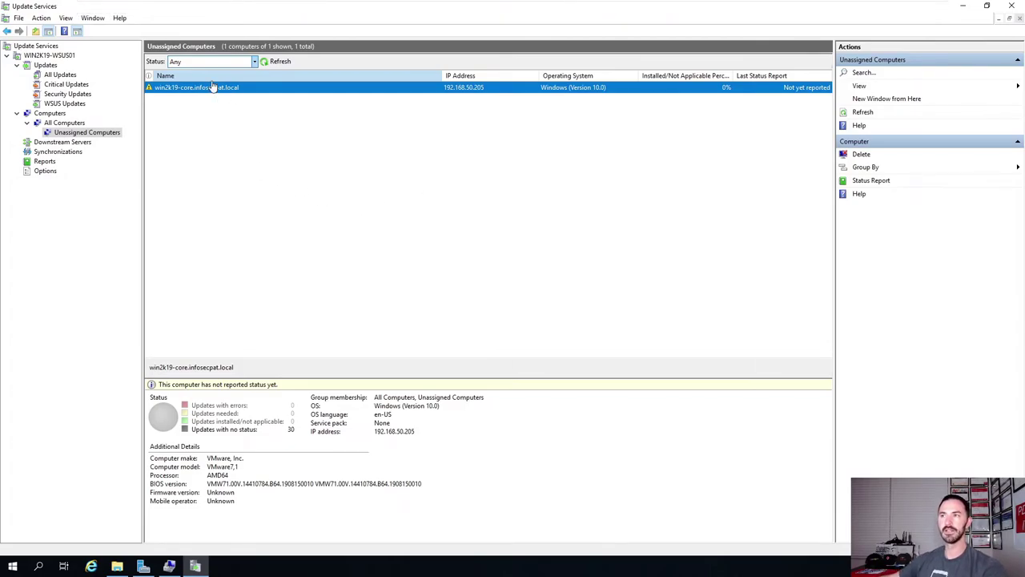
# Step: Check Downstream Servers and the running synchronization's progress, then show the Reports page
pyautogui.click(63, 141)
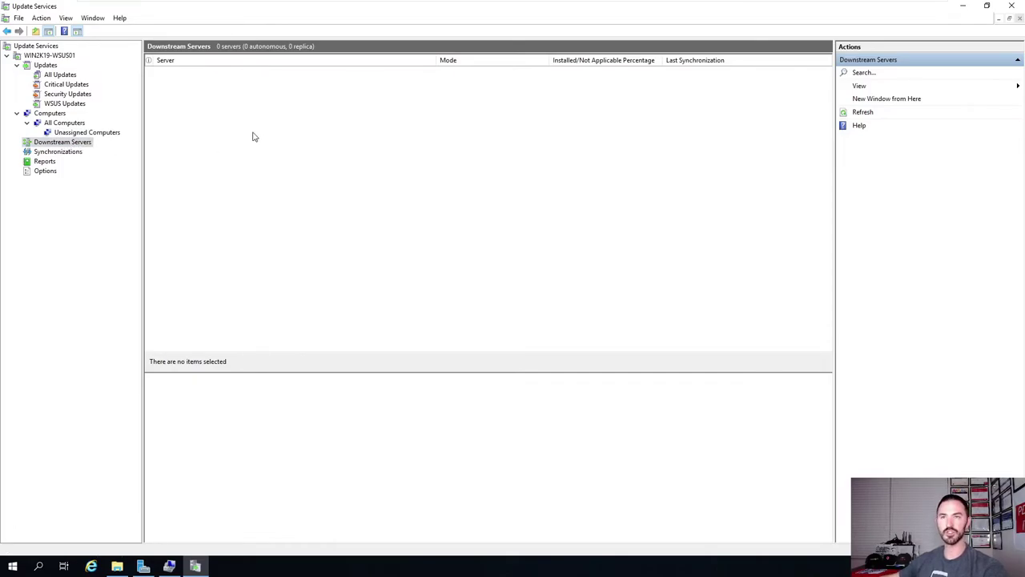
pyautogui.click(58, 151)
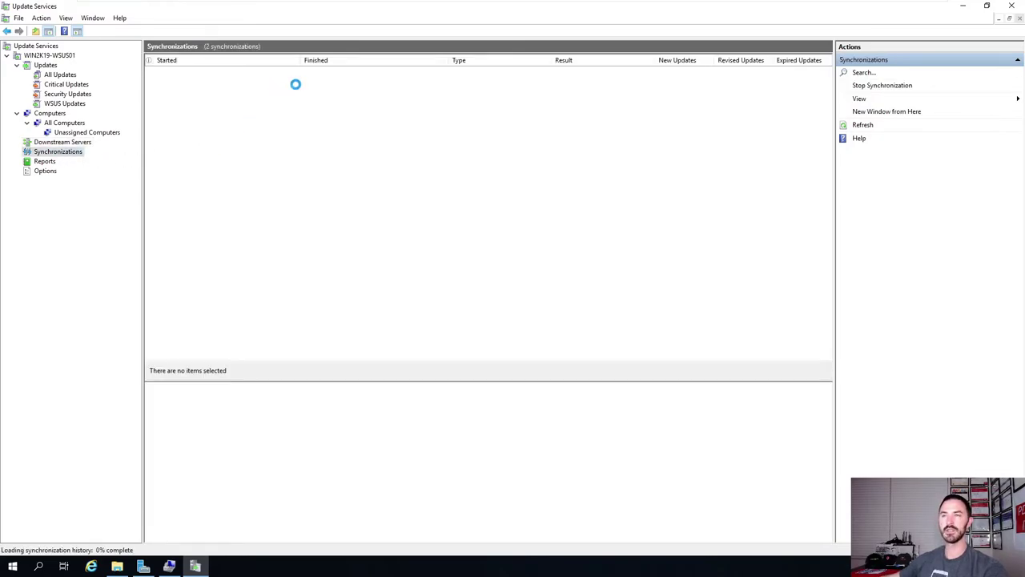
pyautogui.click(248, 73)
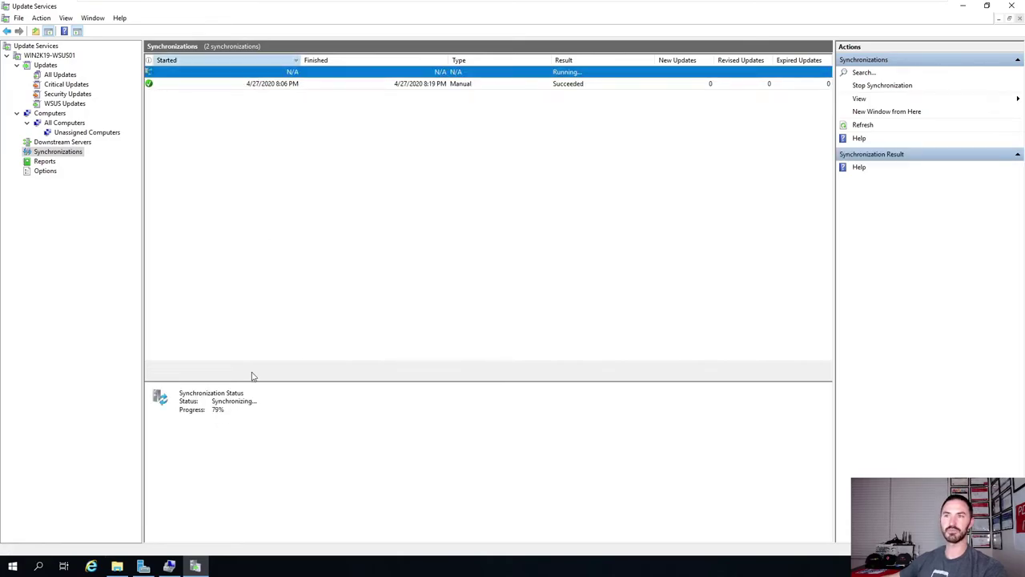
pyautogui.click(49, 162)
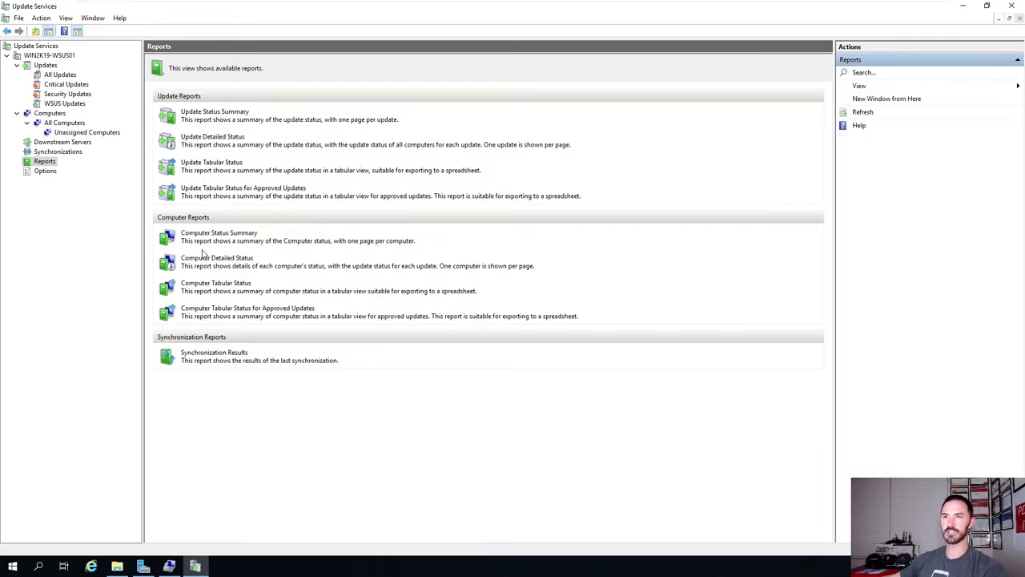
pyautogui.click(46, 171)
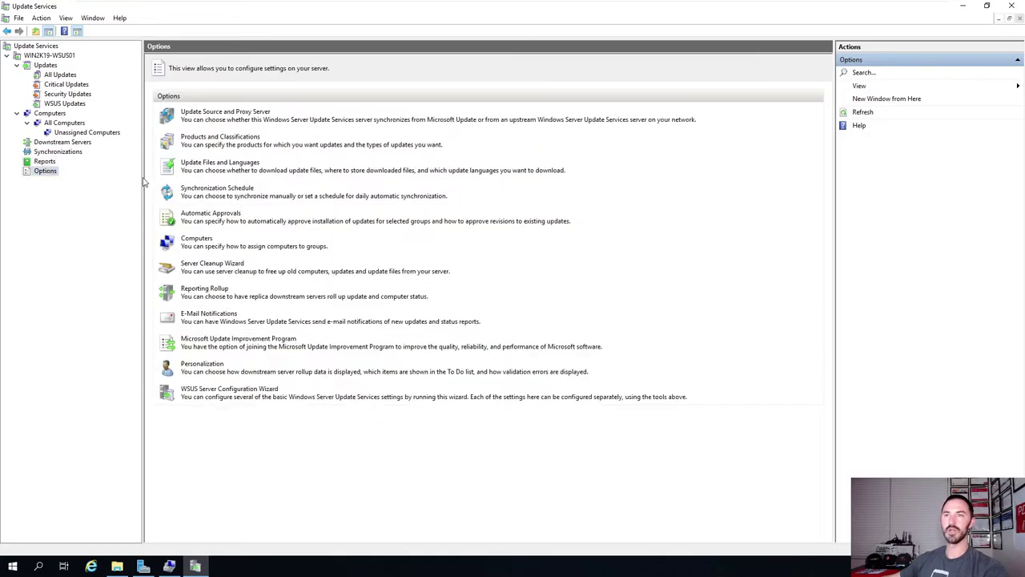
pyautogui.click(215, 116)
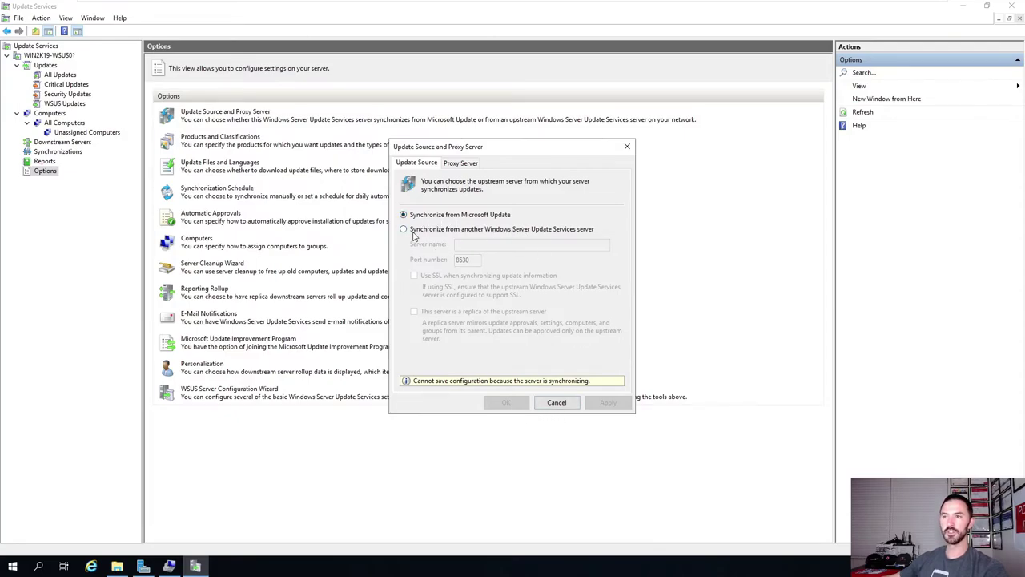
pyautogui.click(462, 165)
pyautogui.click(559, 405)
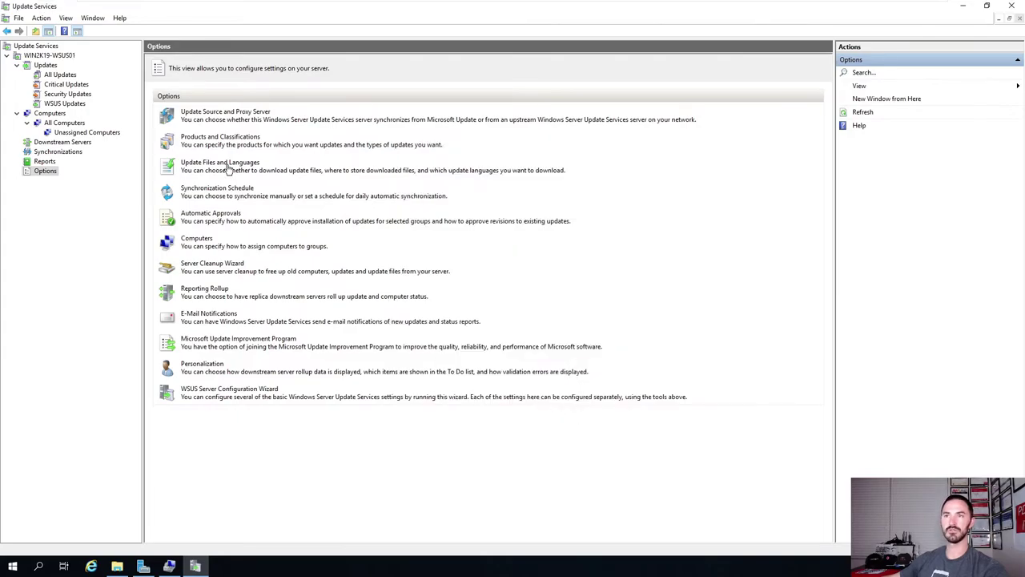
pyautogui.click(231, 136)
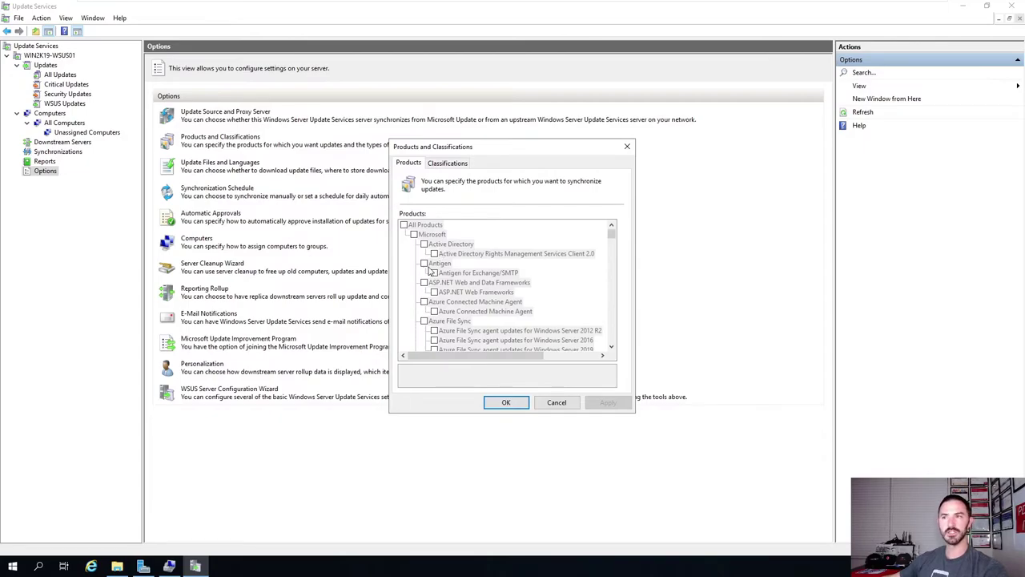
pyautogui.scroll(-10, 433, 272)
pyautogui.scroll(-10, 443, 274)
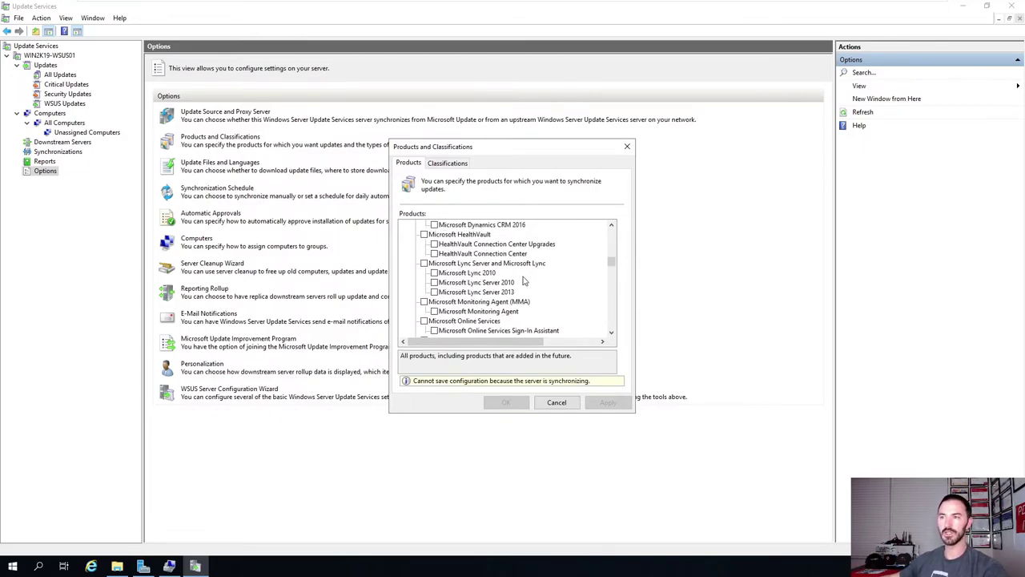
pyautogui.click(557, 403)
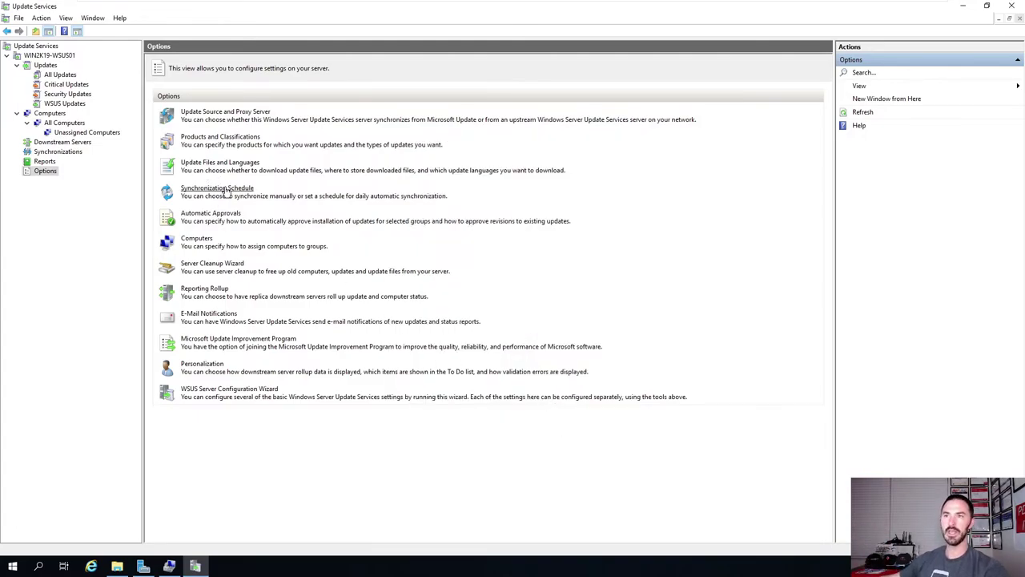
pyautogui.click(227, 190)
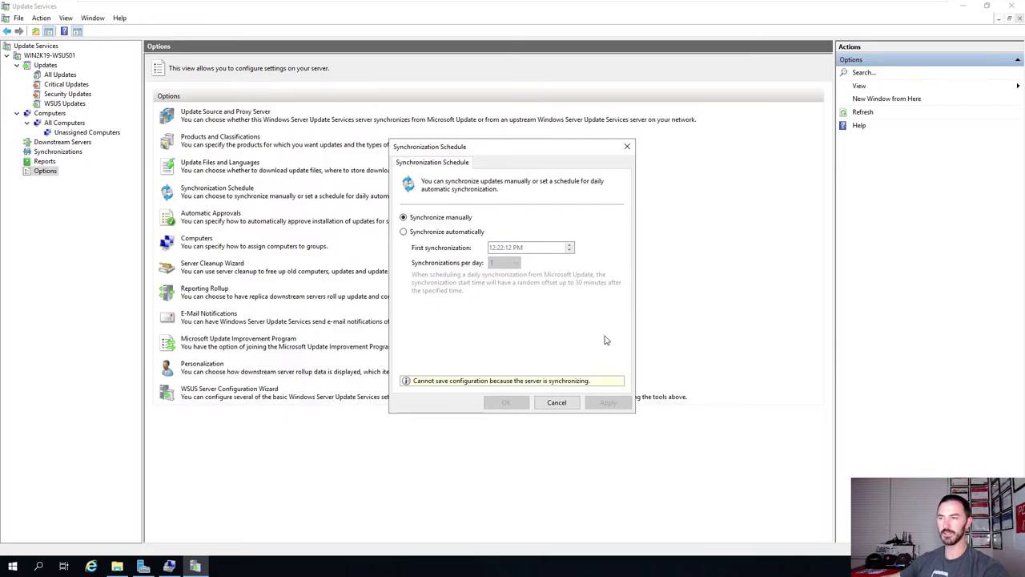
pyautogui.click(558, 403)
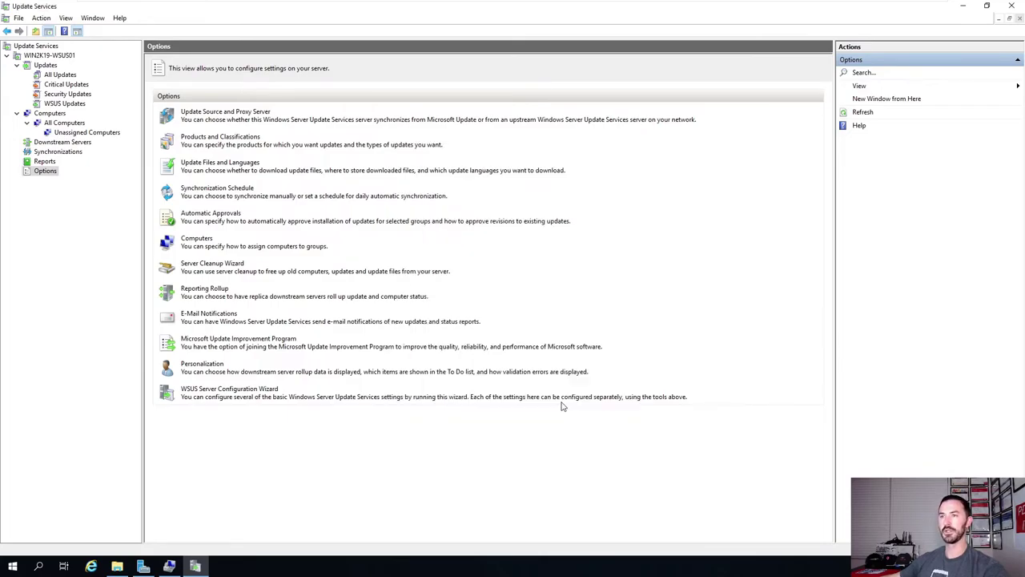
pyautogui.click(210, 264)
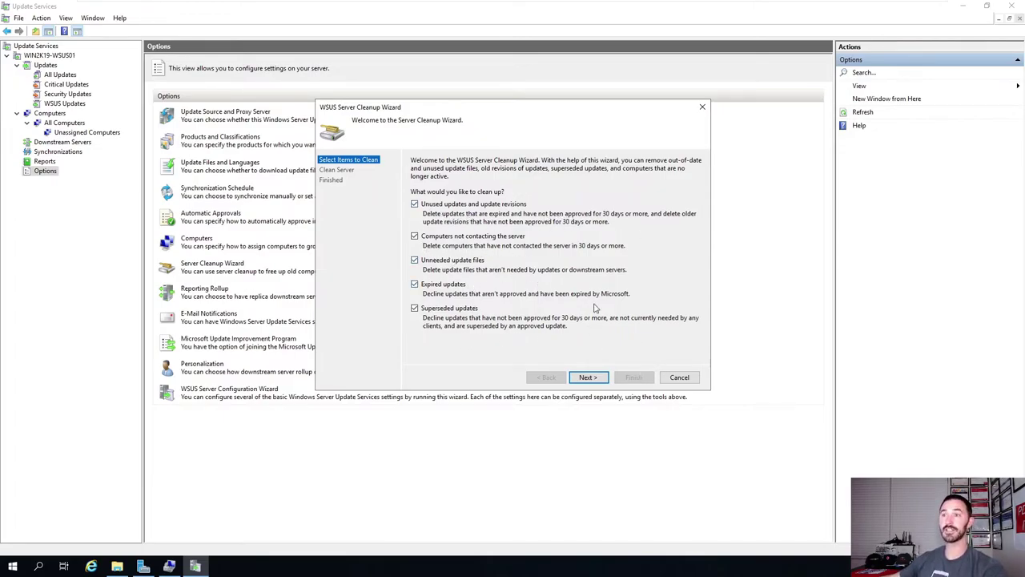
pyautogui.click(686, 380)
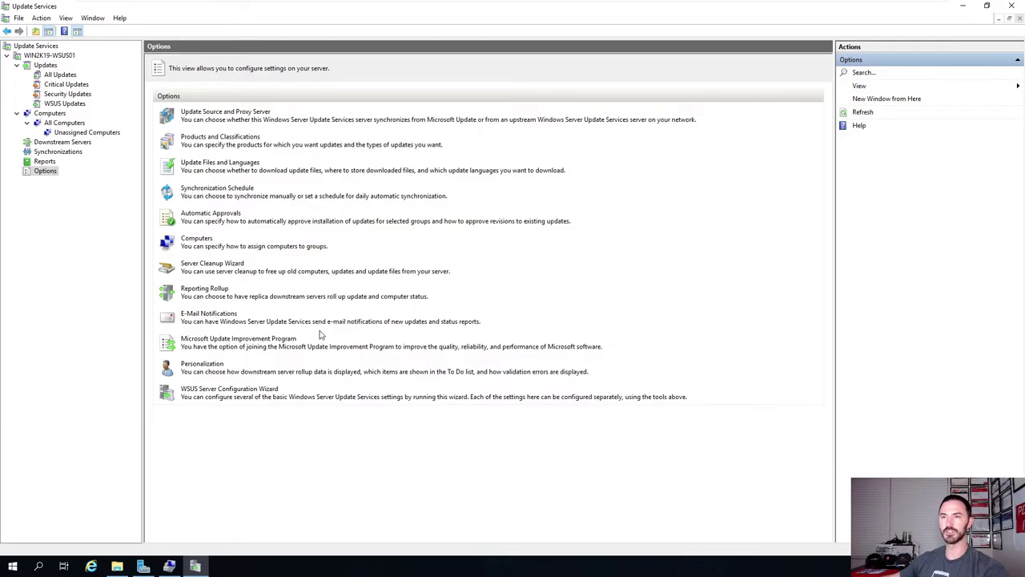
pyautogui.click(218, 293)
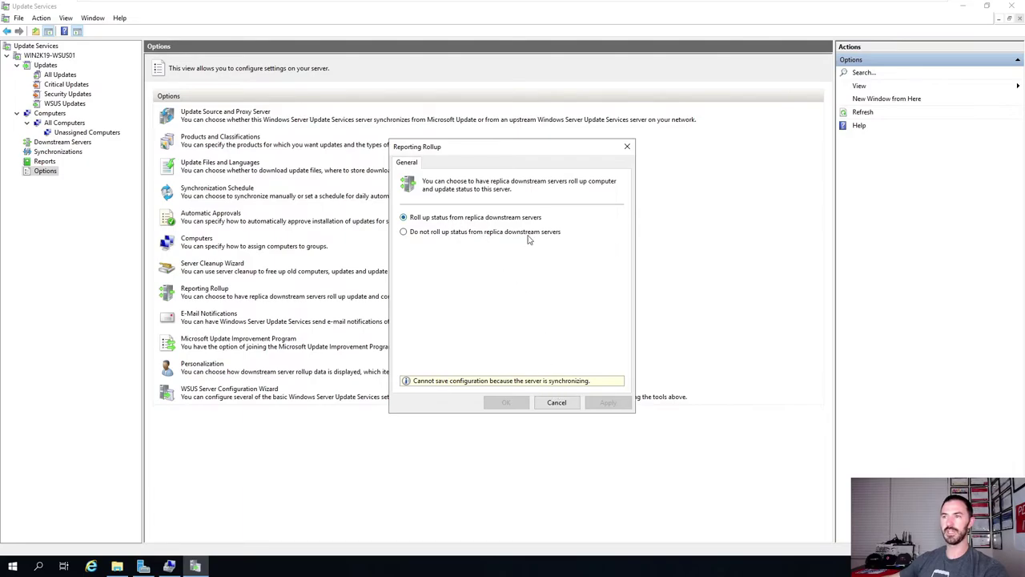
pyautogui.click(559, 403)
pyautogui.click(200, 322)
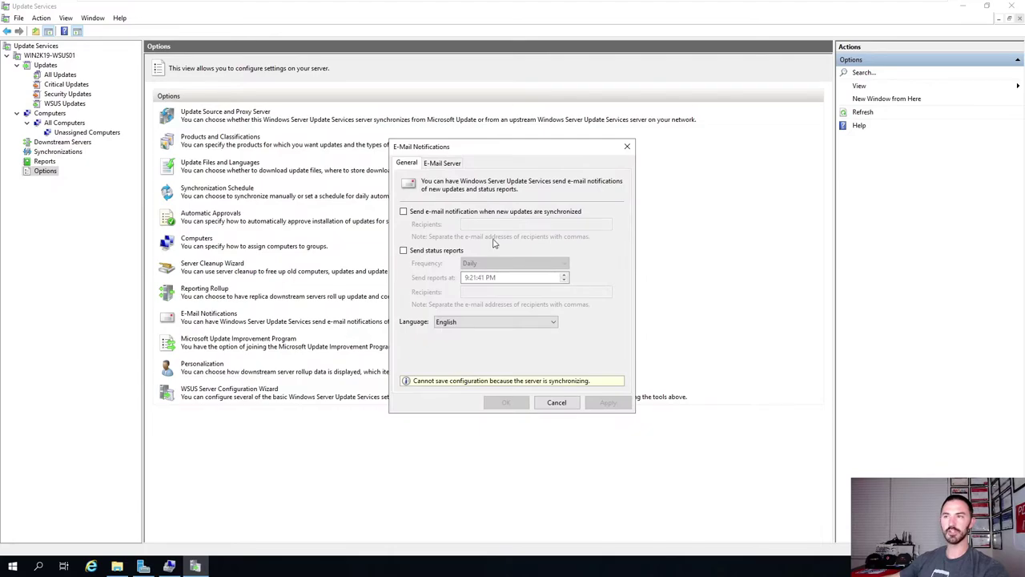
pyautogui.click(557, 402)
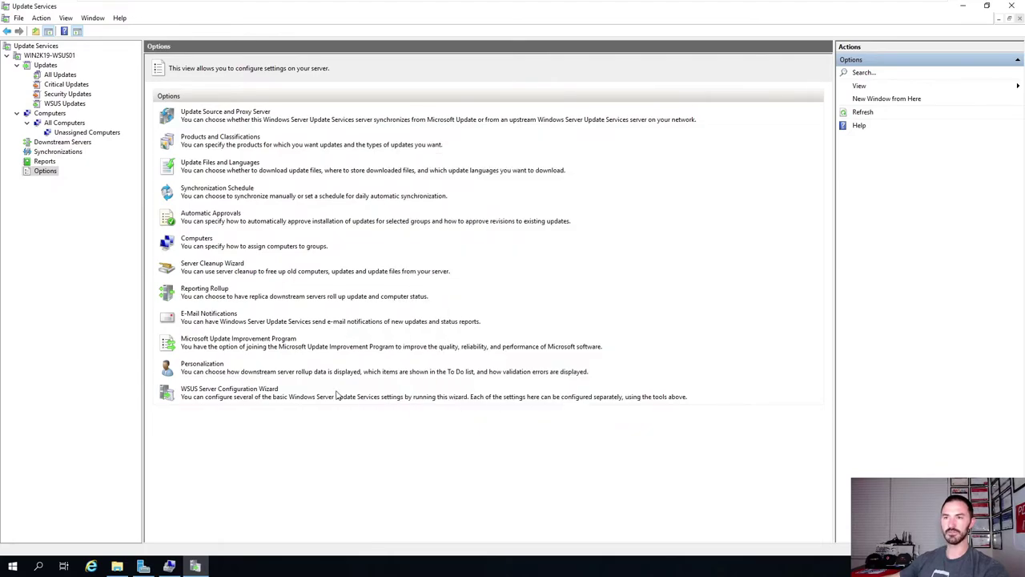
pyautogui.click(213, 366)
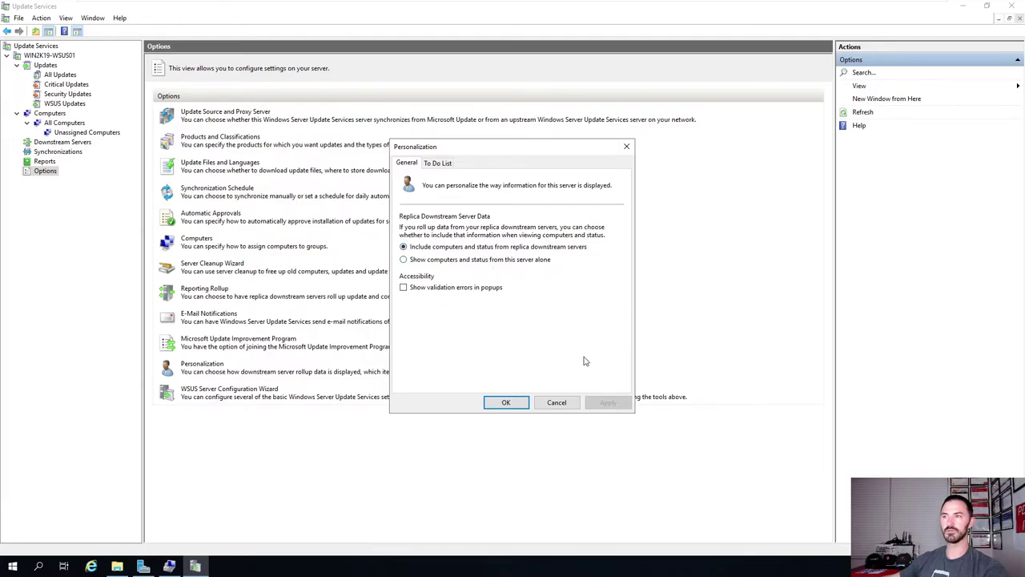
pyautogui.click(556, 402)
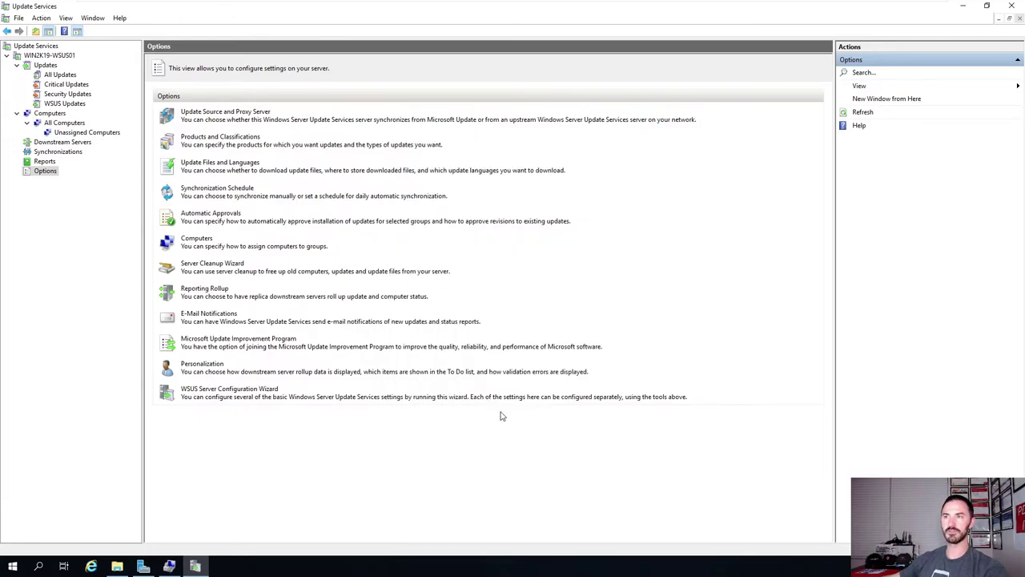
pyautogui.click(230, 390)
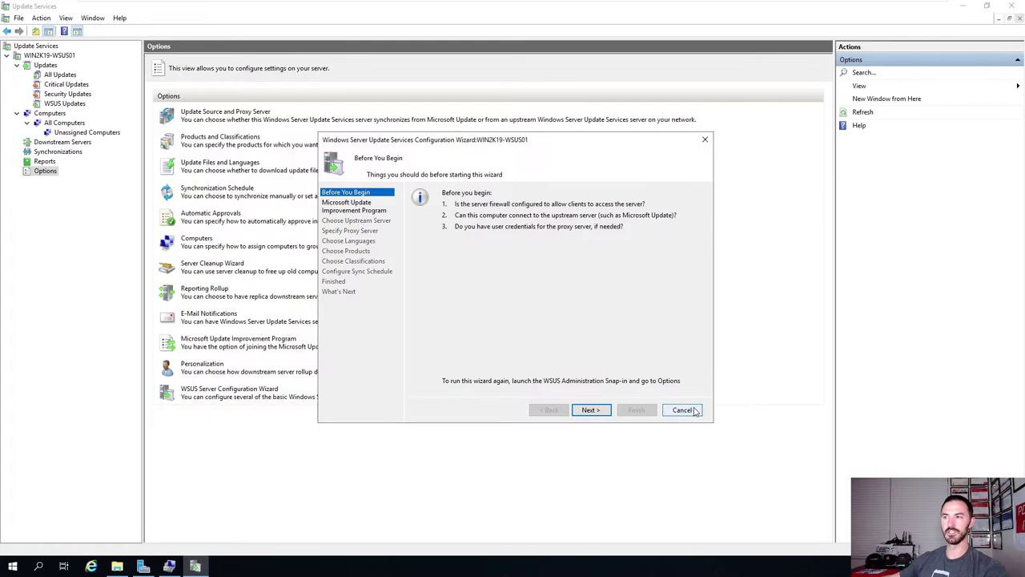
pyautogui.click(682, 410)
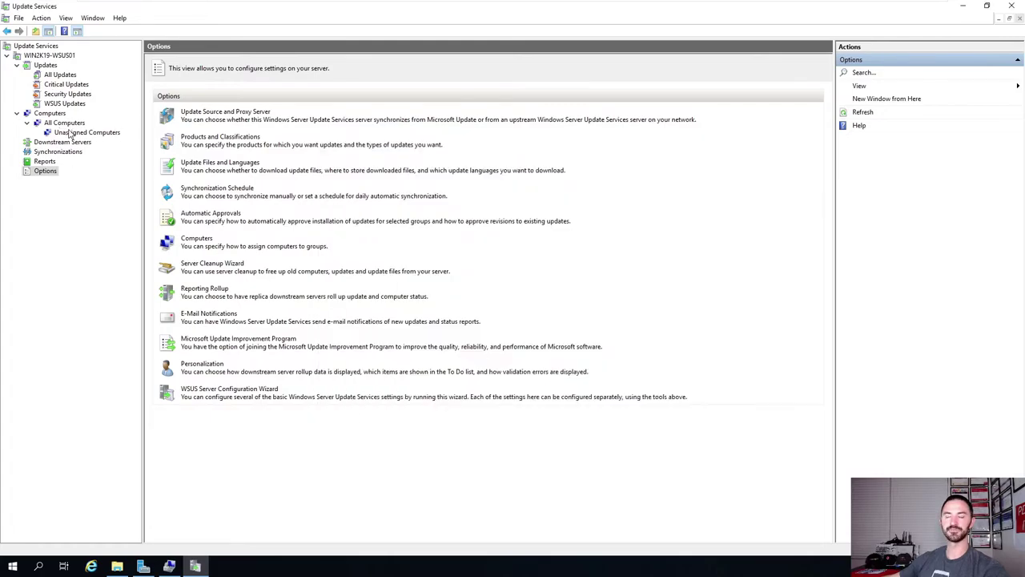
# Step: Browse the server overview, synchronization results and Unassigned Computers, ending on All Updates
pyautogui.click(63, 77)
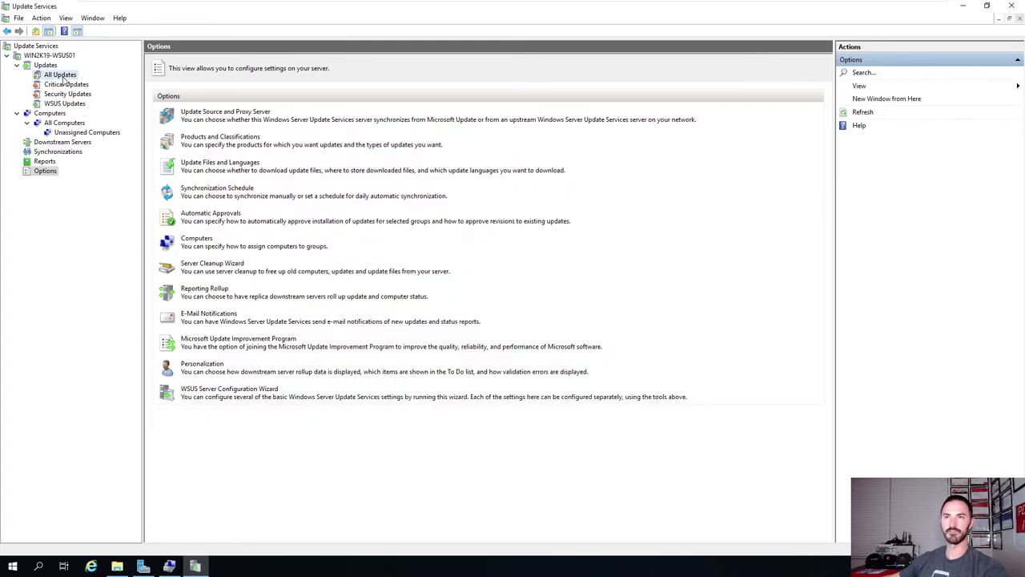
pyautogui.click(38, 67)
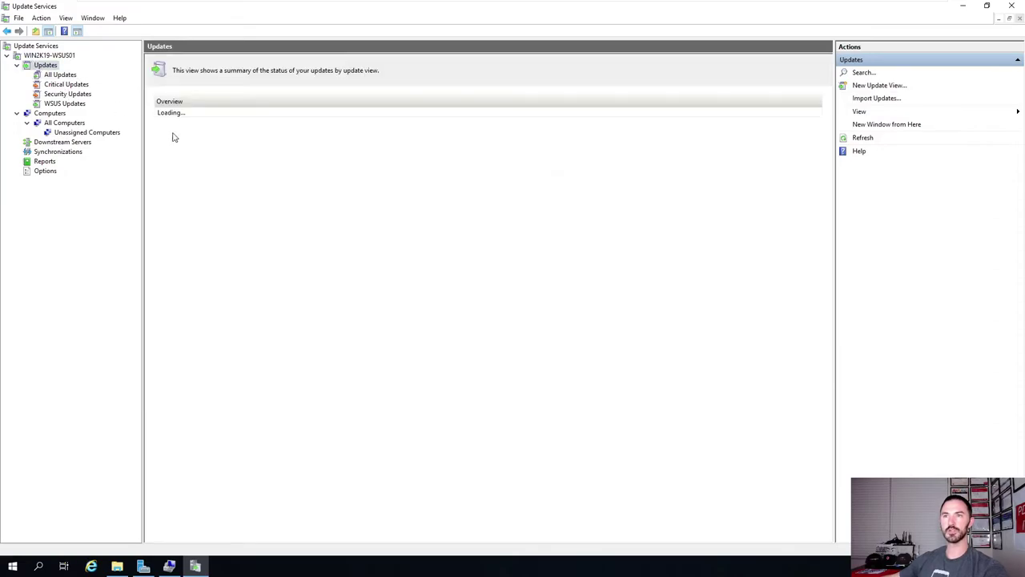
pyautogui.click(57, 55)
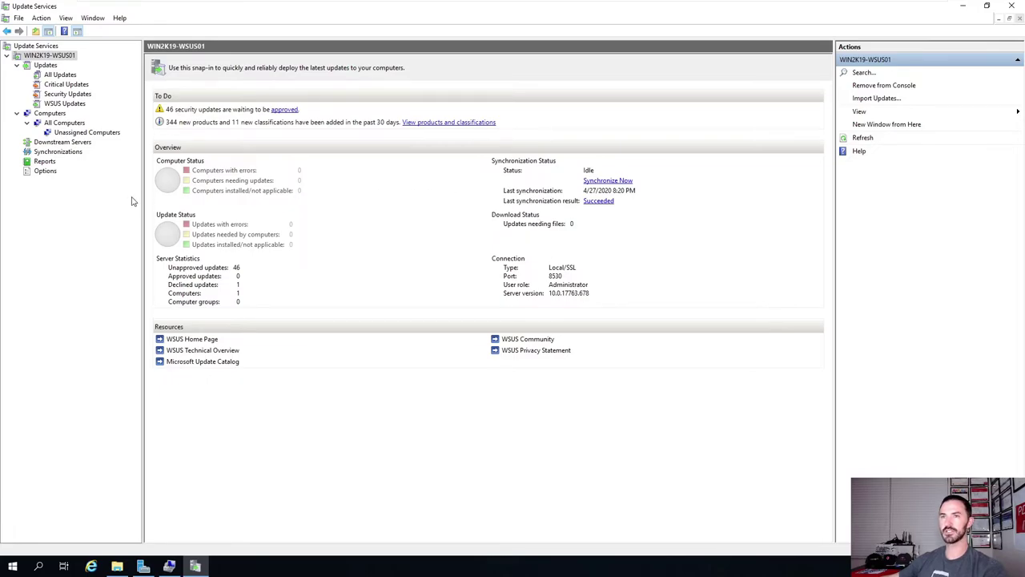
pyautogui.click(55, 152)
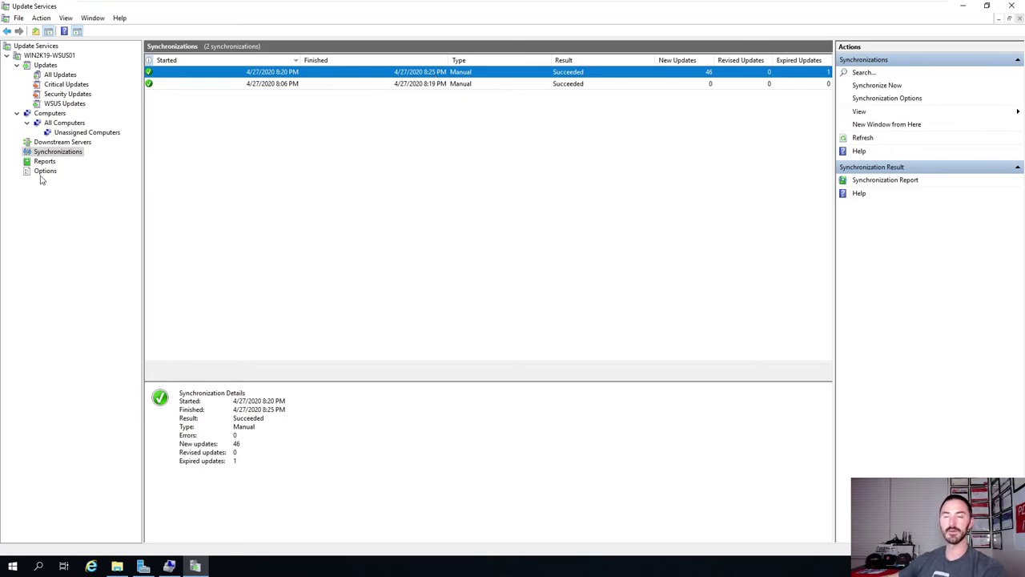
pyautogui.click(72, 133)
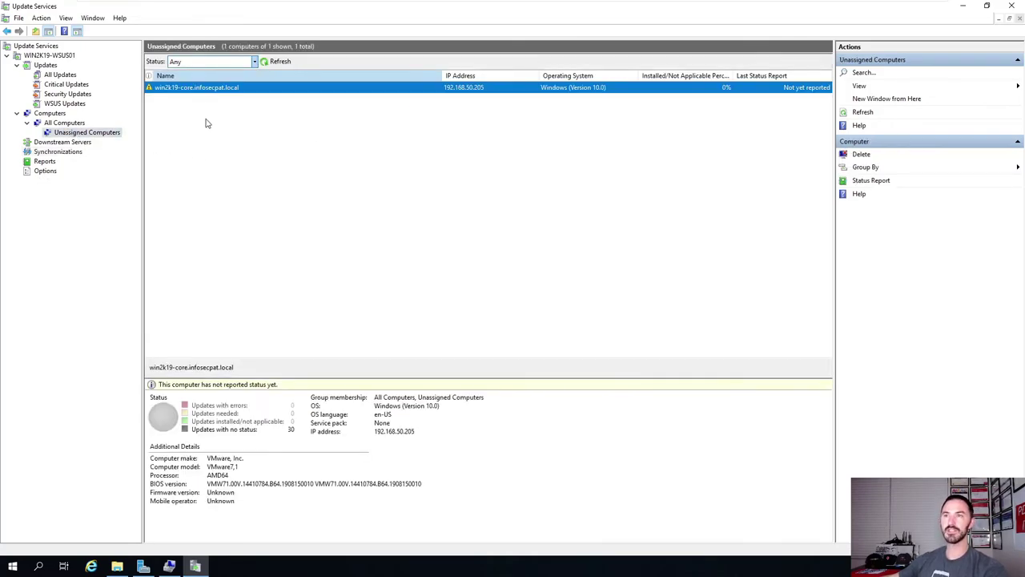
pyautogui.click(61, 76)
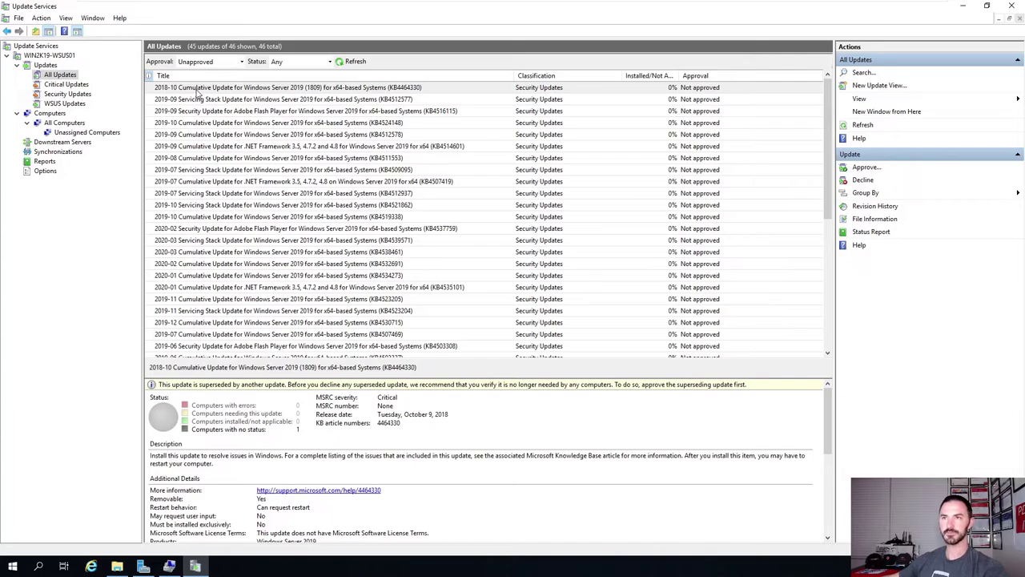
# Step: Sort updates by title and select the 2018-10 updates KB4464330 and KB4465477
pyautogui.click(264, 88)
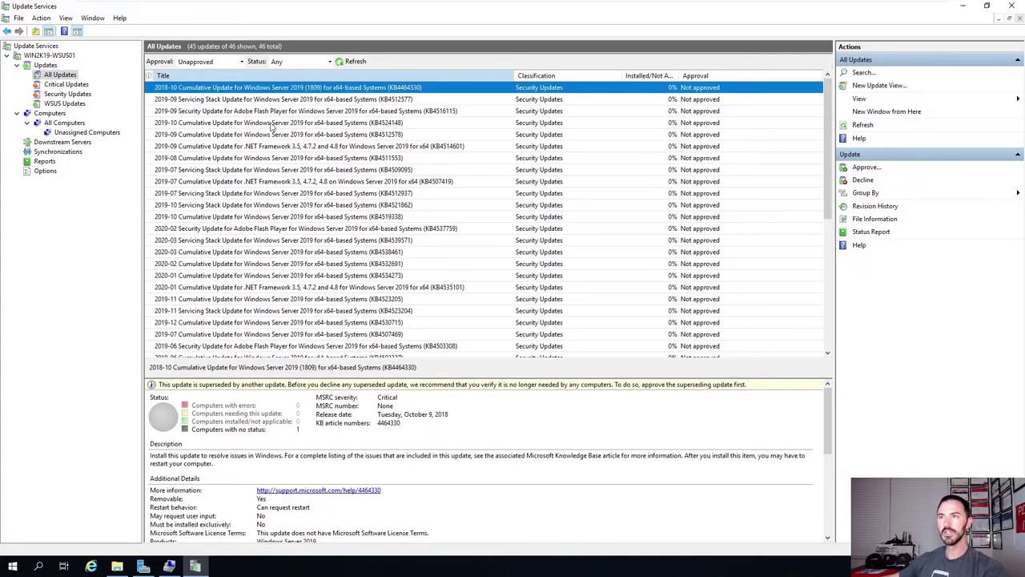
pyautogui.click(331, 77)
pyautogui.keyDown('shift'); pyautogui.click(273, 100); pyautogui.keyUp('shift')
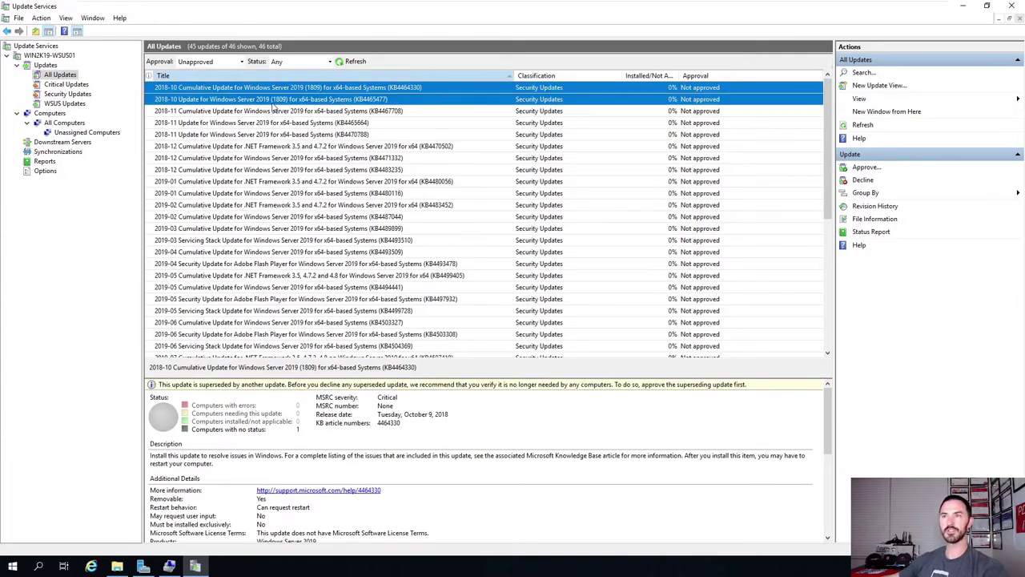
pyautogui.rightClick(281, 101)
# Step: Approve both updates for Install on All Computers and Unassigned Computers, then close the report
pyautogui.click(306, 107)
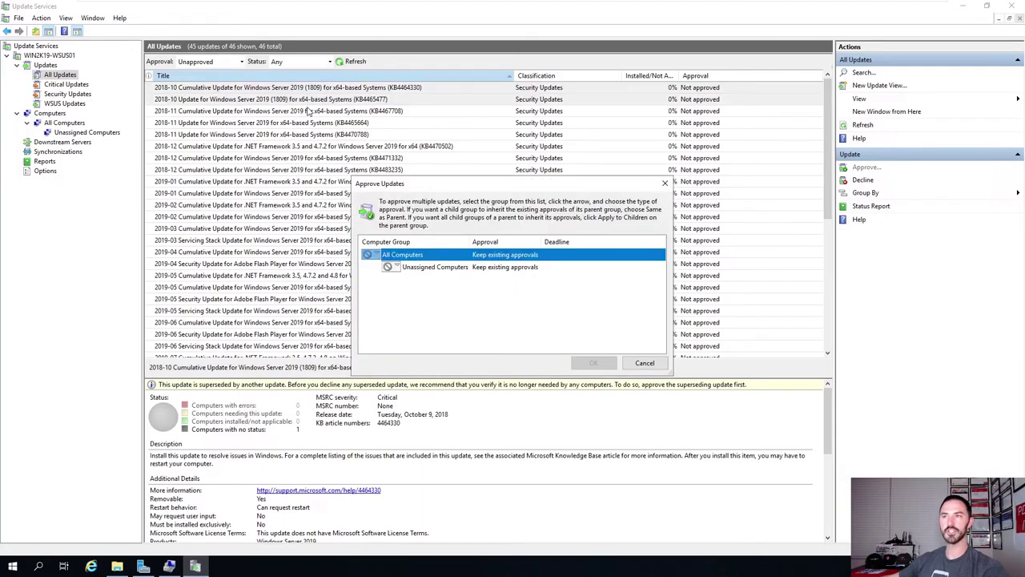
pyautogui.click(376, 256)
pyautogui.click(398, 268)
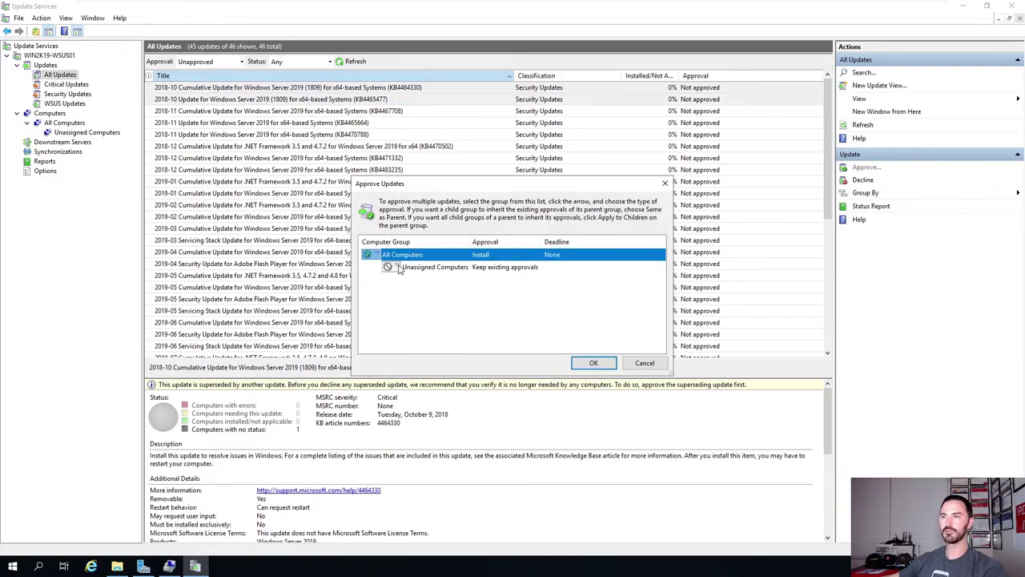
pyautogui.click(392, 267)
pyautogui.click(406, 280)
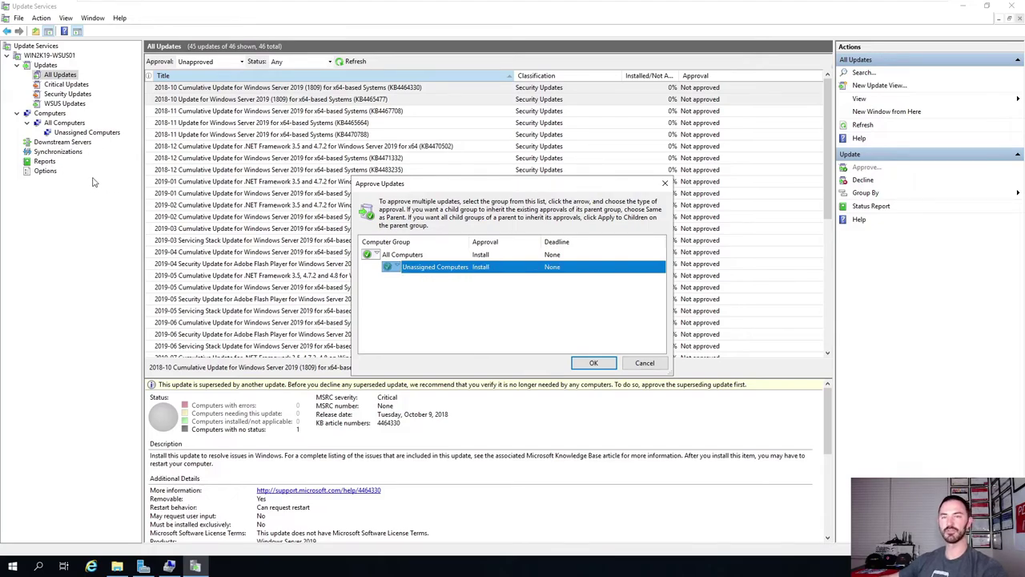
pyautogui.click(593, 365)
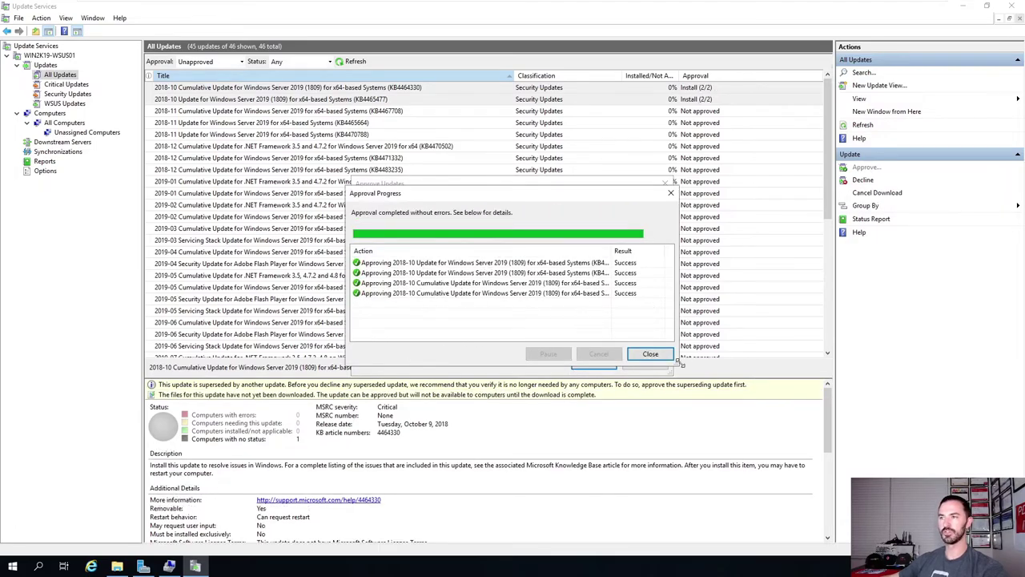
pyautogui.click(651, 354)
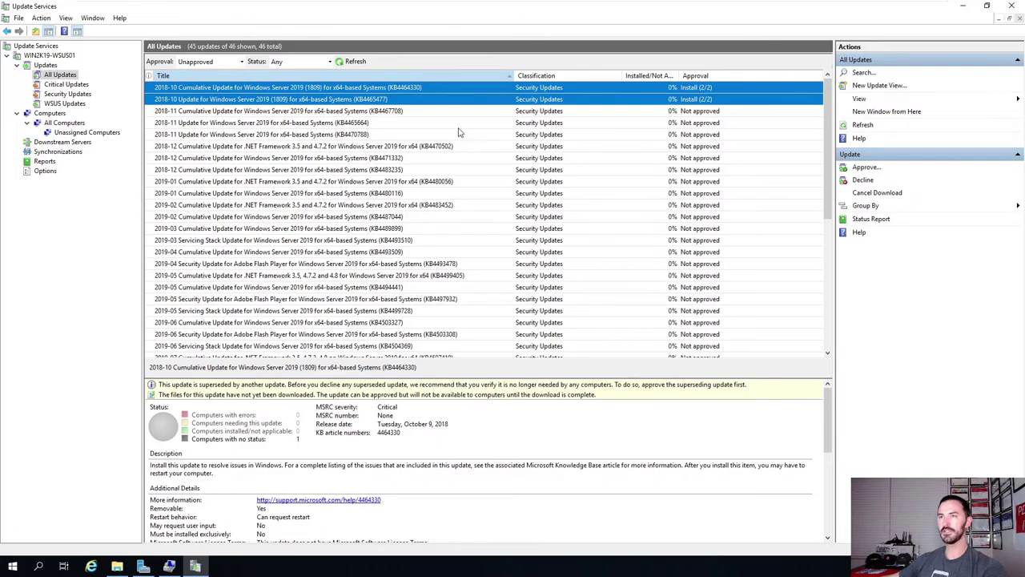
# Step: Filter the updates list to Approved with Status Any and refresh it
pyautogui.click(352, 62)
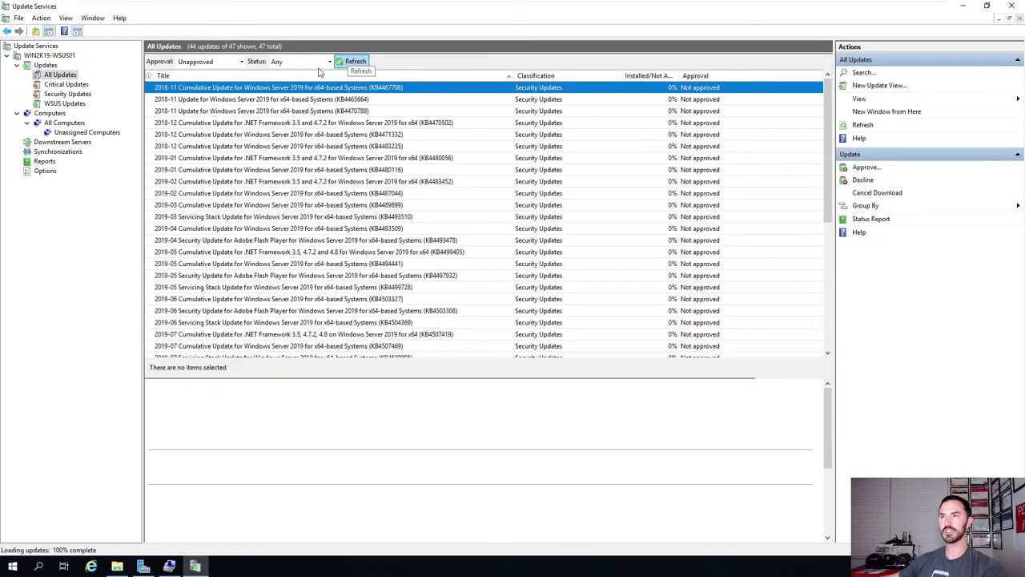
pyautogui.click(301, 62)
pyautogui.click(256, 68)
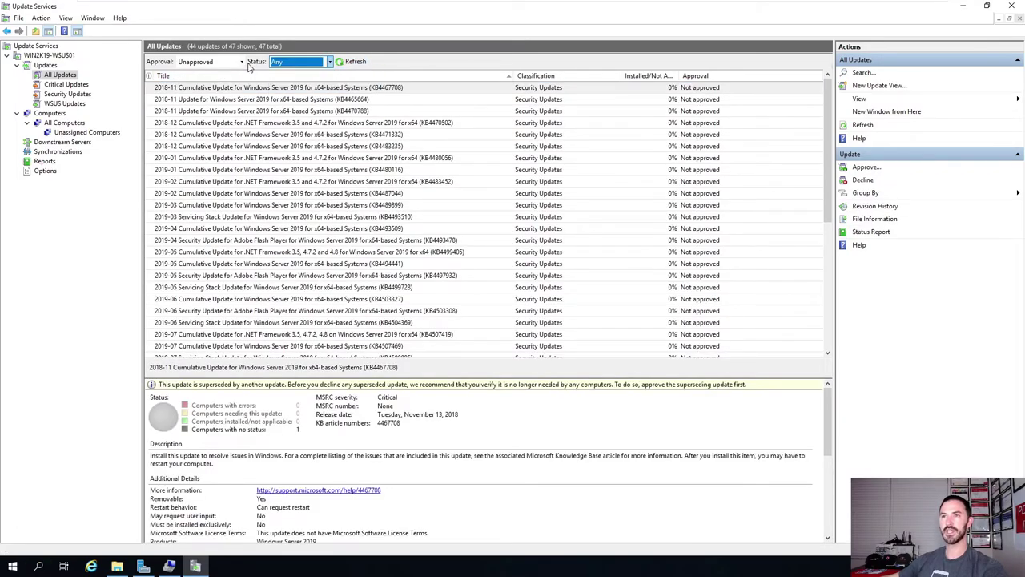
pyautogui.click(236, 62)
pyautogui.click(192, 81)
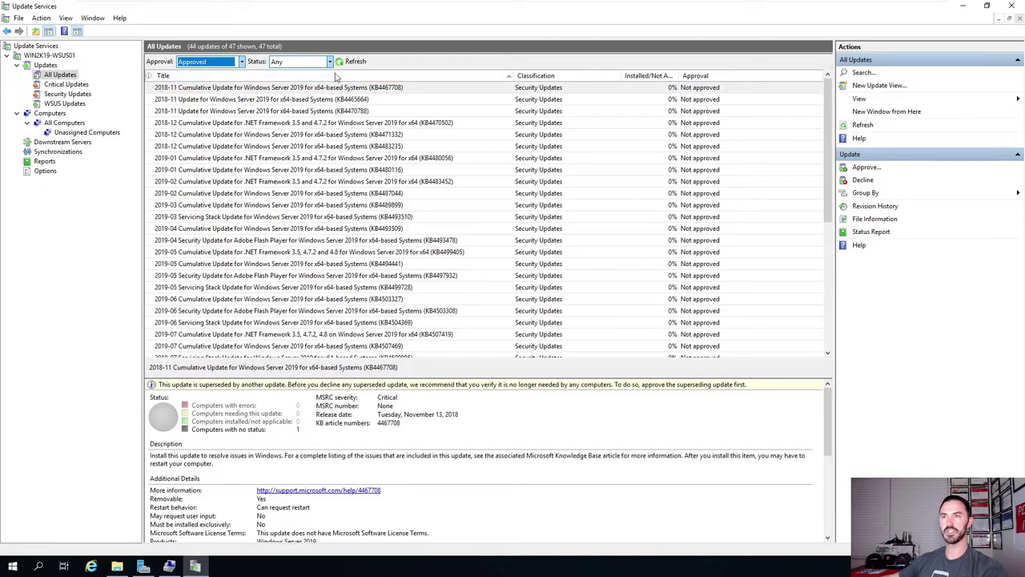
pyautogui.click(350, 62)
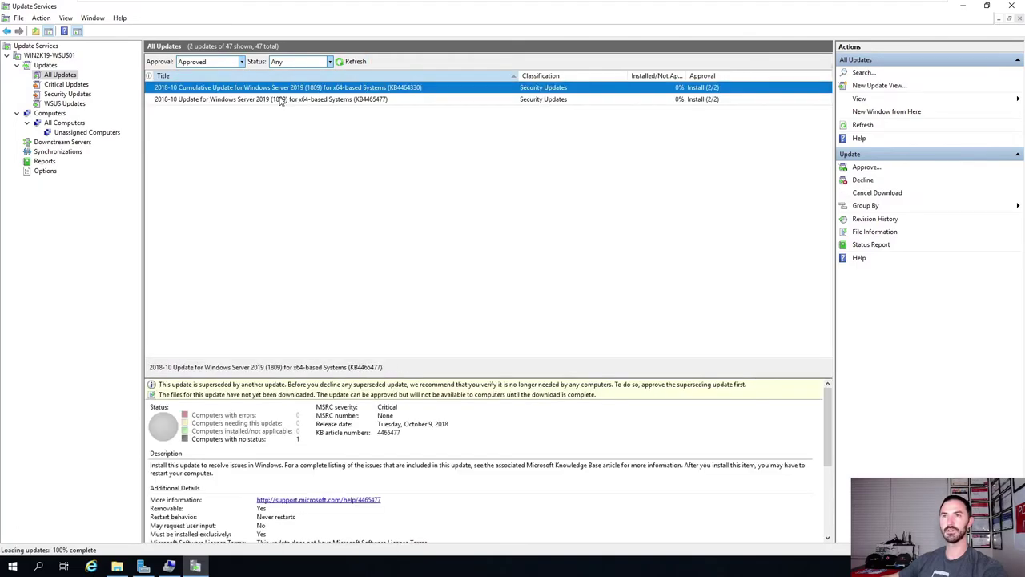
# Step: Browse the tree to the WIN2K19-WSUS01 summary to check download status (69.13 of 95.26 MB)
pyautogui.click(58, 85)
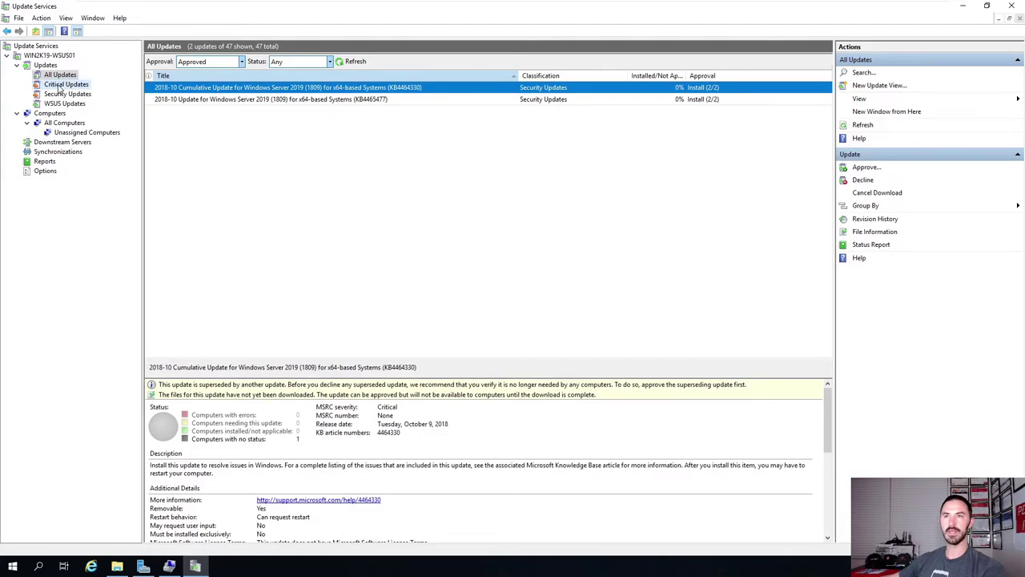
pyautogui.click(48, 56)
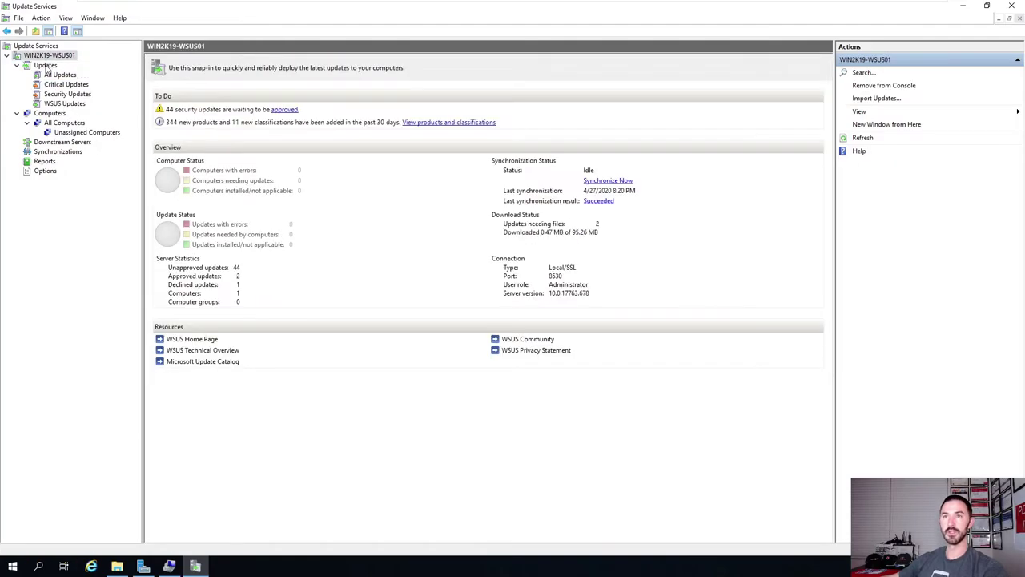
pyautogui.click(46, 65)
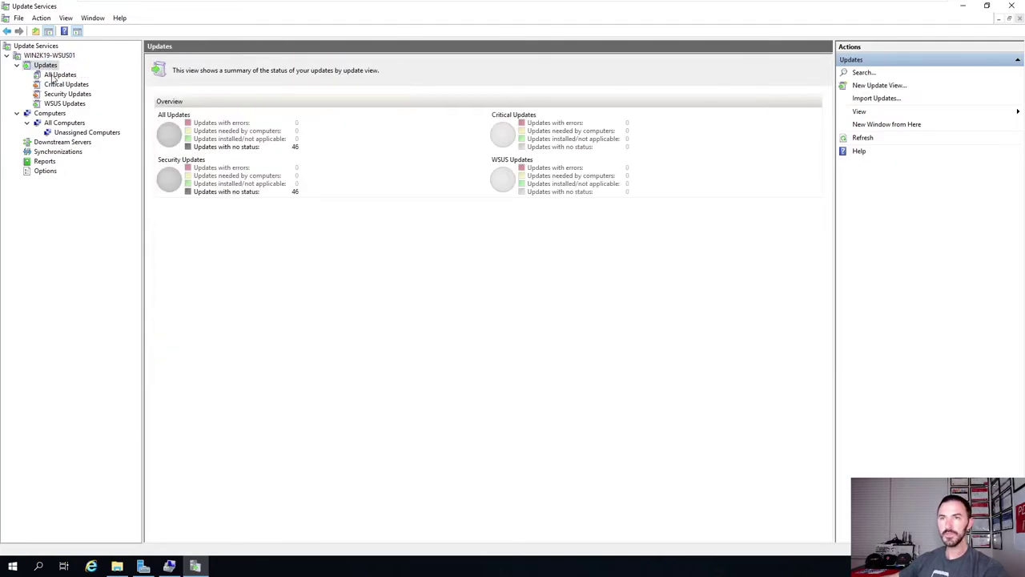
pyautogui.click(51, 75)
pyautogui.click(48, 65)
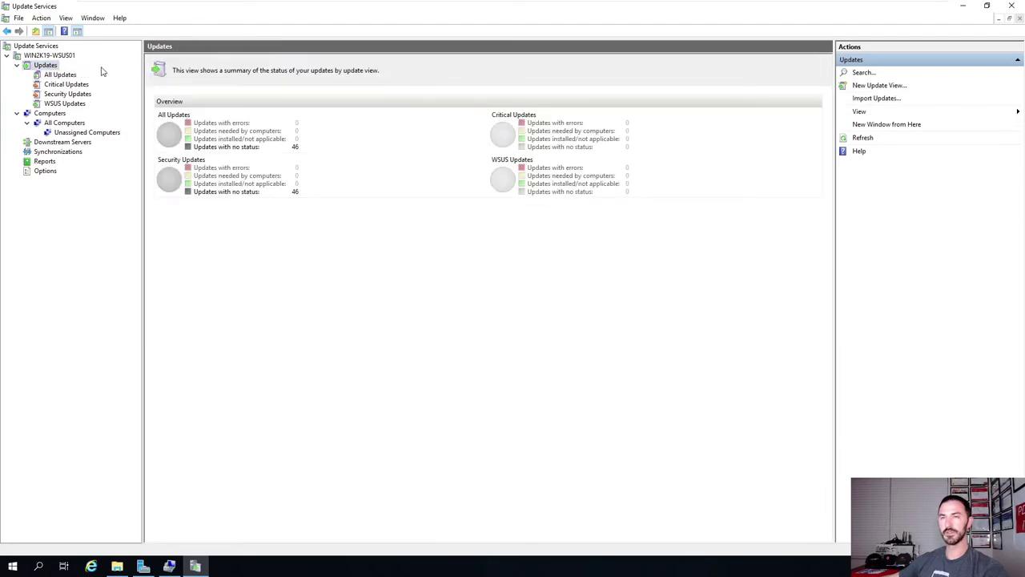
pyautogui.click(44, 56)
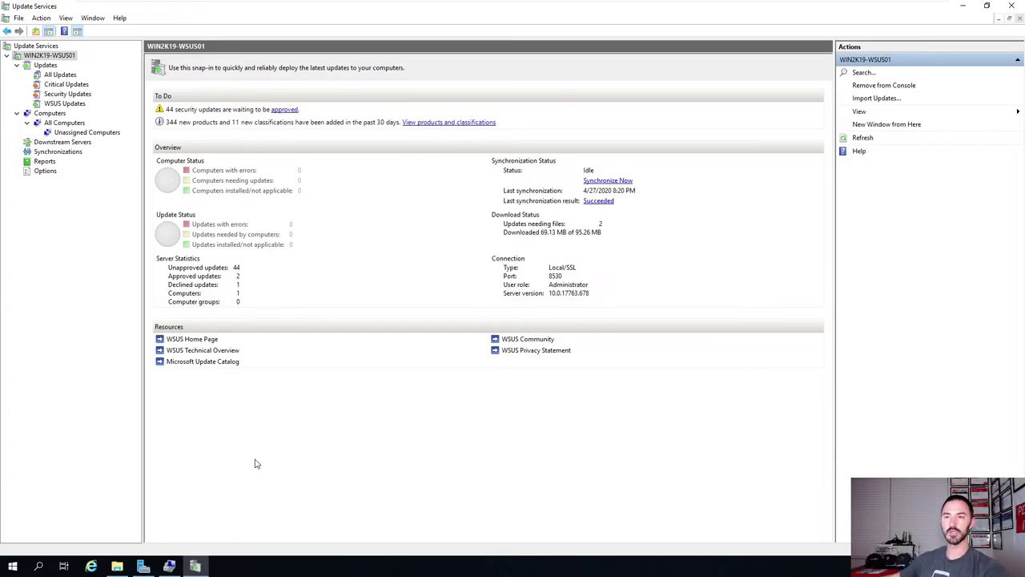
pyautogui.click(118, 565)
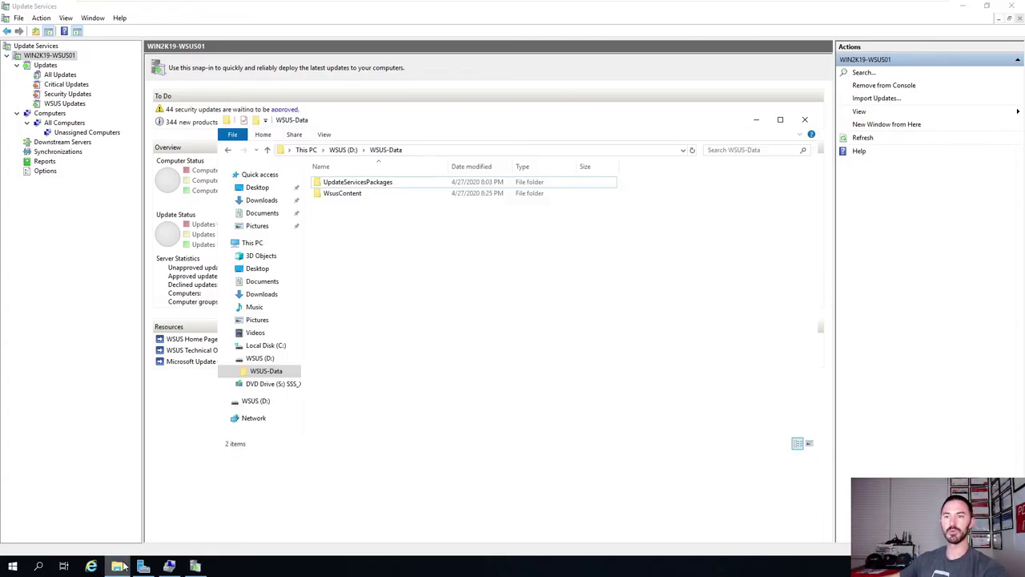
# Step: Maximize Explorer, check the .cab files in D:\WSUS-Data\WsusContent's F9 and B1 folders, then minimize it
pyautogui.doubleClick(397, 124)
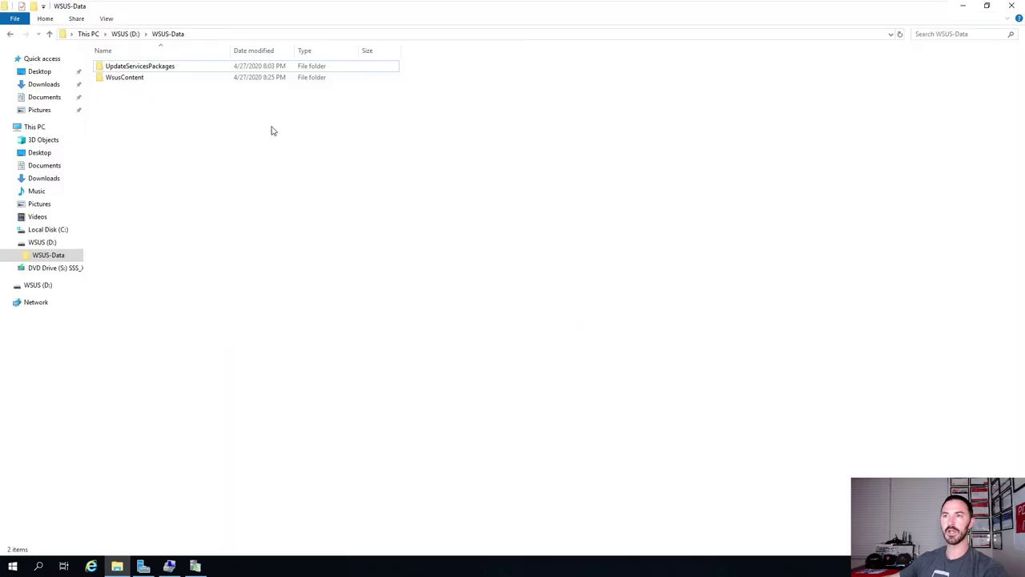
pyautogui.click(125, 34)
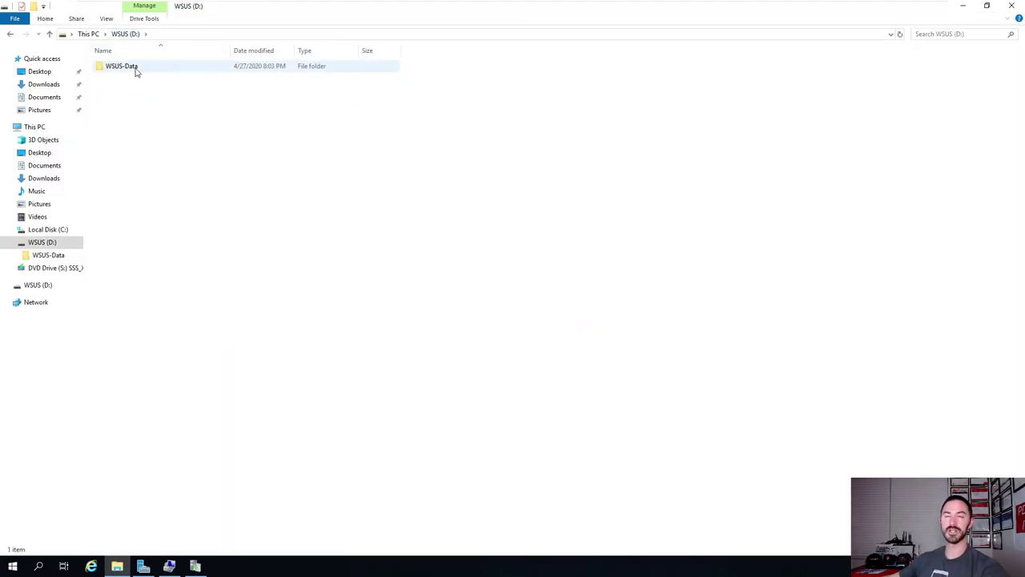
pyautogui.doubleClick(133, 70)
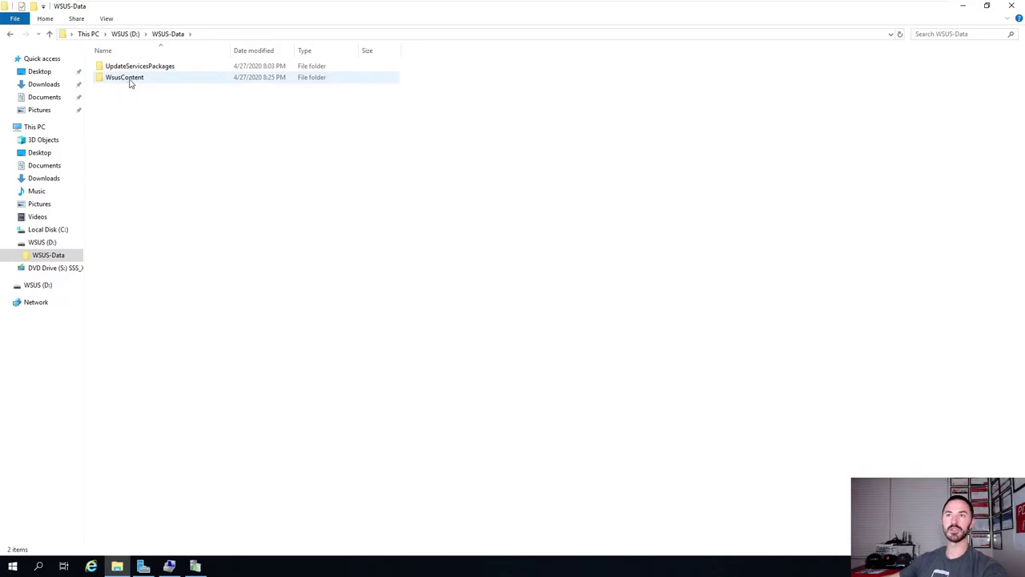
pyautogui.doubleClick(130, 80)
pyautogui.doubleClick(125, 77)
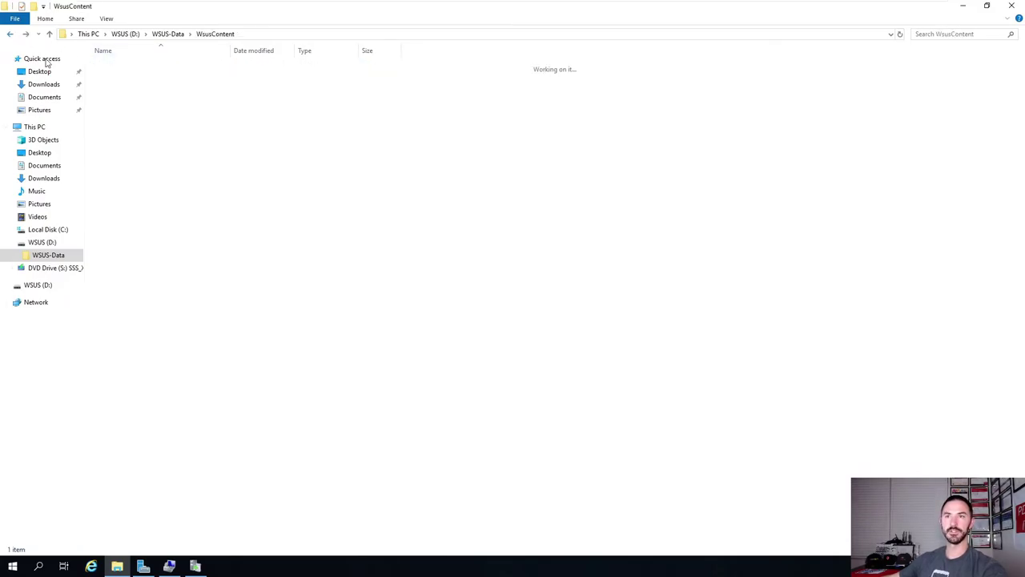
pyautogui.click(10, 33)
pyautogui.doubleClick(109, 67)
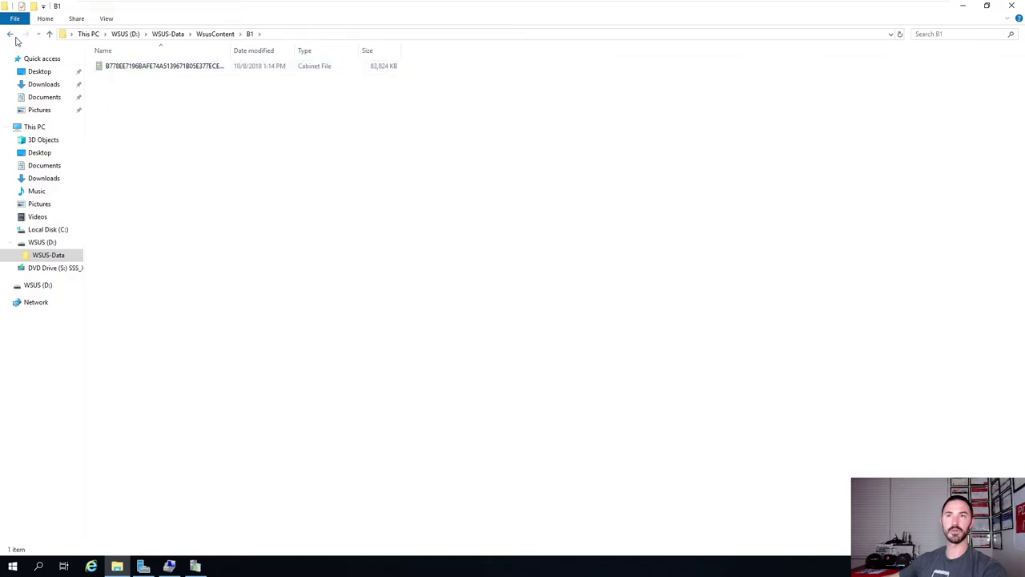
pyautogui.click(9, 33)
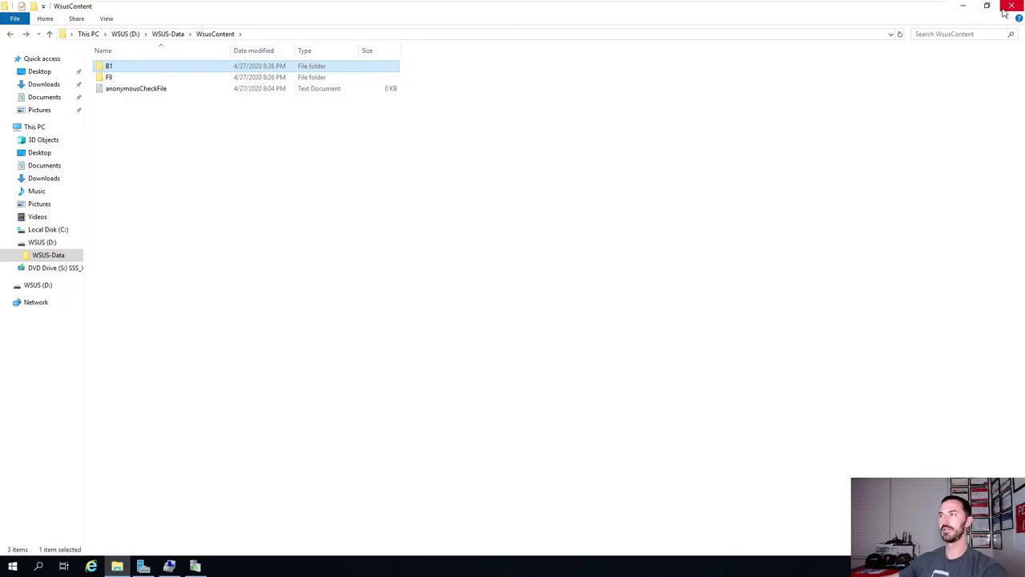
pyautogui.click(963, 6)
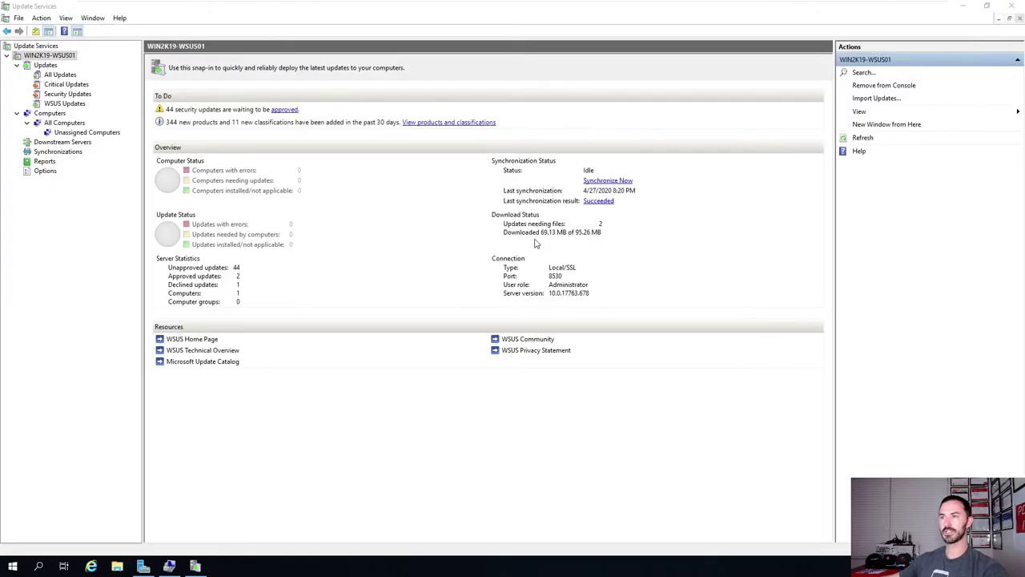
# Step: Refresh the server summary's download status and filter the WSUS Updates list to Approved
pyautogui.click(862, 138)
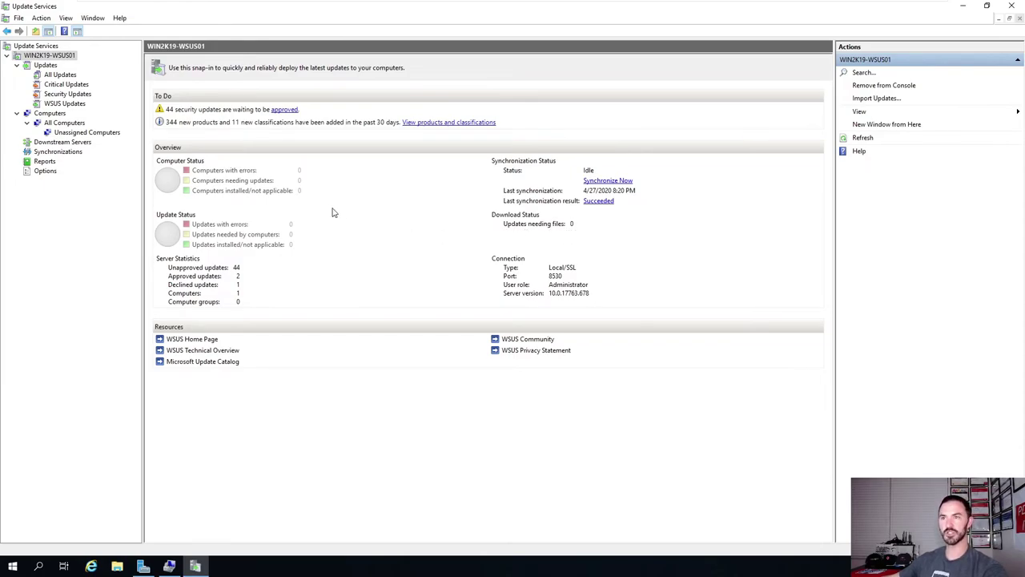
pyautogui.click(64, 105)
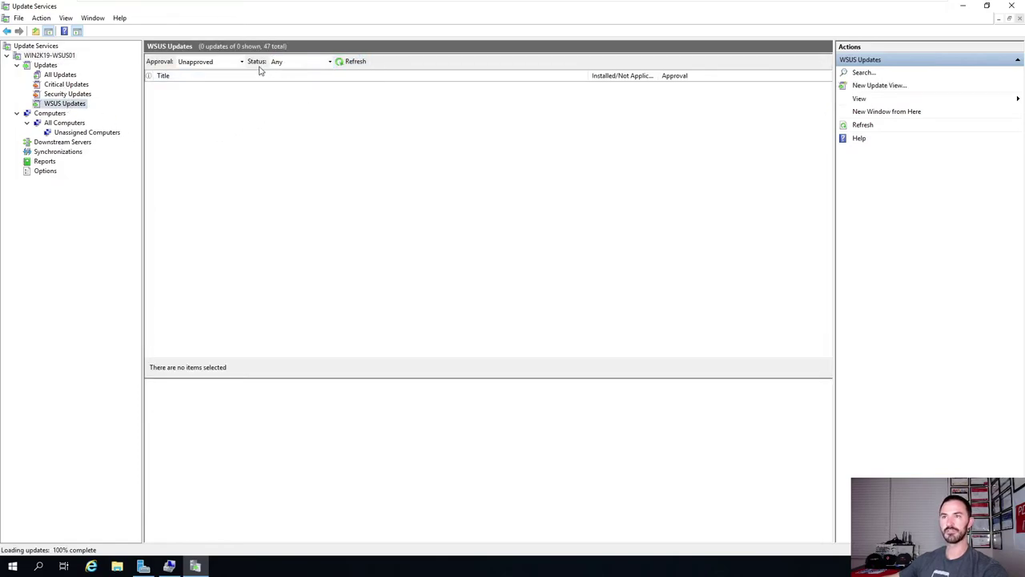
pyautogui.click(210, 62)
pyautogui.click(193, 80)
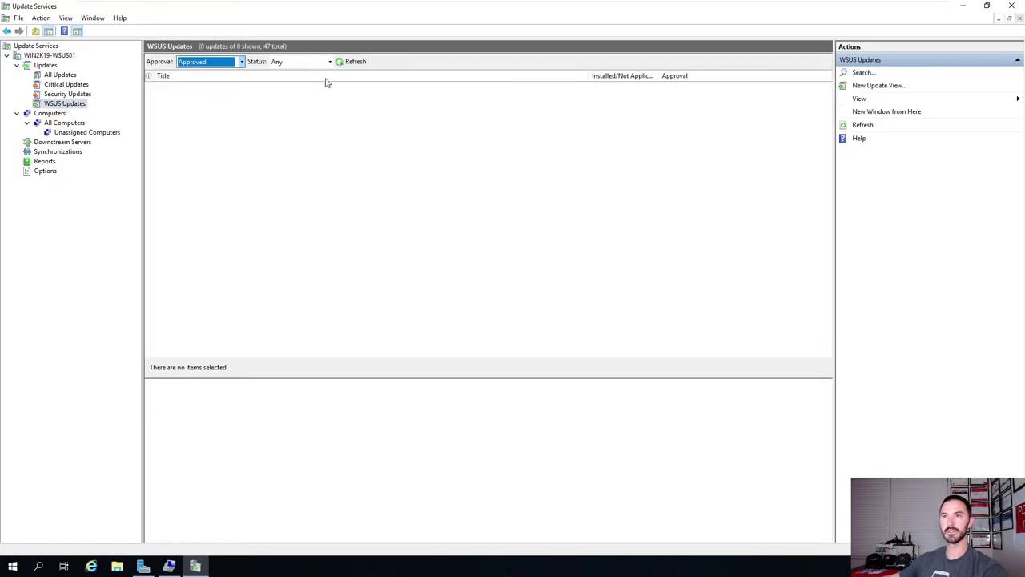
pyautogui.click(355, 62)
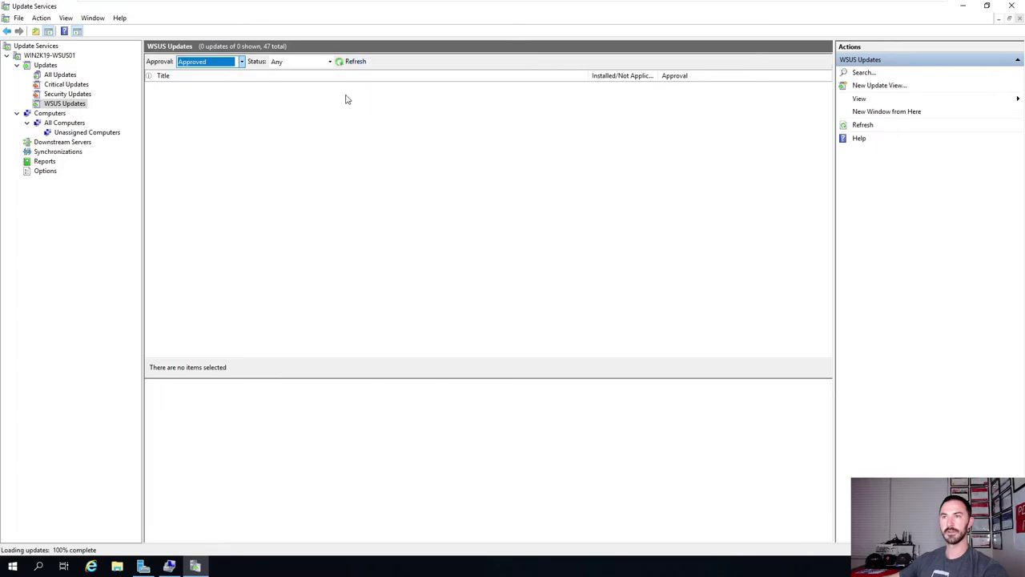
# Step: Set Status to Needed, then reload All Updates filtered to Approved, showing 2 of 47
pyautogui.click(329, 61)
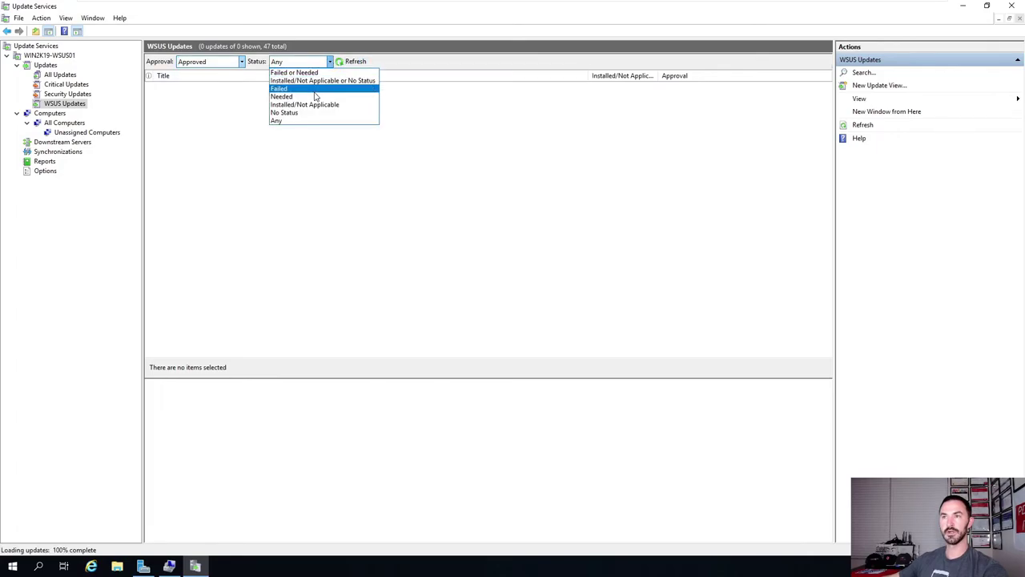
pyautogui.click(313, 96)
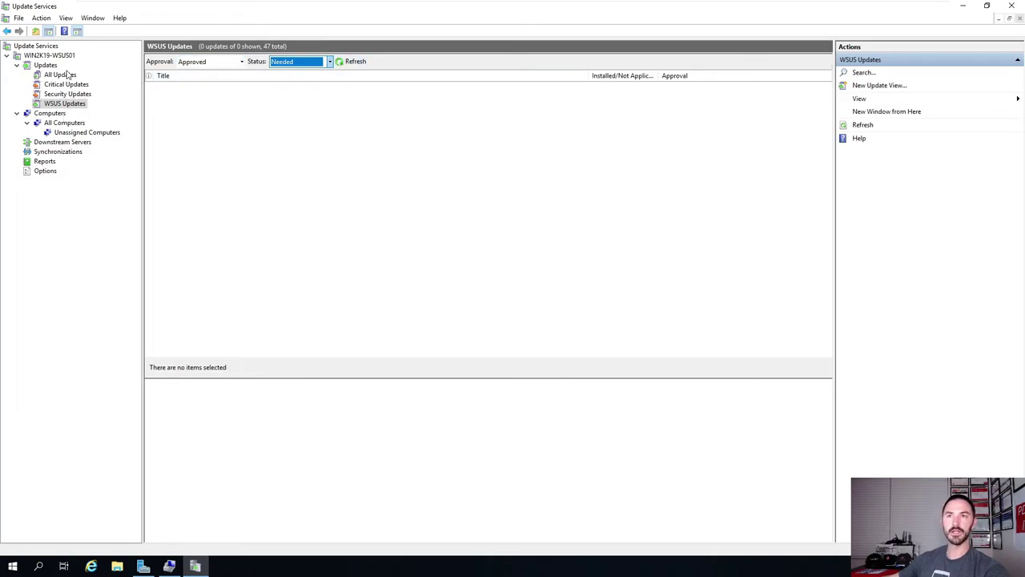
pyautogui.click(64, 74)
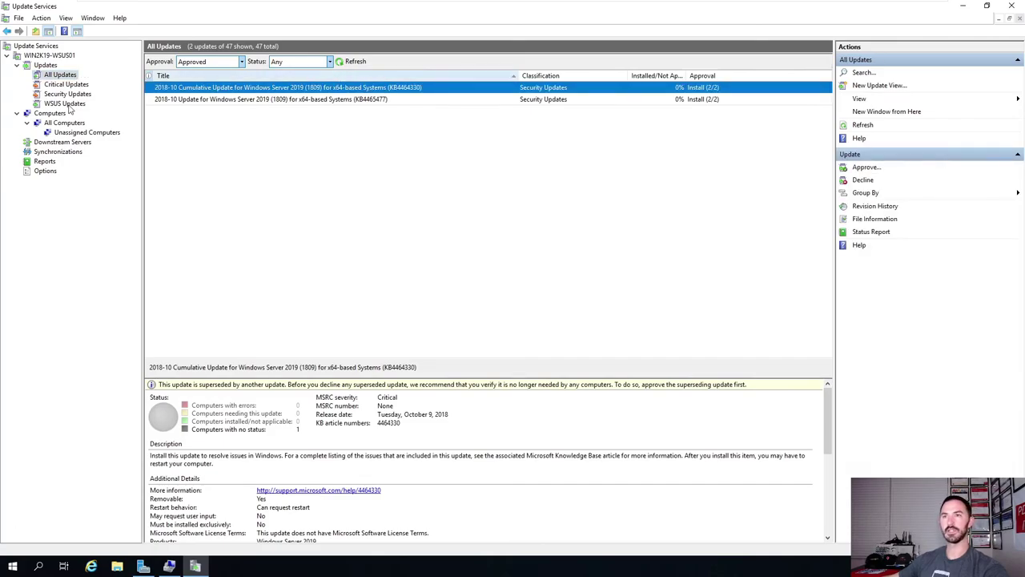
pyautogui.click(354, 64)
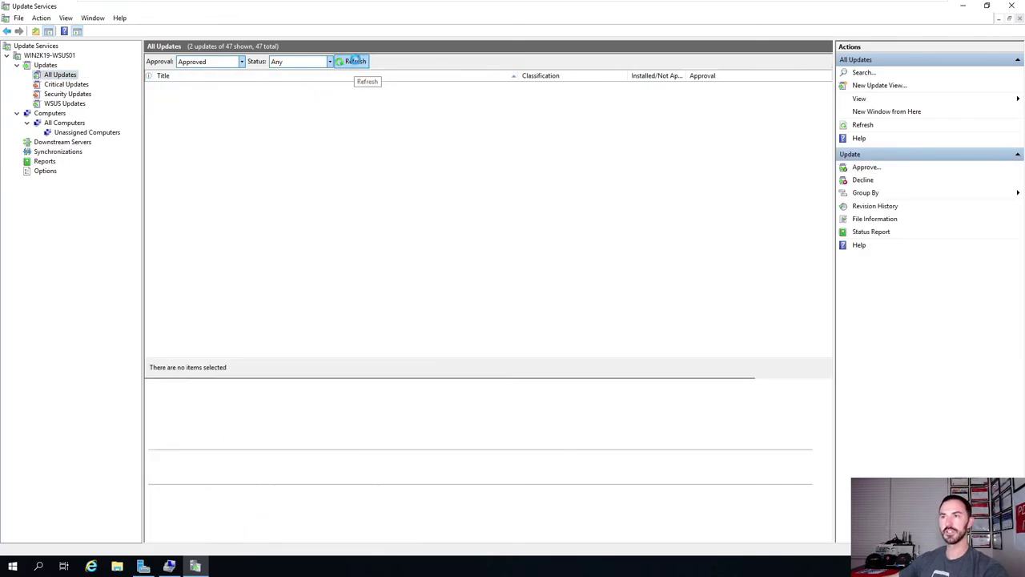
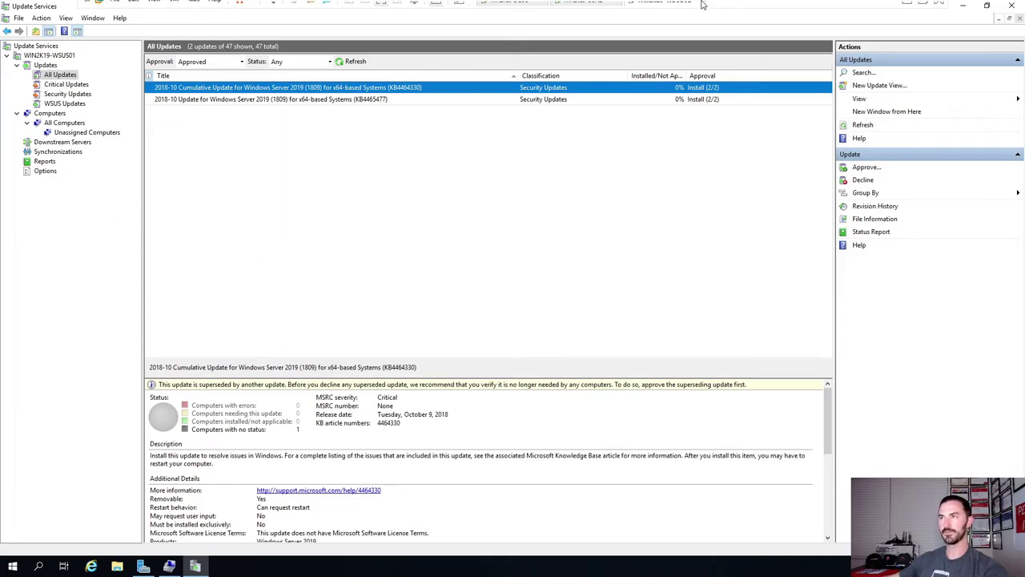
# Step: Review the two approved 2018-10 Windows Server 2019 updates in the Approved All Updates list
pyautogui.moveTo(587, 10)
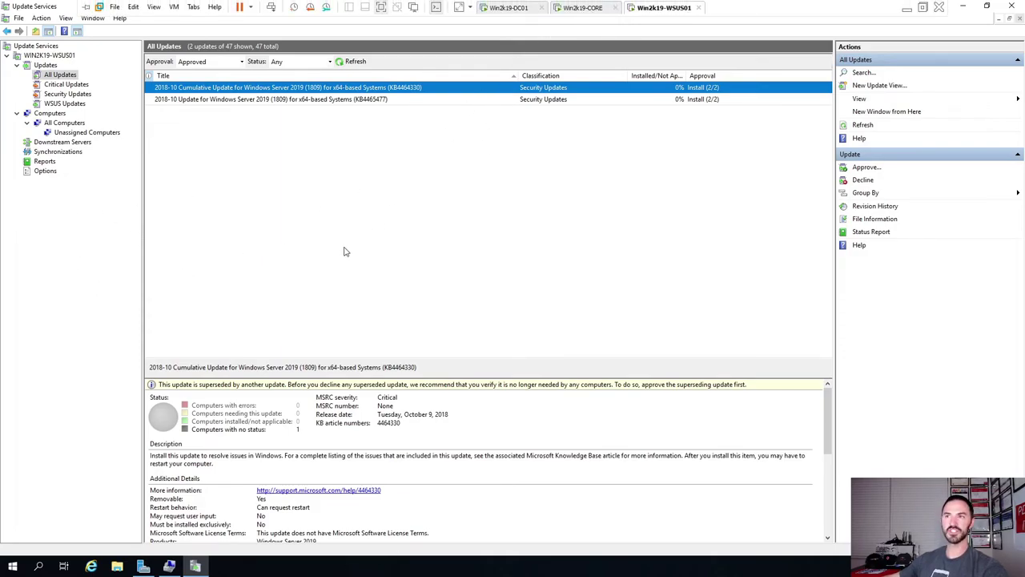
# Step: Sign in to the Win2k19-CORE VM as the domain Administrator with the account password
pyautogui.click(580, 8)
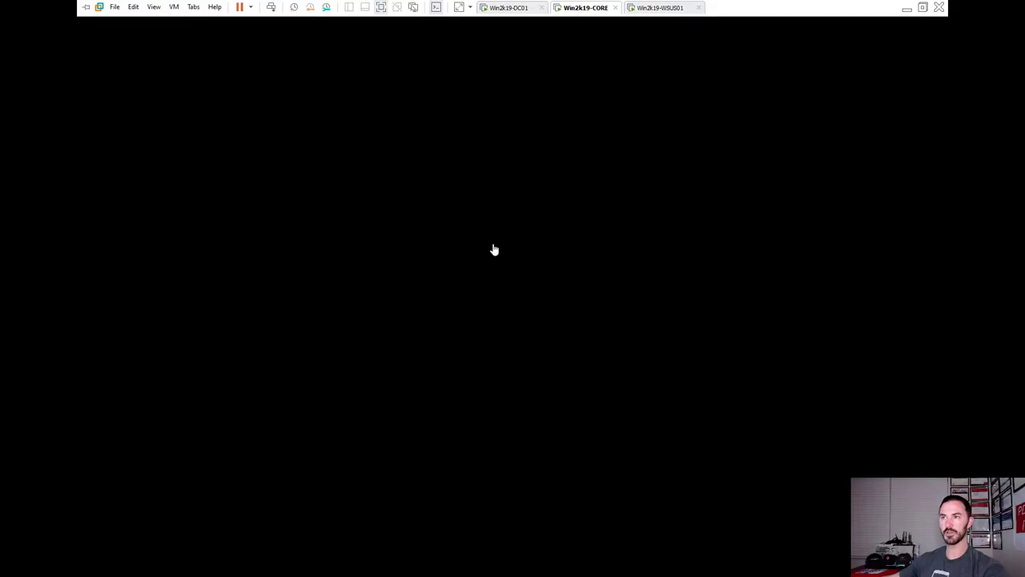
pyautogui.click(472, 235)
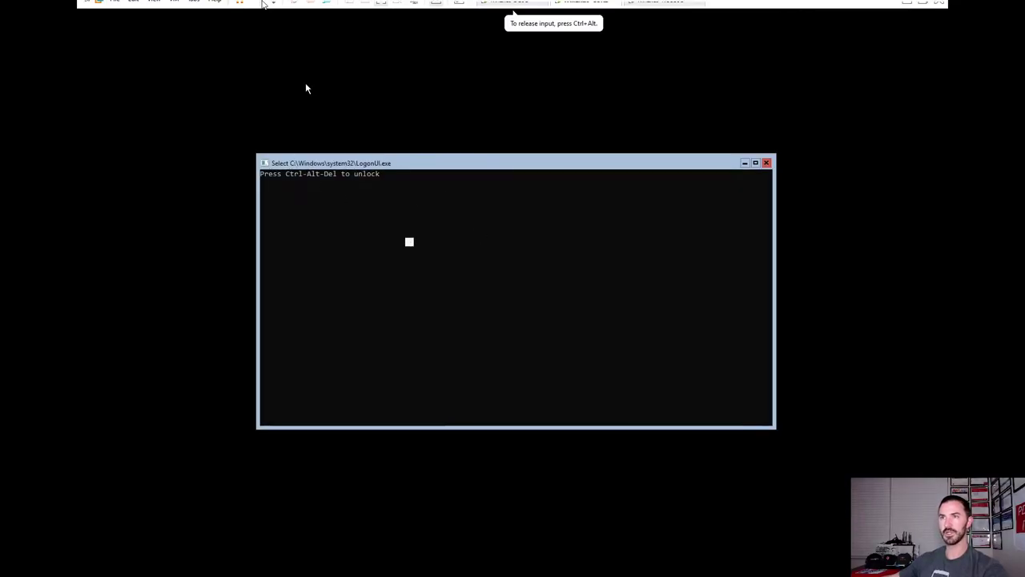
pyautogui.moveTo(263, 3)
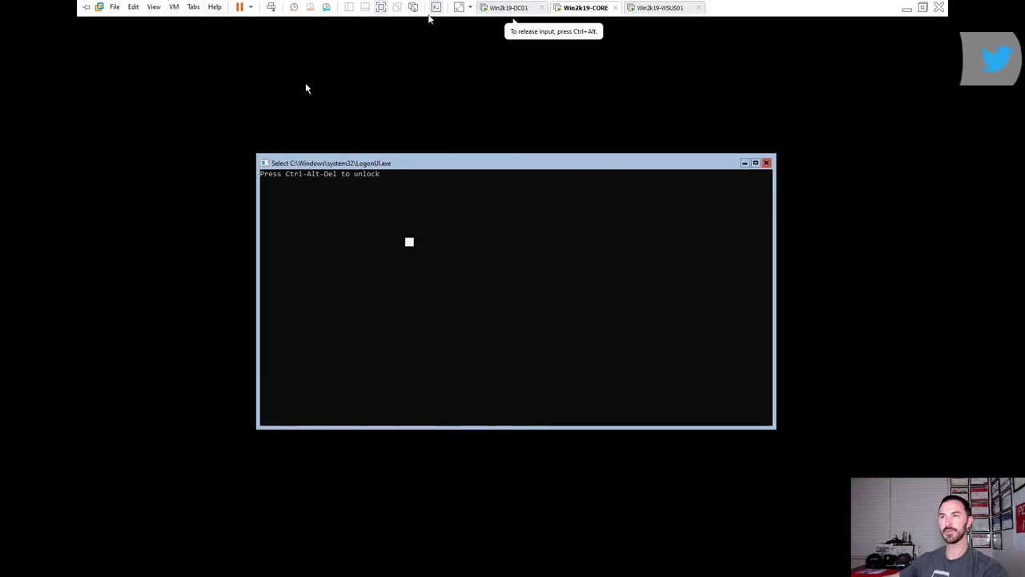
pyautogui.click(270, 8)
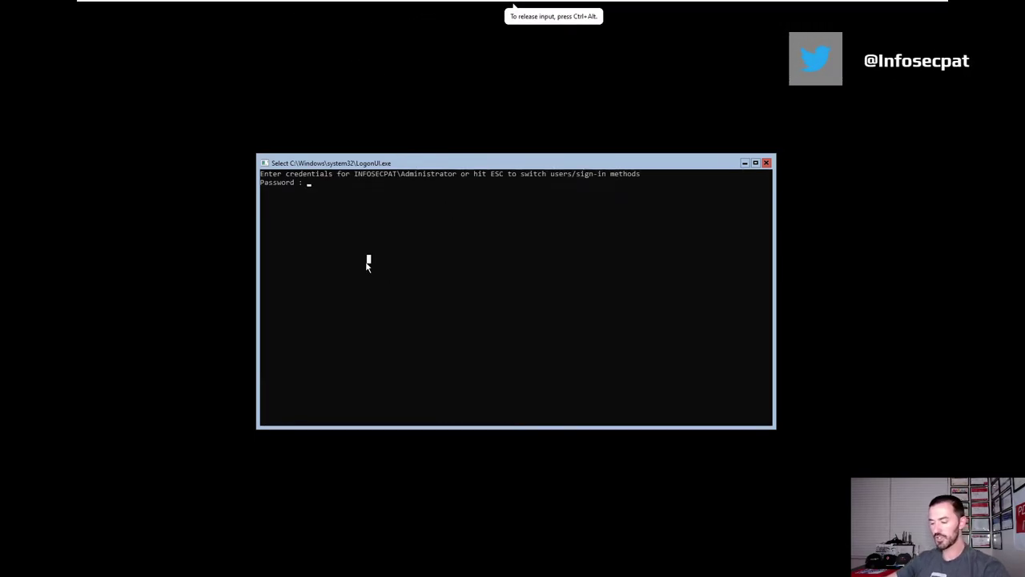
pyautogui.write('***********')
pyautogui.press('Return')
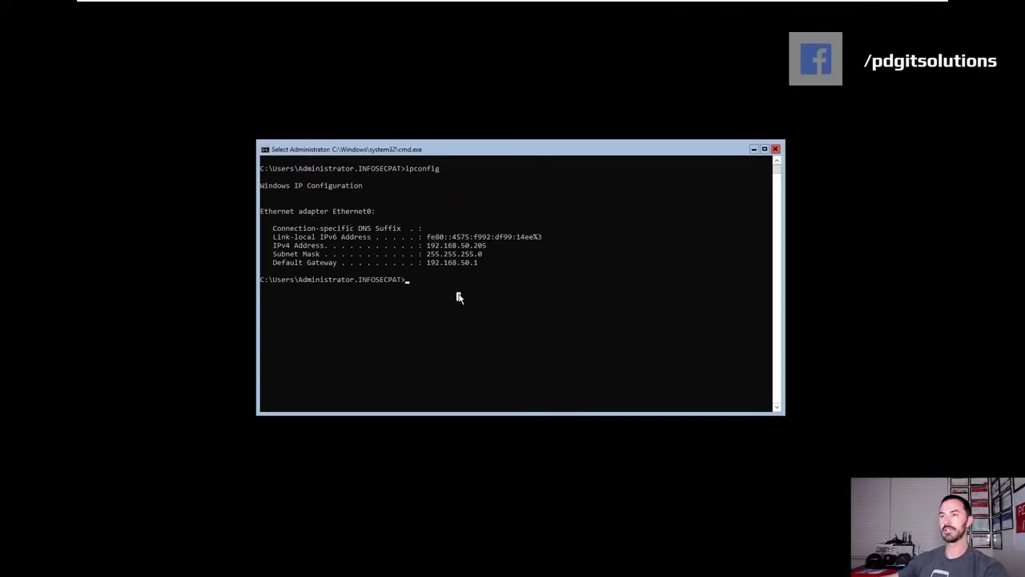
pyautogui.press('Return')
pyautogui.press('Return')
pyautogui.press('Return')
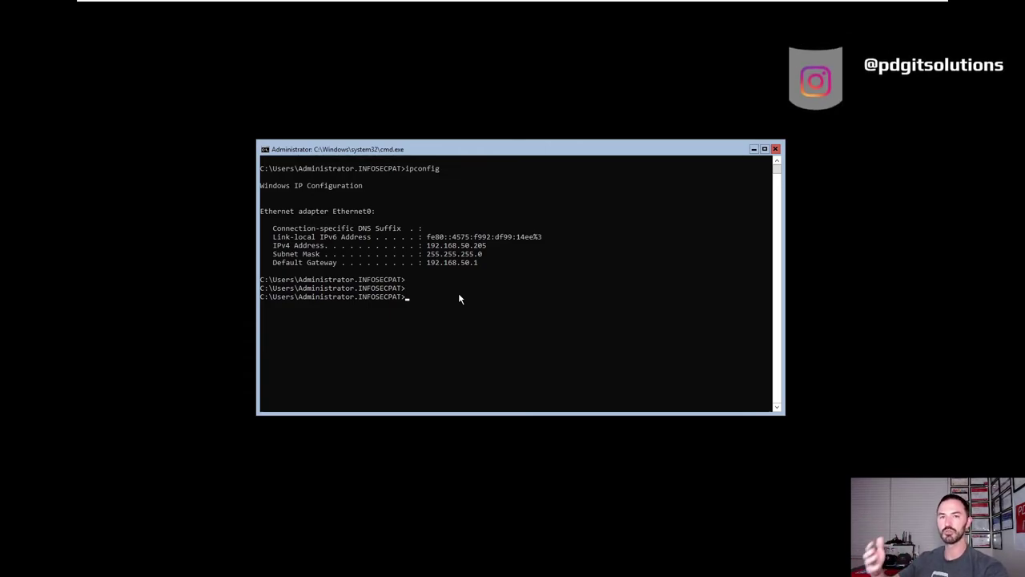
# Step: Force a group policy refresh on the Core server with gpupdate /force
pyautogui.write('gpupdate /force')
pyautogui.press('Return')
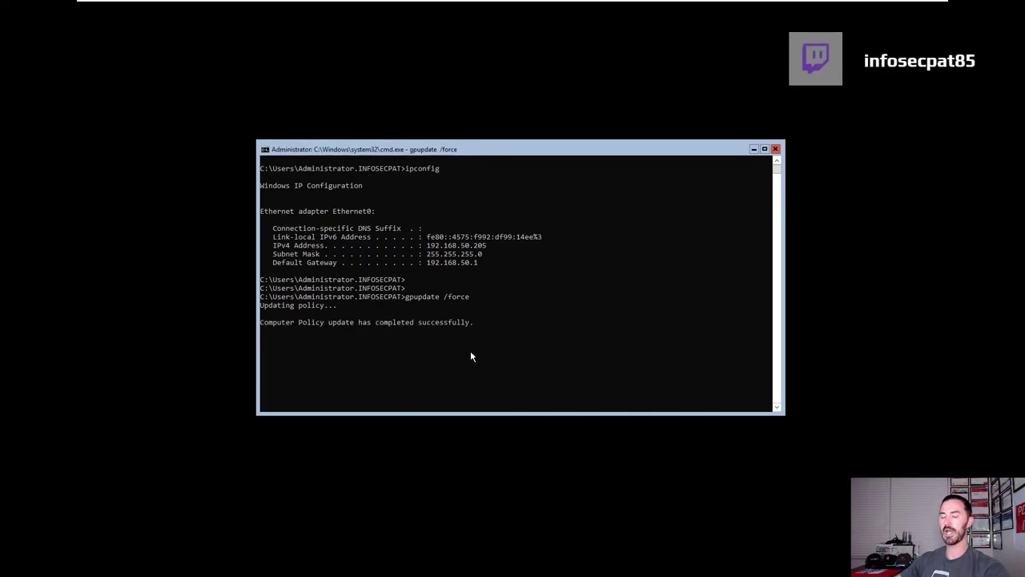
pyautogui.press('Return')
pyautogui.press('Return')
pyautogui.press('Return')
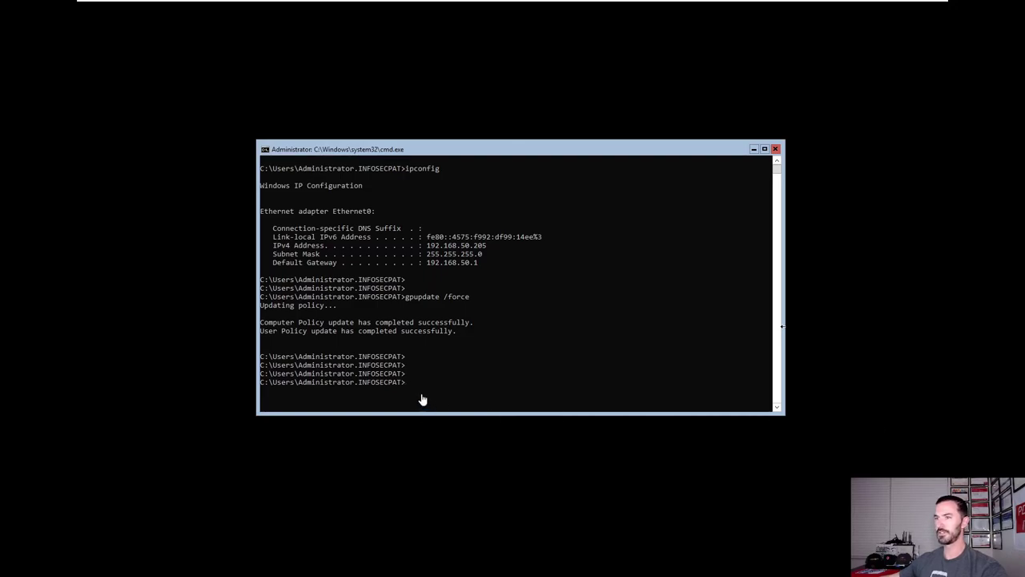
pyautogui.click(466, 362)
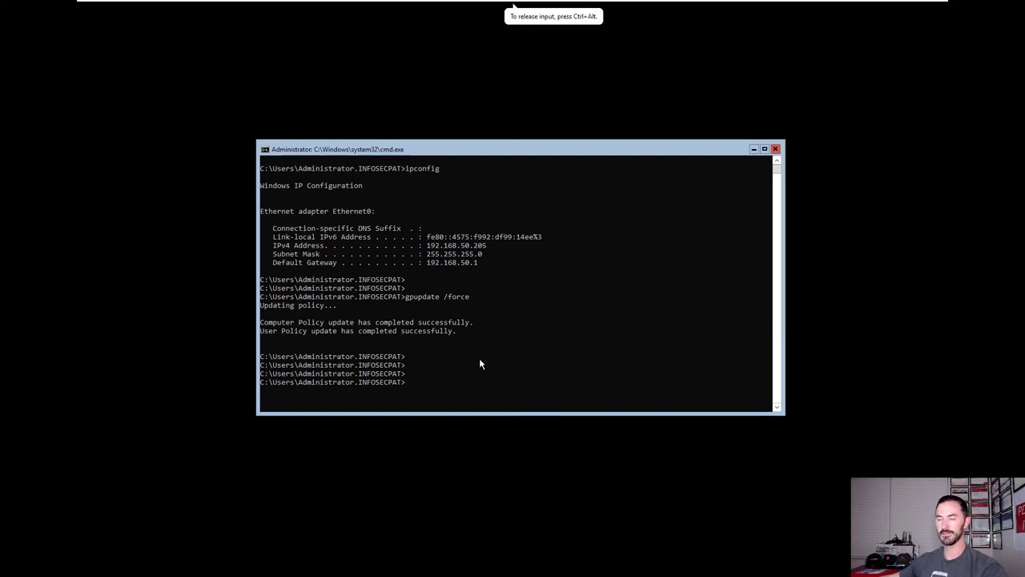
# Step: Run wuauclt /detectnow four times so the Core server checks WSUS for updates
pyautogui.write('w')
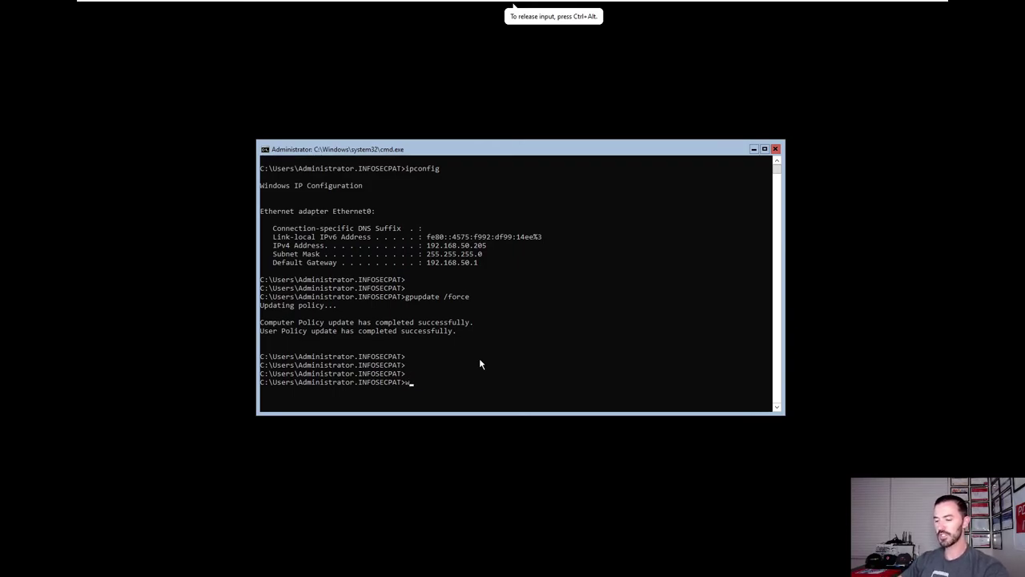
pyautogui.write('uauclt')
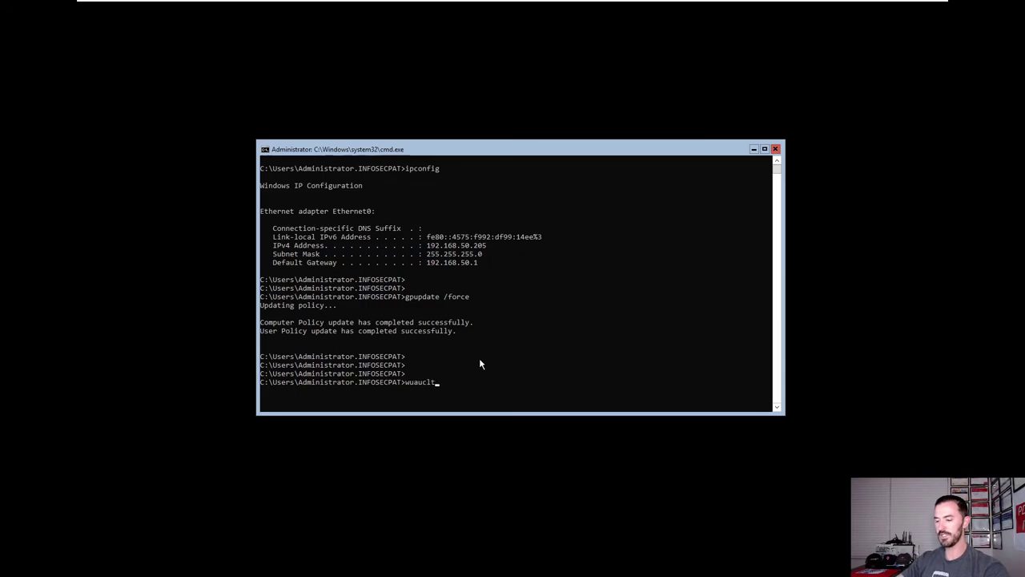
pyautogui.write(' /de')
pyautogui.write('tecnow')
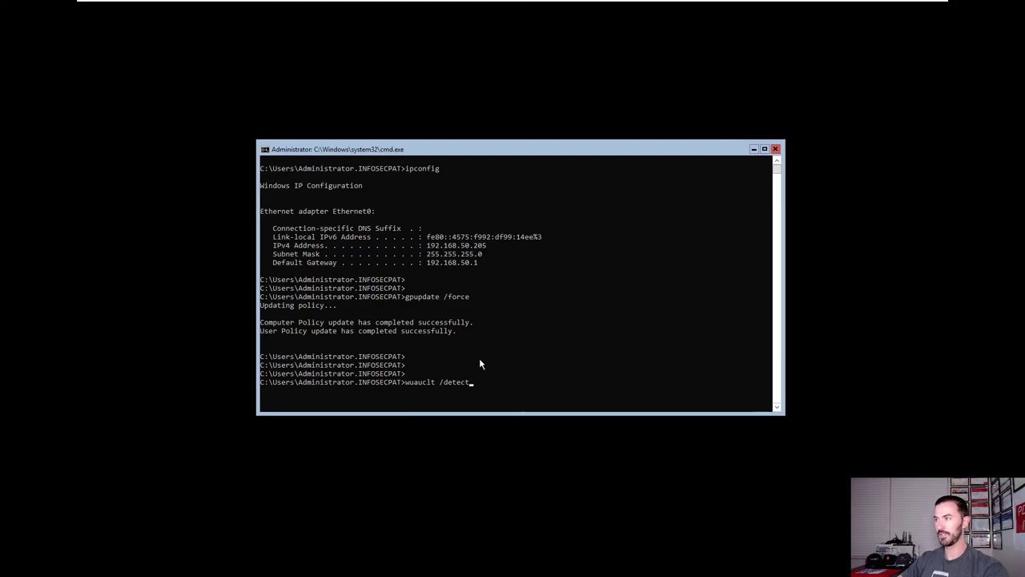
pyautogui.write('now')
pyautogui.press('Return')
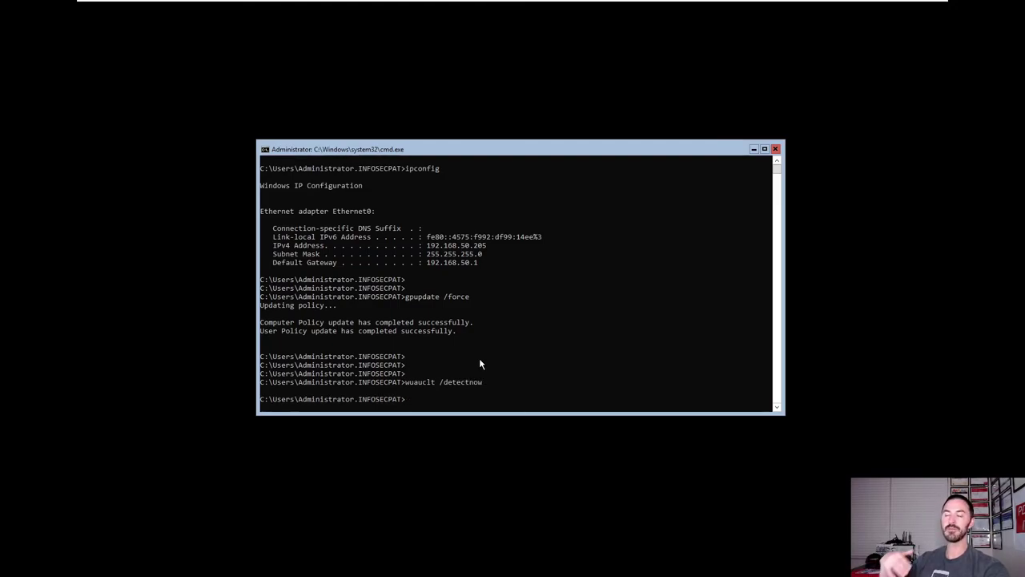
pyautogui.press('Up')
pyautogui.press('Return')
pyautogui.press('Up')
pyautogui.press('Return')
pyautogui.press('Up')
pyautogui.press('Return')
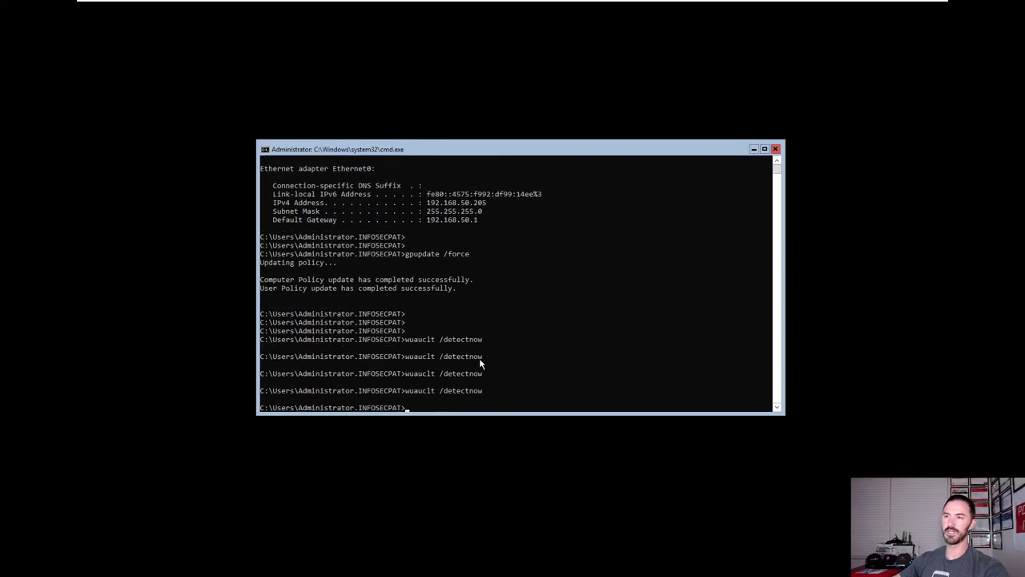
pyautogui.press('Return')
pyautogui.press('Return')
pyautogui.press('Return')
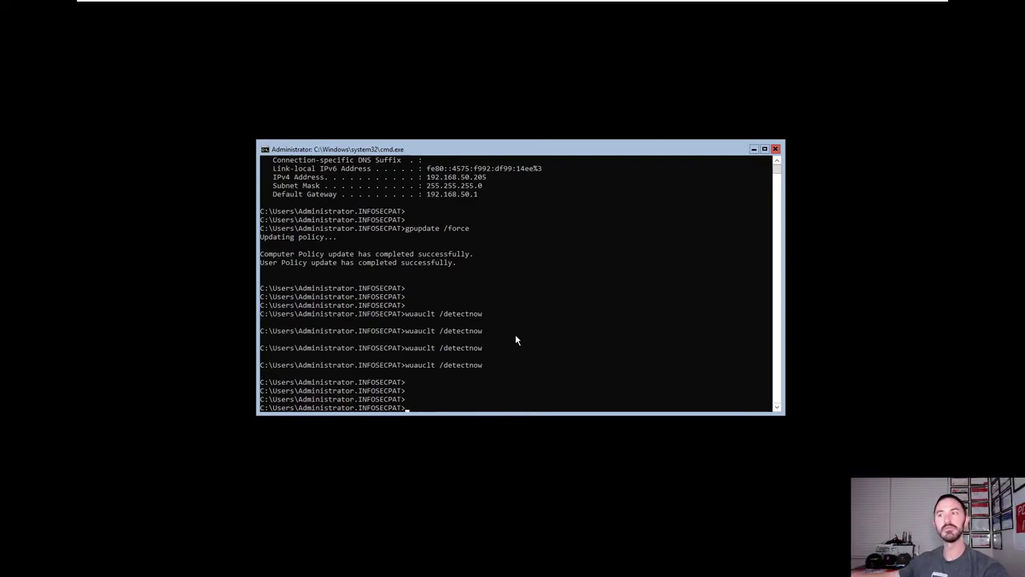
pyautogui.click(552, 296)
pyautogui.click(530, 311)
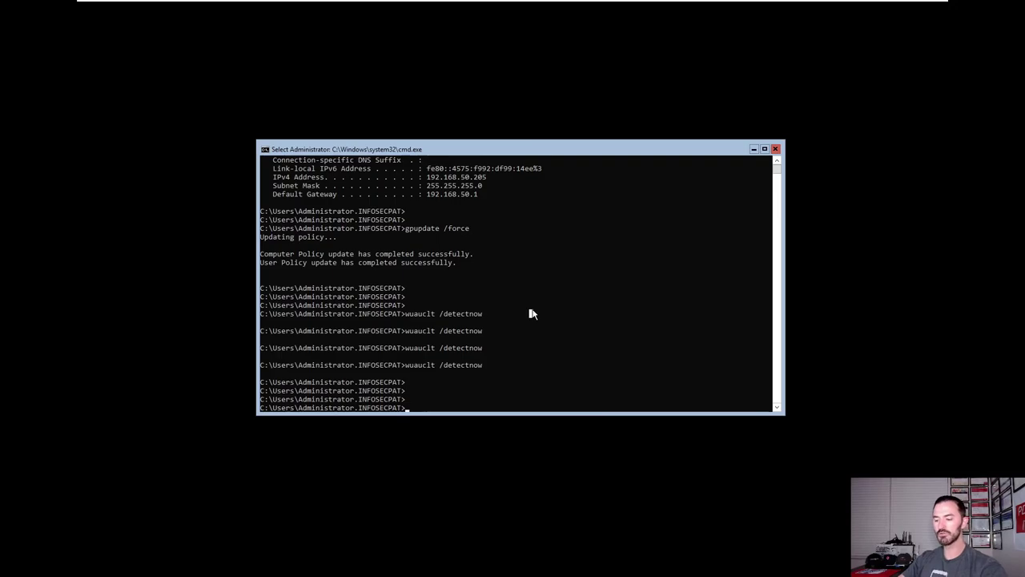
# Step: Run gpresult /r and confirm WSUS, Default Domain Policy and Firewall are applied GPOs
pyautogui.write('gpresult /r')
pyautogui.press('Return')
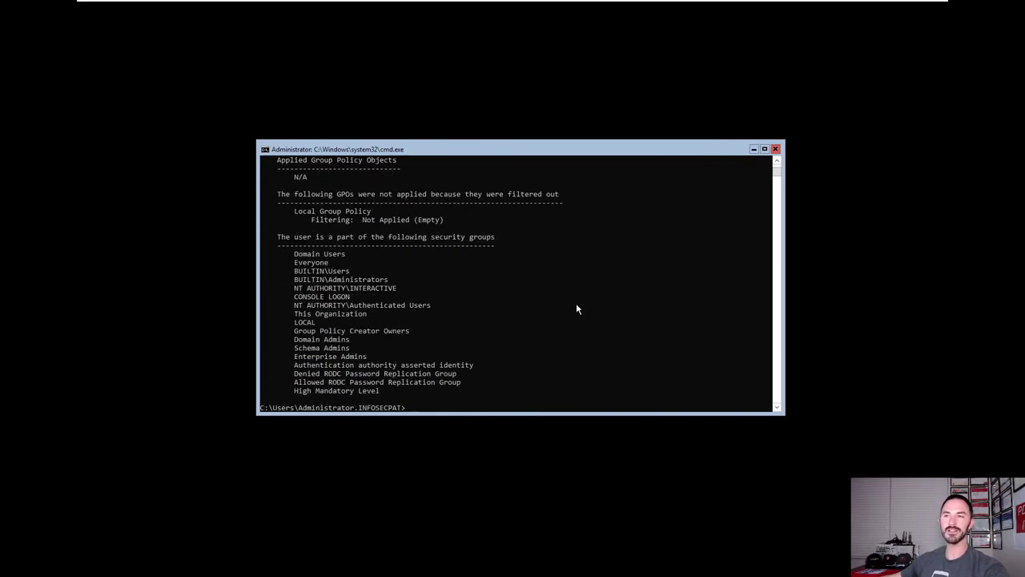
pyautogui.scroll(7, 408, 327)
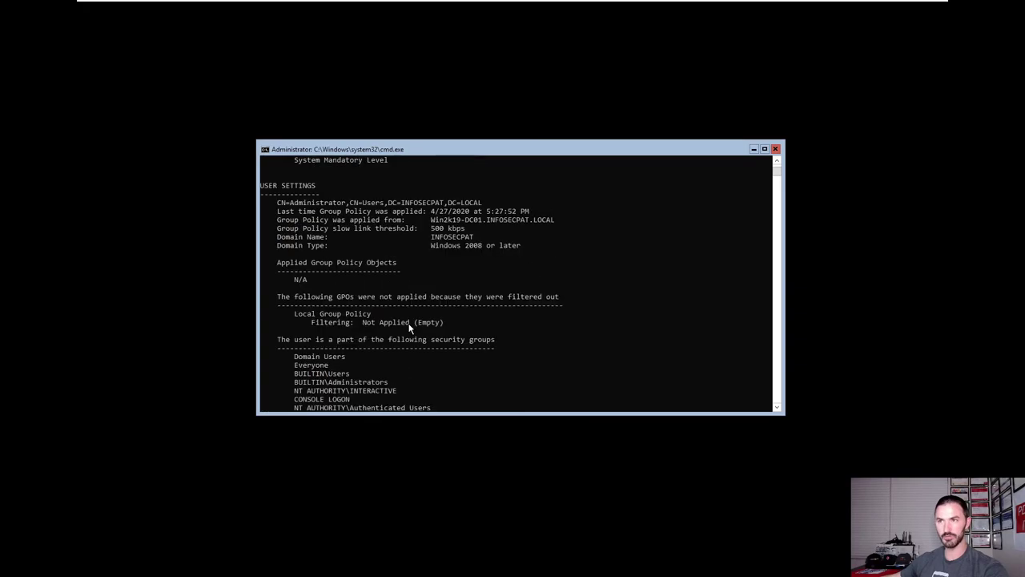
pyautogui.scroll(6, 408, 327)
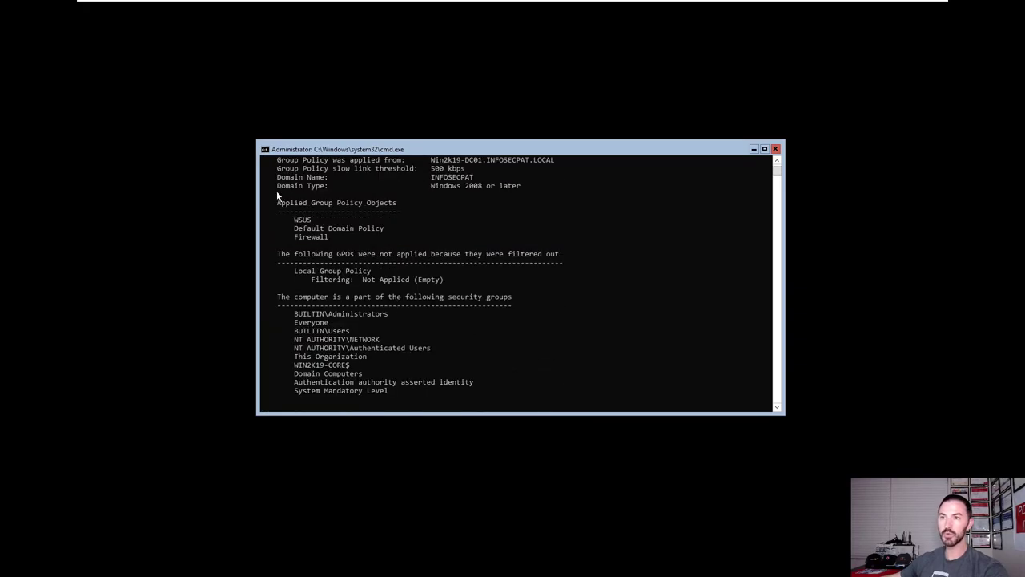
pyautogui.moveTo(277, 204); pyautogui.dragTo(400, 212)
pyautogui.click(298, 230)
pyautogui.moveTo(297, 220); pyautogui.dragTo(331, 241)
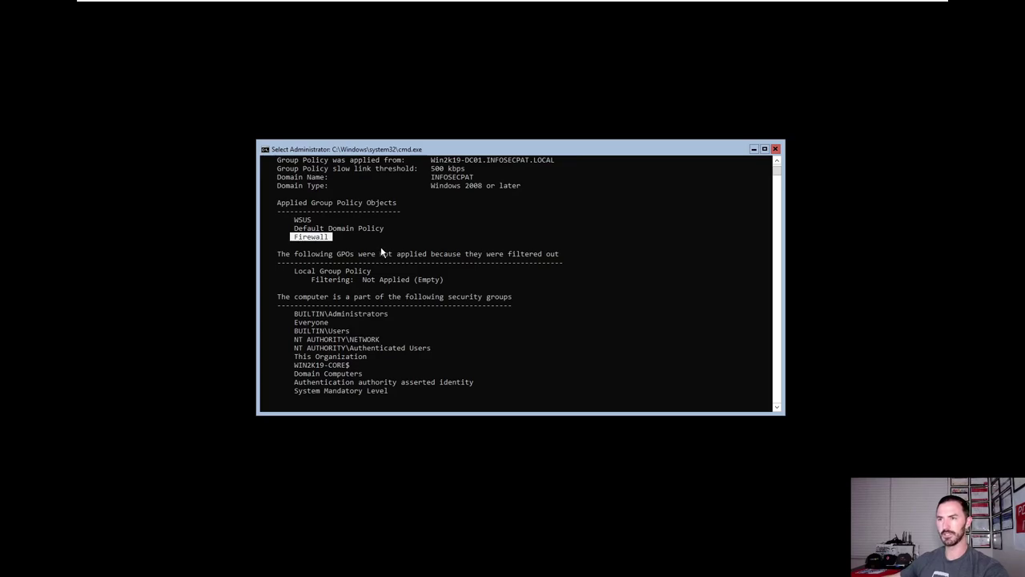
# Step: Return to the Win2k19-WSUS01 VM's Update Services console showing 0% installed
pyautogui.scroll(-1, 398, 265)
pyautogui.scroll(-9, 399, 272)
pyautogui.moveTo(785, 4)
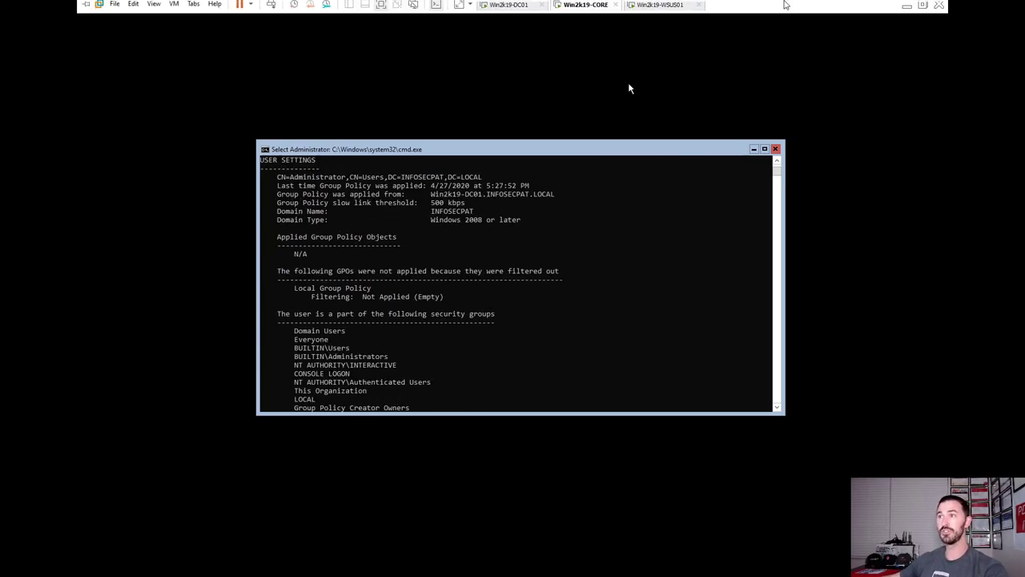
pyautogui.click(660, 3)
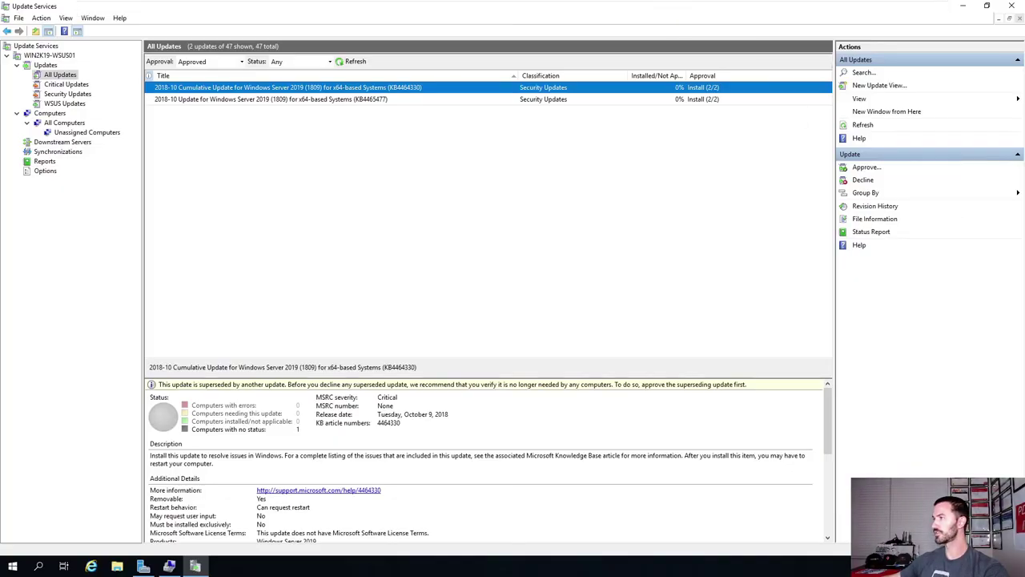
# Step: Bring up the Windows Server 2019 training deck at slide 28's five-step WSUS outline
pyautogui.hotkey('alt', 'Tab')
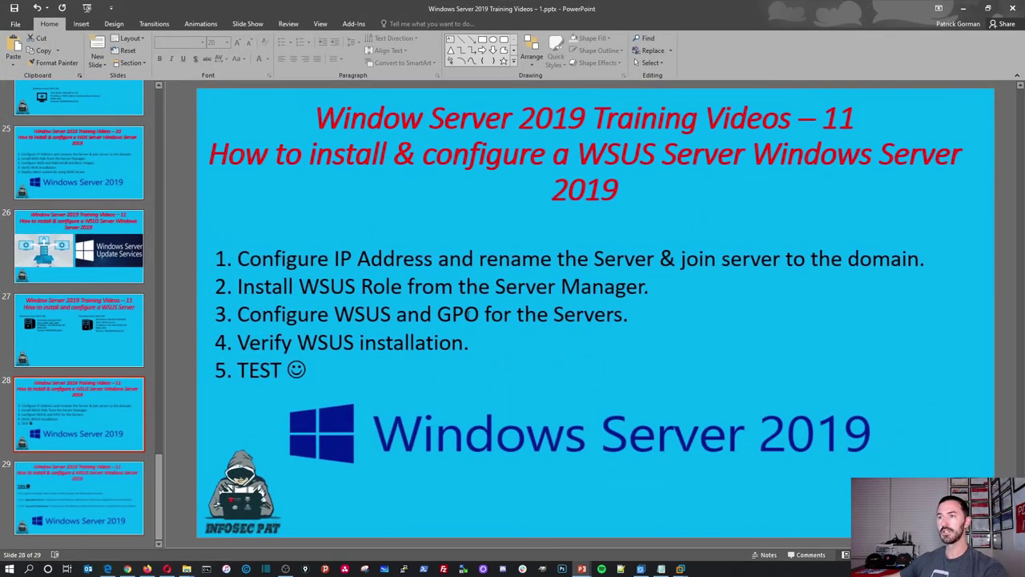